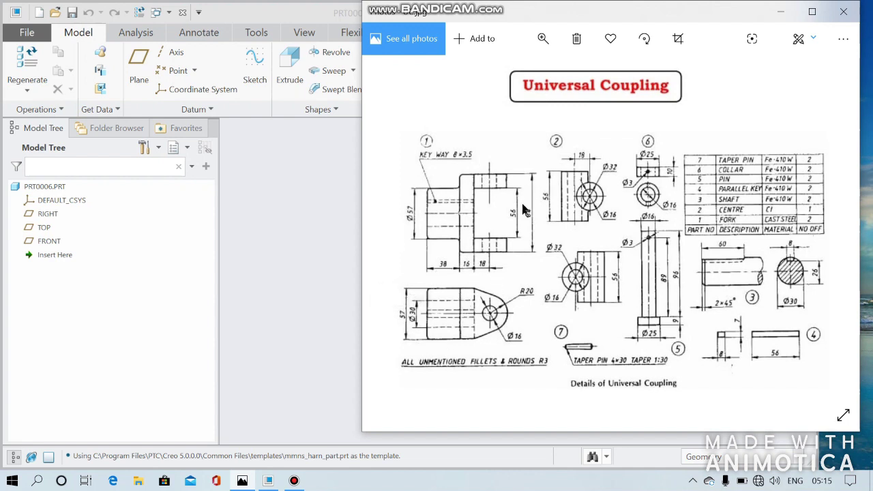
# Start Sketch 1 on the FRONT datum plane and orient it flat-on in 2D.
pyautogui.click(273, 224)
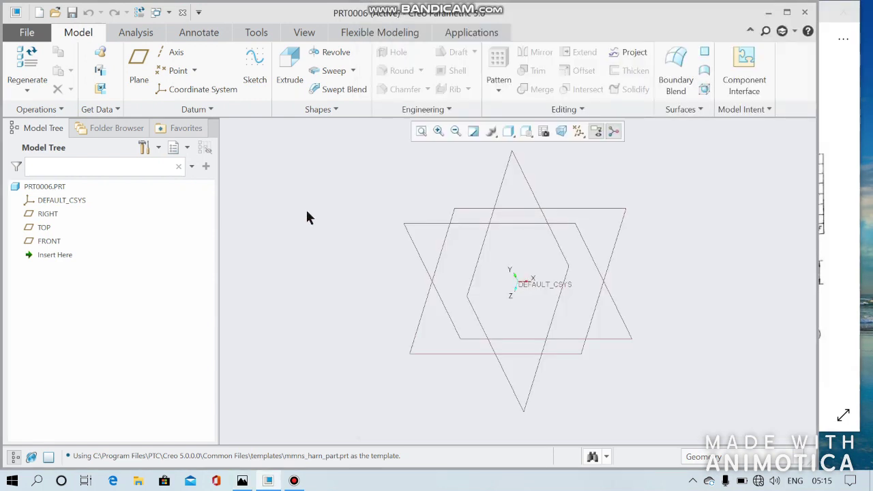
pyautogui.click(49, 242)
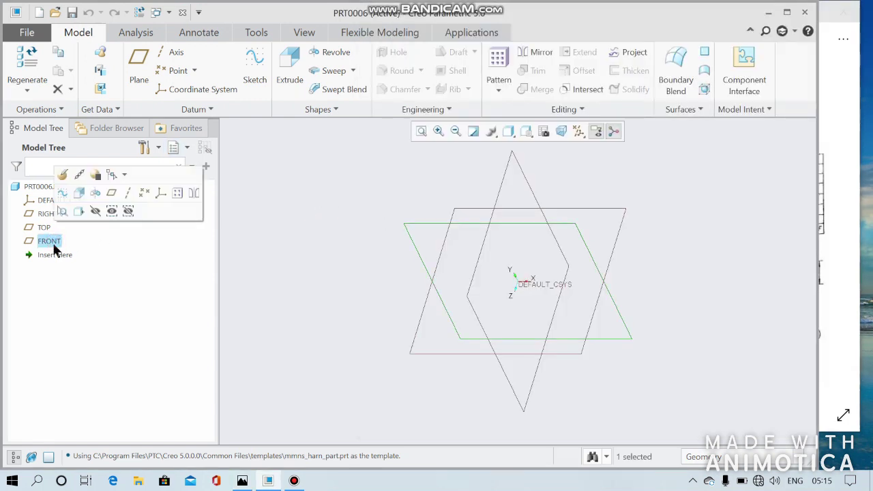
pyautogui.press('XF86MonBrightnessUp')
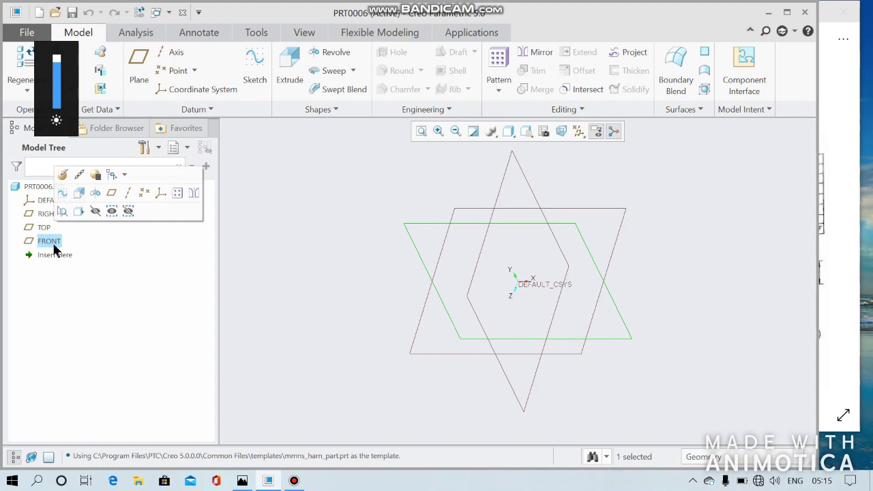
pyautogui.click(62, 193)
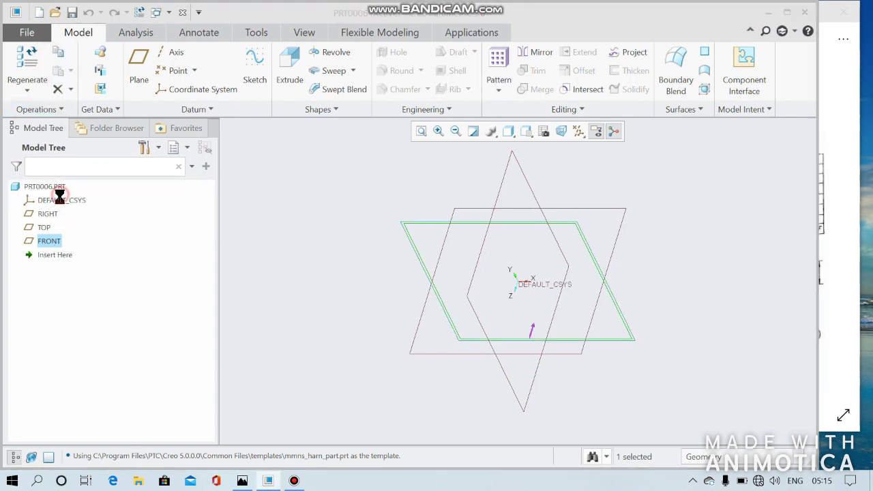
pyautogui.click(20, 89)
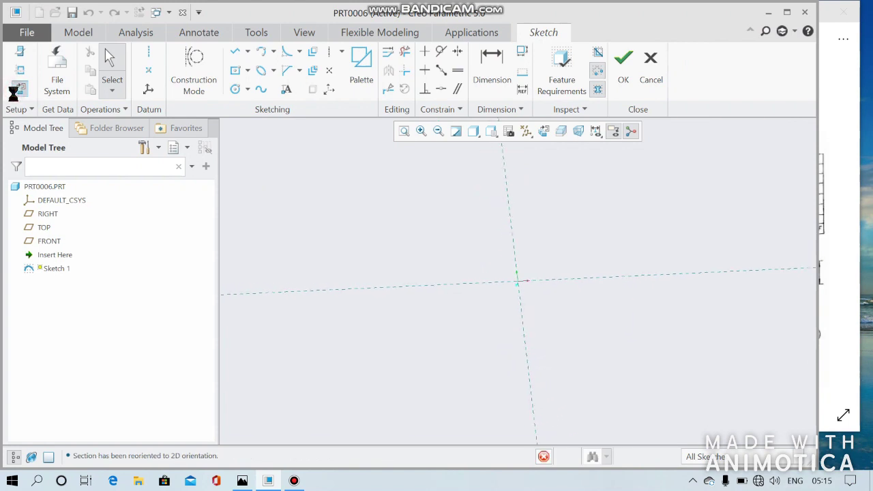
# Draw a centre rectangle anchored at the sketch origin, checking the coupling drawing for sizes.
pyautogui.click(236, 70)
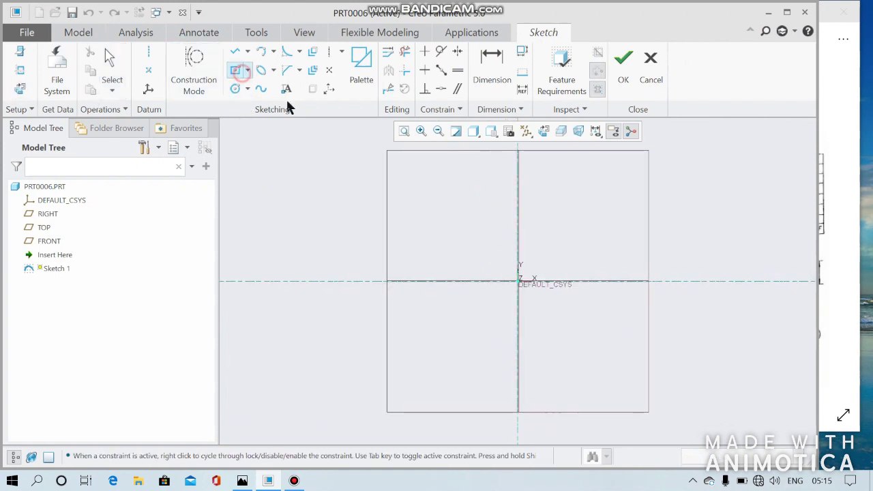
pyautogui.click(519, 281)
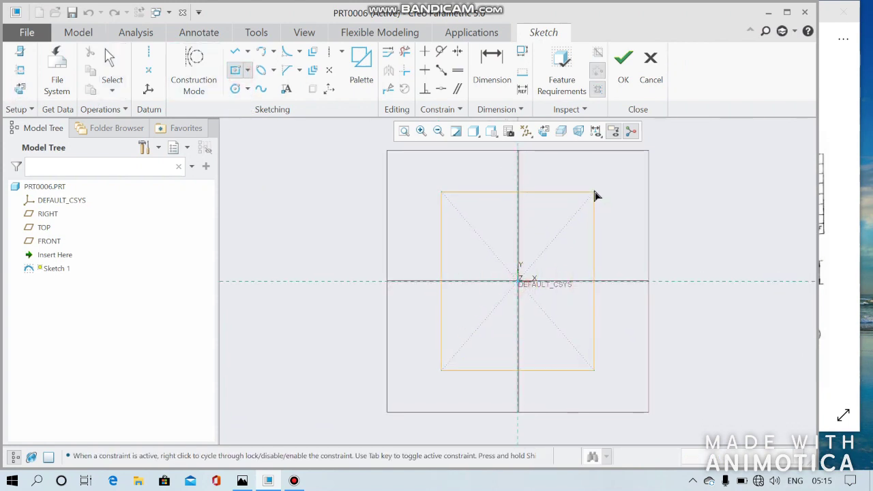
pyautogui.click(593, 191)
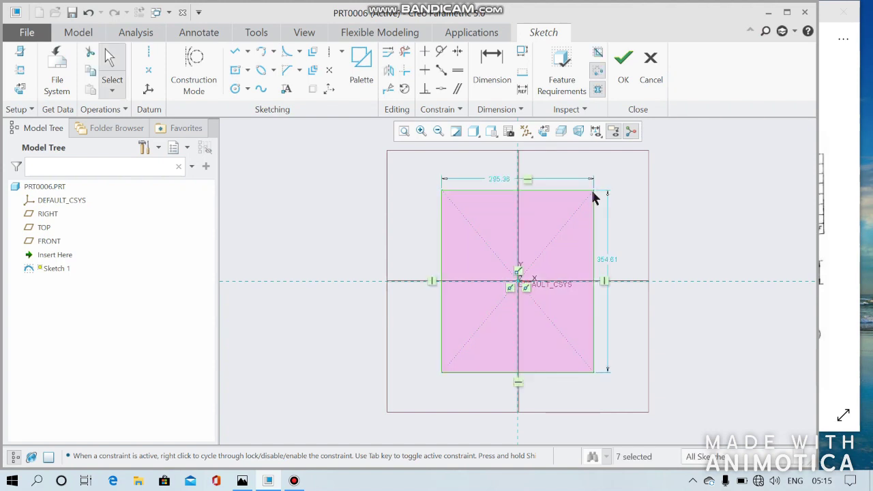
pyautogui.click(497, 181)
pyautogui.click(847, 133)
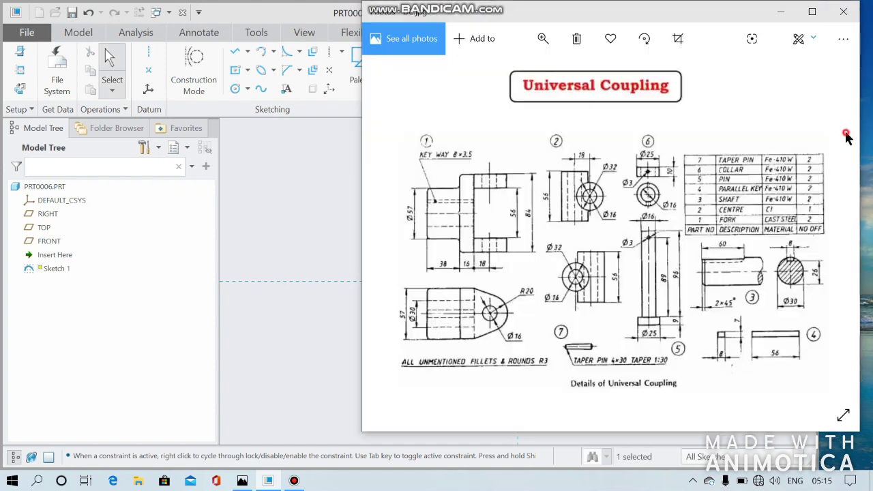
pyautogui.click(310, 223)
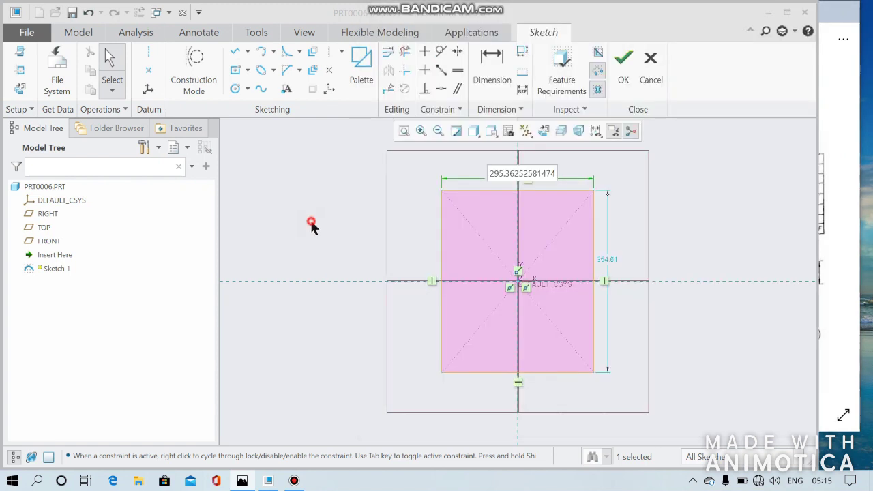
# Dimension the rectangle to width 57 and height 84 and finish Sketch 1.
pyautogui.doubleClick(487, 174)
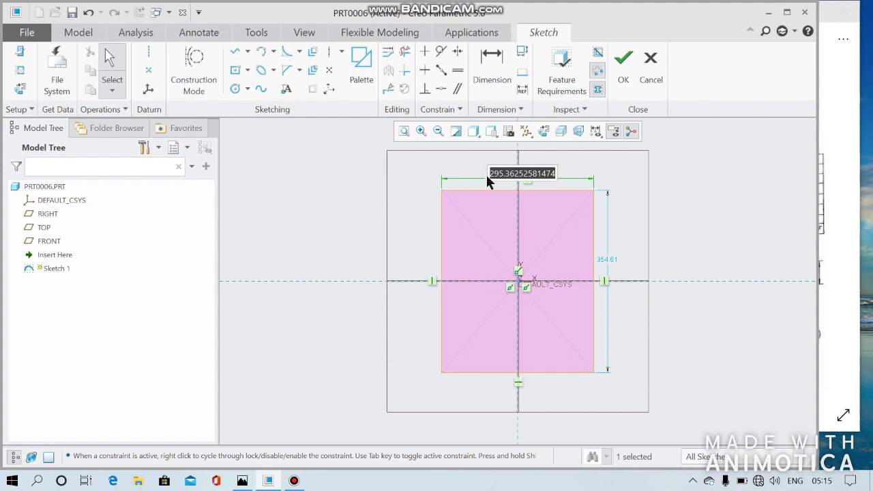
pyautogui.write('57')
pyautogui.press('Return')
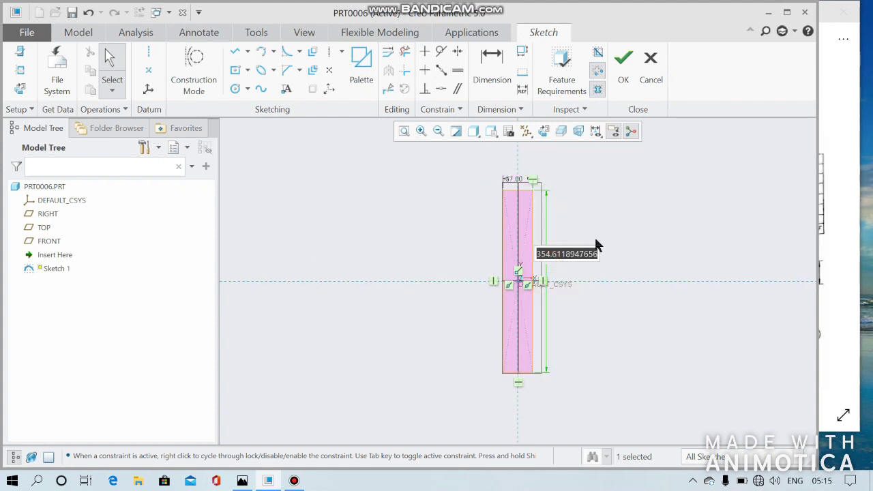
pyautogui.press('BackSpace')
pyautogui.write('84')
pyautogui.press('Return')
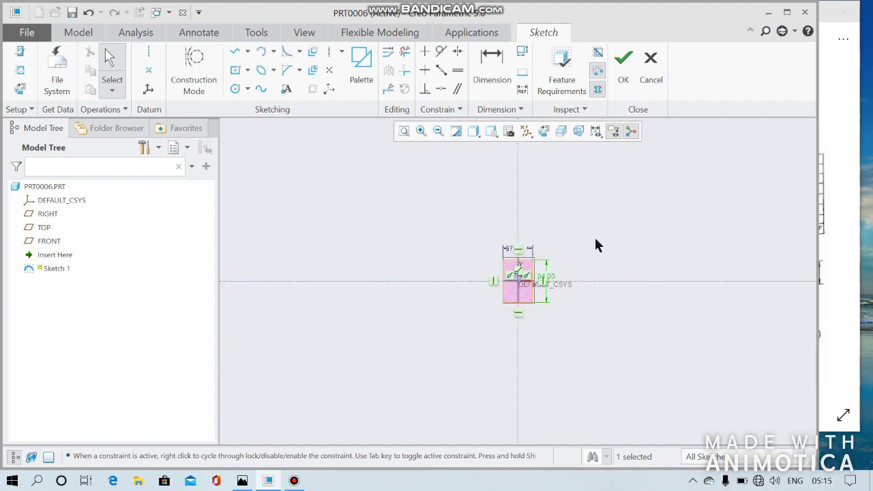
pyautogui.click(623, 65)
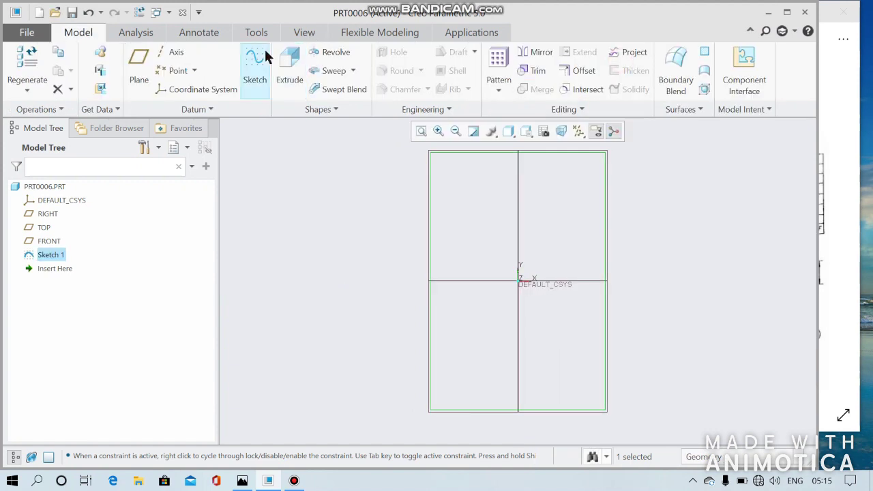
# Extrude Sketch 1 into a solid block 16 deep, checking the thickness against the drawing.
pyautogui.click(284, 63)
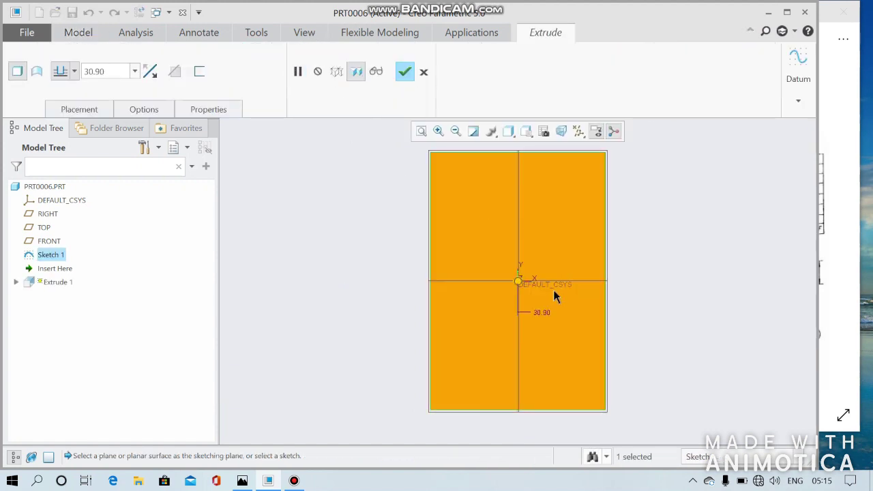
pyautogui.write('1')
pyautogui.click(825, 250)
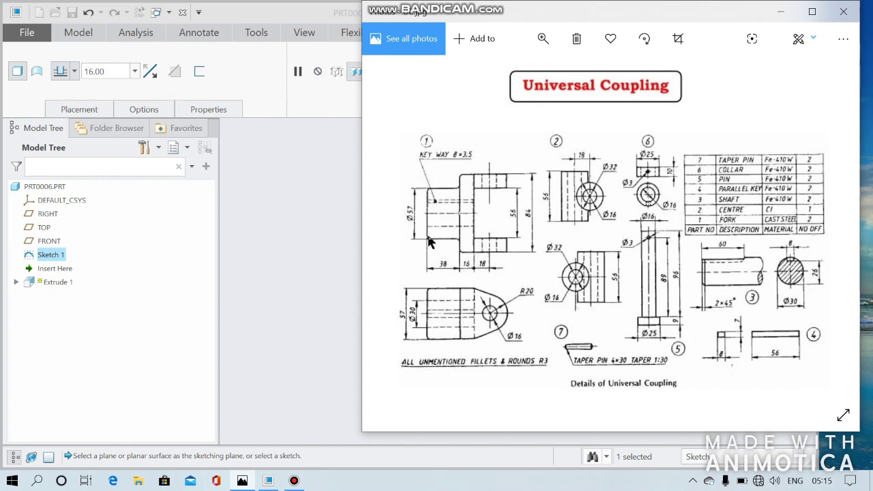
pyautogui.click(312, 218)
pyautogui.moveTo(663, 209)
pyautogui.mouseDown(button='middle')
pyautogui.moveTo(717, 220)
pyautogui.moveTo(702, 217)
pyautogui.mouseUp(button='middle')
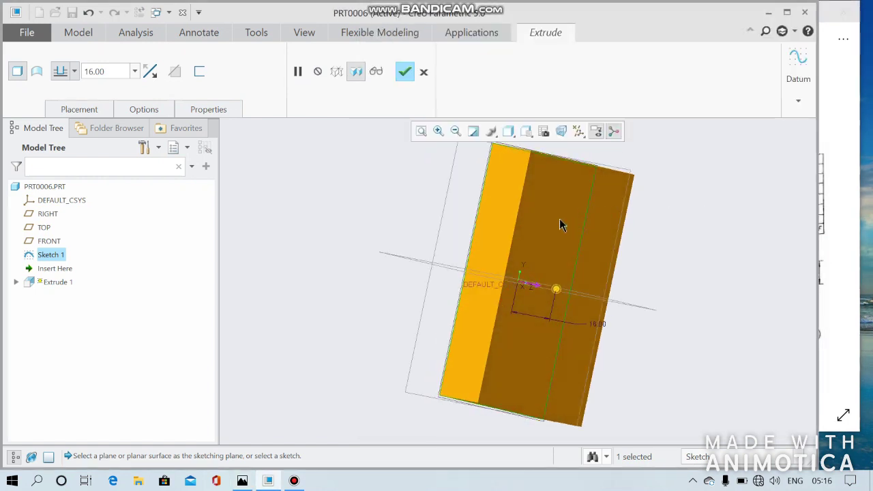
pyautogui.click(407, 80)
pyautogui.click(832, 171)
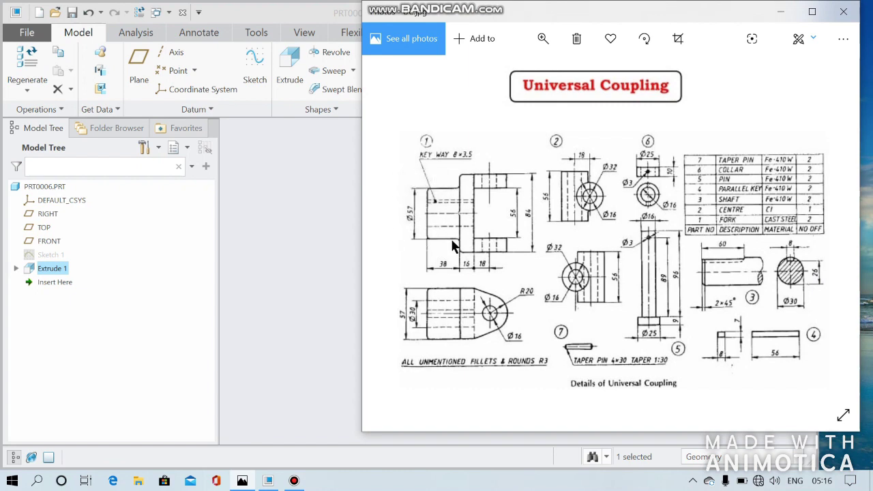
# Start Sketch 2 on the block's front face, viewed flat-on.
pyautogui.click(335, 219)
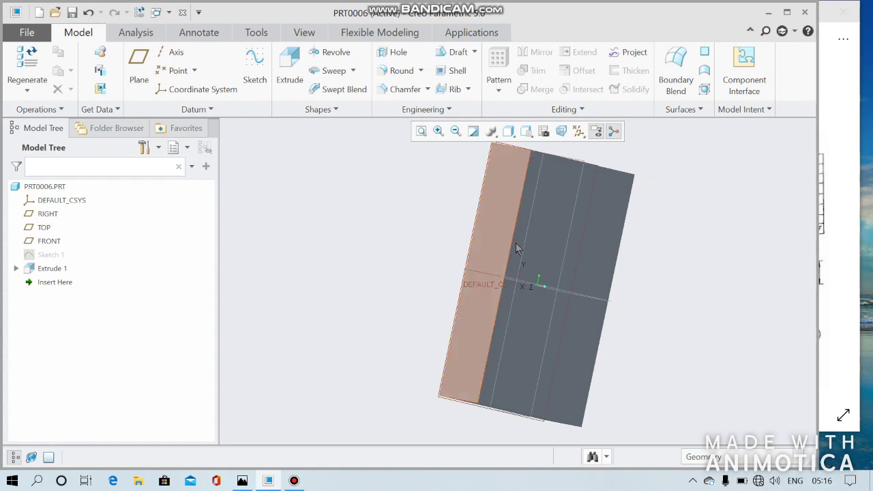
pyautogui.click(550, 231)
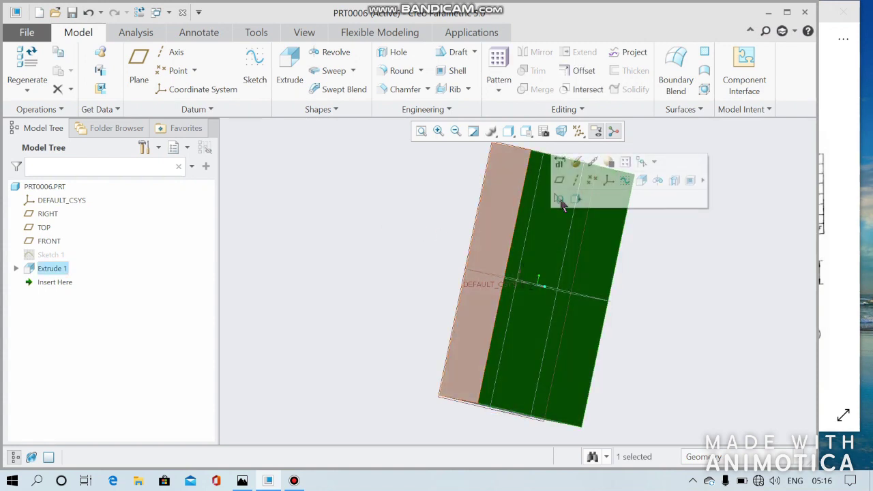
pyautogui.click(623, 180)
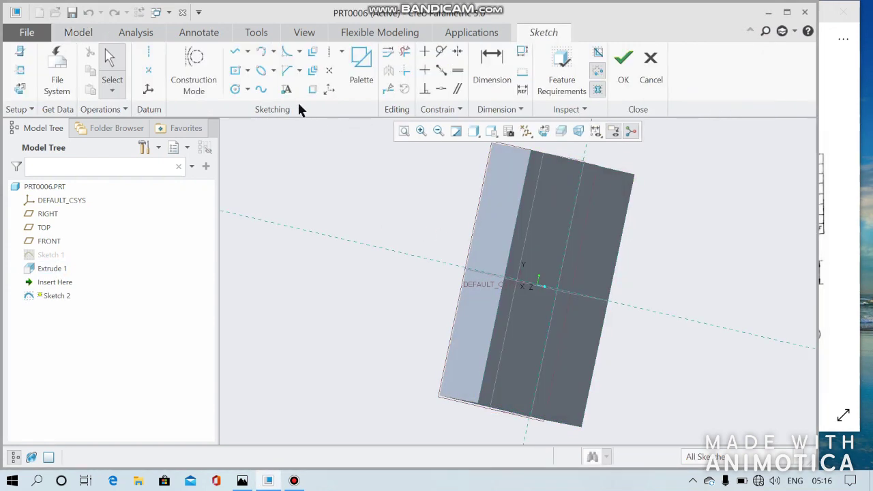
pyautogui.click(21, 88)
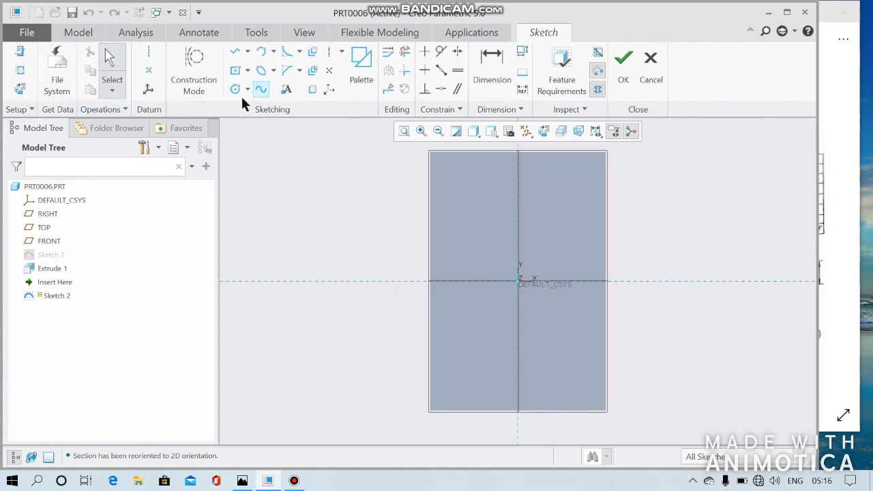
# Draw a circle centred on the origin, set its diameter to 57, and finish the sketch.
pyautogui.click(232, 92)
pyautogui.click(519, 280)
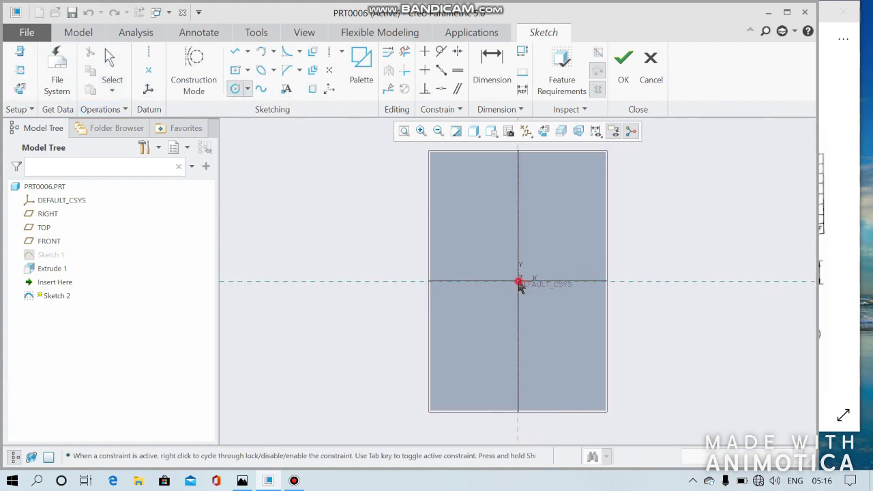
pyautogui.click(555, 234)
pyautogui.middleClick(521, 221)
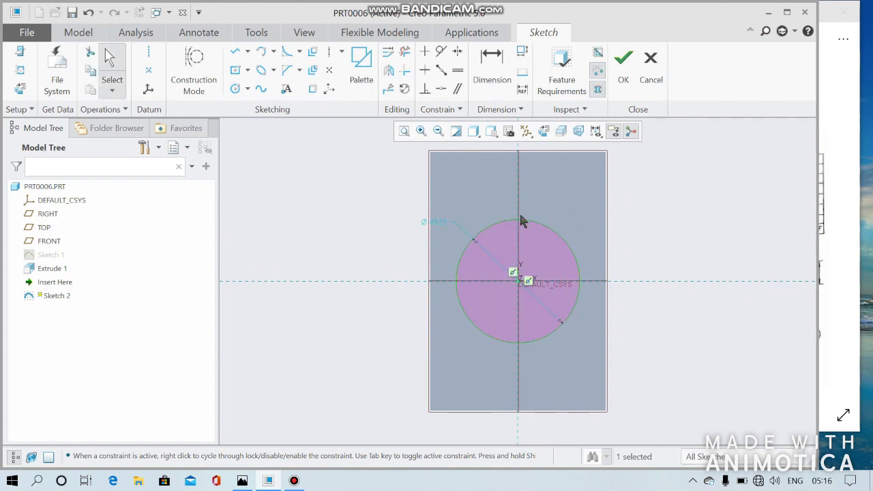
pyautogui.middleClick(442, 225)
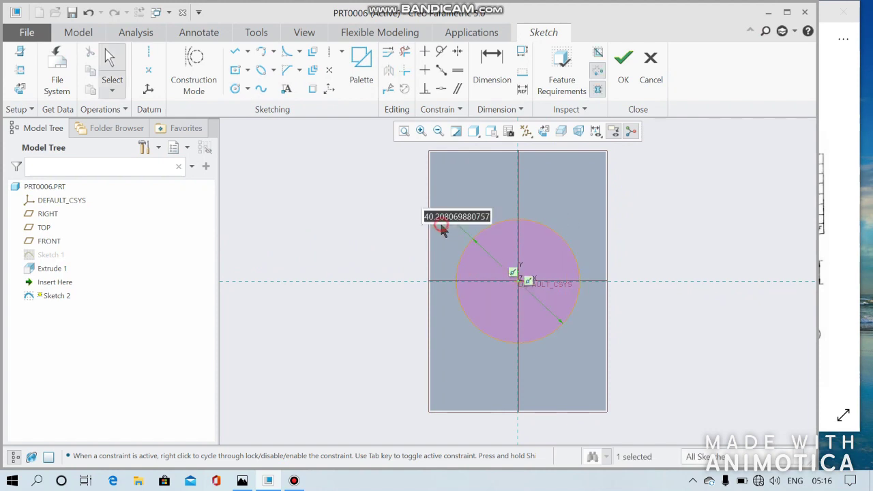
pyautogui.write('57')
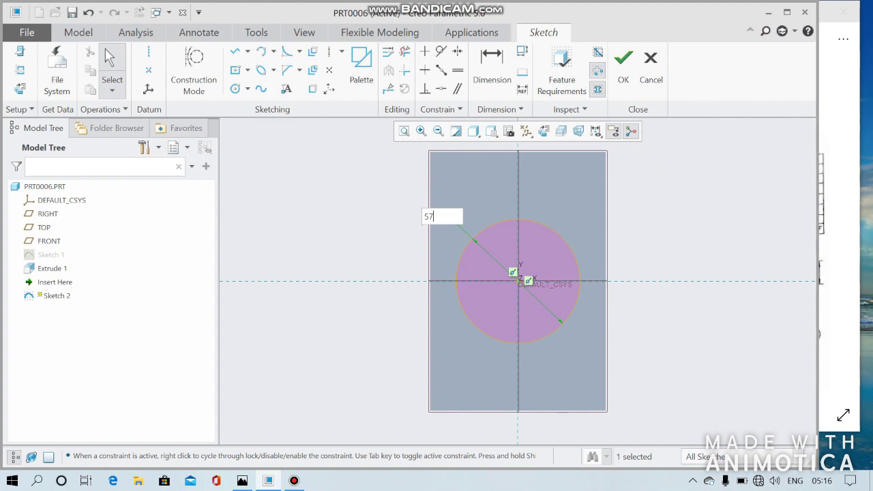
pyautogui.press('Return')
pyautogui.click(623, 59)
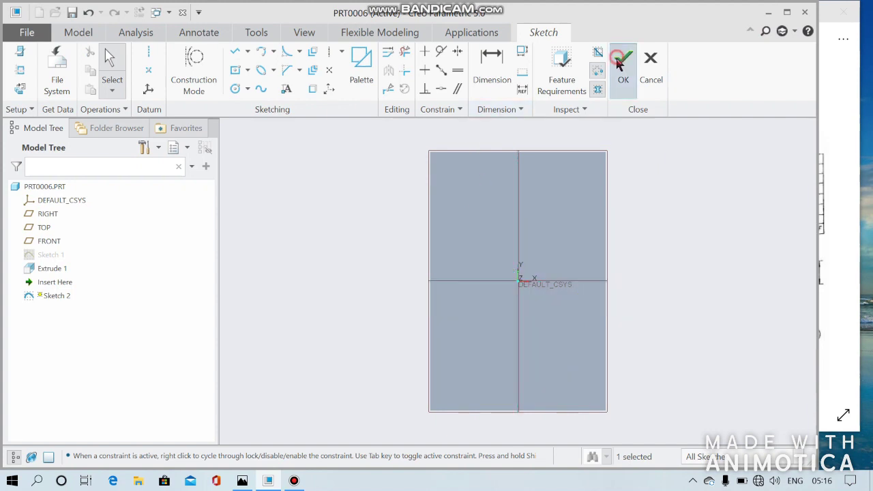
# Extrude the Ø57 circle 38 out from the block into a cylinder and compare with the drawing.
pyautogui.click(288, 71)
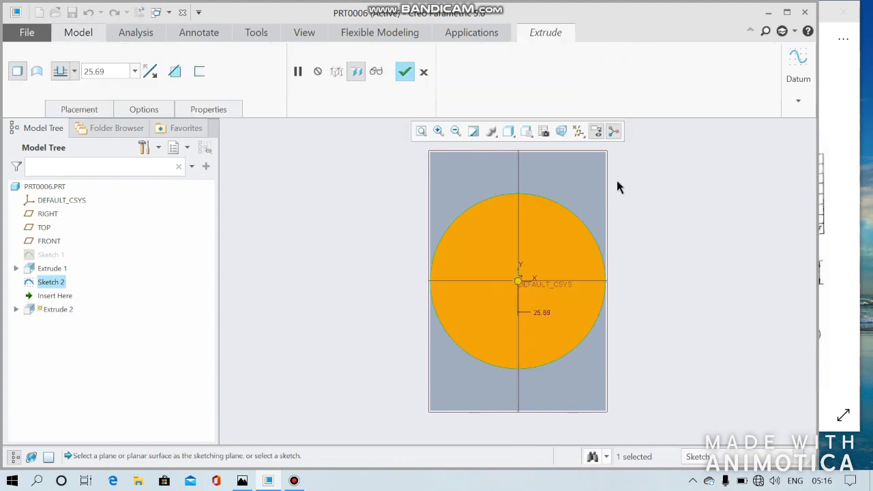
pyautogui.moveTo(616, 177); pyautogui.dragTo(559, 182, button='middle')
pyautogui.doubleClick(411, 323)
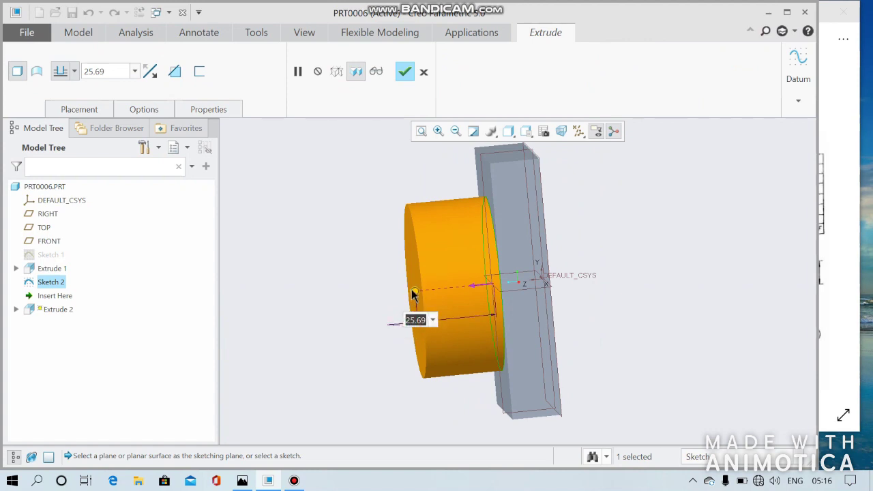
pyautogui.write('38')
pyautogui.press('Return')
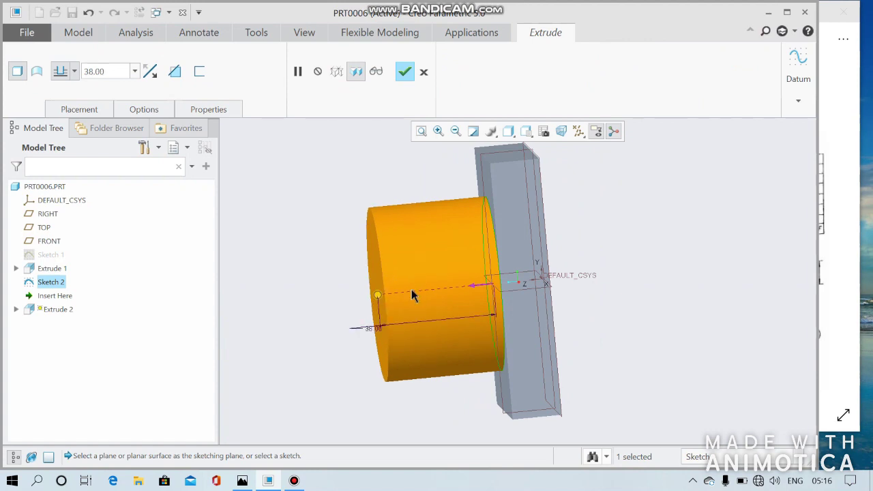
pyautogui.click(403, 75)
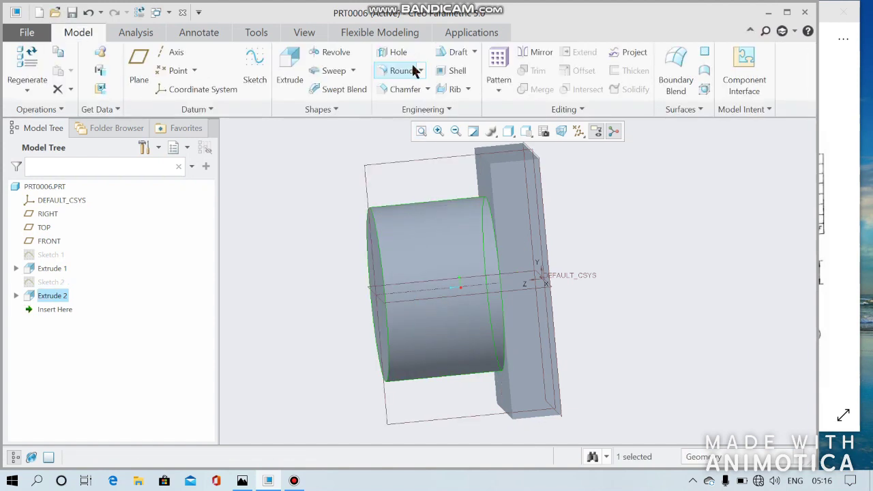
pyautogui.click(839, 101)
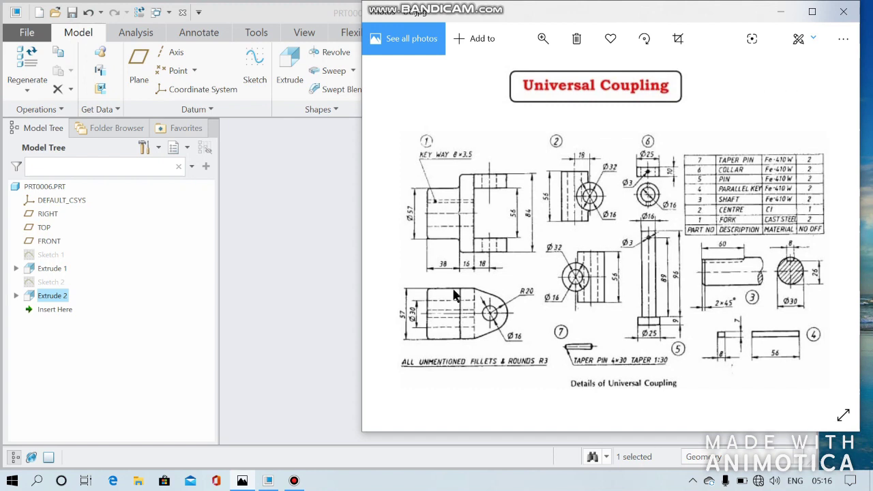
pyautogui.click(288, 244)
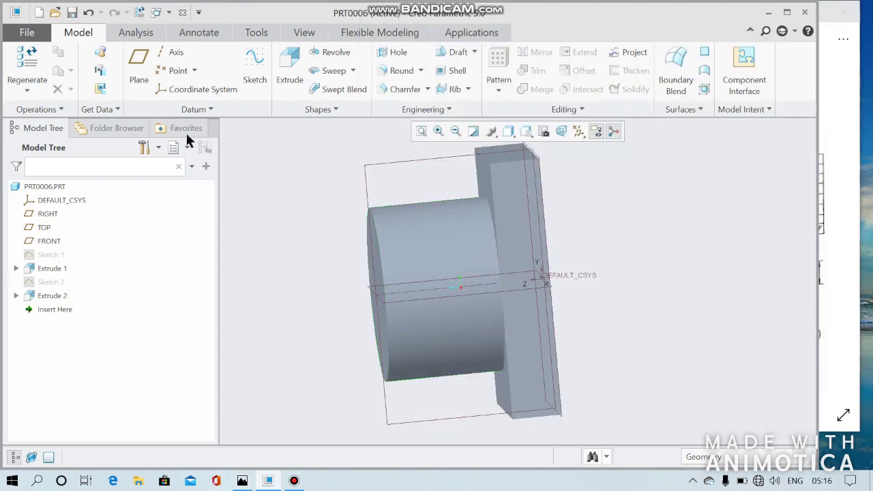
pyautogui.click(379, 273)
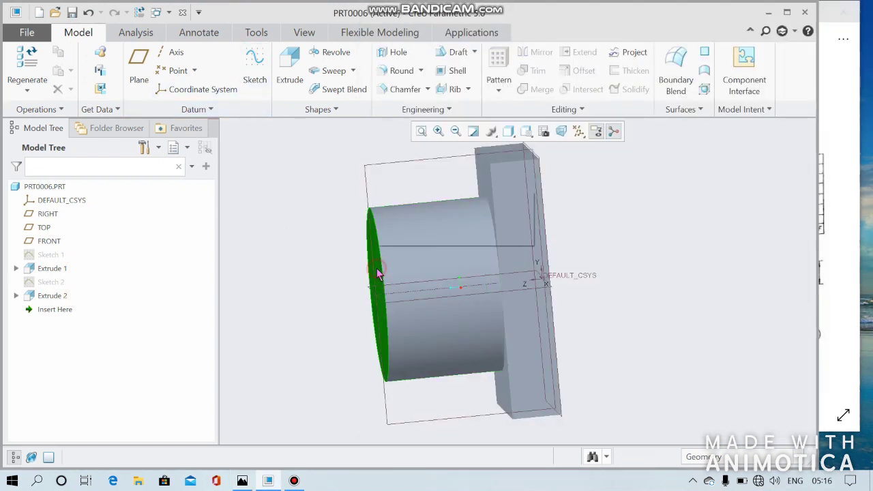
# On the cylinder's front face, draw an origin-centred circle with diameter 30 as Sketch 3.
pyautogui.click(452, 218)
pyautogui.click(20, 88)
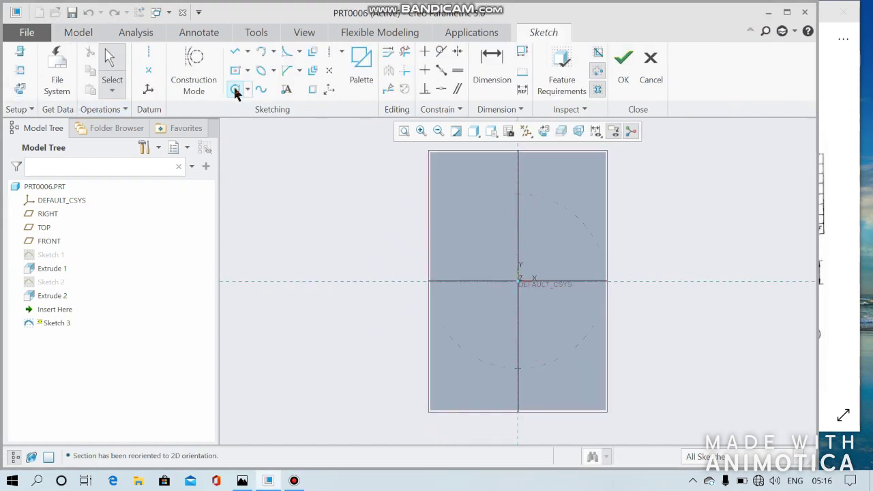
pyautogui.click(235, 91)
pyautogui.click(520, 280)
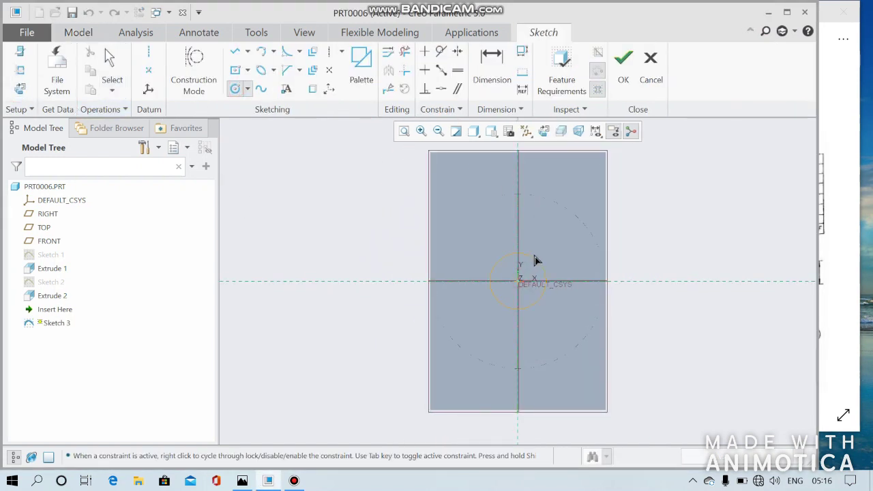
pyautogui.click(547, 250)
pyautogui.middleClick(522, 249)
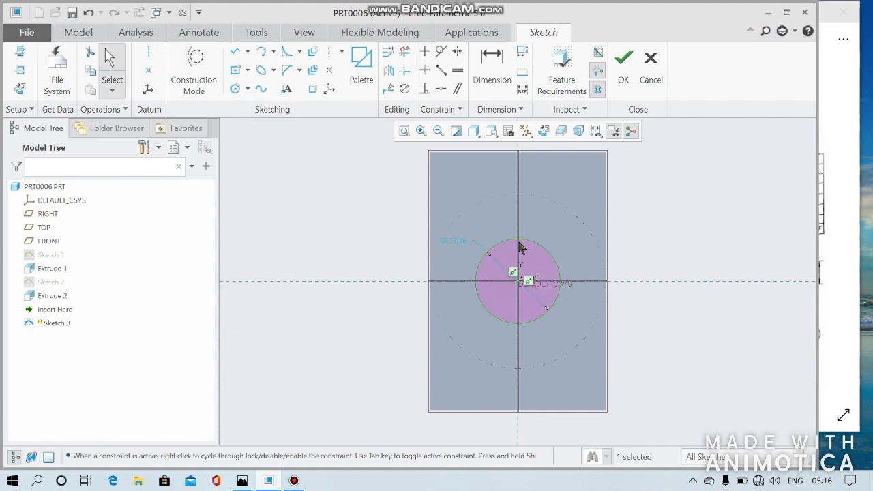
pyautogui.doubleClick(451, 240)
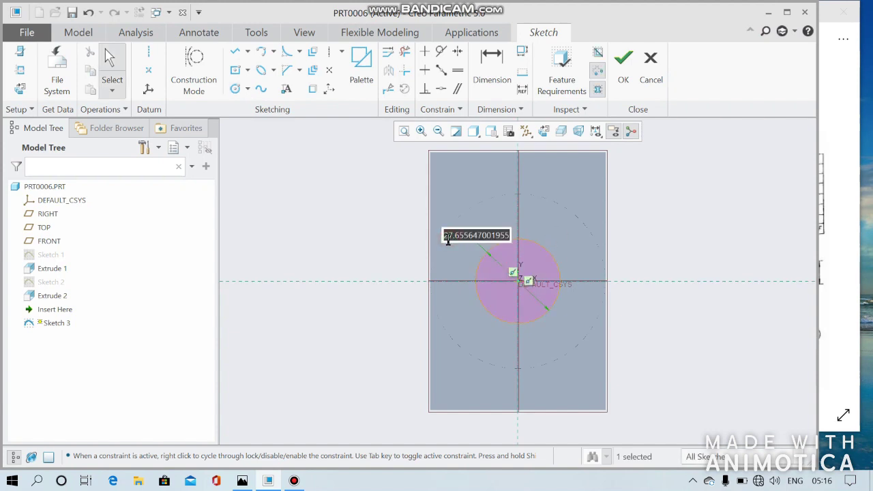
pyautogui.write('30')
pyautogui.press('Return')
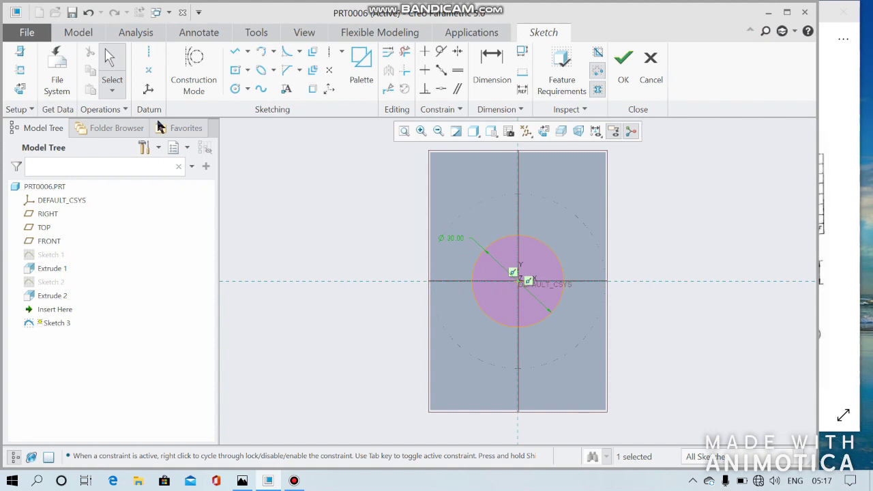
pyautogui.click(623, 65)
# Extrude Sketch 3 as a Ø30 bore cut 79.40 deep back through the cylinder and block.
pyautogui.click(280, 76)
pyautogui.moveTo(627, 219); pyautogui.dragTo(349, 276, button='middle')
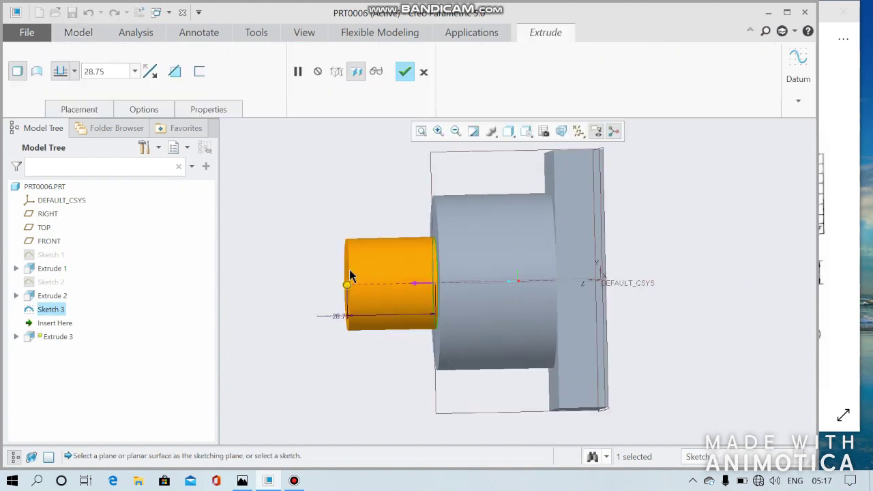
pyautogui.moveTo(349, 277); pyautogui.dragTo(677, 223)
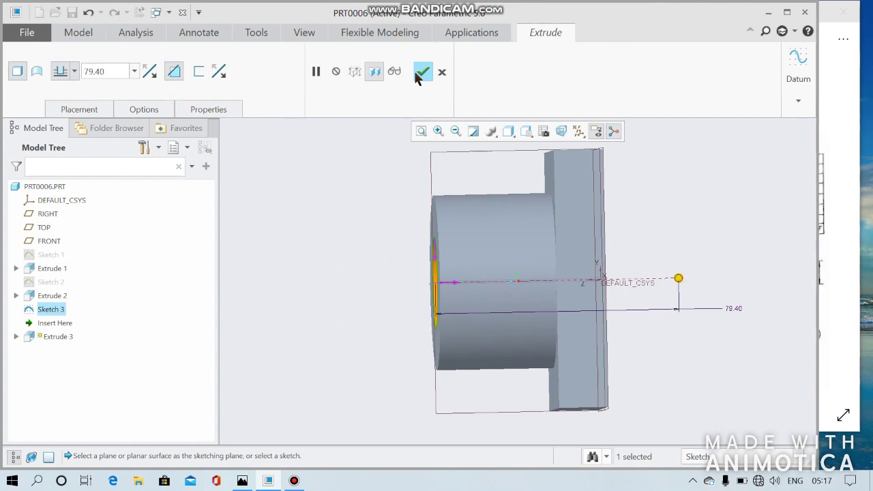
pyautogui.click(421, 73)
pyautogui.moveTo(589, 144)
pyautogui.mouseDown(button='middle')
pyautogui.moveTo(706, 166)
pyautogui.moveTo(620, 131)
pyautogui.moveTo(539, 132)
pyautogui.moveTo(653, 98)
pyautogui.moveTo(654, 109)
pyautogui.moveTo(576, 180)
pyautogui.mouseUp(button='middle')
pyautogui.click(522, 235)
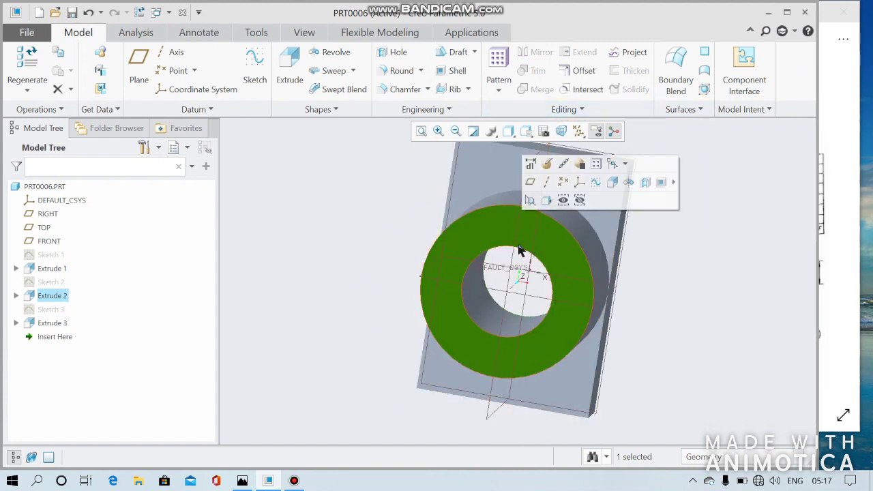
pyautogui.click(594, 183)
# Add the bore surface as a sketch reference and draw the keyway rectangle at its top.
pyautogui.click(15, 91)
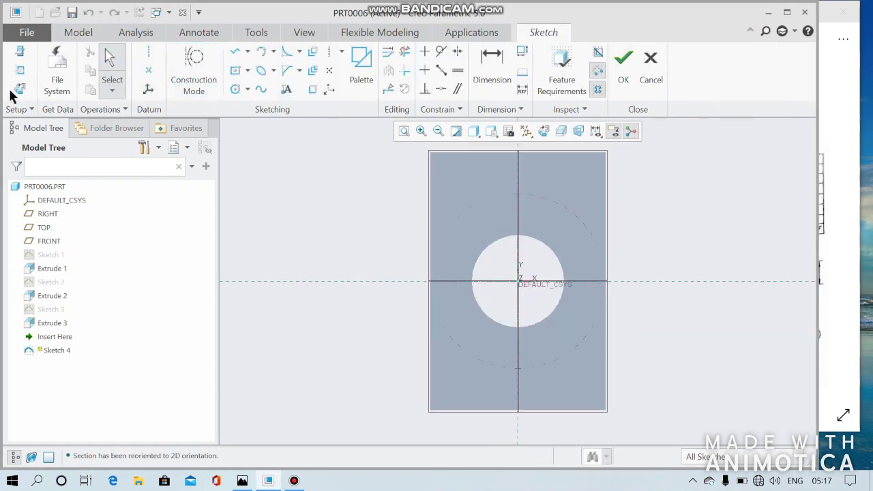
pyautogui.click(20, 70)
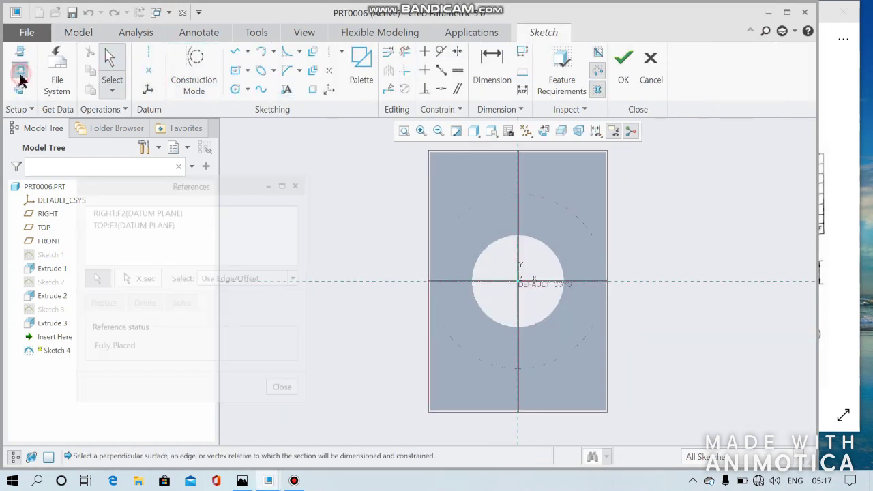
pyautogui.click(503, 240)
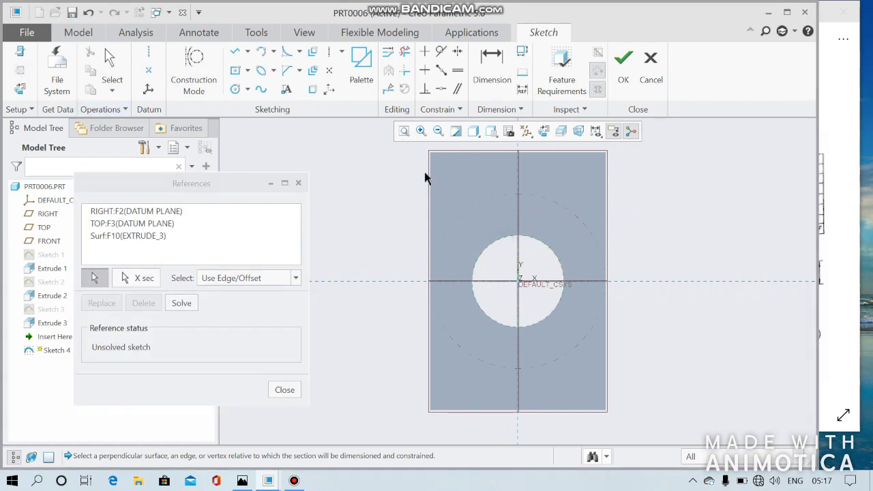
pyautogui.click(234, 71)
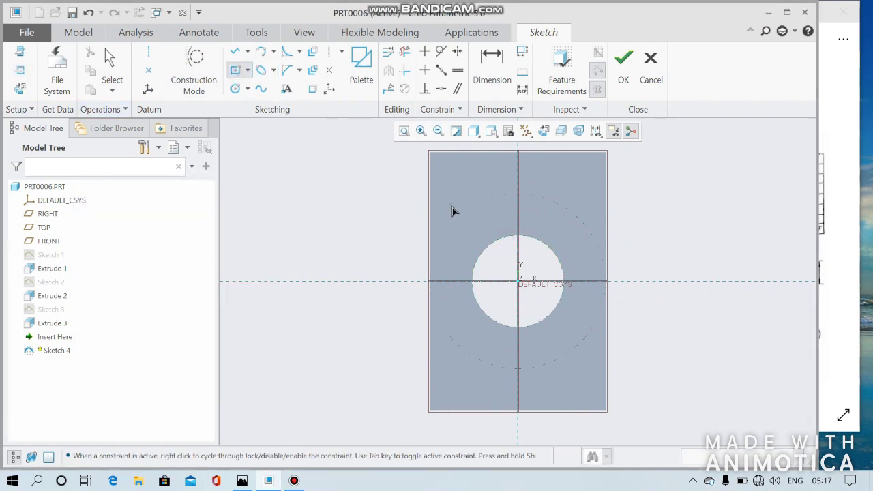
pyautogui.click(519, 236)
pyautogui.click(537, 219)
pyautogui.middleClick(558, 232)
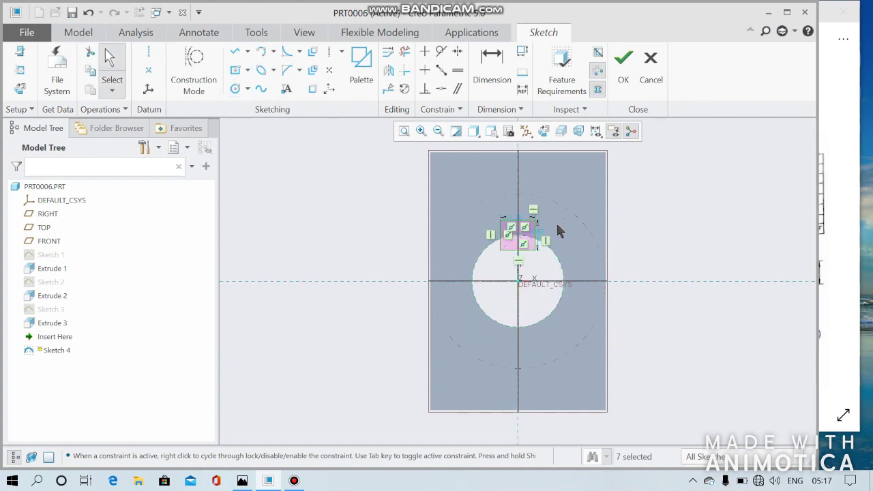
# Set the keyway rectangle to width 8 and height 7, checked against the drawing, and finish Sketch 4.
pyautogui.doubleClick(517, 219)
pyautogui.write('8')
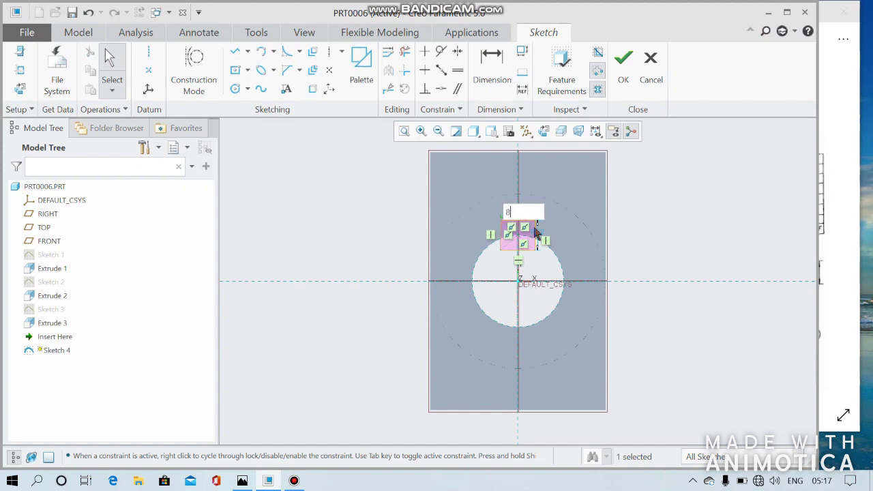
pyautogui.press('Return')
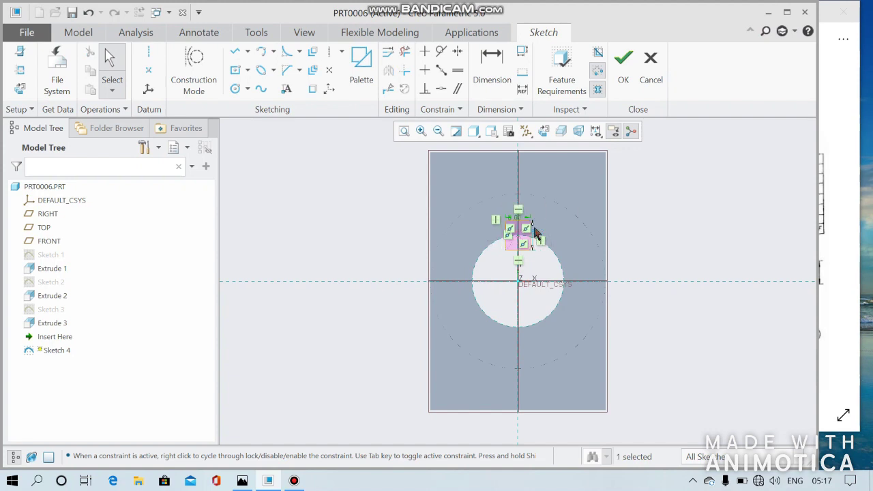
pyautogui.scroll(2, 536, 234)
pyautogui.scroll(2, 527, 233)
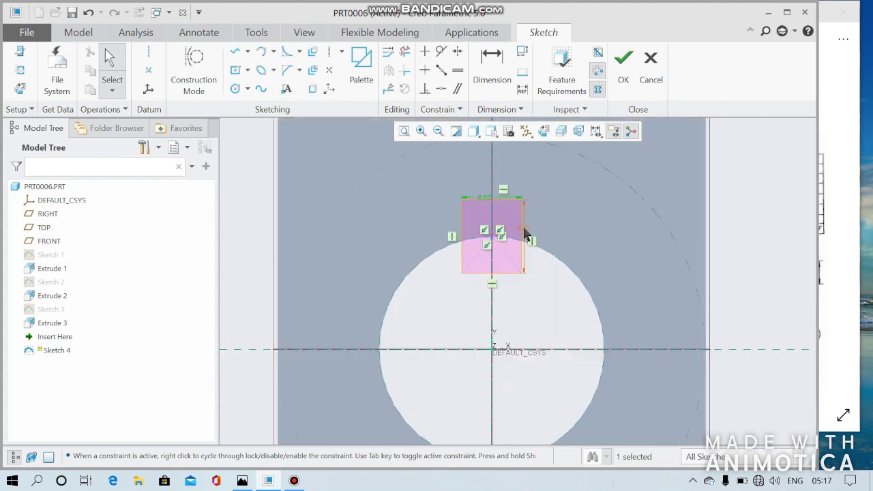
pyautogui.doubleClick(526, 234)
pyautogui.write('7')
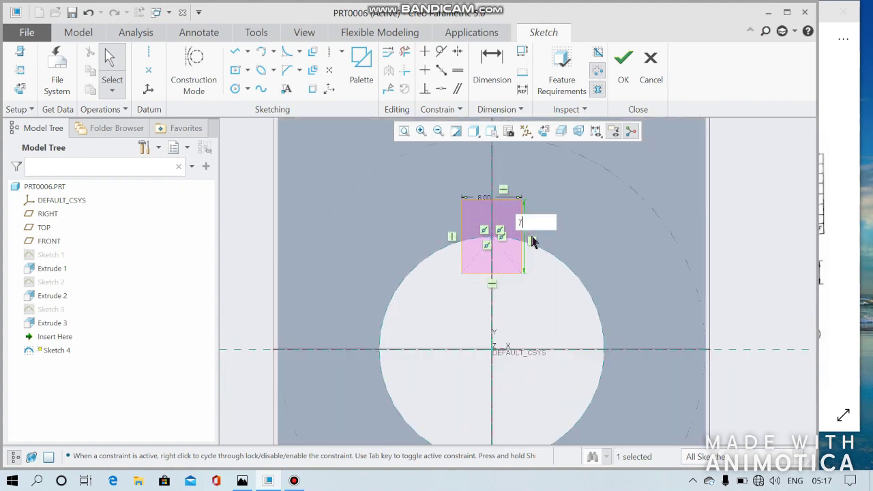
pyautogui.press('Return')
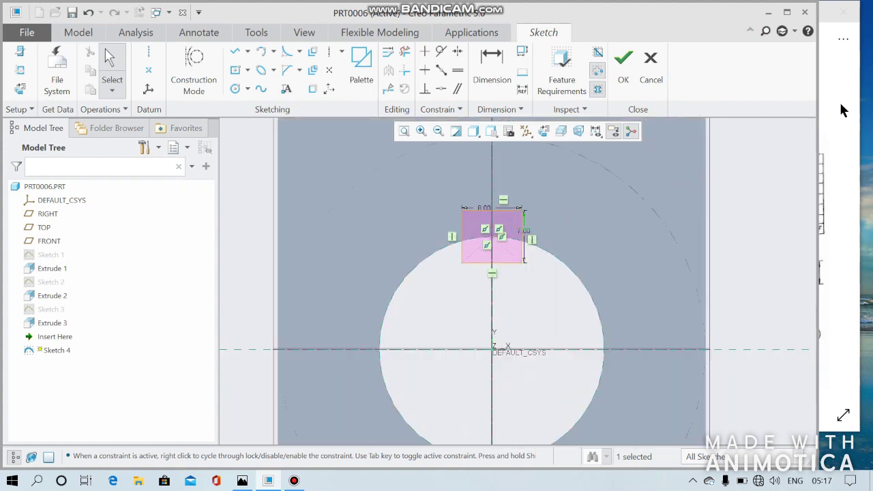
pyautogui.click(838, 111)
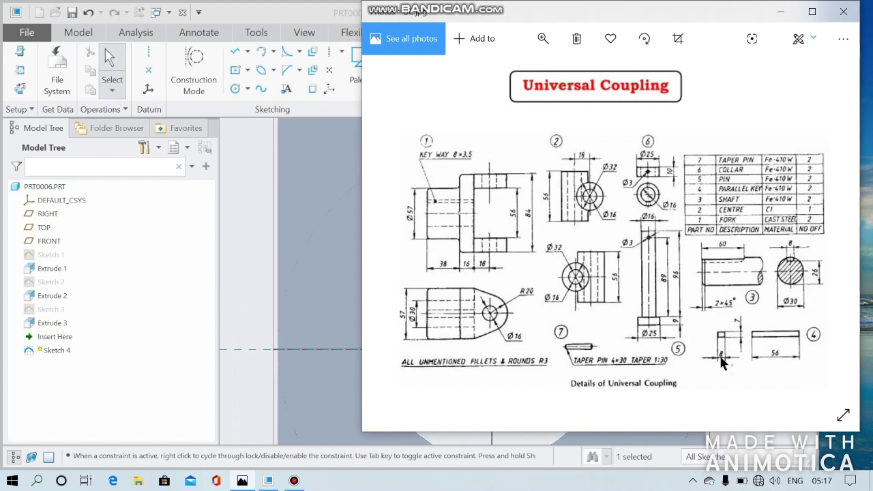
pyautogui.click(349, 284)
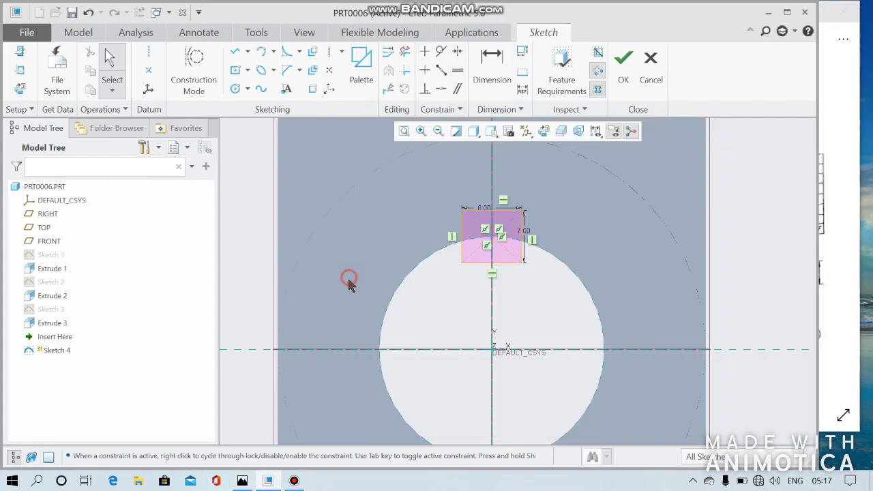
pyautogui.click(623, 60)
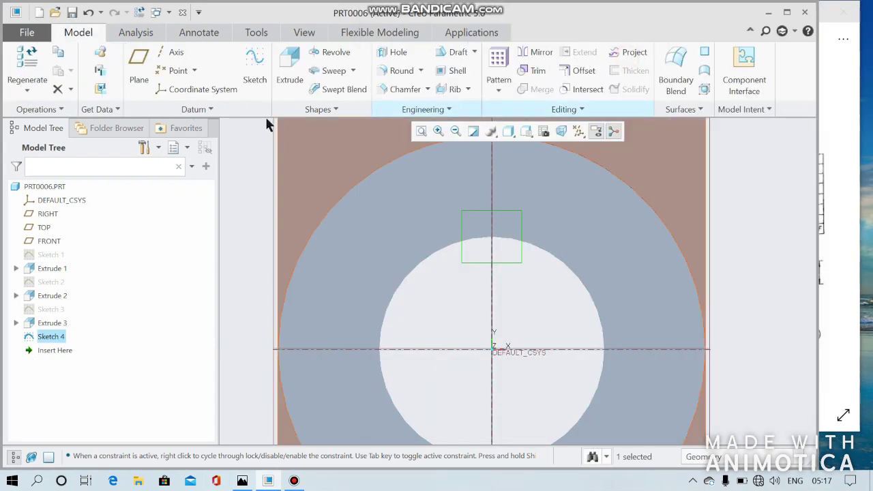
# Extrude Sketch 4 as a material-removing cut 107.90 deep, then compare the keyway with the drawing.
pyautogui.click(287, 72)
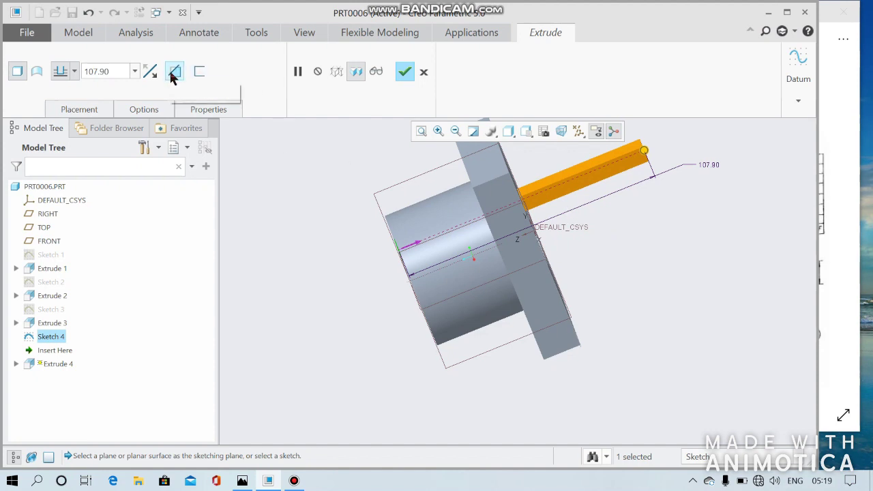
pyautogui.click(174, 72)
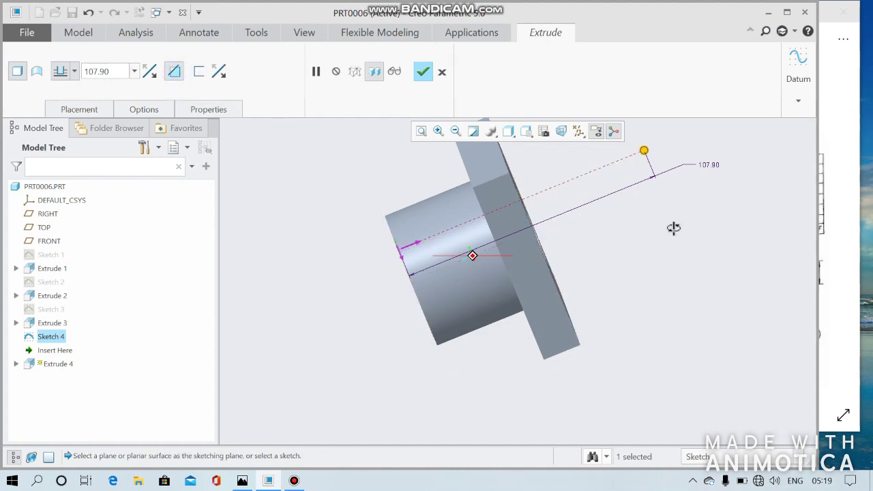
pyautogui.moveTo(674, 227); pyautogui.dragTo(733, 198, button='middle')
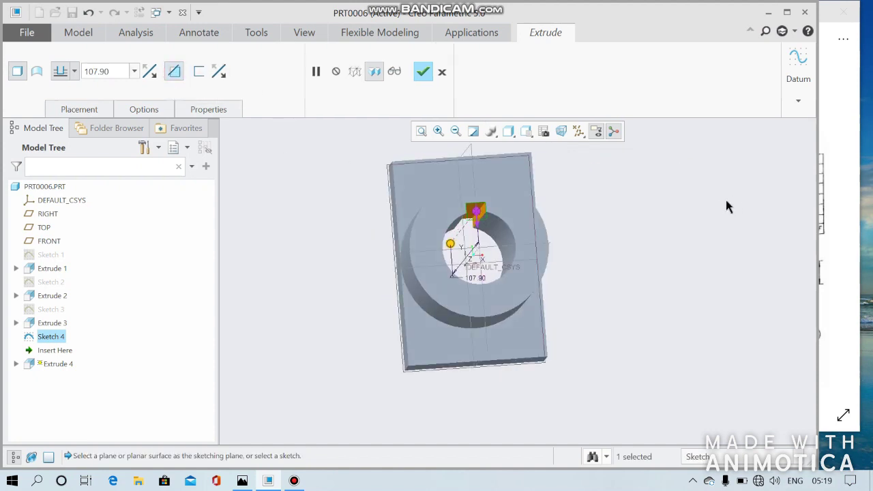
pyautogui.click(423, 72)
pyautogui.moveTo(662, 222); pyautogui.dragTo(603, 237, button='middle')
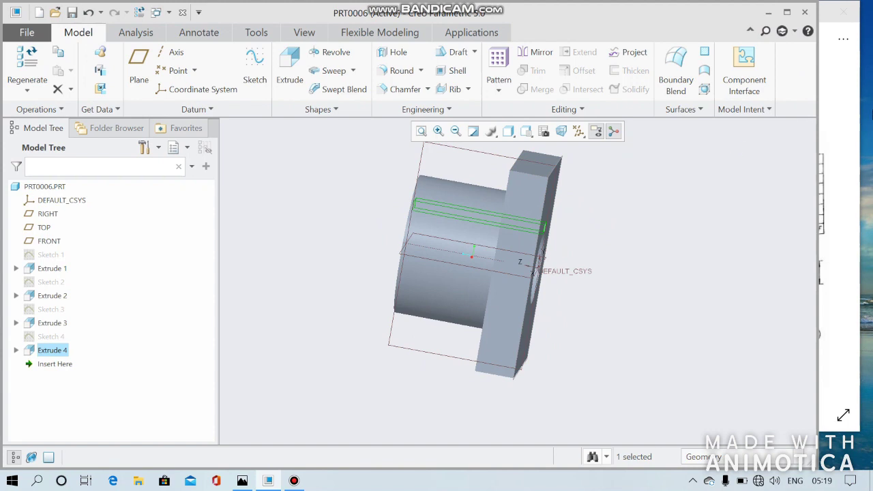
pyautogui.hotkey('alt', 'Tab')
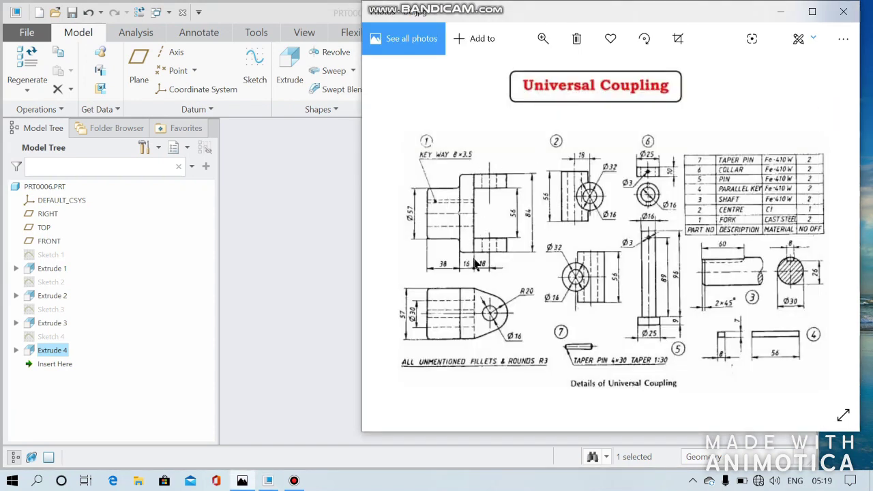
pyautogui.click(326, 214)
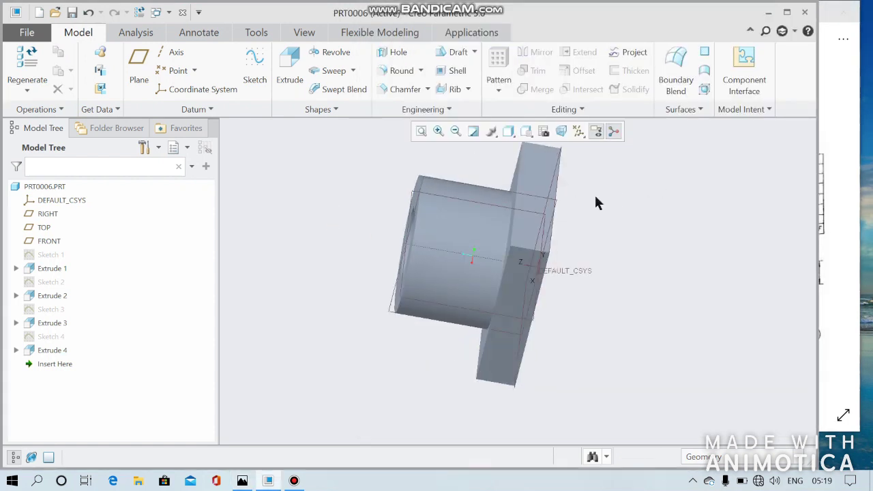
pyautogui.click(528, 175)
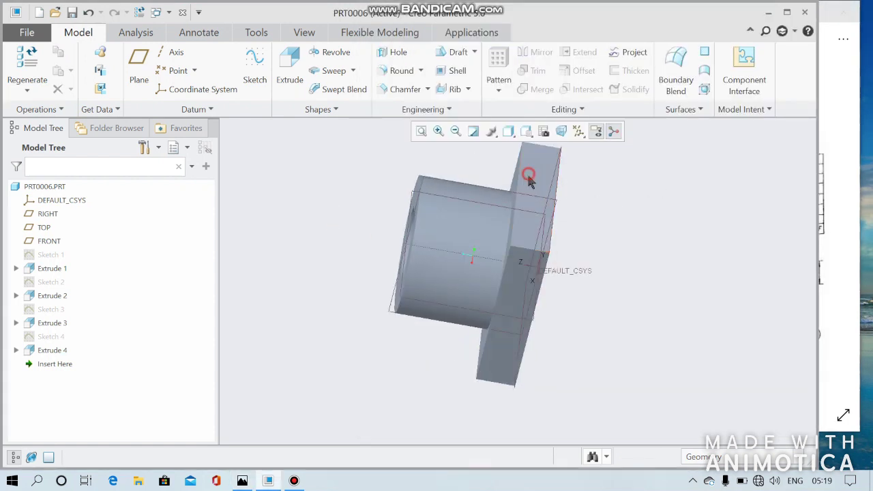
# Start Sketch 5 on the selected face, viewed flat-on, and consult the coupling drawing.
pyautogui.click(255, 65)
pyautogui.click(21, 90)
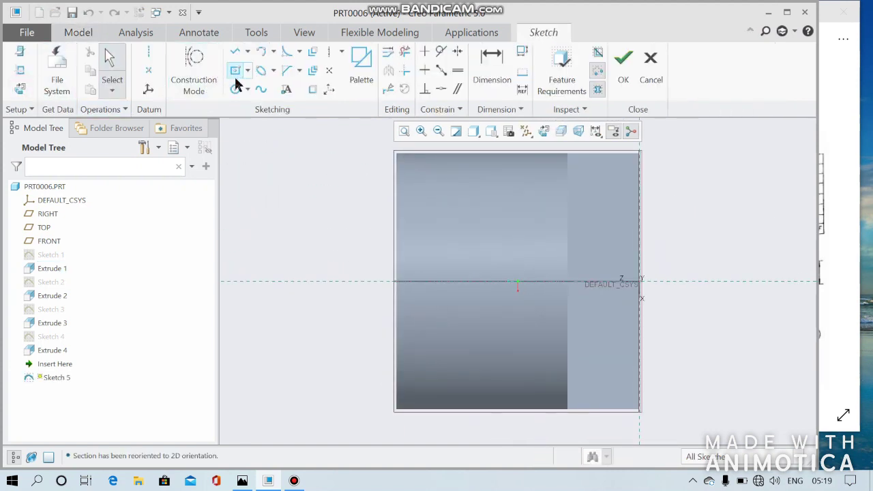
pyautogui.click(845, 73)
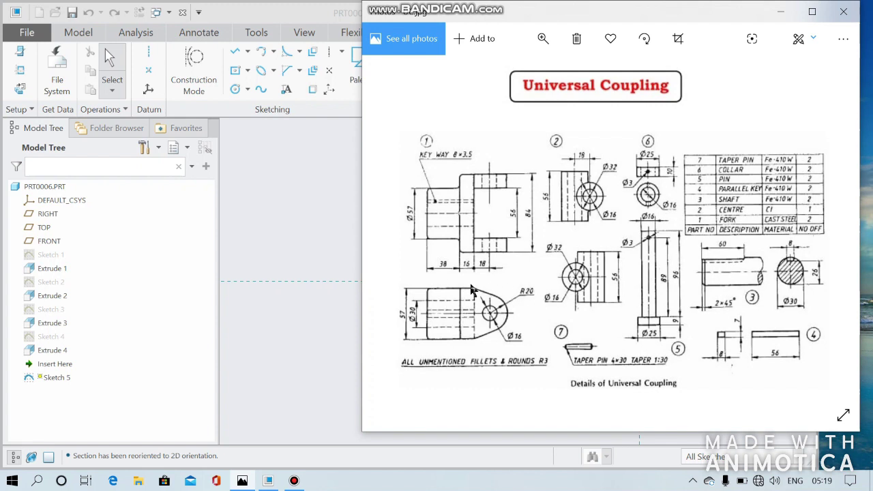
pyautogui.click(256, 177)
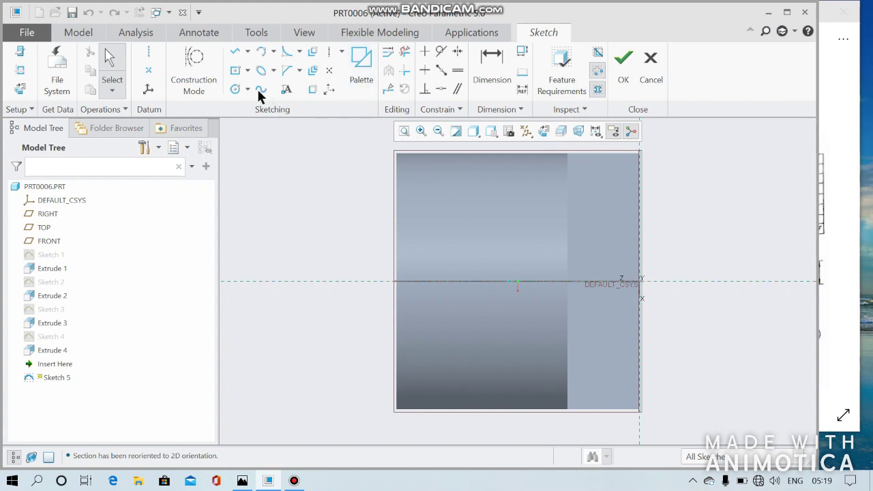
# Draw a horizontal construction line from the coordinate origin and set its length to 18.
pyautogui.click(204, 72)
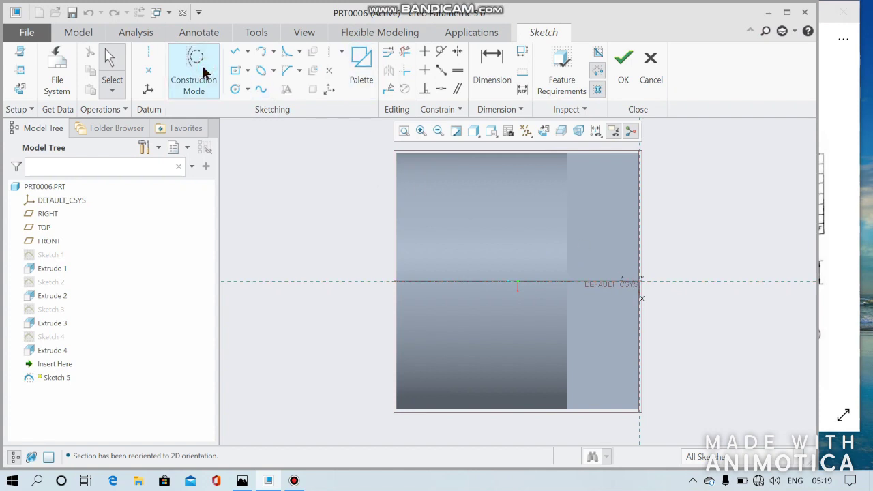
pyautogui.click(237, 51)
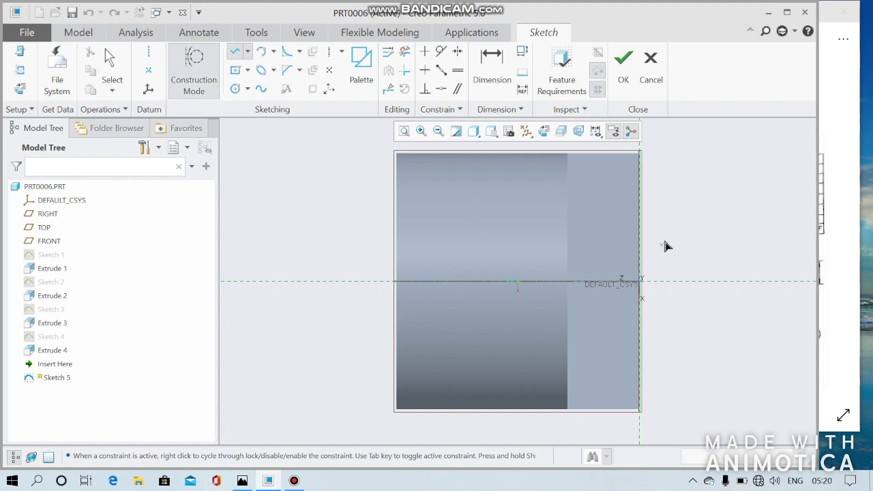
pyautogui.moveTo(678, 228)
pyautogui.mouseDown(button='middle')
pyautogui.moveTo(682, 198)
pyautogui.moveTo(681, 225)
pyautogui.mouseUp(button='middle')
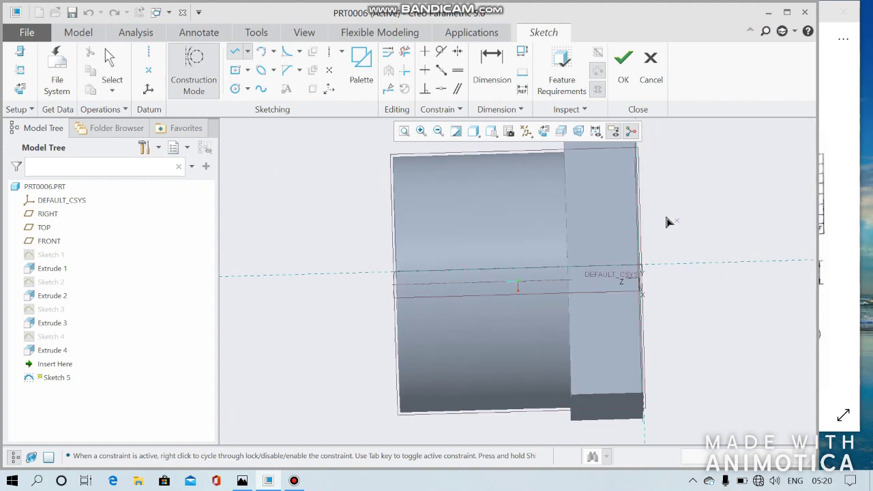
pyautogui.click(20, 87)
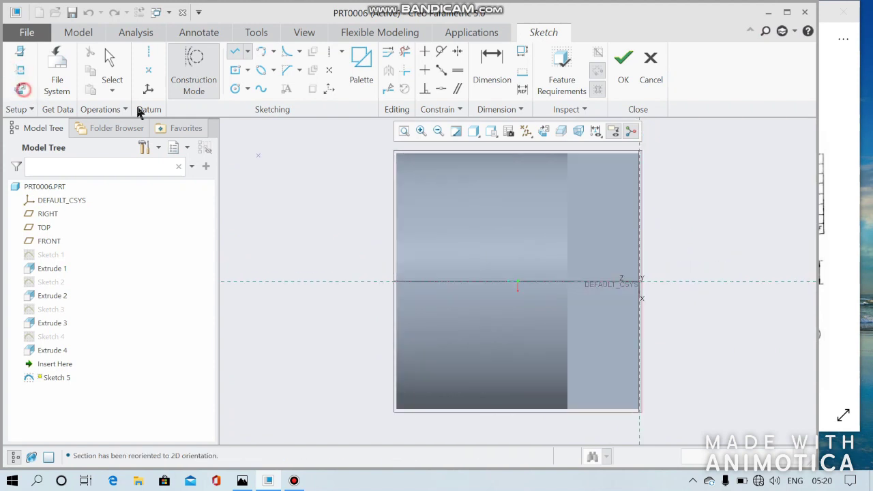
pyautogui.click(640, 281)
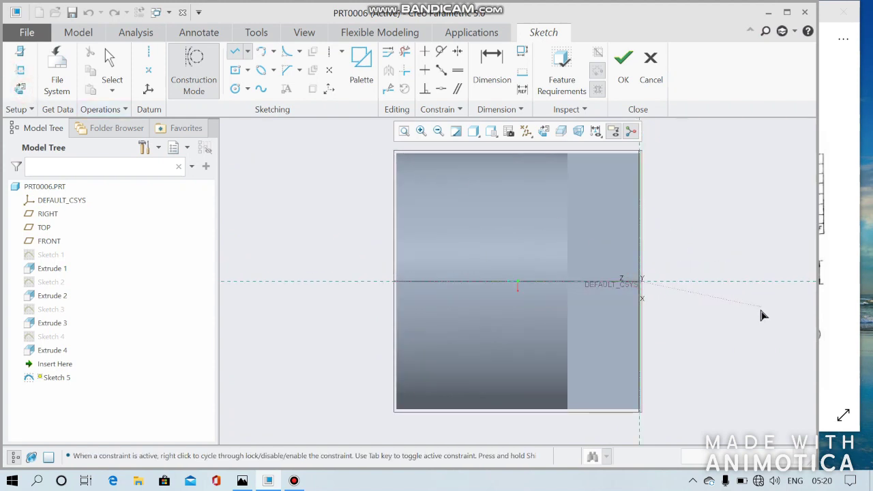
pyautogui.click(774, 282)
pyautogui.middleClick(782, 313)
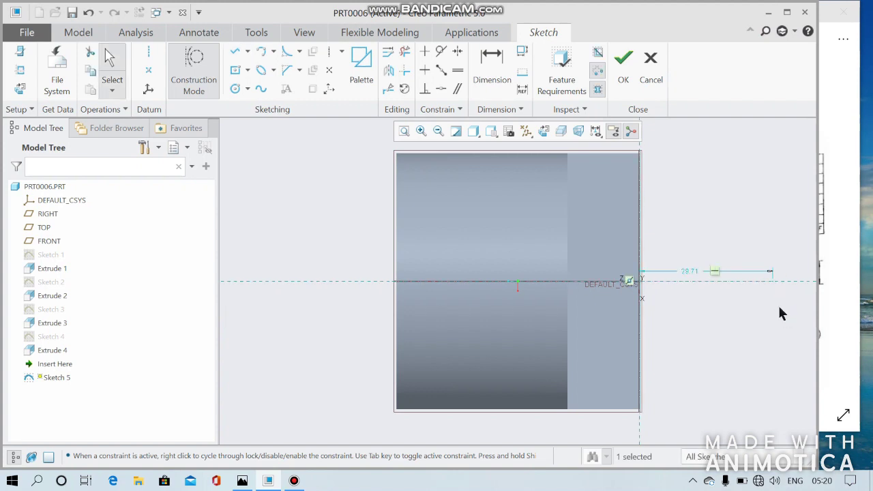
pyautogui.doubleClick(696, 273)
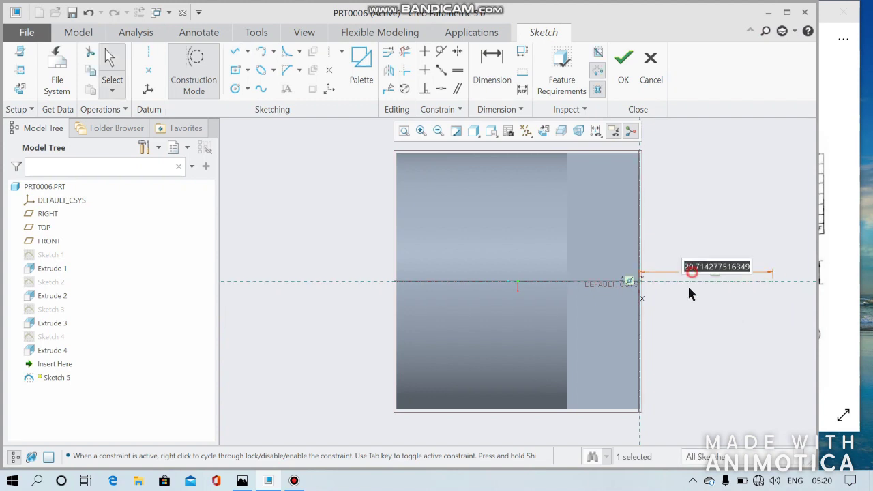
pyautogui.write('18')
pyautogui.press('Return')
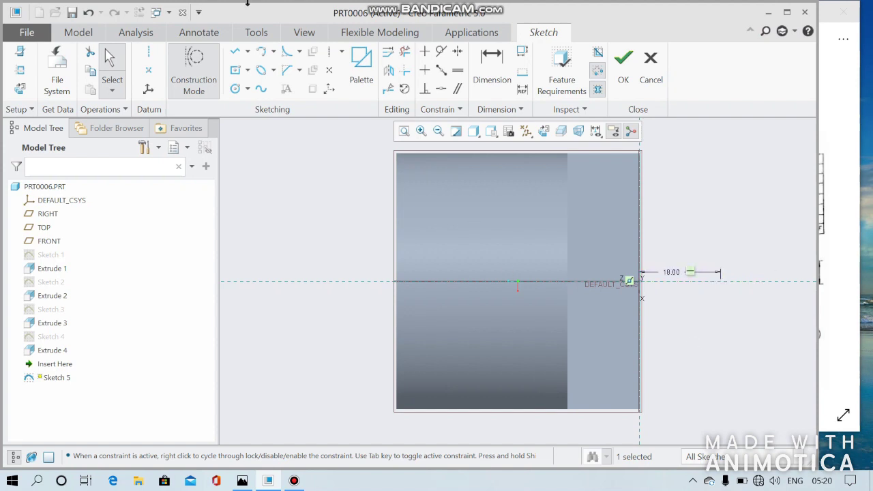
pyautogui.click(194, 68)
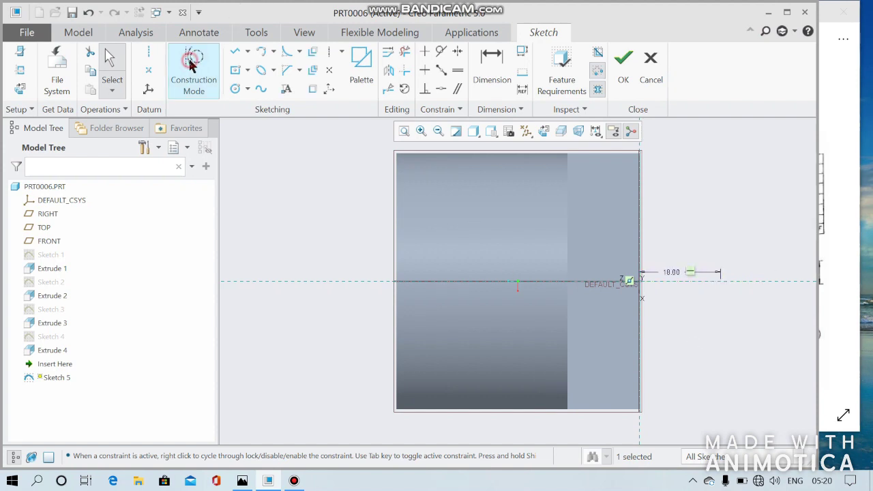
# Draw a Ø40 circle centred on the far endpoint of the 18.00 construction line.
pyautogui.click(236, 90)
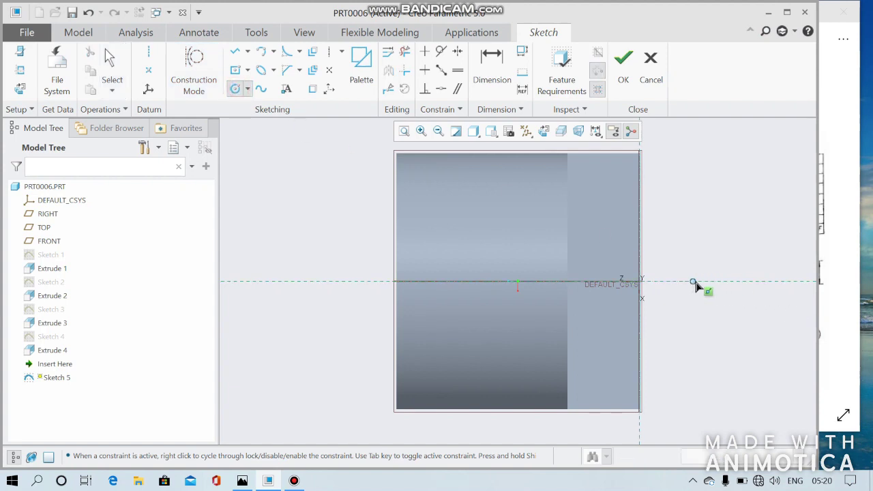
pyautogui.click(722, 281)
pyautogui.click(746, 196)
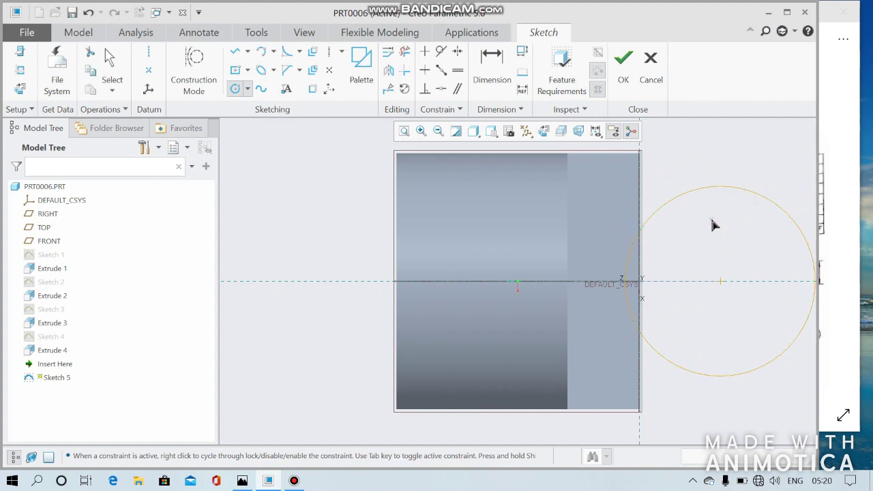
pyautogui.middleClick(711, 225)
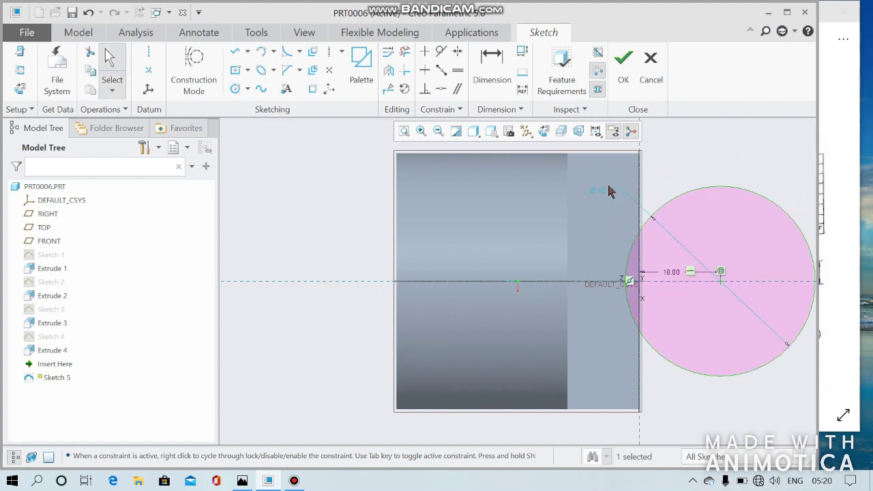
pyautogui.moveTo(601, 196); pyautogui.dragTo(603, 198)
pyautogui.doubleClick(582, 196)
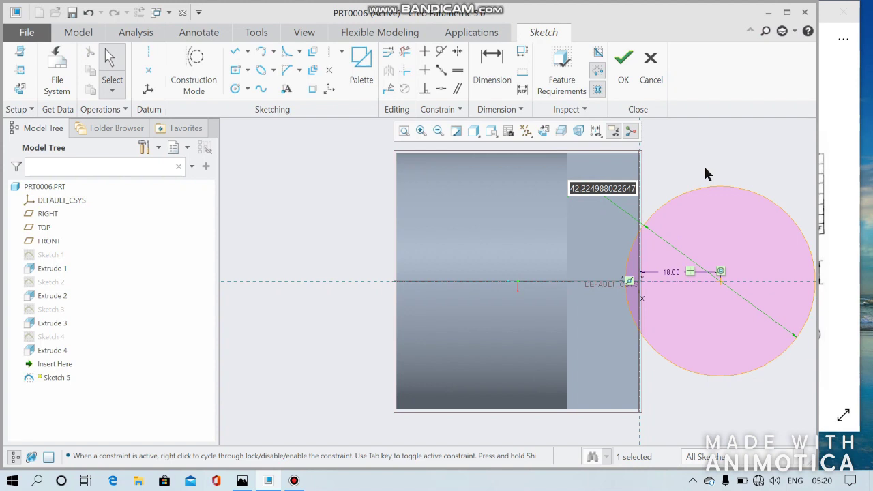
pyautogui.write('40')
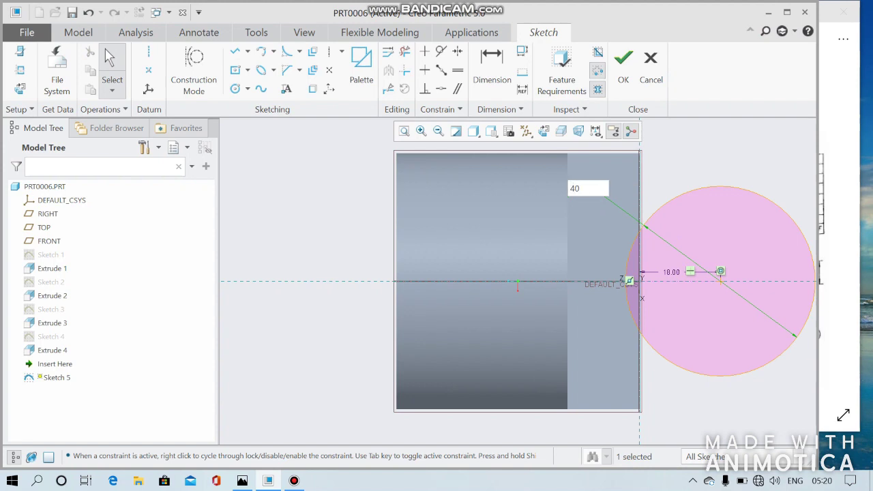
pyautogui.press('Return')
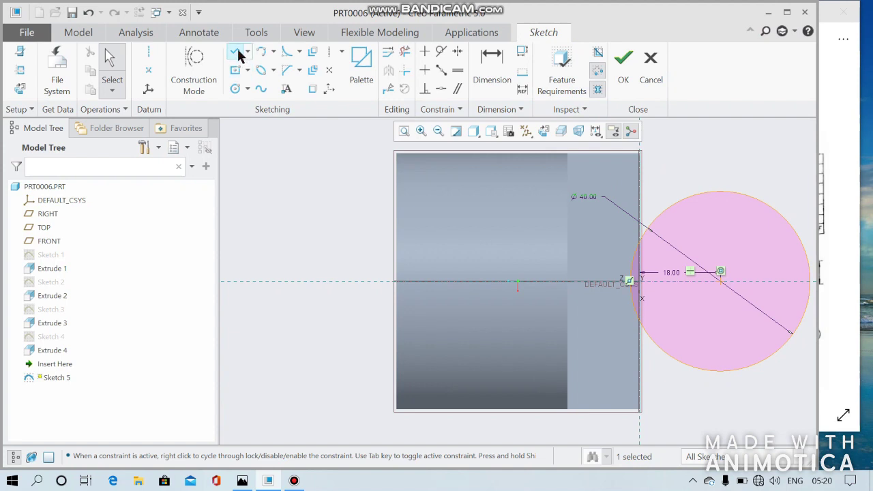
# Add the part's top and bottom edges as sketch references.
pyautogui.click(19, 74)
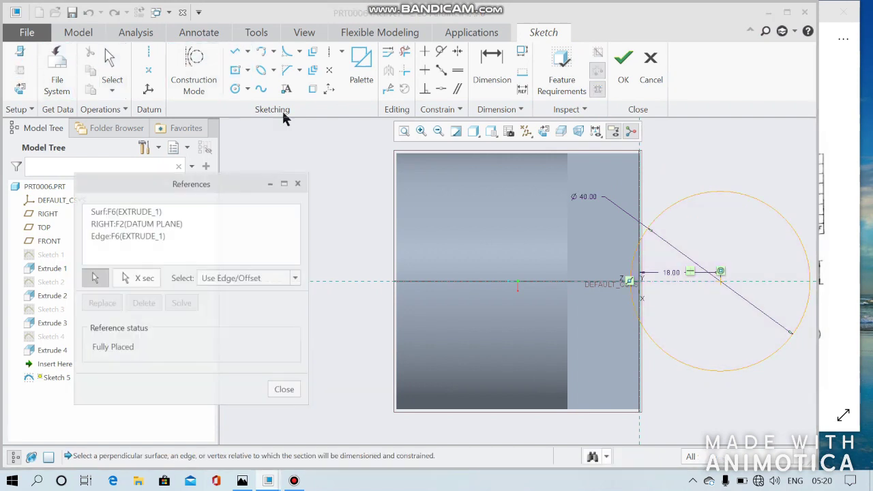
pyautogui.click(609, 156)
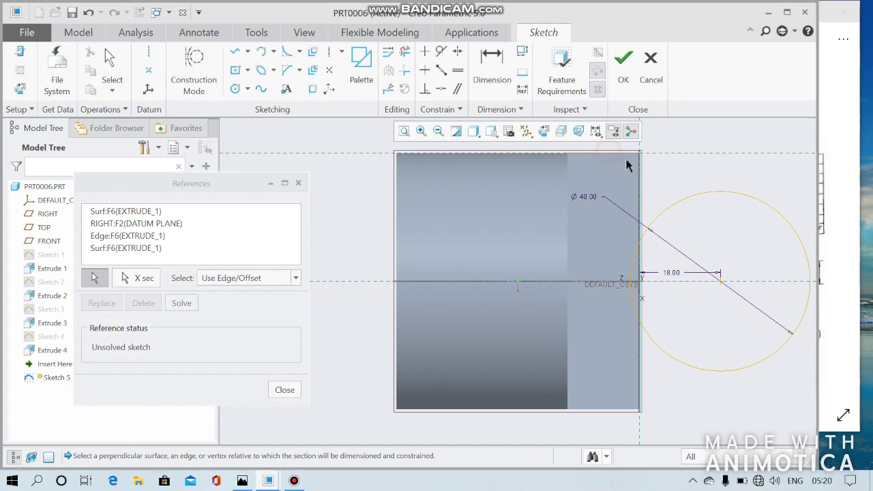
pyautogui.click(616, 413)
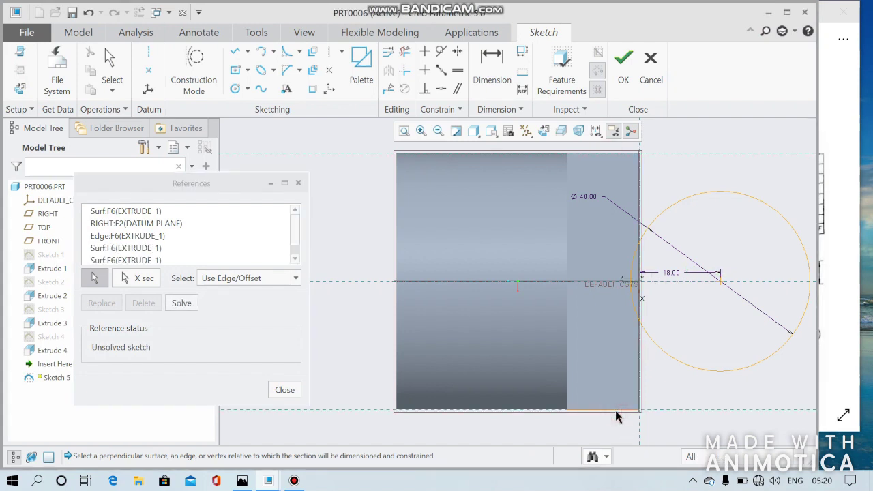
pyautogui.click(236, 52)
# Draw lines from the part's top-right and bottom-right corners tangent to the Ø40 circle.
pyautogui.click(641, 156)
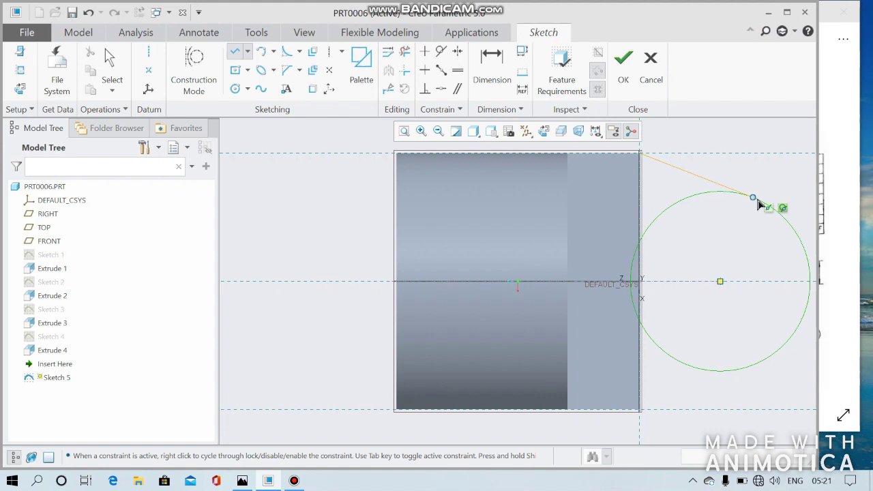
pyautogui.click(749, 197)
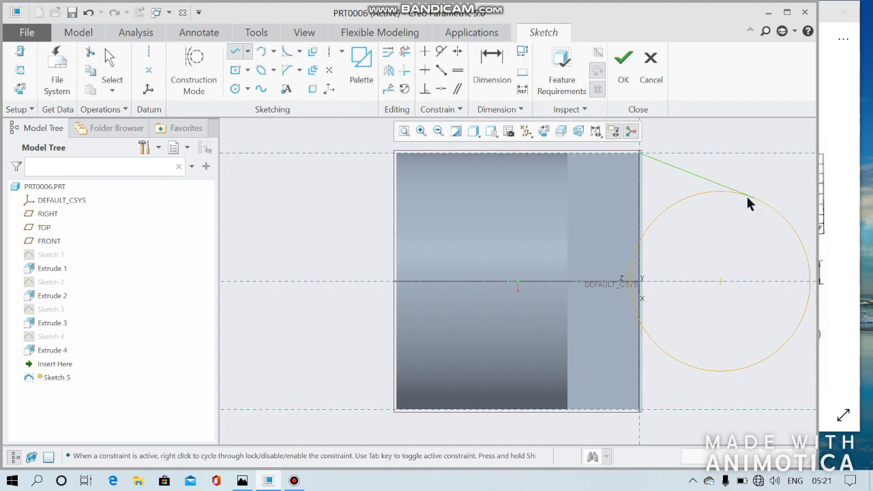
pyautogui.click(641, 409)
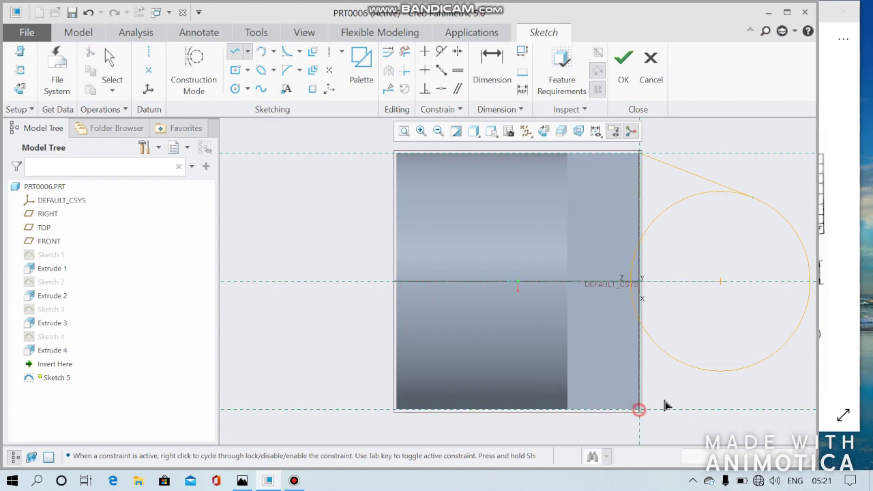
pyautogui.click(753, 369)
# Trim away the circle's inner arc between the two tangent lines.
pyautogui.click(404, 58)
pyautogui.moveTo(630, 196)
pyautogui.mouseDown()
pyautogui.moveTo(649, 335)
pyautogui.moveTo(616, 306)
pyautogui.moveTo(679, 261)
pyautogui.mouseUp()
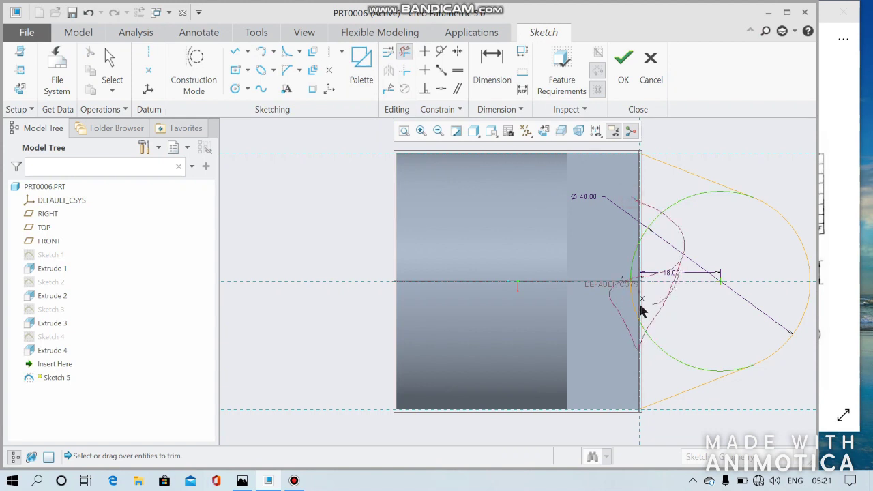
pyautogui.moveTo(642, 310); pyautogui.dragTo(644, 332)
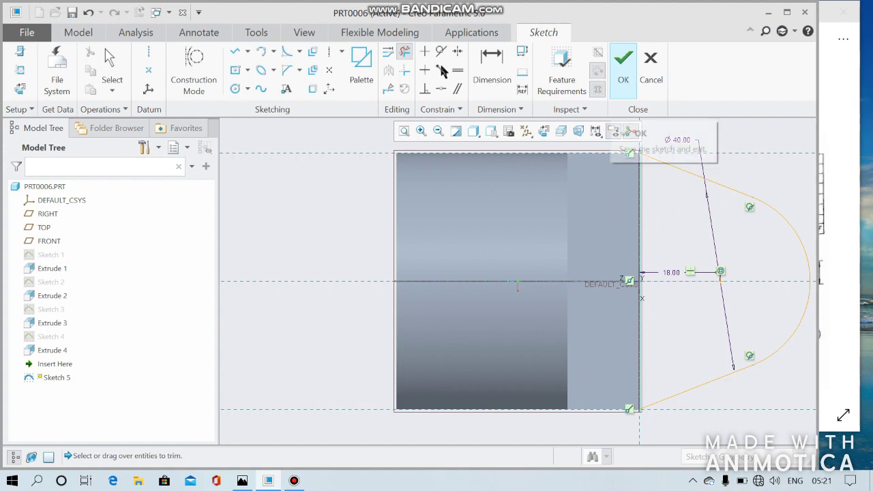
pyautogui.click(235, 89)
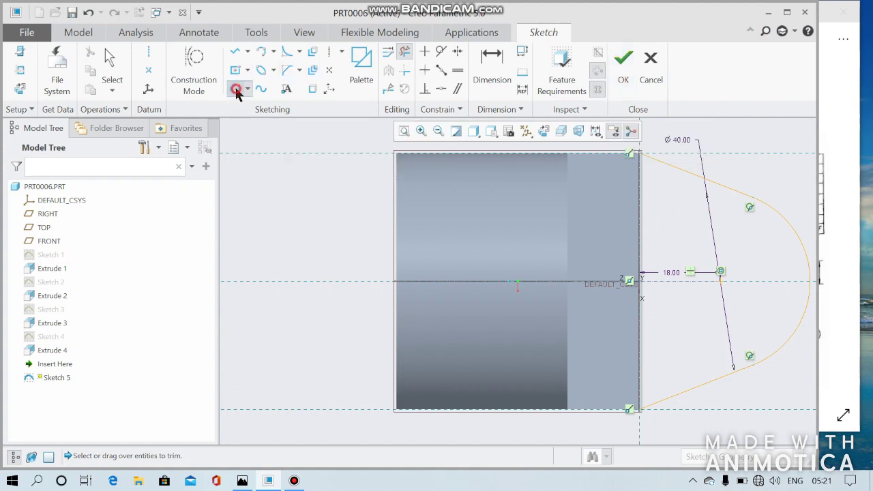
# Add an inner circle at the lug centre and set its diameter to 16.
pyautogui.click(720, 282)
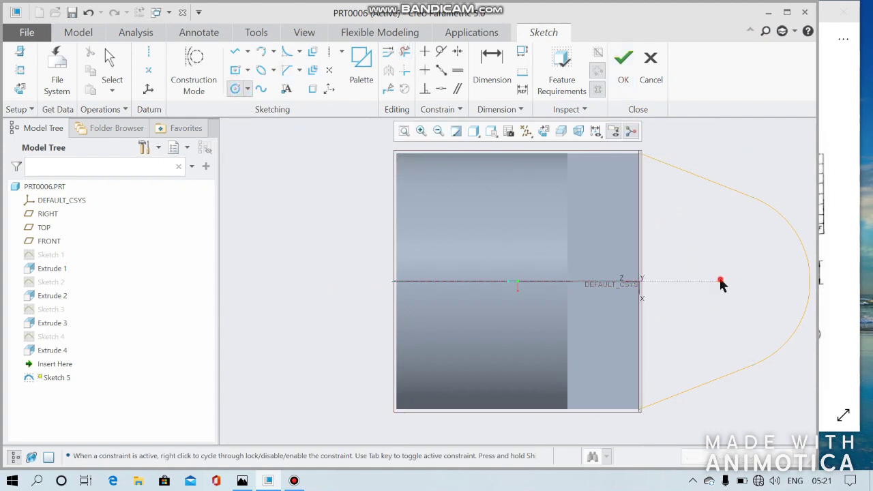
pyautogui.click(749, 250)
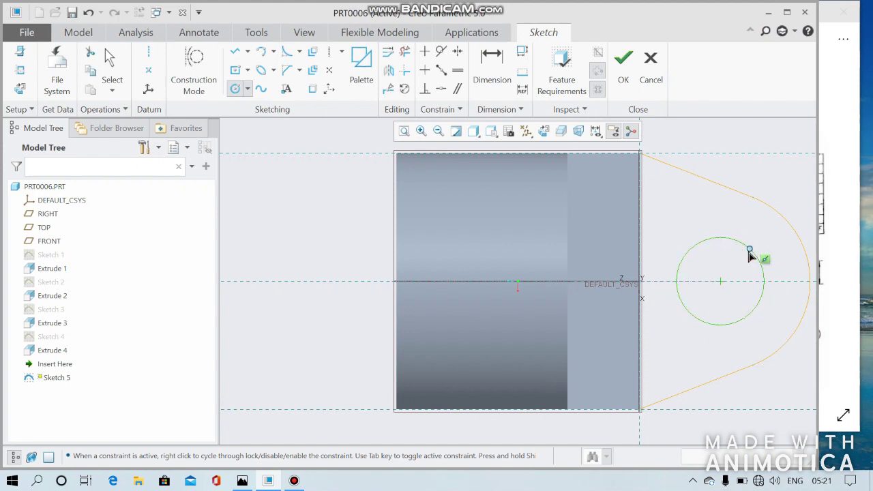
pyautogui.middleClick(749, 255)
pyautogui.click(838, 225)
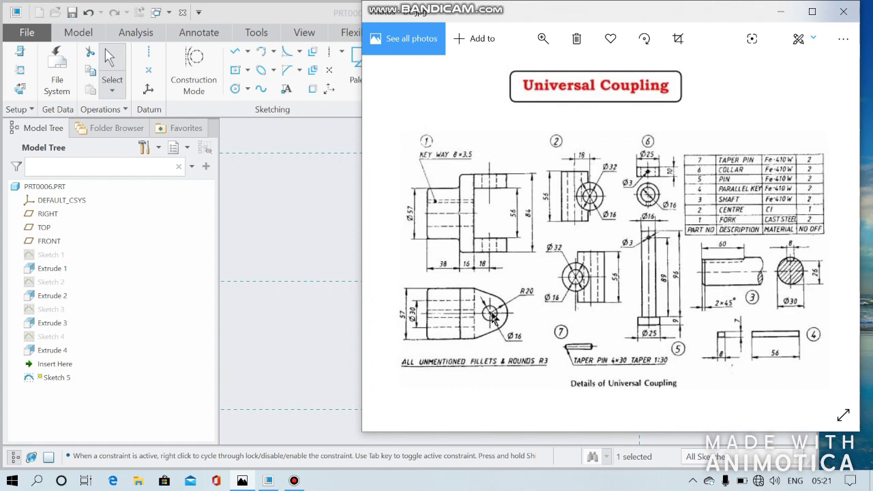
pyautogui.click(312, 257)
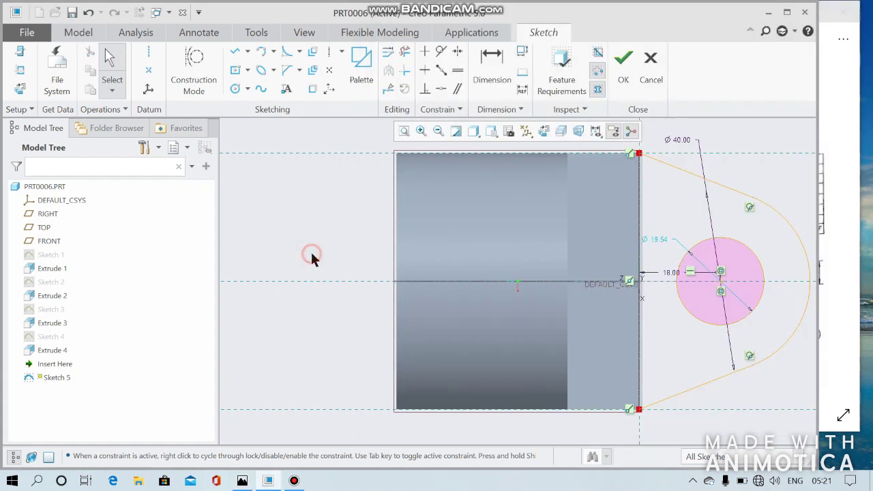
pyautogui.doubleClick(658, 241)
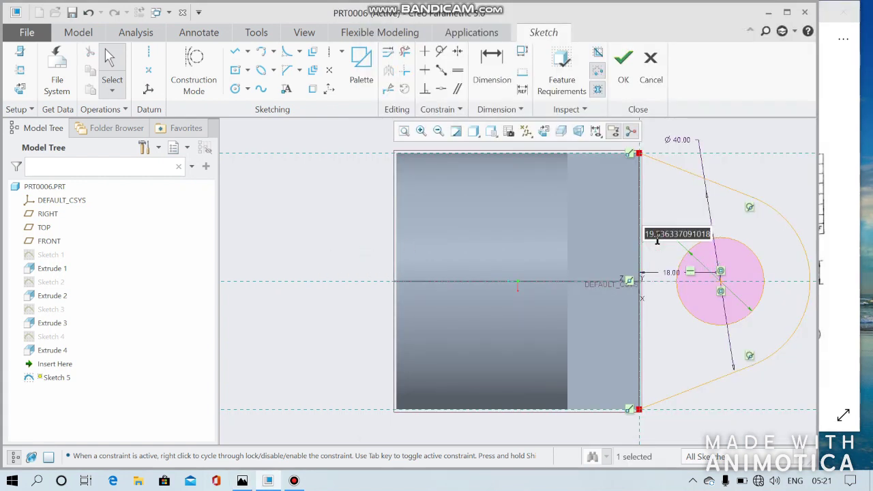
pyautogui.write('16')
pyautogui.press('Return')
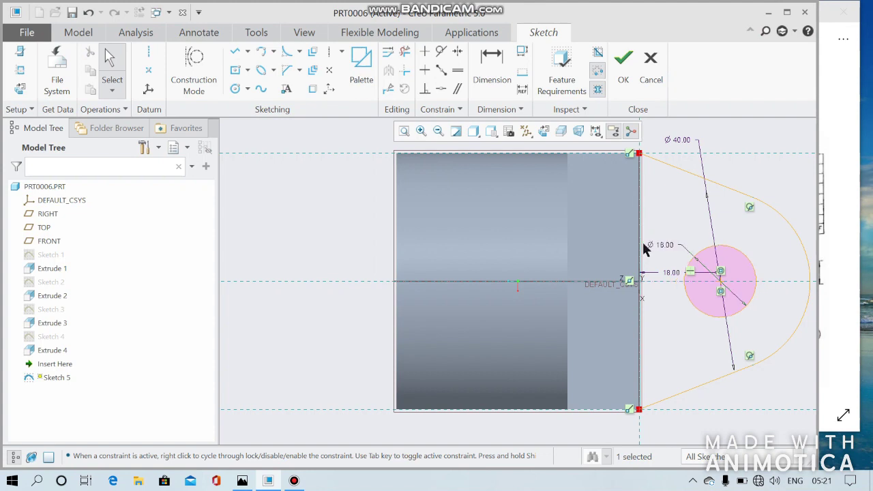
# Close the outline with a line along the cylinder's end edge and finish Sketch 5.
pyautogui.click(235, 52)
pyautogui.click(642, 155)
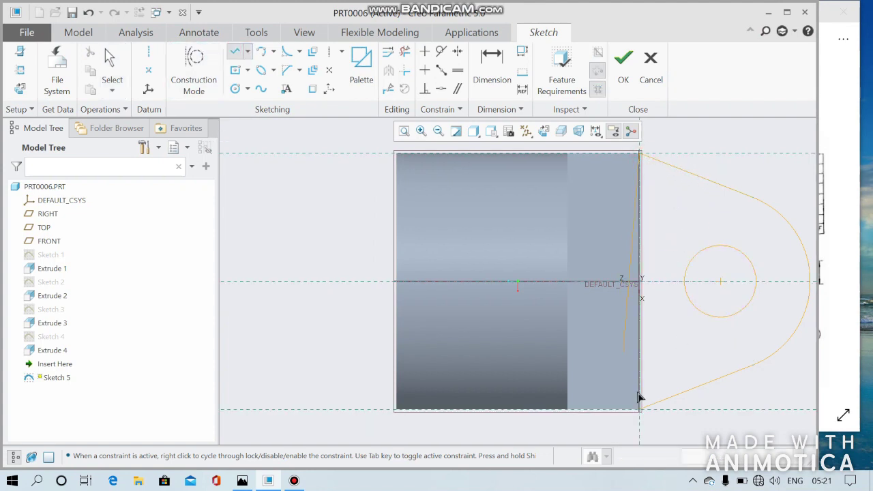
pyautogui.click(643, 409)
pyautogui.click(644, 411)
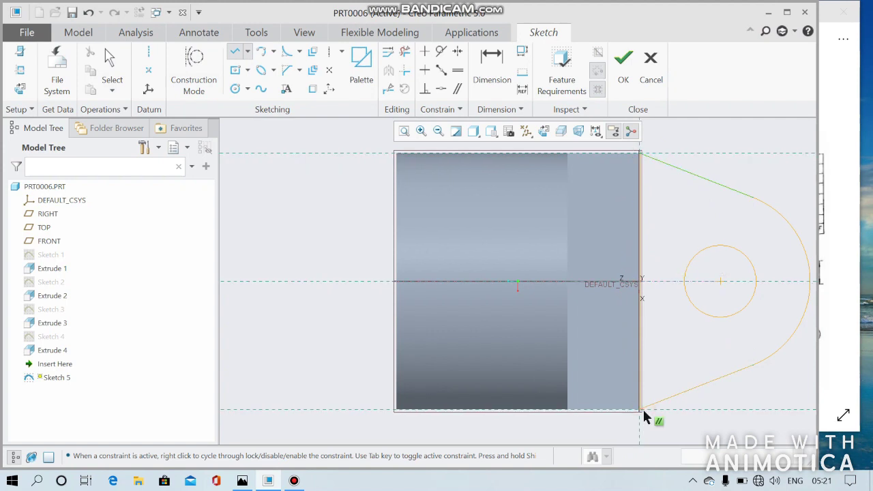
pyautogui.middleClick(645, 416)
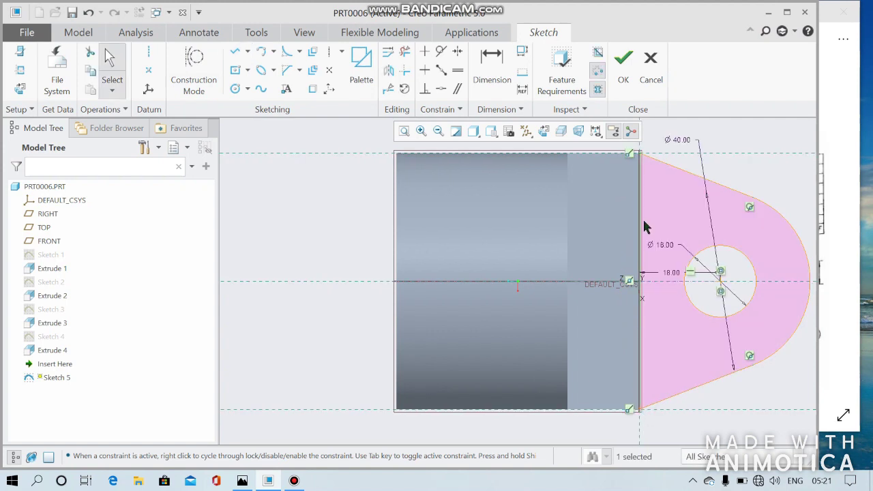
pyautogui.click(624, 62)
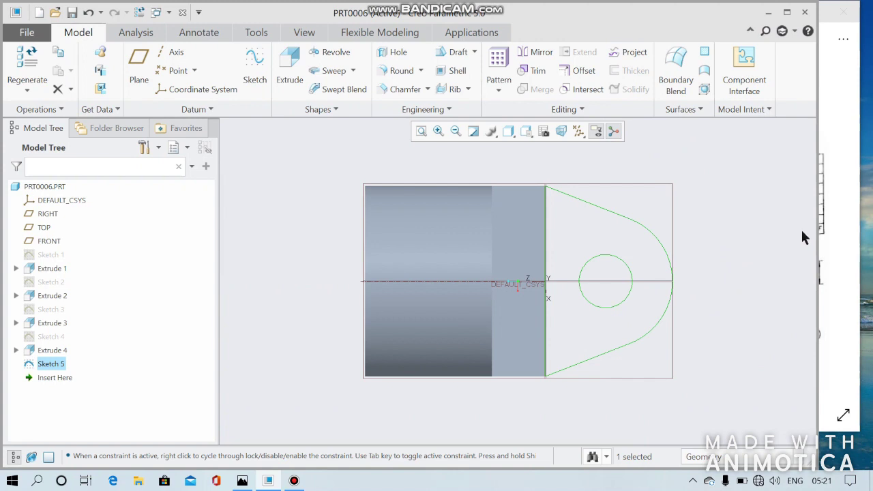
# Extrude Sketch 5 to the opposite side with a depth of 14 as Extrude 5.
pyautogui.hotkey('ctrl', 'd')
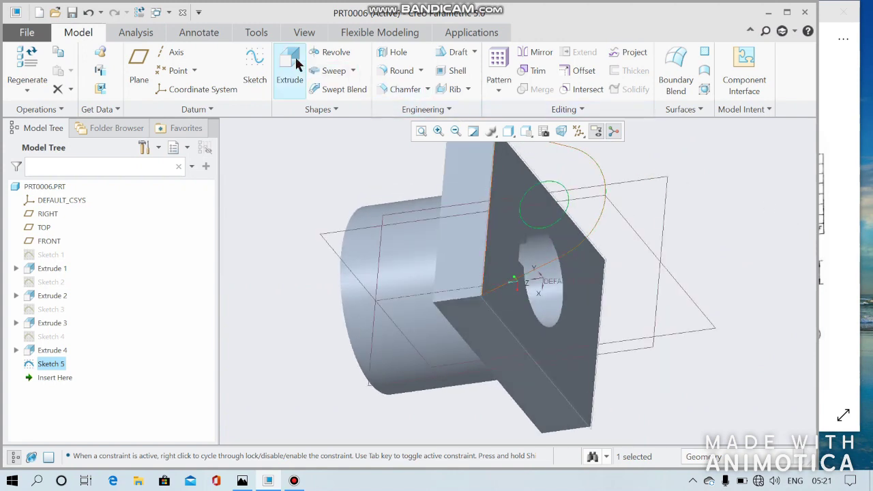
pyautogui.click(292, 61)
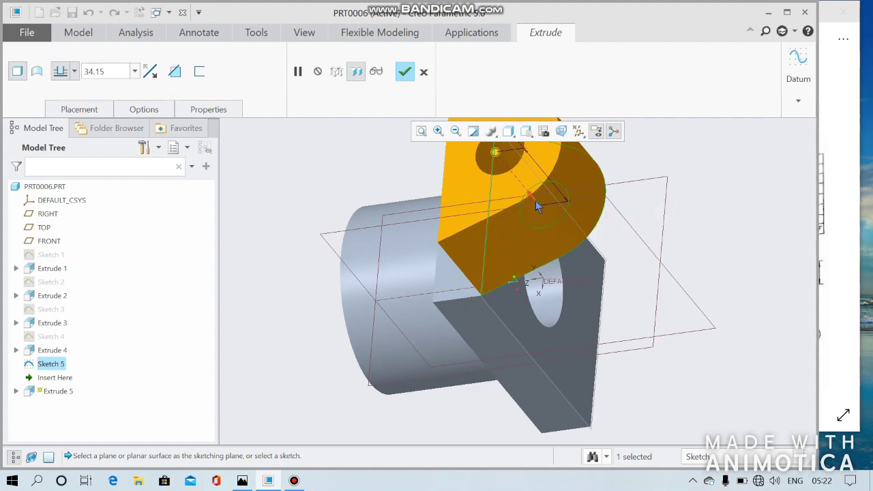
pyautogui.click(536, 203)
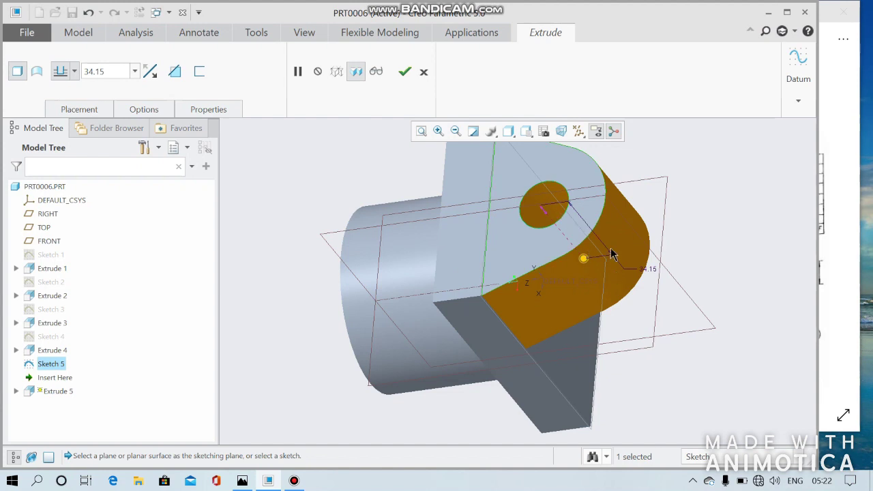
pyautogui.click(842, 223)
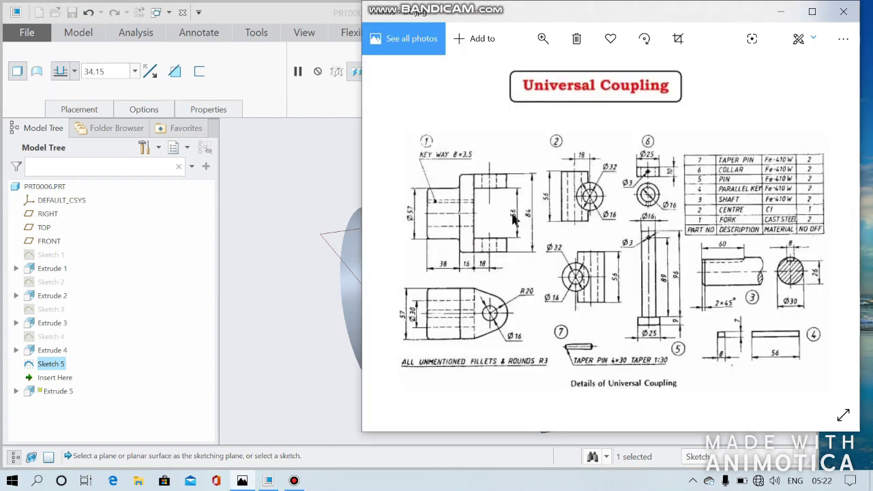
pyautogui.click(329, 199)
pyautogui.doubleClick(108, 71)
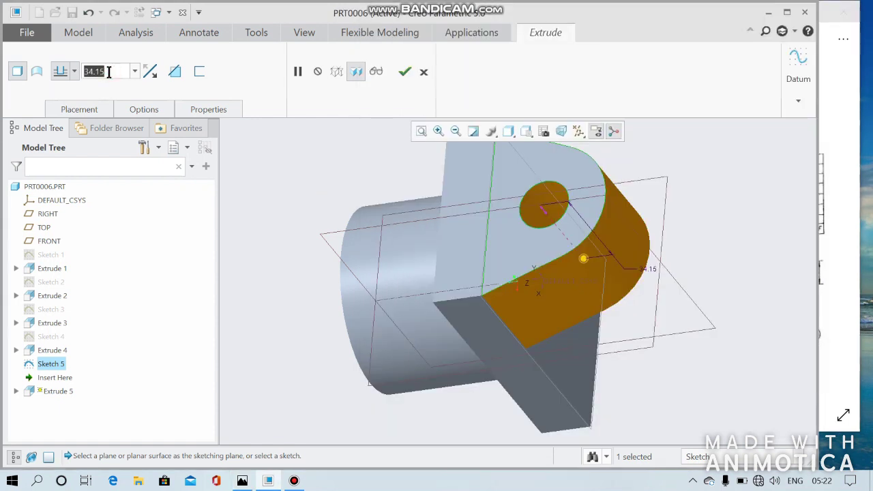
pyautogui.press('BackSpace')
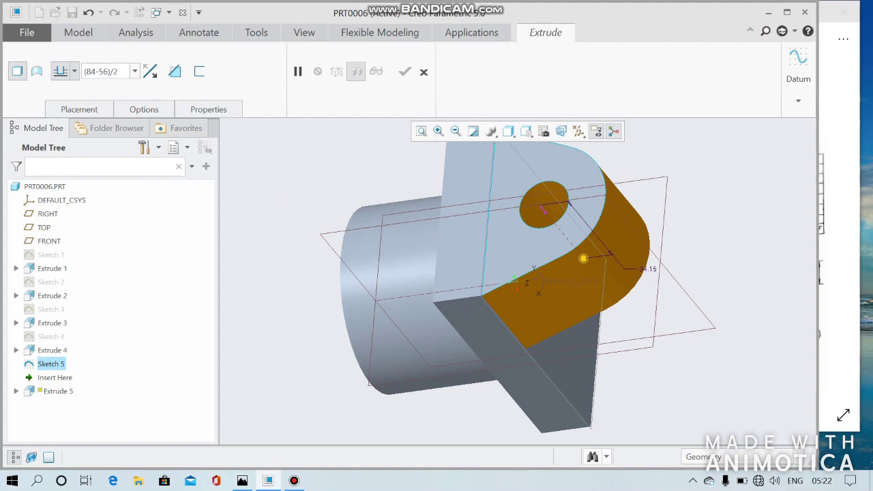
pyautogui.press('Return')
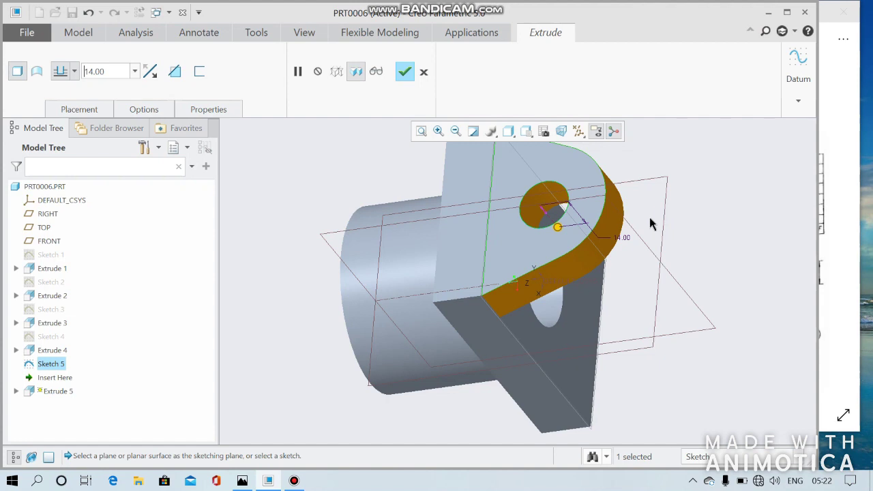
pyautogui.click(423, 72)
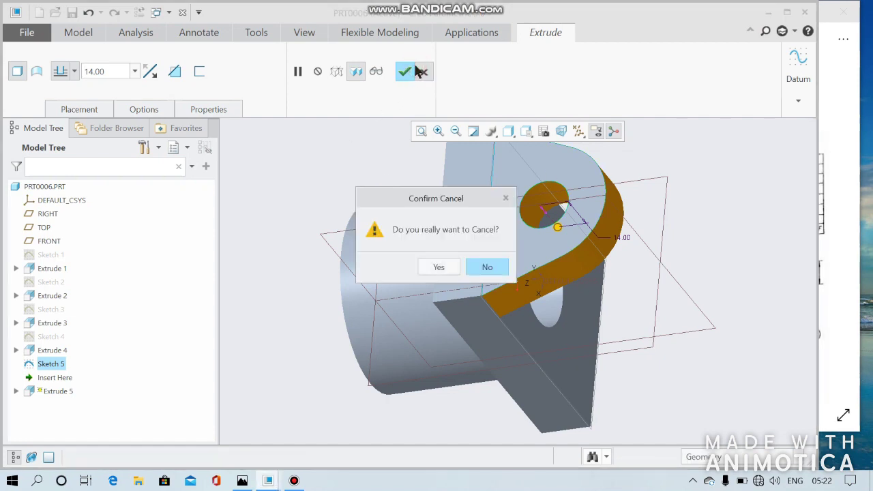
pyautogui.click(489, 268)
pyautogui.click(405, 71)
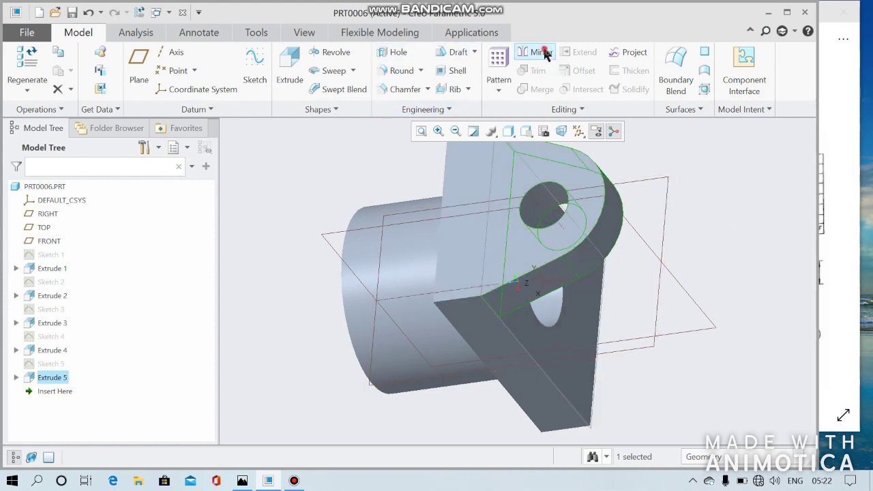
# Mirror Extrude 5 across the TOP datum plane, then orbit to inspect both arms.
pyautogui.click(538, 53)
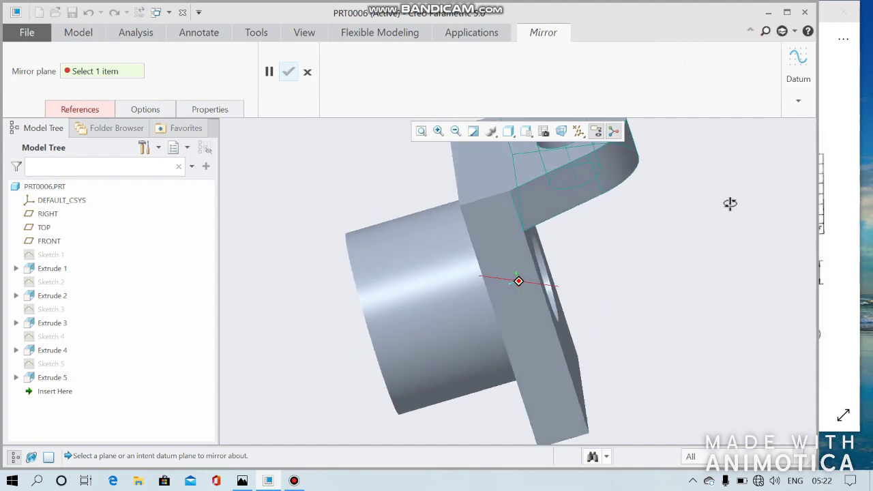
pyautogui.moveTo(724, 223); pyautogui.dragTo(733, 203, button='middle')
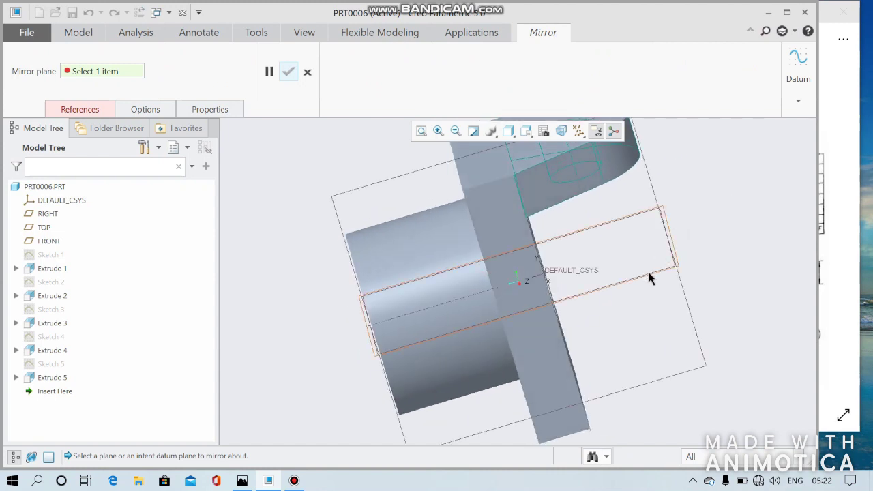
pyautogui.click(647, 268)
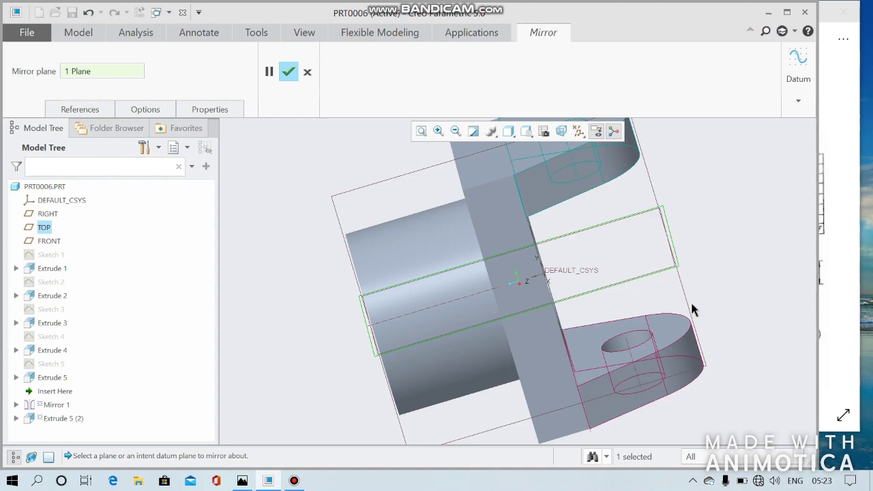
pyautogui.click(288, 74)
pyautogui.moveTo(735, 303)
pyautogui.mouseDown(button='middle')
pyautogui.moveTo(746, 263)
pyautogui.moveTo(737, 230)
pyautogui.moveTo(734, 253)
pyautogui.moveTo(680, 228)
pyautogui.mouseUp(button='middle')
pyautogui.scroll(-3, 711, 302)
pyautogui.moveTo(712, 302)
pyautogui.mouseDown(button='middle')
pyautogui.moveTo(628, 197)
pyautogui.moveTo(635, 173)
pyautogui.moveTo(651, 220)
pyautogui.mouseUp(button='middle')
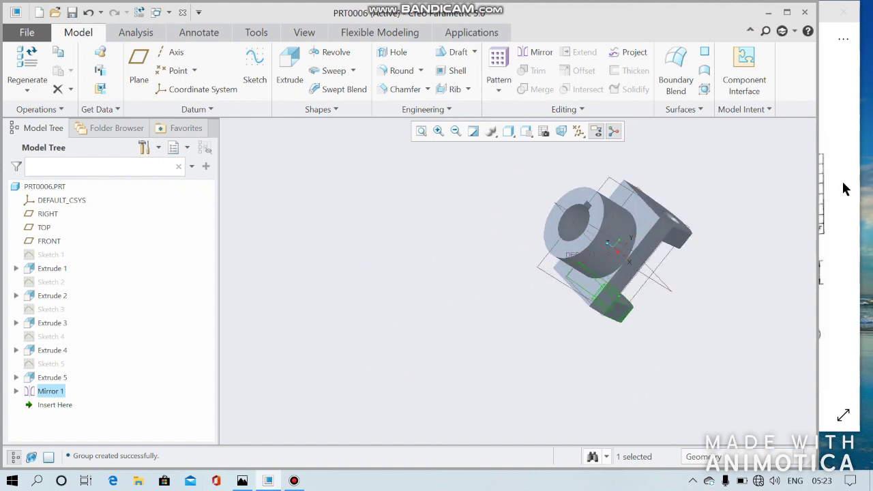
pyautogui.click(845, 189)
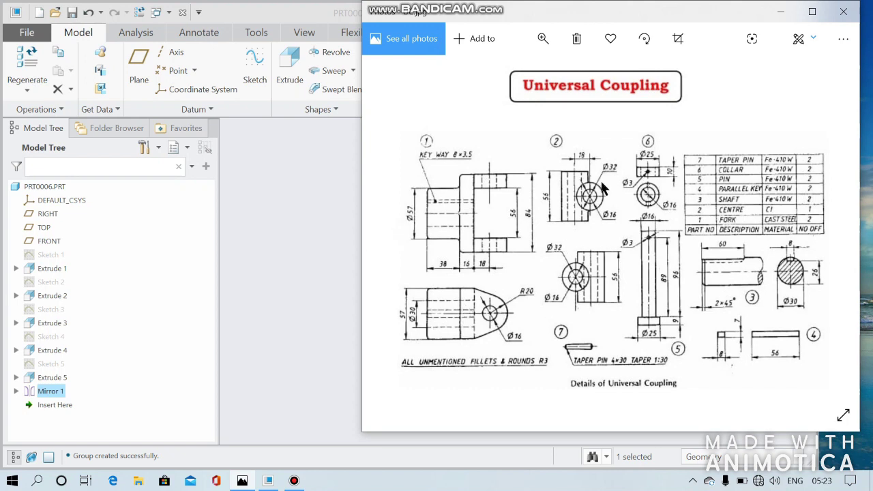
pyautogui.click(263, 223)
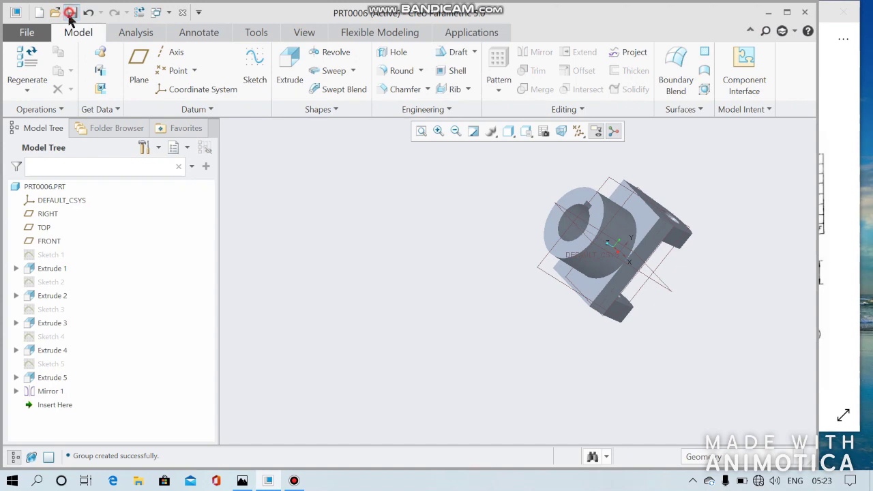
# Save PRT0006, then create solid part PRT0007 from the mmns_harn_part template.
pyautogui.click(69, 13)
pyautogui.click(304, 447)
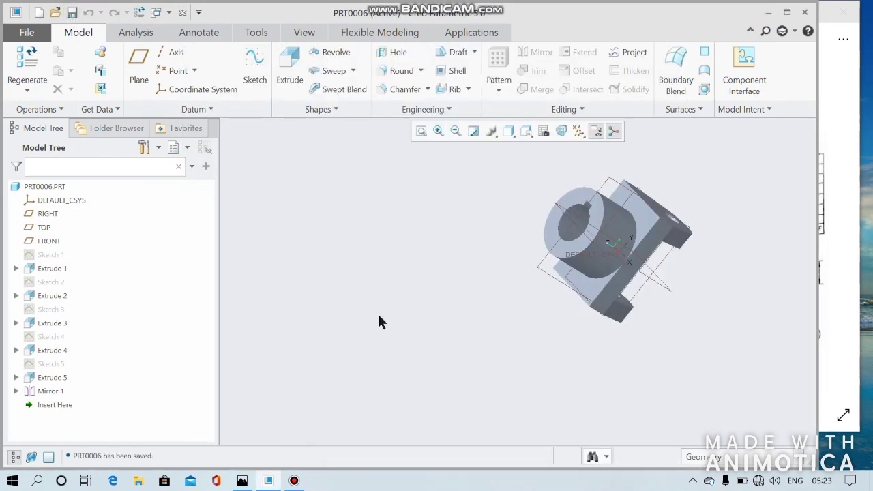
pyautogui.click(39, 14)
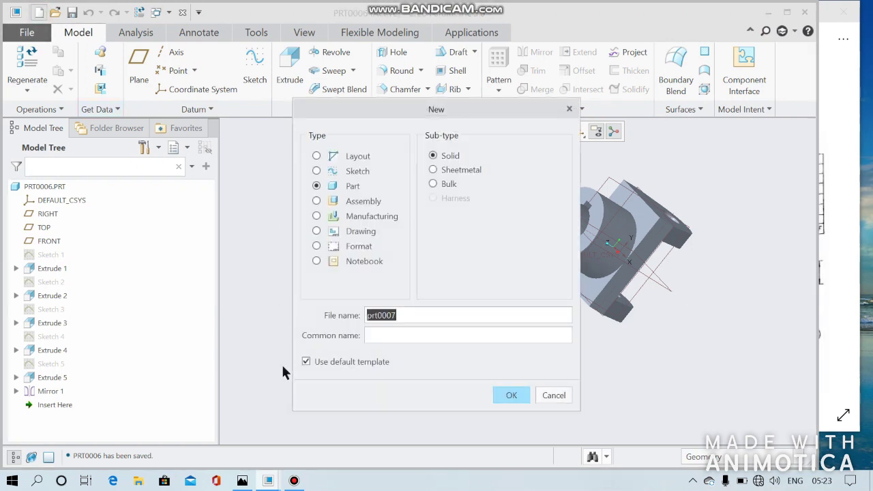
pyautogui.click(303, 363)
pyautogui.click(435, 314)
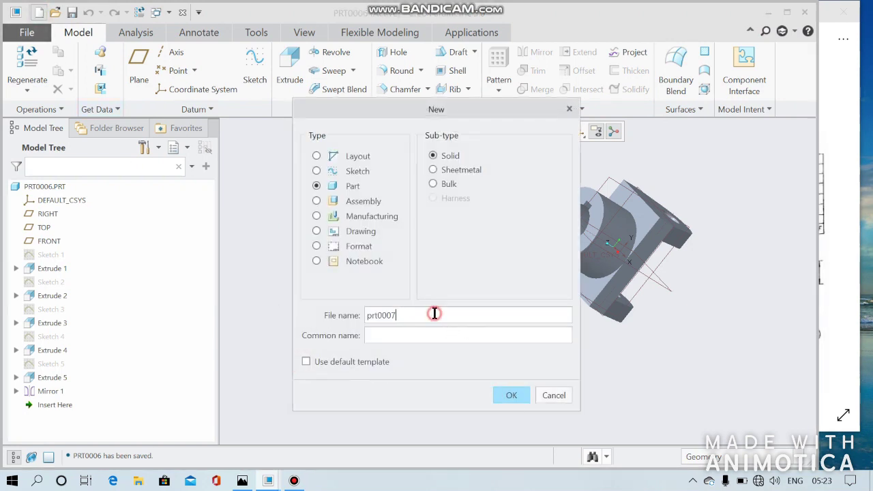
pyautogui.click(513, 396)
pyautogui.doubleClick(314, 210)
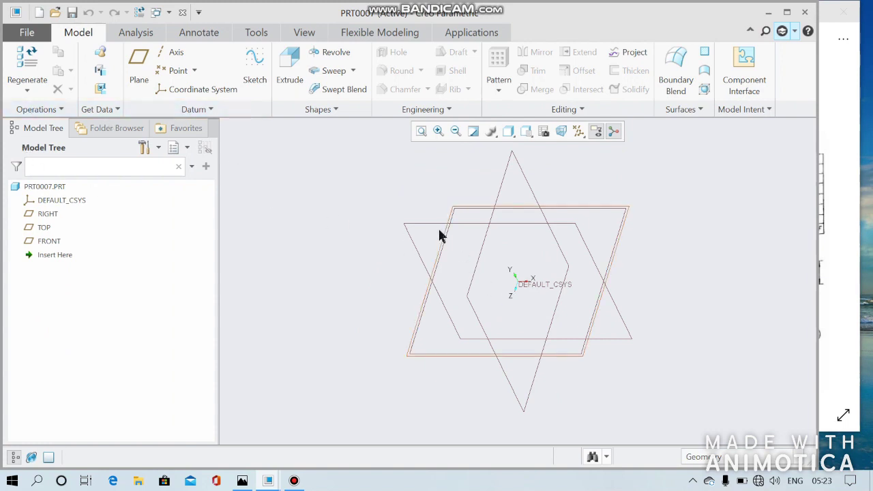
# Start a sketch on the FRONT plane, viewed face-on.
pyautogui.click(52, 242)
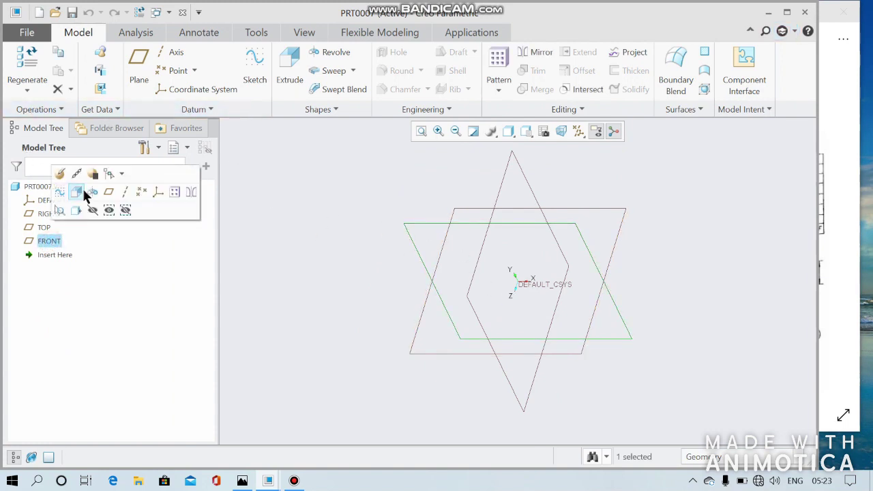
pyautogui.click(59, 192)
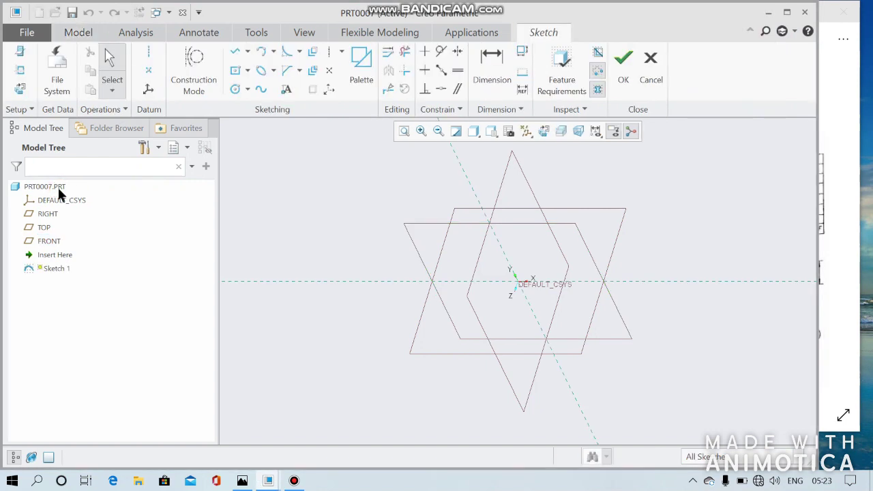
pyautogui.click(20, 88)
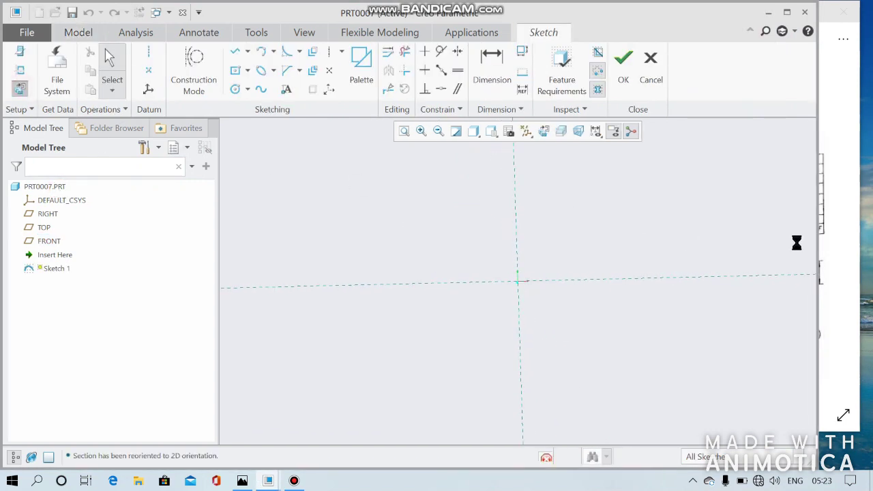
pyautogui.click(844, 217)
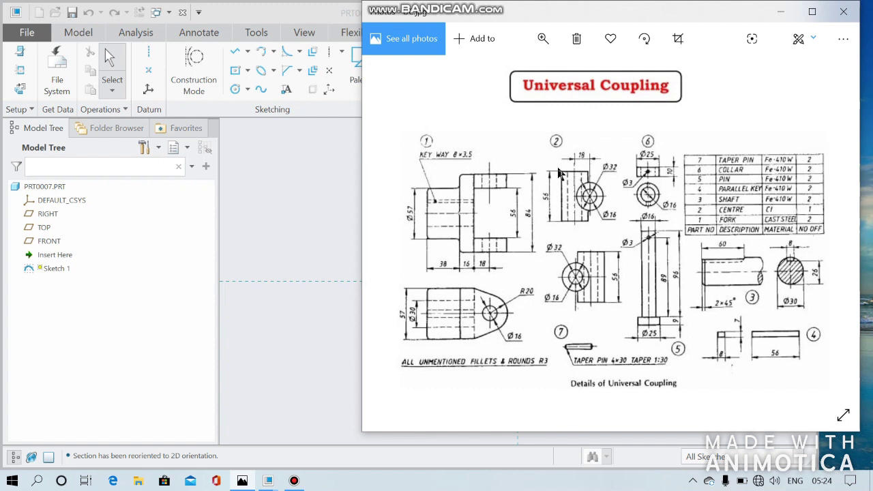
pyautogui.click(326, 204)
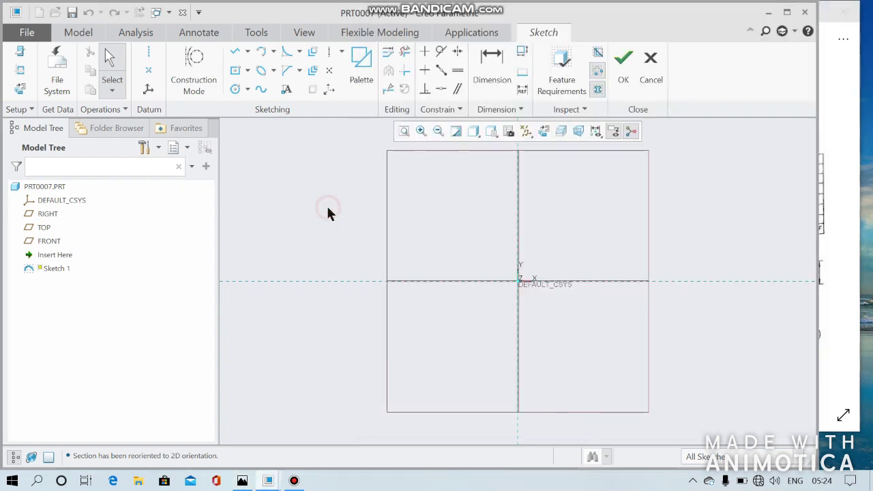
# Draw two concentric circles centred on the sketch origin.
pyautogui.click(236, 89)
pyautogui.click(519, 280)
pyautogui.click(572, 215)
pyautogui.click(519, 281)
pyautogui.click(552, 238)
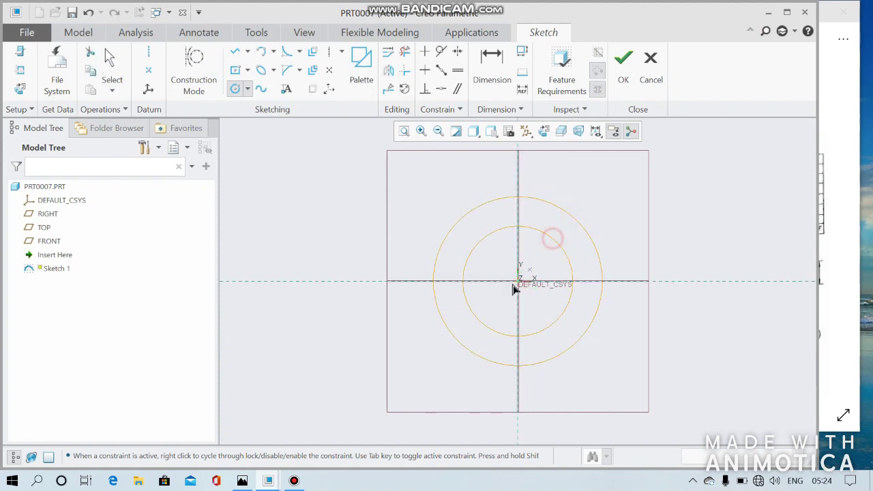
pyautogui.middleClick(513, 286)
pyautogui.middleClick(513, 286)
# Set the inner and outer circle diameters to 16 and 32 and finish Sketch 1.
pyautogui.doubleClick(445, 231)
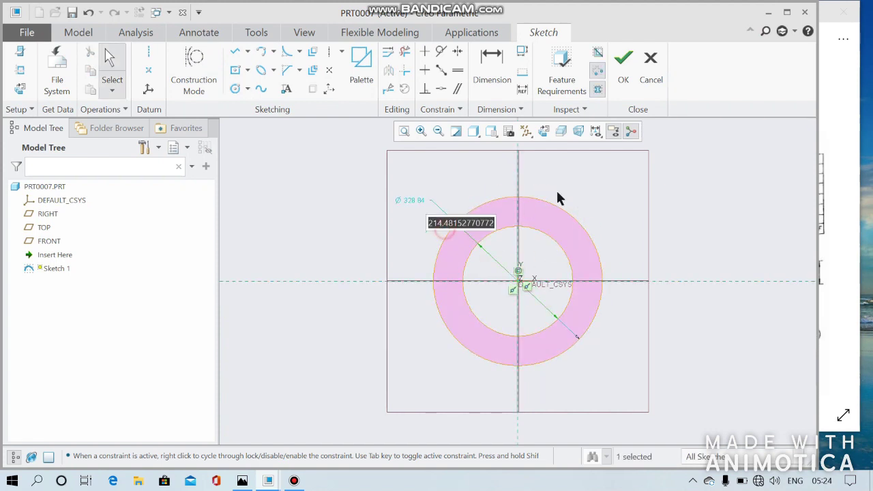
pyautogui.write('16')
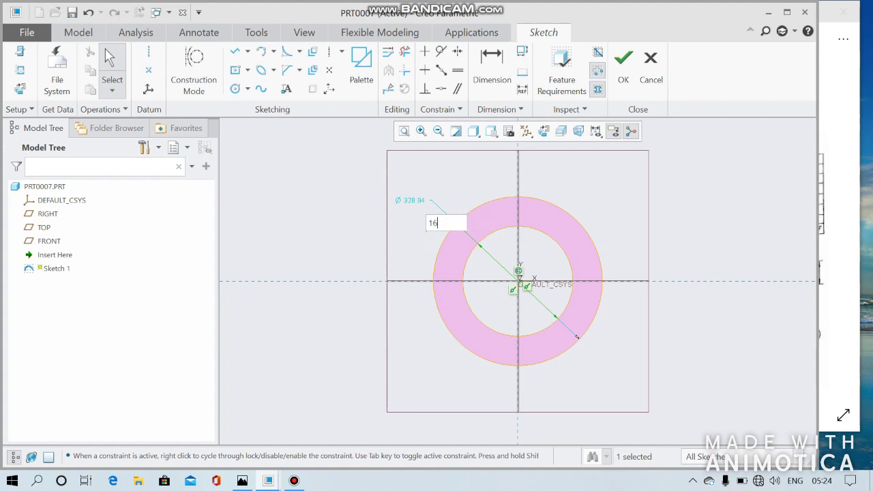
pyautogui.press('Return')
pyautogui.click(404, 202)
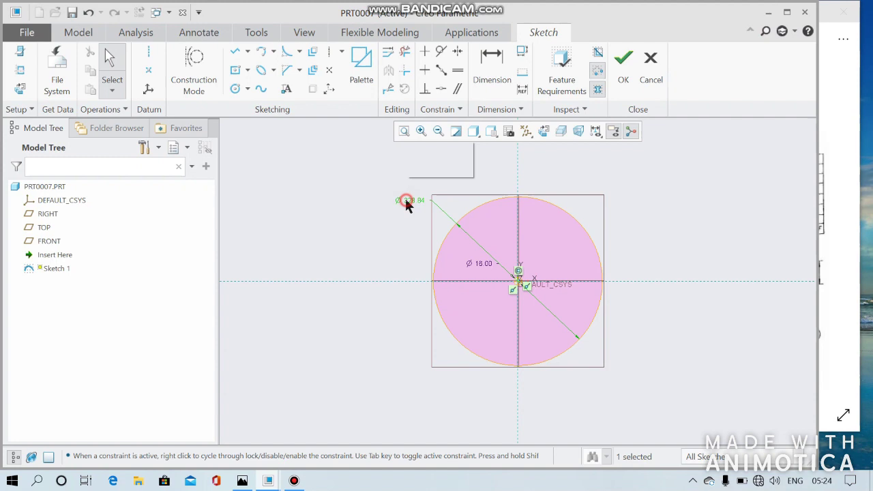
pyautogui.doubleClick(406, 202)
pyautogui.write('32')
pyautogui.press('Return')
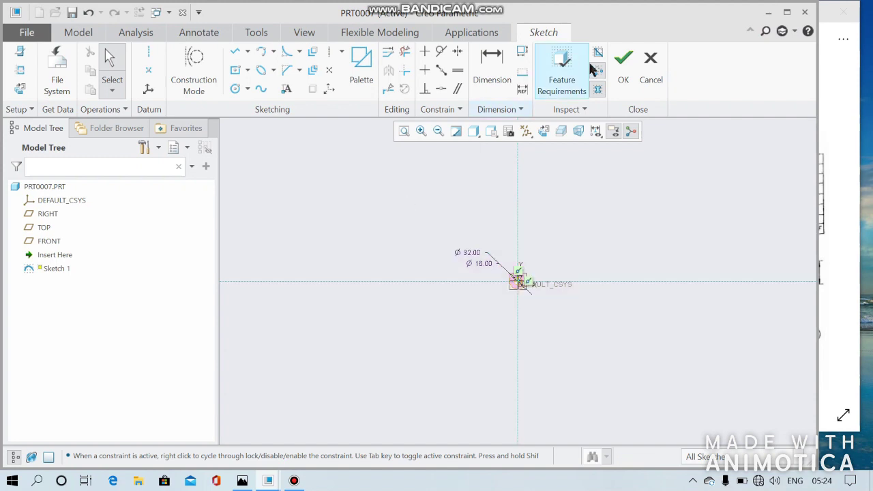
pyautogui.click(623, 63)
pyautogui.click(285, 75)
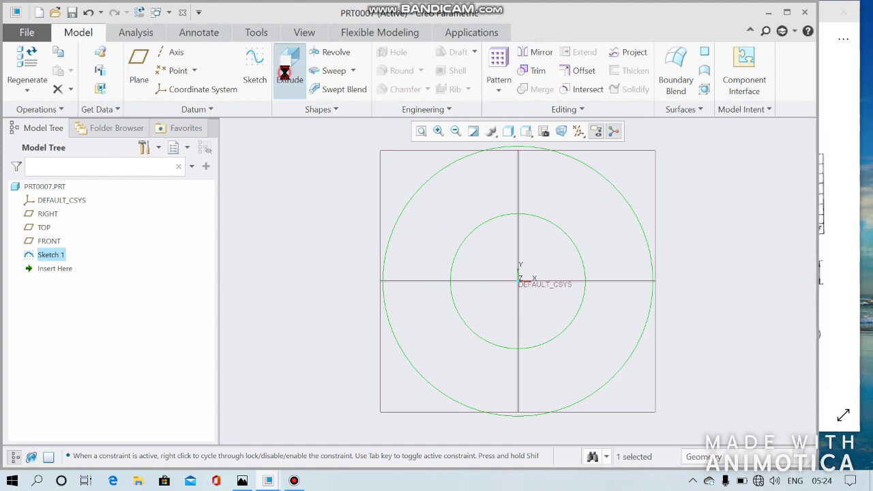
# Extrude the ring sketch symmetrically to a depth of 56 as Extrude 1.
pyautogui.moveTo(785, 265); pyautogui.dragTo(701, 265, button='middle')
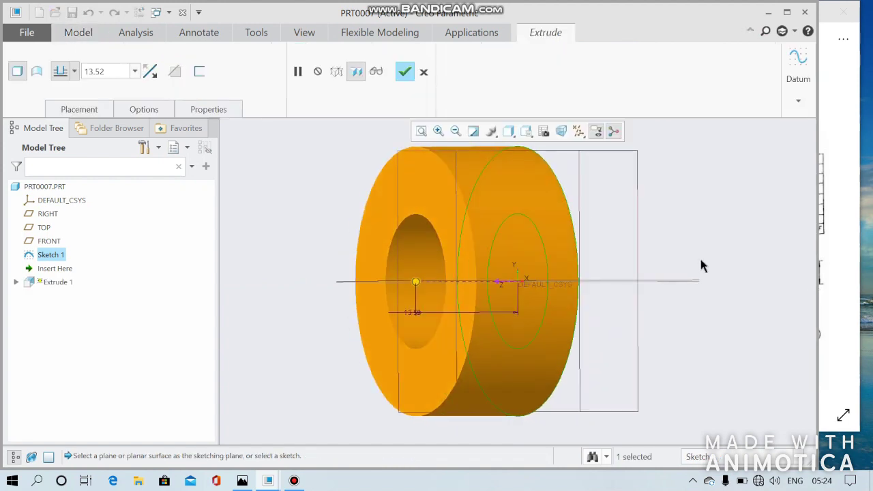
pyautogui.doubleClick(112, 71)
pyautogui.write('56')
pyautogui.press('Return')
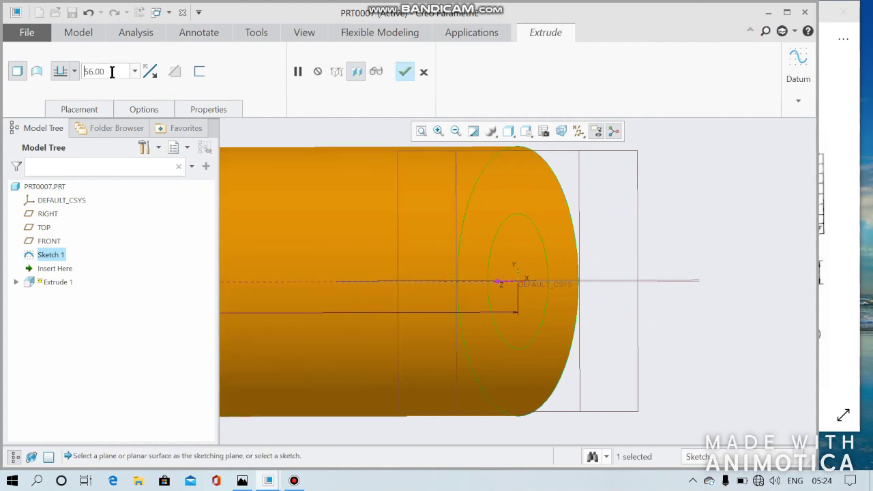
pyautogui.click(73, 73)
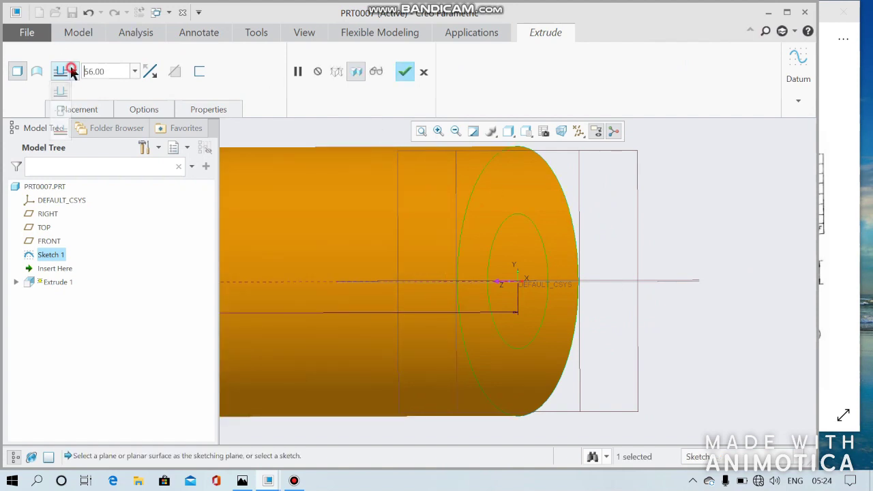
pyautogui.click(60, 102)
pyautogui.click(405, 72)
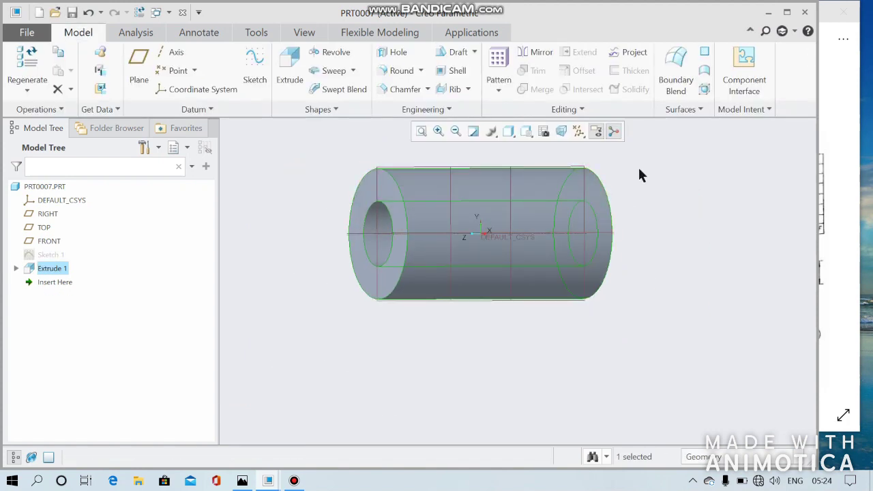
# Orbit the tube and start a new sketch on the RIGHT datum plane.
pyautogui.moveTo(694, 201); pyautogui.dragTo(711, 195, button='middle')
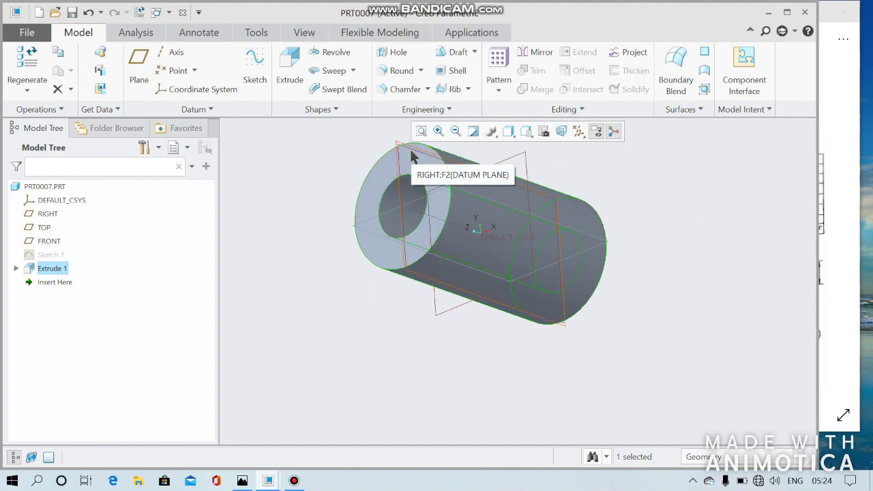
pyautogui.moveTo(646, 214); pyautogui.dragTo(660, 204, button='middle')
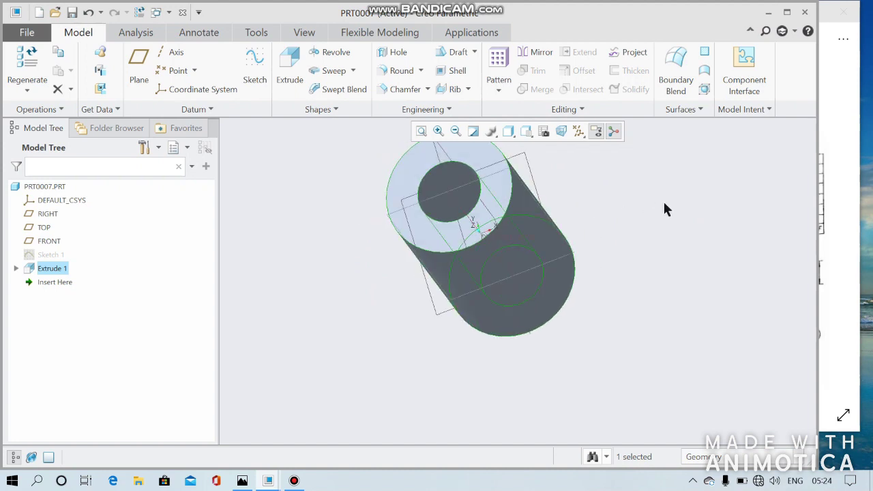
pyautogui.click(447, 192)
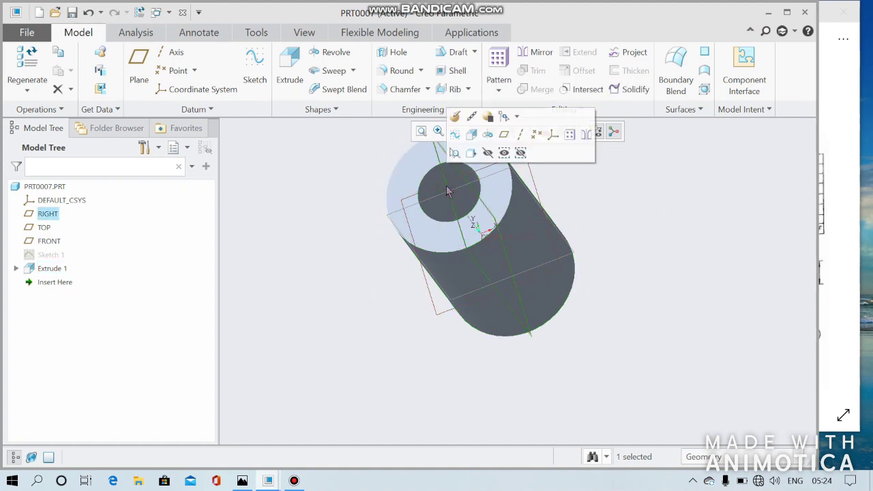
pyautogui.click(453, 136)
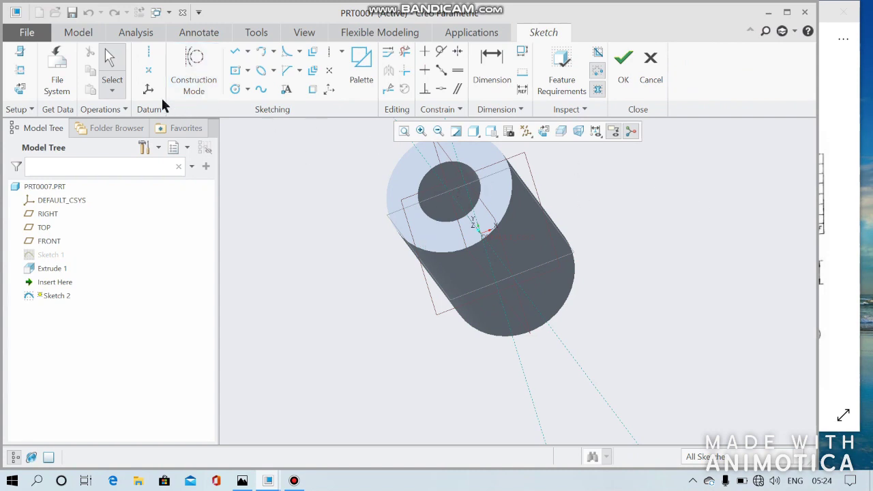
# Face the RIGHT sketch plane and add the tube's outline as a reference.
pyautogui.click(19, 90)
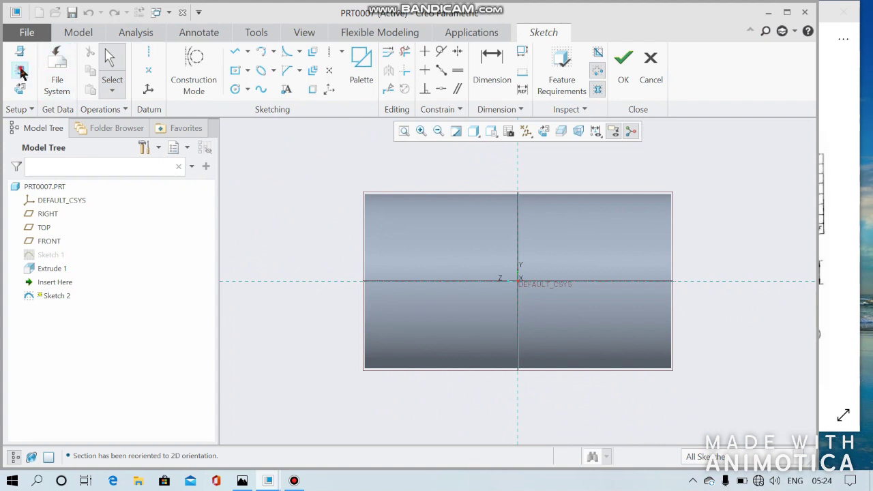
pyautogui.click(20, 69)
pyautogui.click(425, 195)
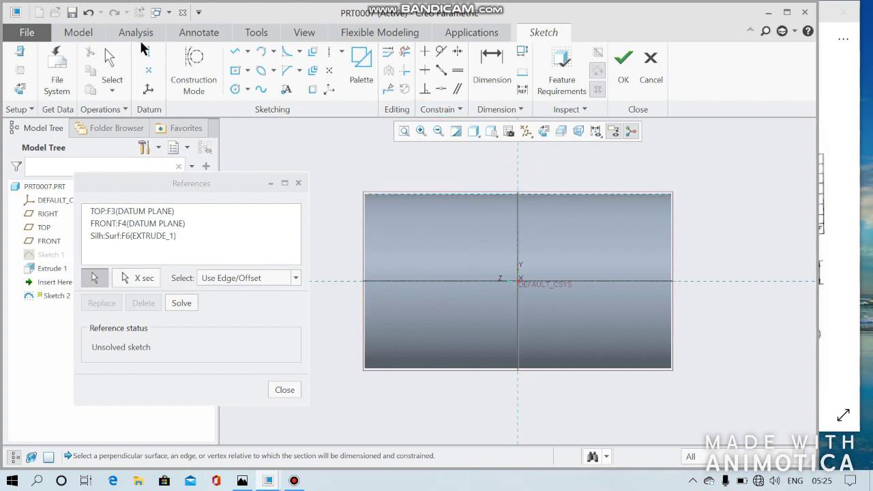
pyautogui.click(232, 91)
# Draw two concentric circles centred on the tube's top edge.
pyautogui.click(518, 195)
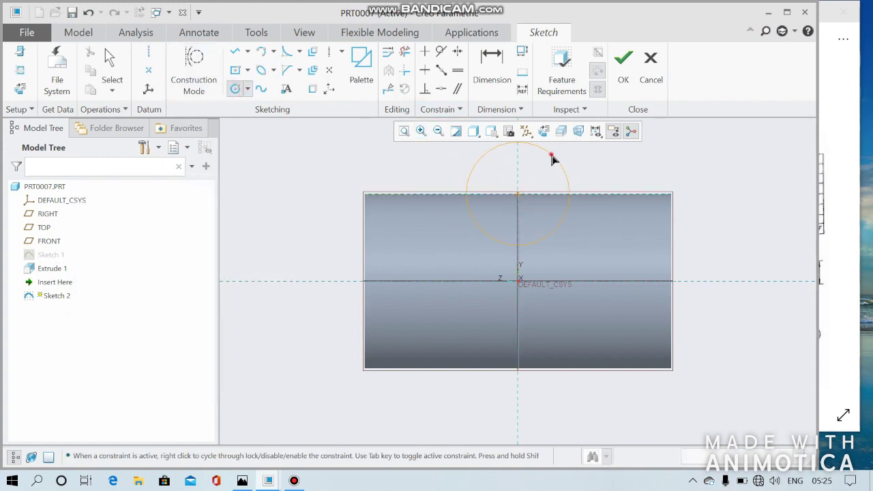
pyautogui.scroll(-4, 536, 194)
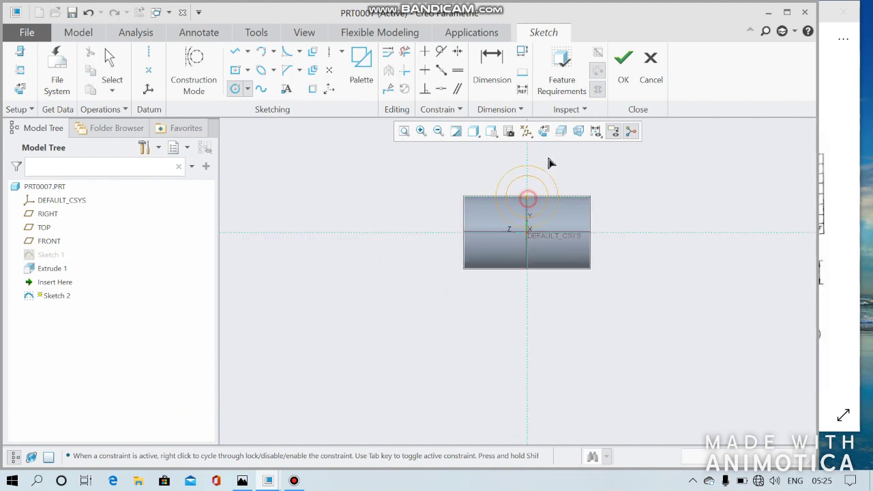
pyautogui.click(548, 158)
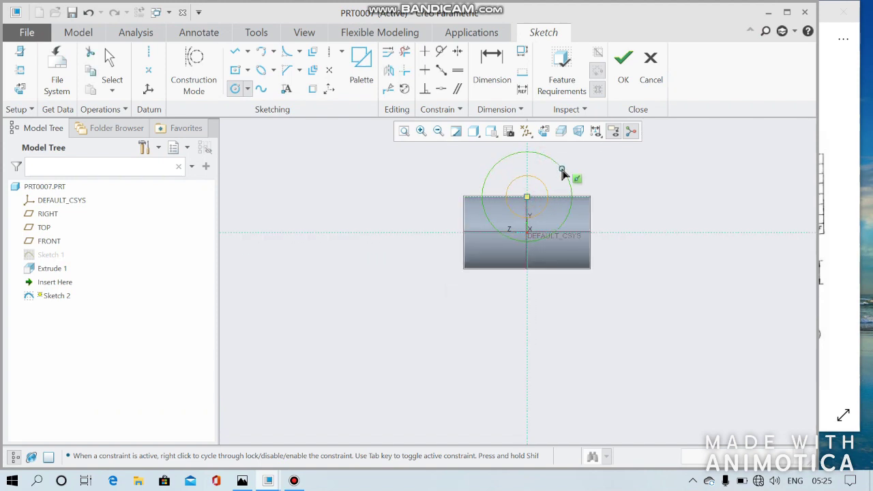
pyautogui.click(562, 170)
pyautogui.middleClick(552, 178)
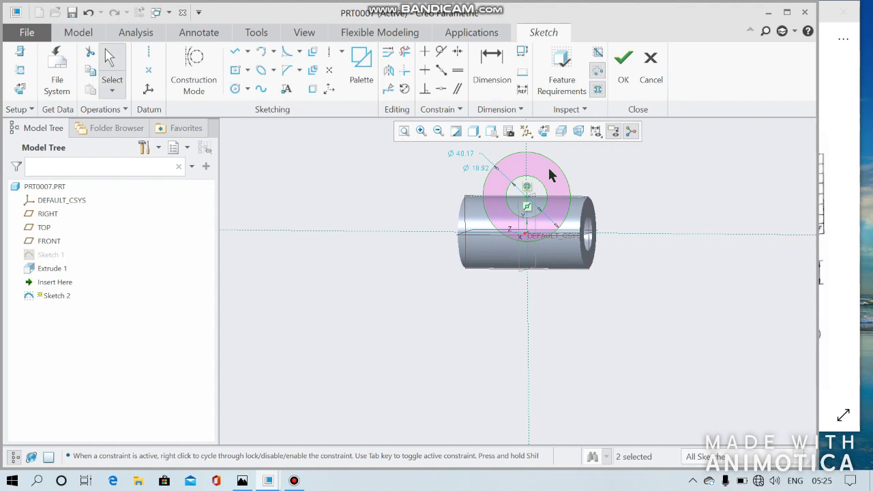
# Set the circle diameters to 16 and 32 and finish Sketch 2.
pyautogui.doubleClick(479, 170)
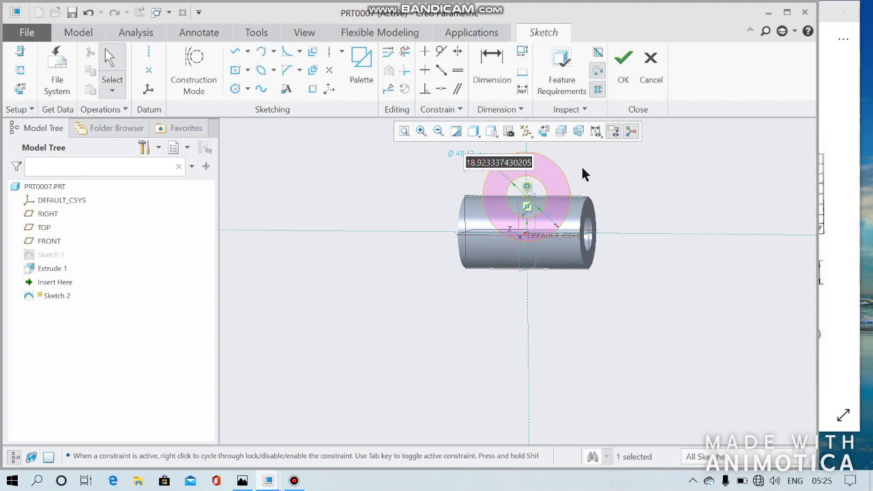
pyautogui.write('16')
pyautogui.press('Return')
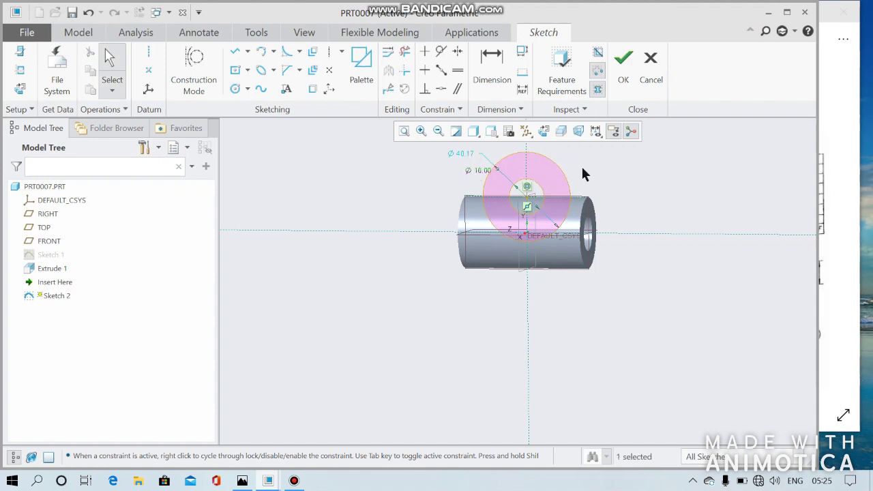
pyautogui.doubleClick(462, 154)
pyautogui.write('32')
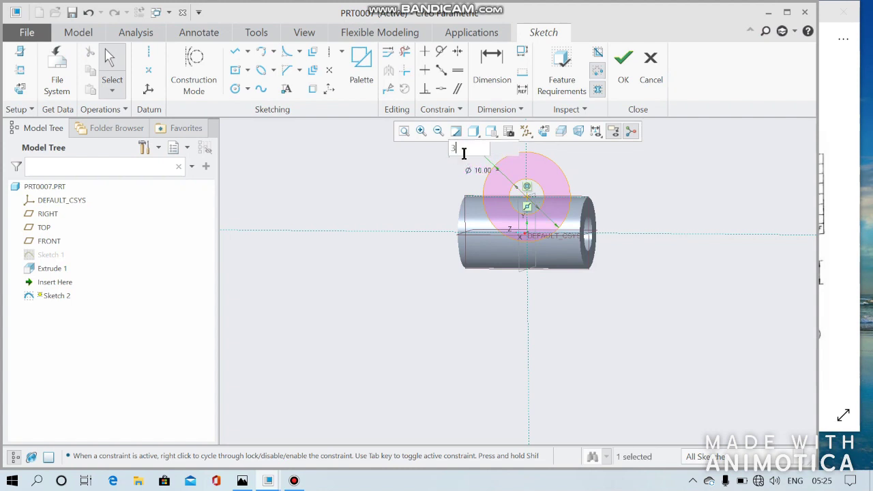
pyautogui.press('Return')
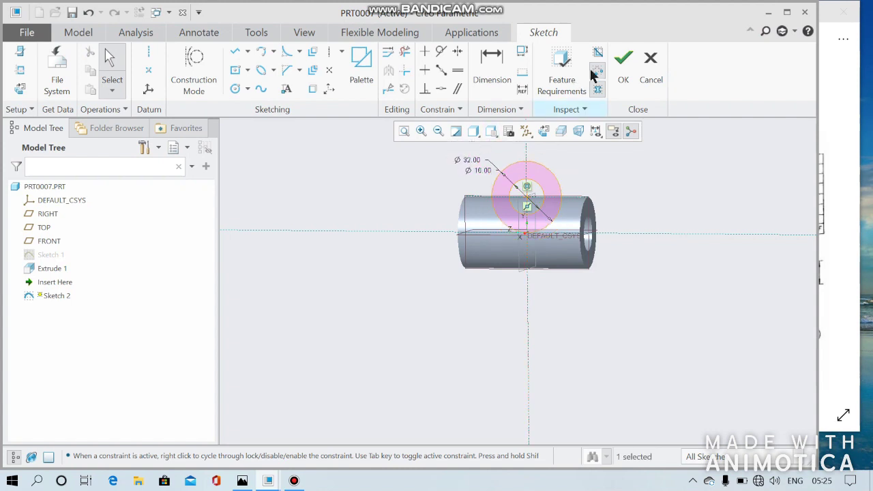
pyautogui.click(623, 62)
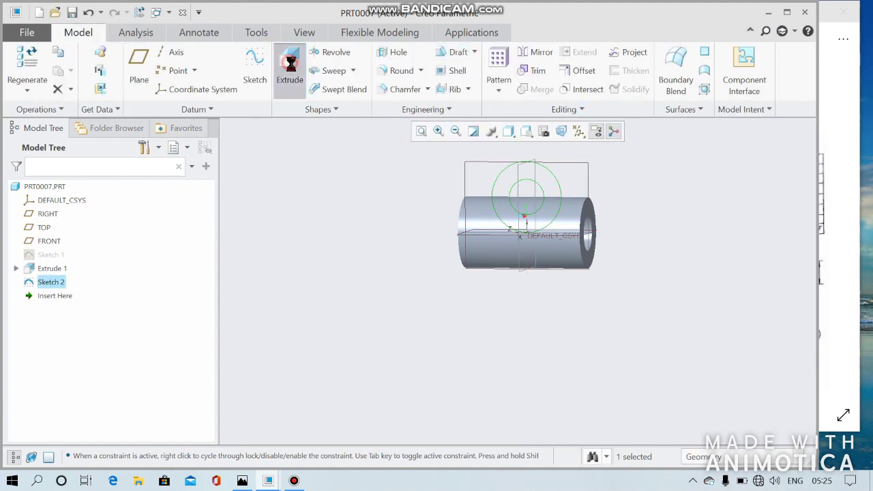
# Extrude Sketch 2 symmetrically to a depth of 56 as Extrude 2.
pyautogui.click(74, 71)
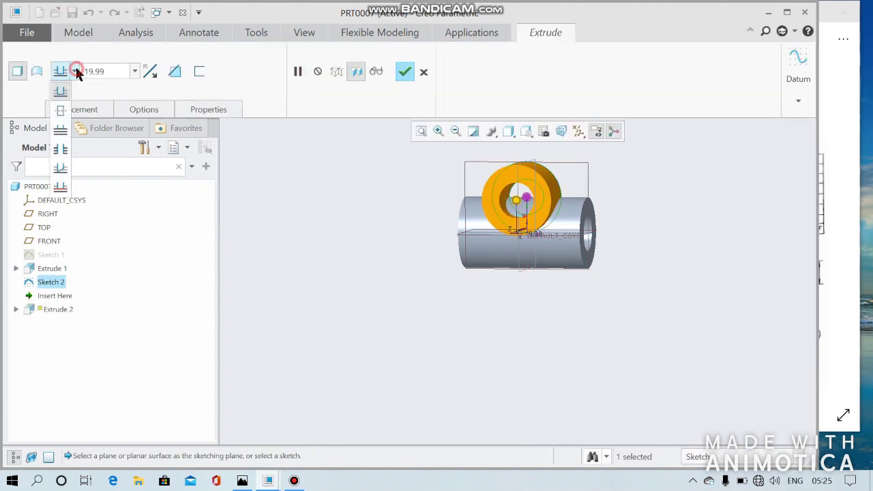
pyautogui.click(58, 112)
pyautogui.doubleClick(109, 71)
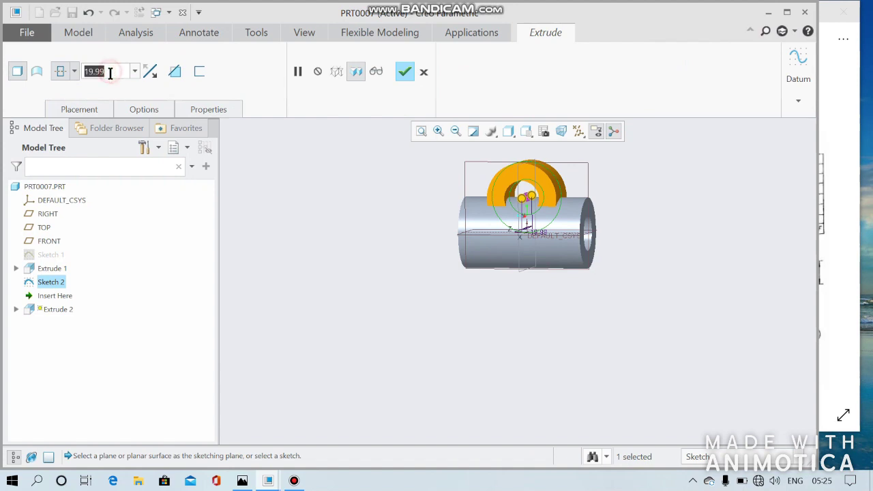
pyautogui.write('56')
pyautogui.press('Return')
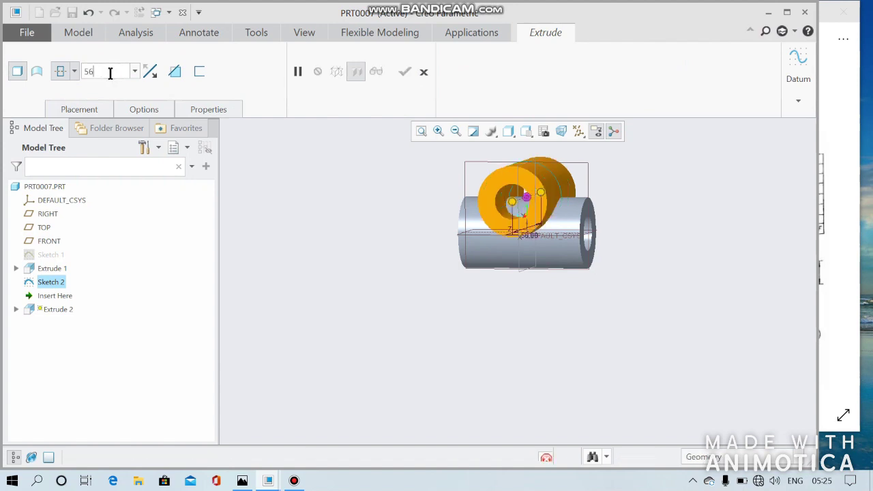
pyautogui.moveTo(760, 330)
pyautogui.mouseDown(button='middle')
pyautogui.moveTo(680, 329)
pyautogui.moveTo(634, 353)
pyautogui.moveTo(637, 343)
pyautogui.mouseUp(button='middle')
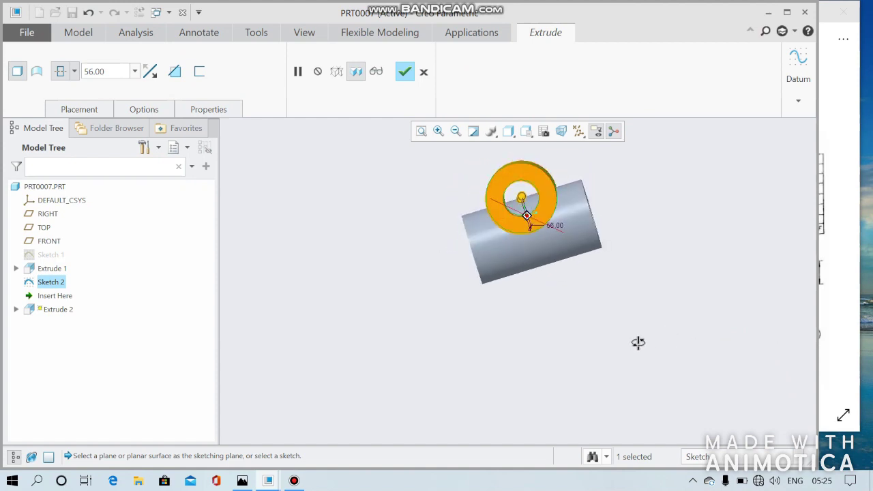
pyautogui.click(404, 71)
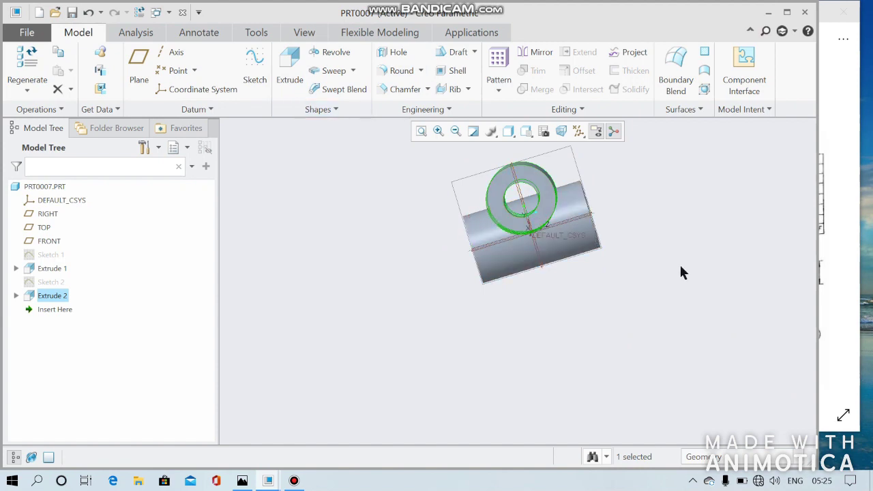
# Orbit to view the ring face-on and start a new sketch.
pyautogui.moveTo(685, 274); pyautogui.dragTo(725, 253, button='middle')
pyautogui.moveTo(608, 200)
pyautogui.mouseDown(button='middle')
pyautogui.moveTo(581, 219)
pyautogui.moveTo(527, 225)
pyautogui.mouseUp(button='middle')
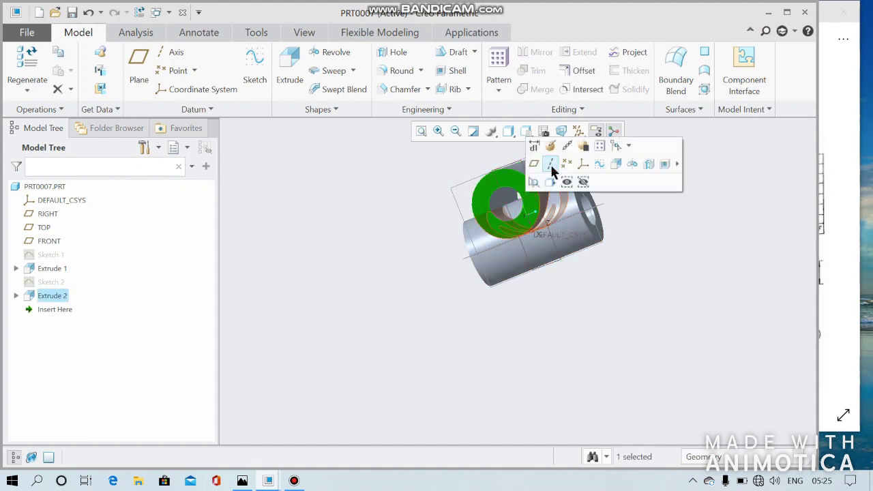
pyautogui.click(598, 163)
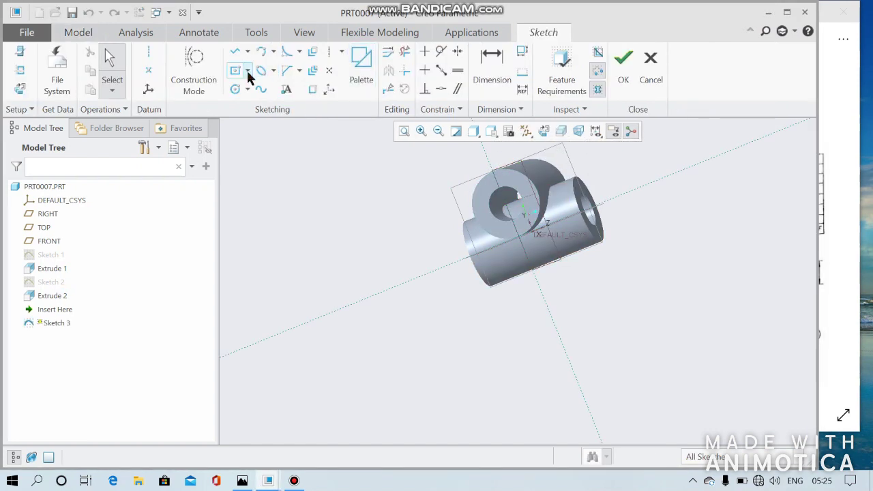
# Sketch a circle on the ring's bore edge, viewed face-on.
pyautogui.click(20, 89)
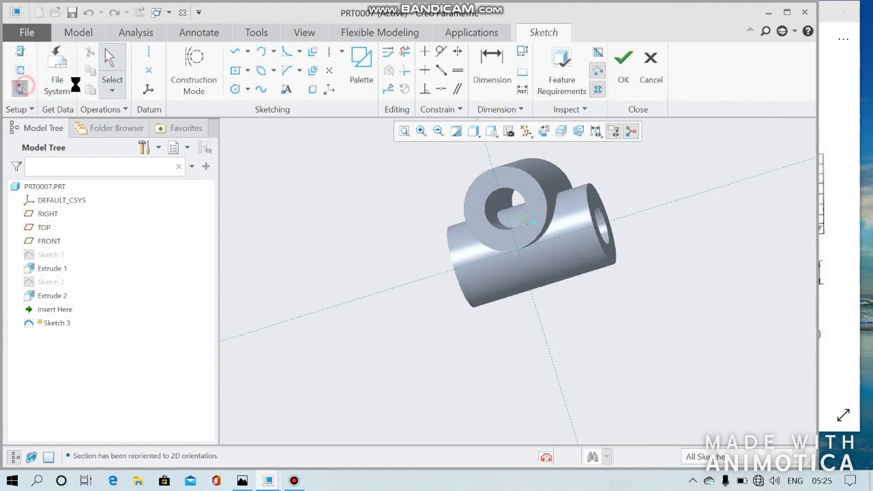
pyautogui.click(235, 90)
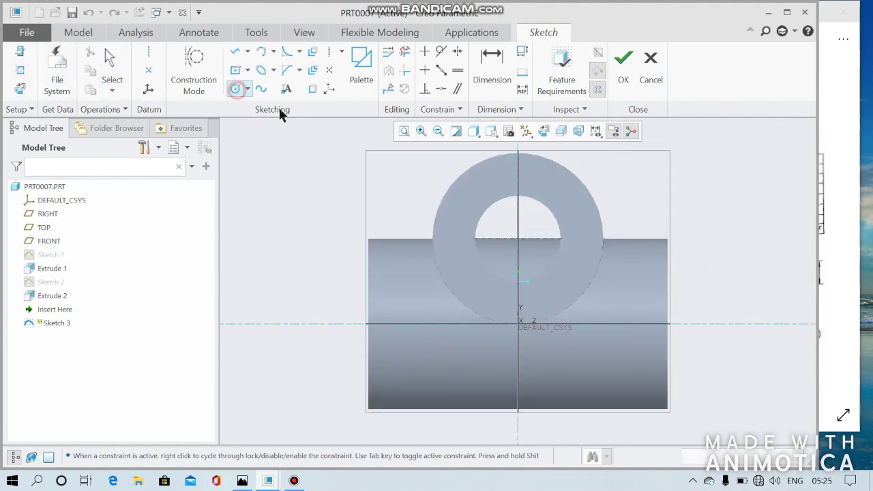
pyautogui.click(520, 239)
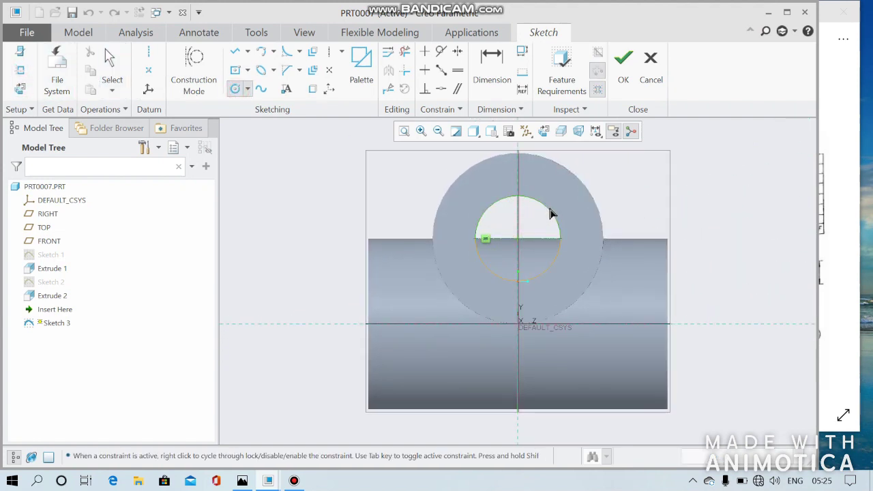
pyautogui.click(550, 212)
pyautogui.click(615, 74)
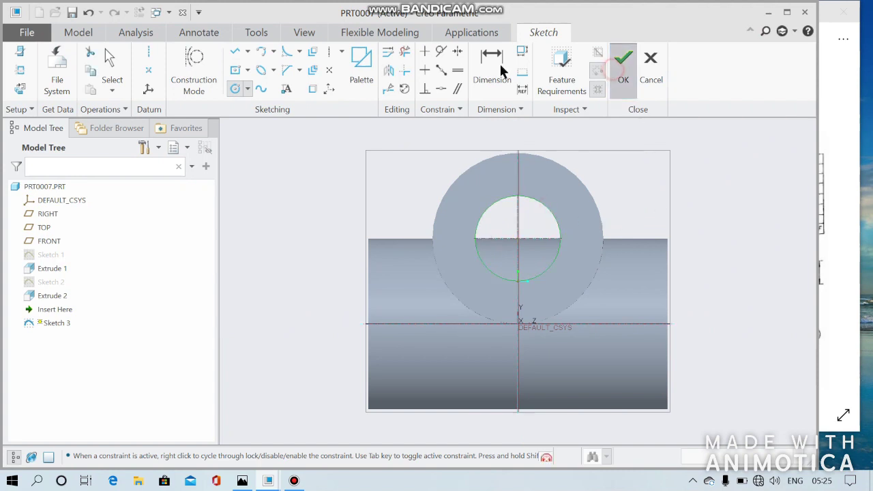
# Extrude the circle as a cut, flipped into the body, 78.70 deep into the tube.
pyautogui.click(282, 71)
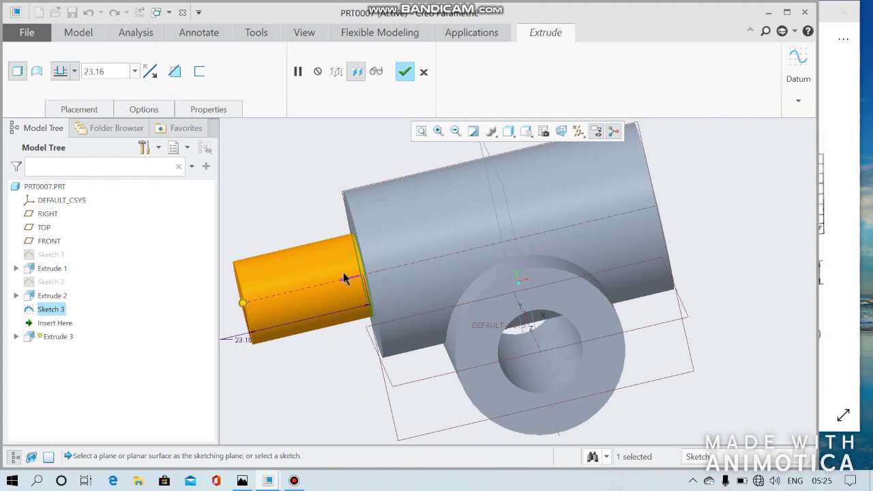
pyautogui.click(343, 277)
pyautogui.moveTo(538, 248); pyautogui.dragTo(772, 179)
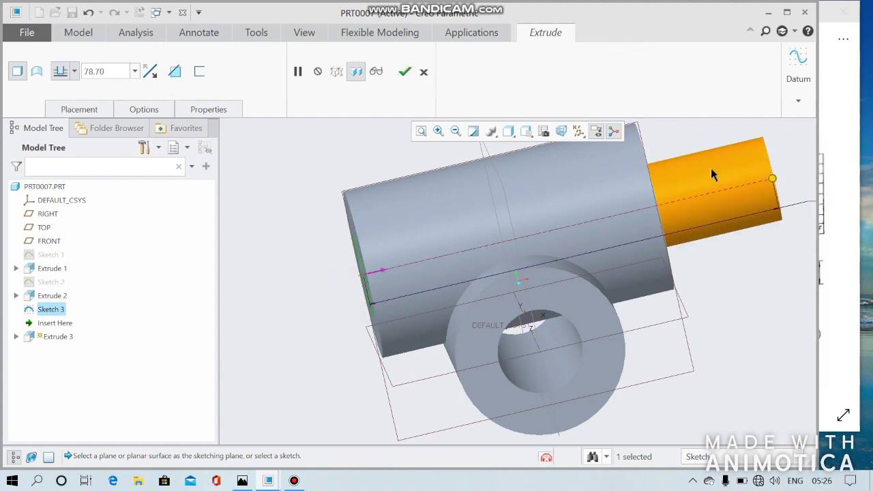
pyautogui.click(174, 73)
pyautogui.click(423, 72)
pyautogui.moveTo(518, 307)
pyautogui.mouseDown(button='middle')
pyautogui.moveTo(576, 298)
pyautogui.moveTo(519, 277)
pyautogui.moveTo(523, 282)
pyautogui.mouseUp(button='middle')
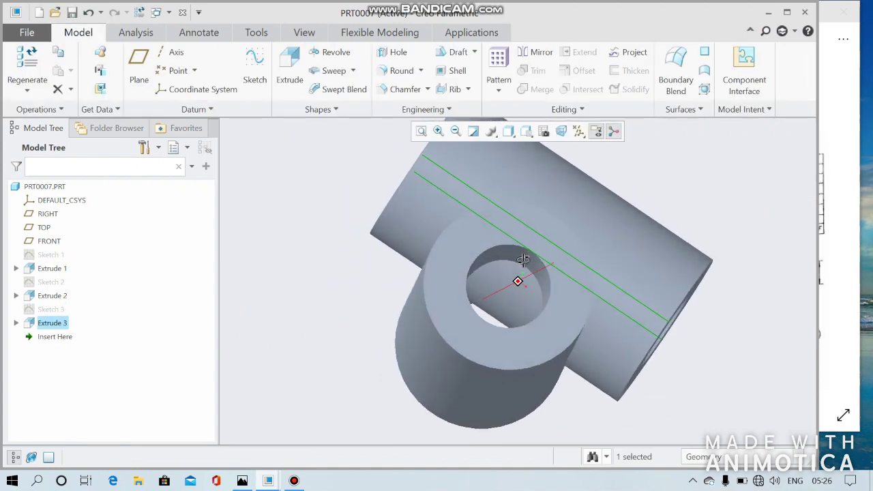
pyautogui.click(531, 334)
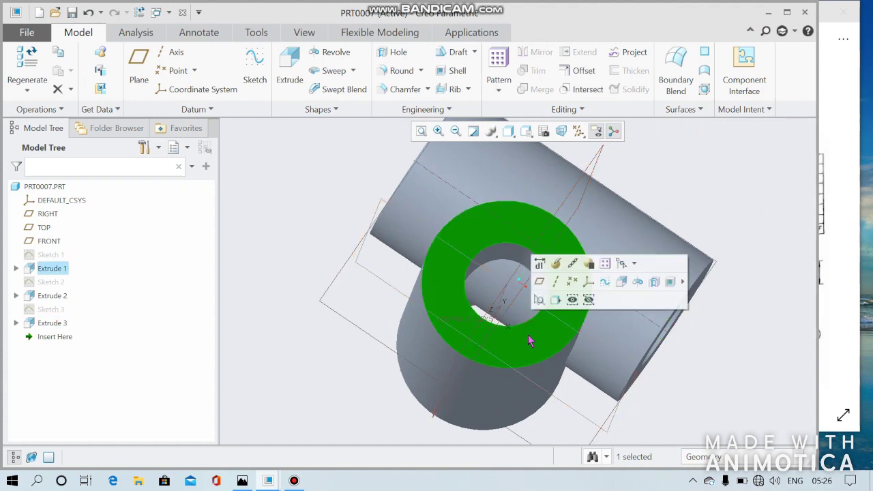
# Sketch a circle on the ring face matching the inner hole edge.
pyautogui.click(602, 283)
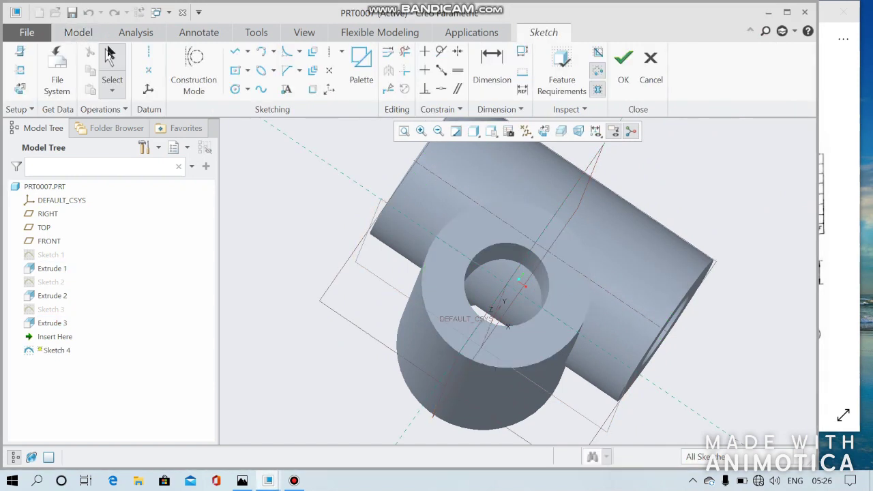
pyautogui.click(19, 90)
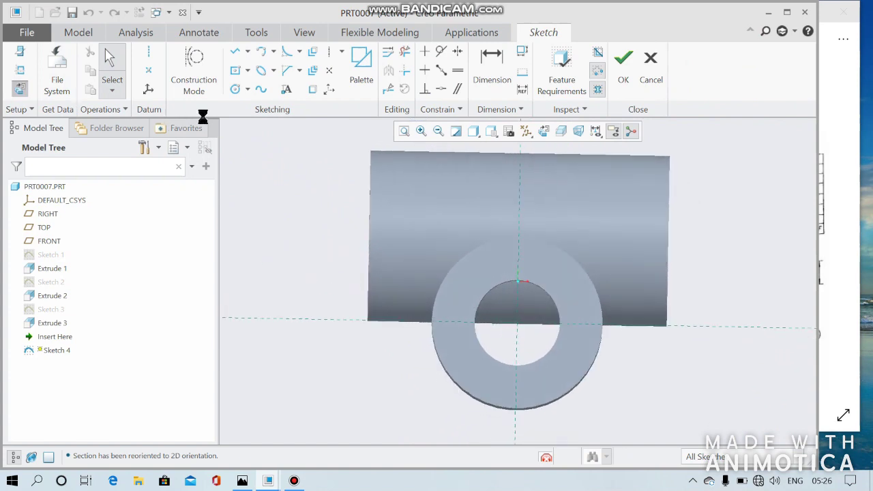
pyautogui.click(235, 88)
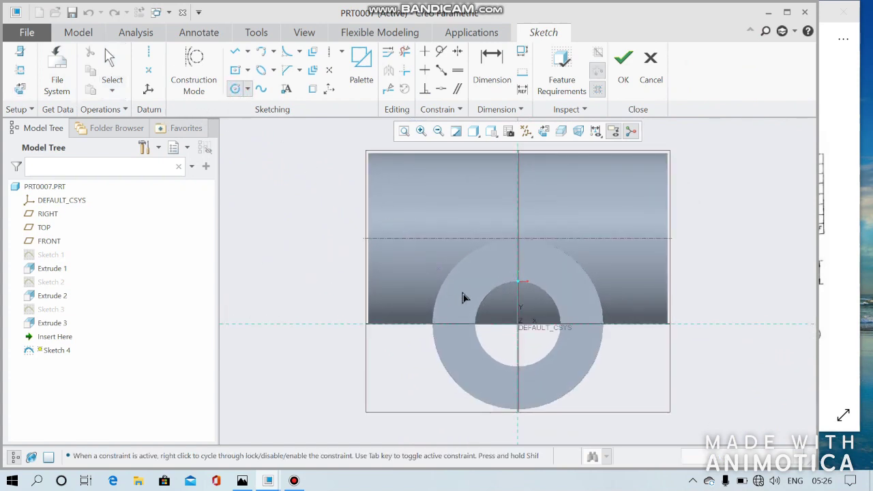
pyautogui.click(518, 324)
pyautogui.click(523, 282)
pyautogui.middleClick(517, 303)
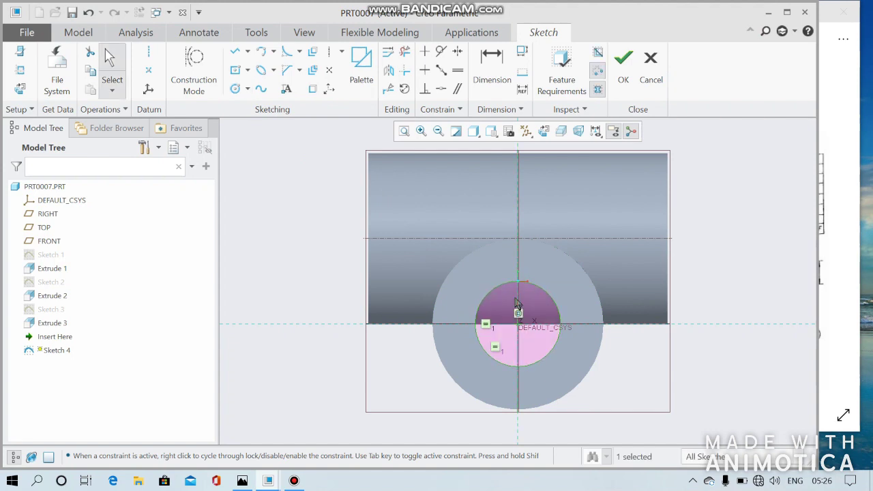
pyautogui.click(623, 60)
# Extrude the circle as a material-removing cut 90.20 deep through the cylinder.
pyautogui.click(289, 68)
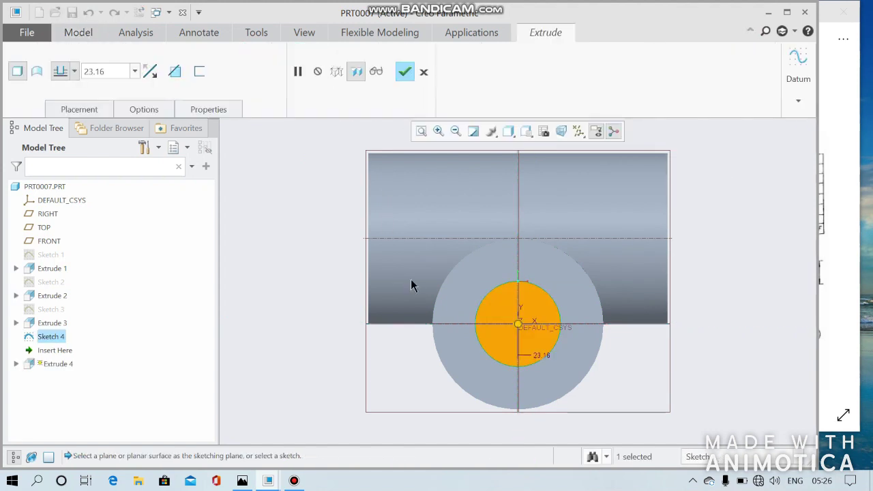
pyautogui.moveTo(773, 198)
pyautogui.mouseDown()
pyautogui.moveTo(267, 381)
pyautogui.moveTo(221, 408)
pyautogui.mouseUp()
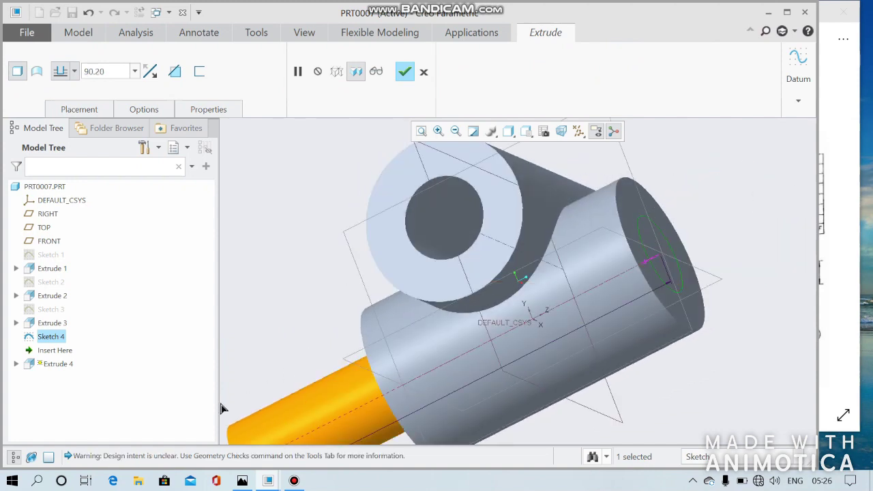
pyautogui.click(174, 71)
pyautogui.click(424, 71)
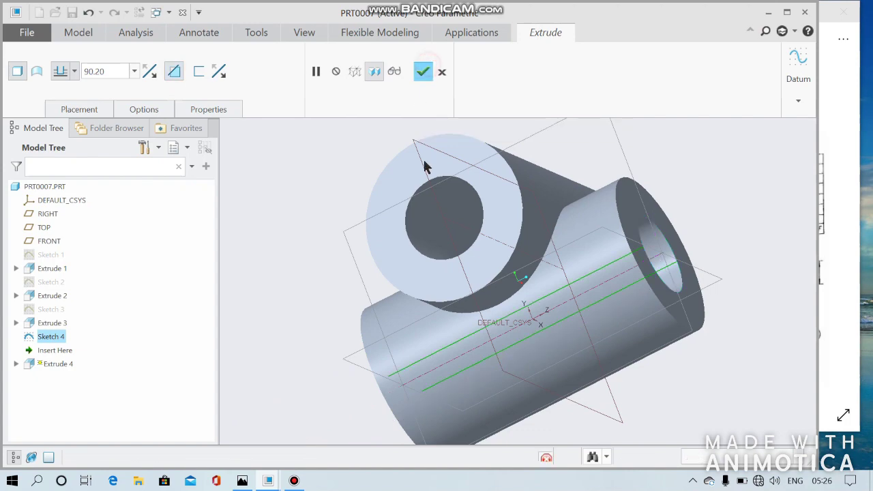
pyautogui.moveTo(634, 172)
pyautogui.mouseDown(button='middle')
pyautogui.moveTo(522, 230)
pyautogui.moveTo(526, 212)
pyautogui.moveTo(594, 209)
pyautogui.mouseUp(button='middle')
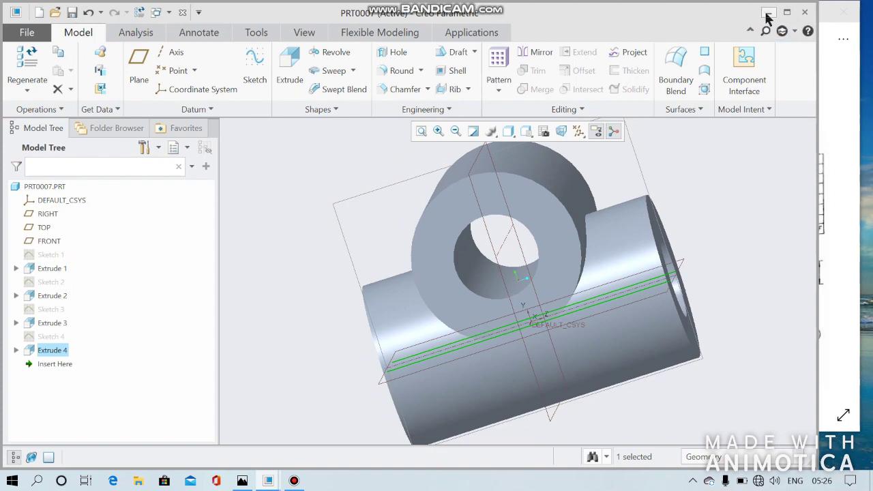
# Save part PRT0007 and glance at the coupling reference drawing.
pyautogui.click(72, 13)
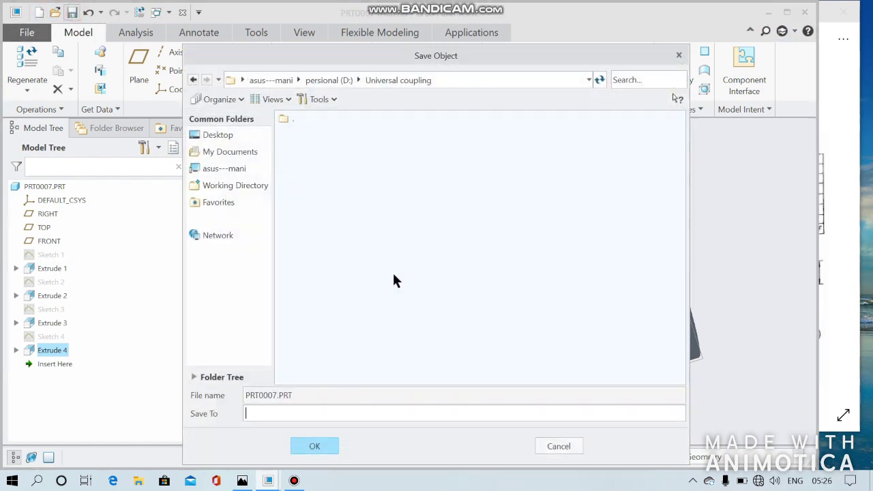
pyautogui.click(314, 447)
pyautogui.hotkey('alt', 'Tab')
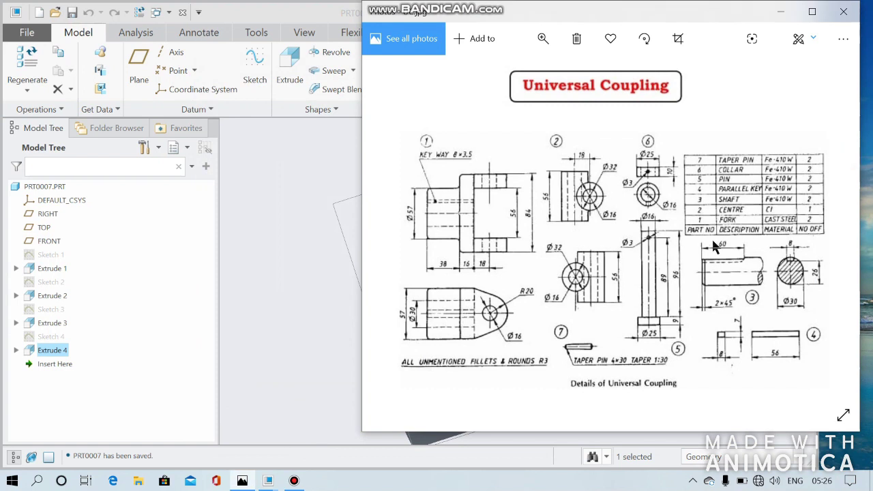
pyautogui.click(302, 220)
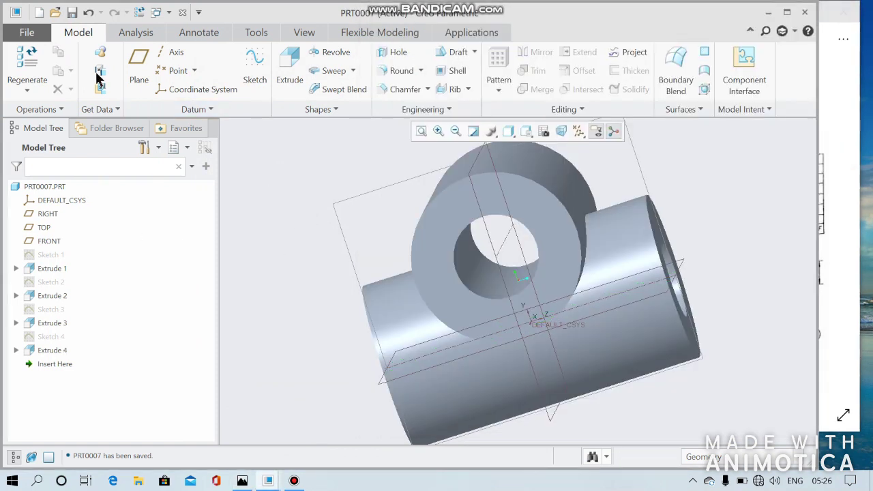
# Create new part PRT0008 using the mmns_harn_part template instead of the default.
pyautogui.click(38, 12)
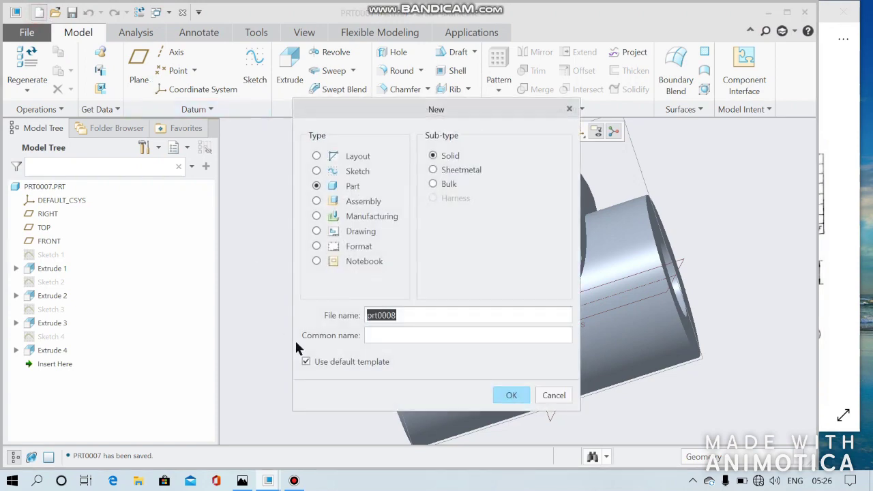
pyautogui.click(306, 361)
pyautogui.click(513, 395)
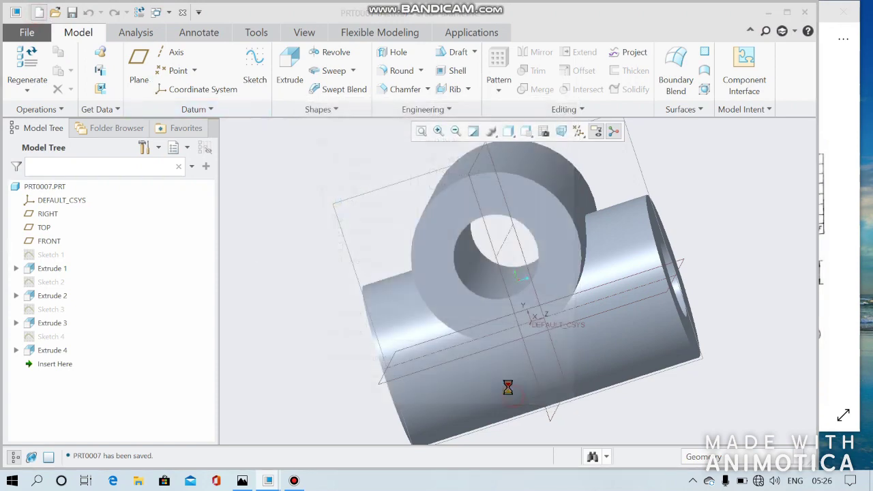
pyautogui.doubleClick(305, 210)
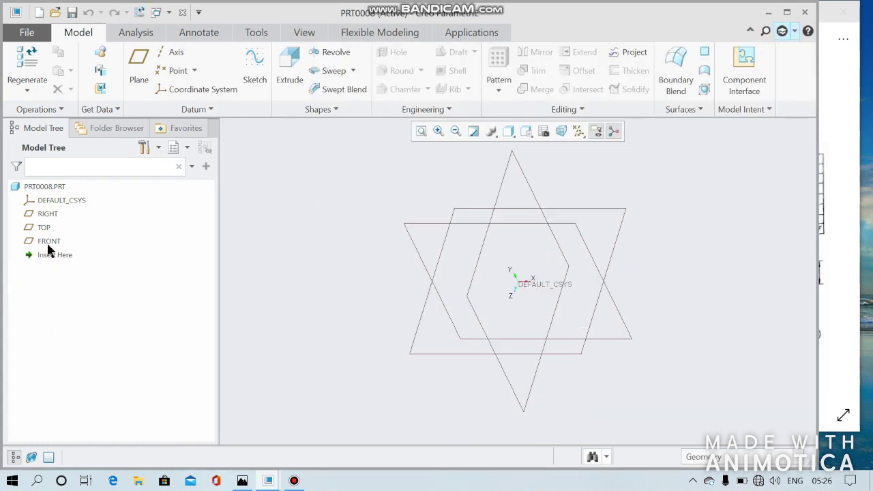
# Sketch a circle centred on the origin on the FRONT plane.
pyautogui.click(42, 242)
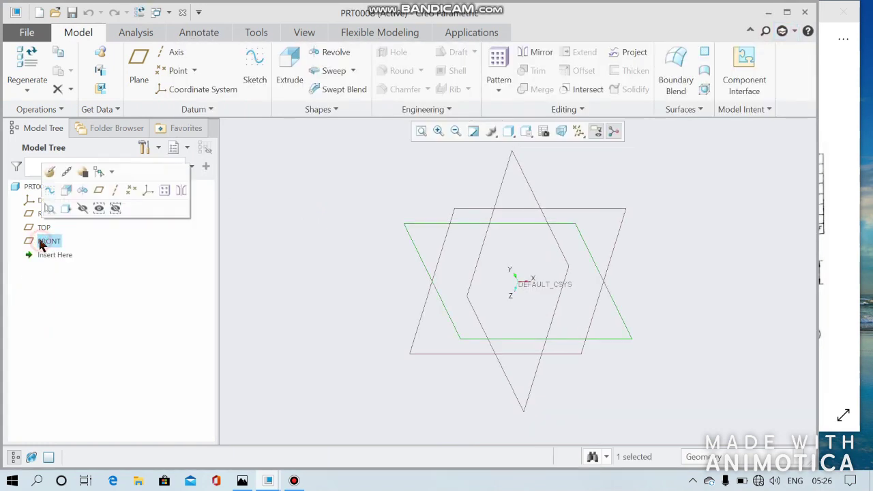
pyautogui.click(48, 189)
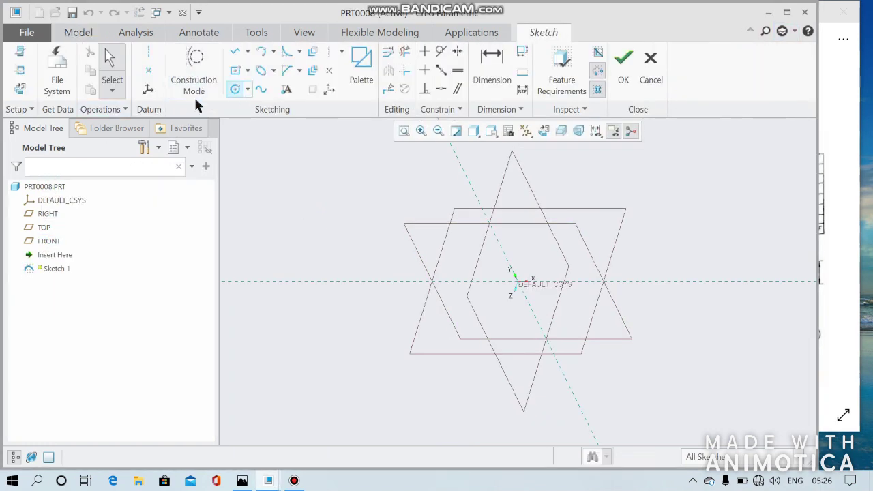
pyautogui.click(17, 88)
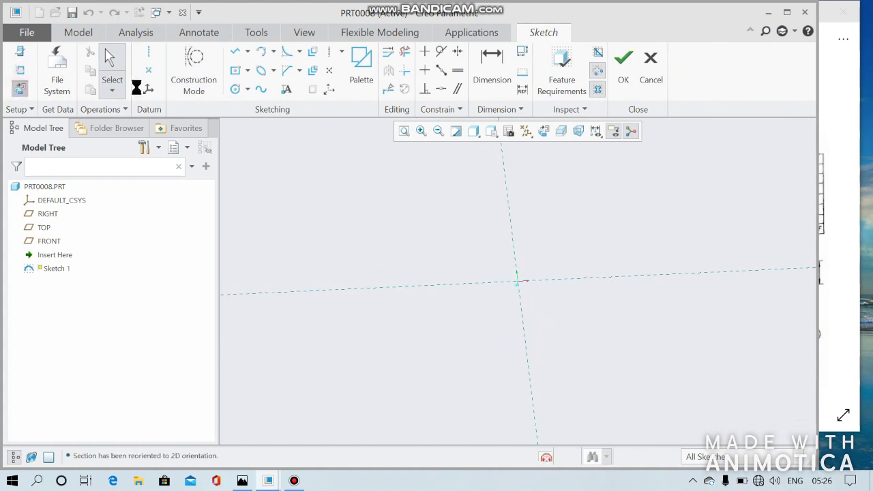
pyautogui.click(235, 90)
pyautogui.click(518, 282)
pyautogui.click(570, 232)
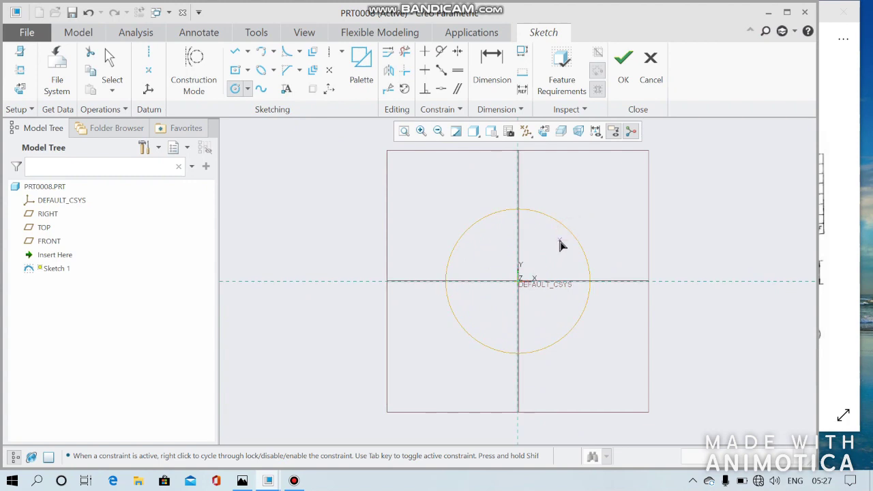
pyautogui.middleClick(559, 238)
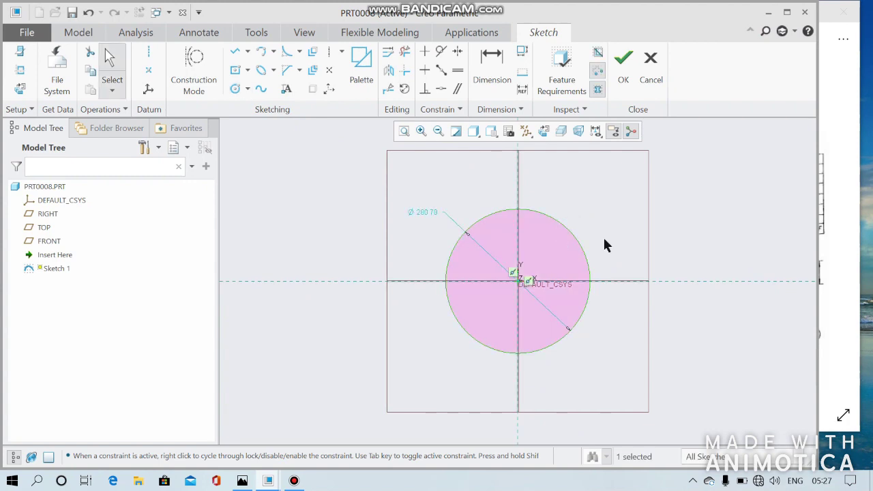
pyautogui.click(831, 201)
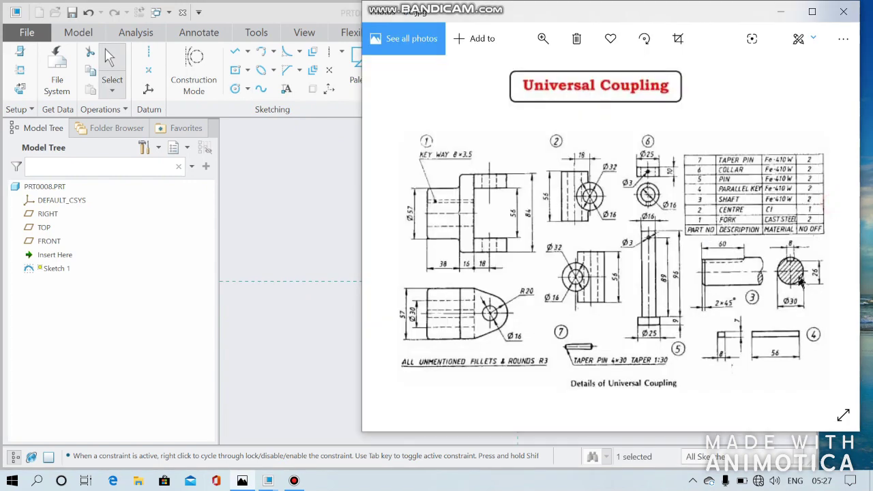
pyautogui.click(281, 206)
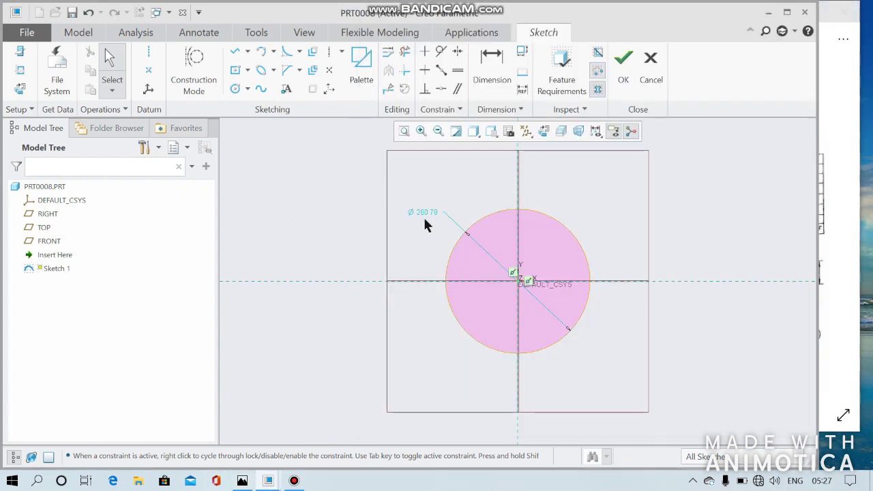
# Set the circle's diameter to 30 and finish the sketch.
pyautogui.click(423, 213)
pyautogui.doubleClick(423, 212)
pyautogui.write('30')
pyautogui.press('Return')
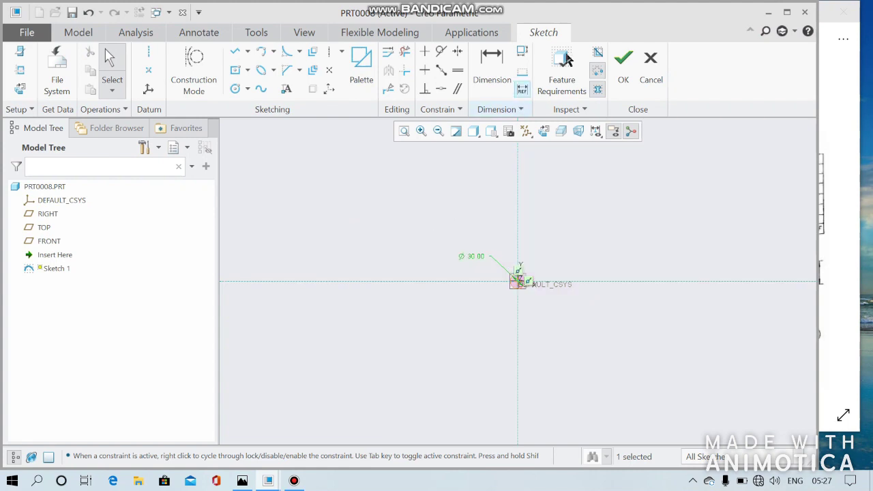
pyautogui.click(625, 60)
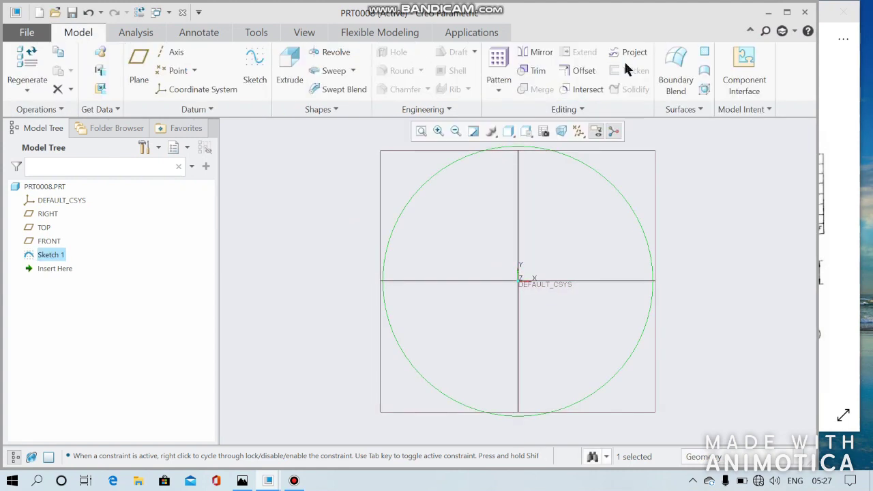
# Extrude the Ø30 circle into a solid shaft 120 long and show the default 3D view.
pyautogui.click(835, 85)
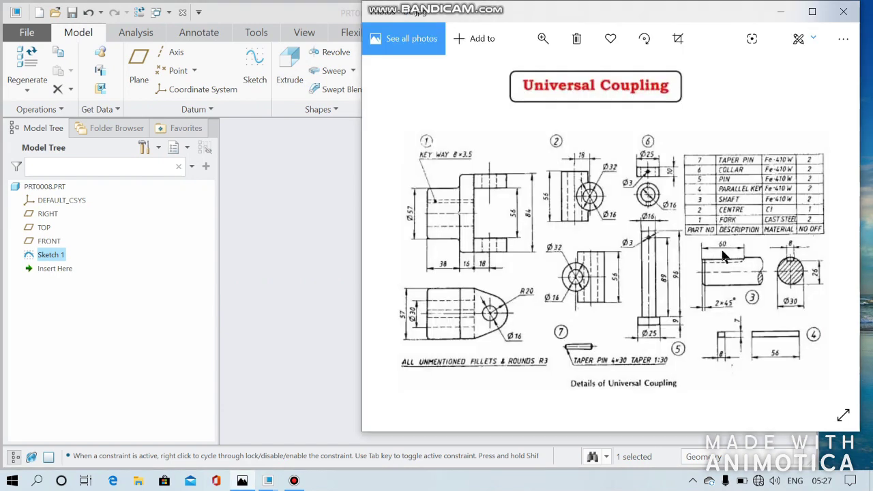
pyautogui.click(313, 194)
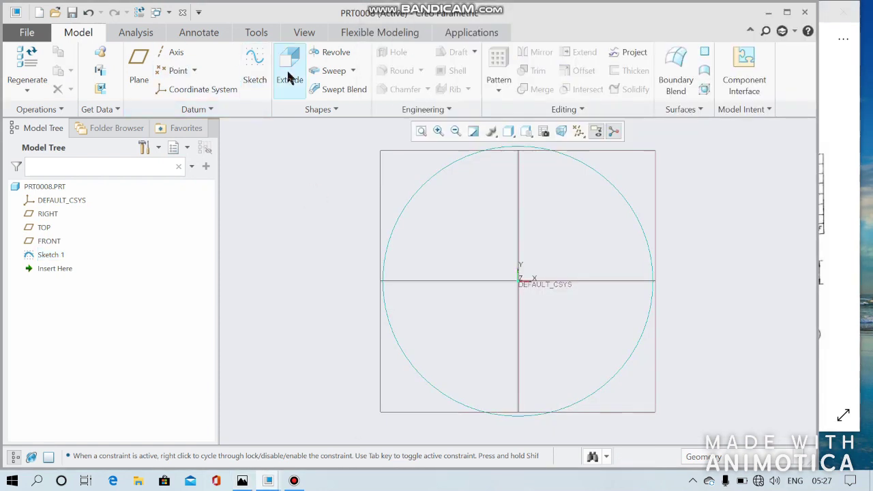
pyautogui.click(423, 188)
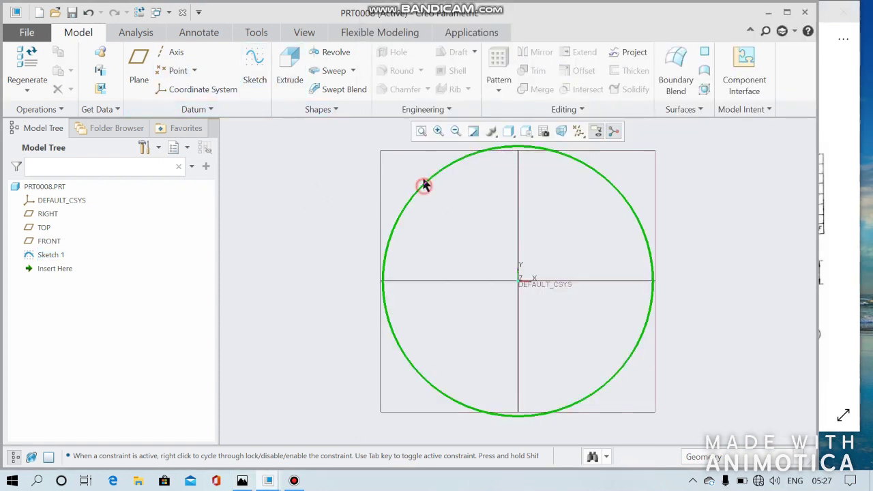
pyautogui.click(285, 63)
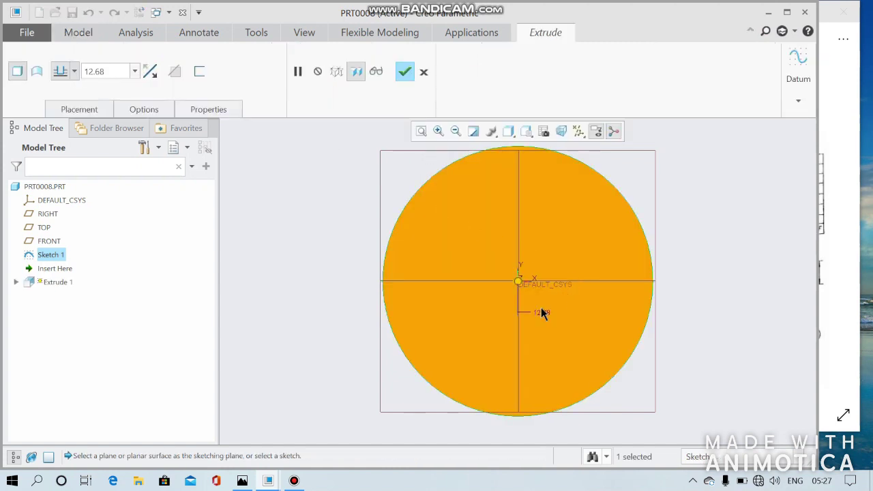
pyautogui.doubleClick(540, 312)
pyautogui.write('12')
pyautogui.click(403, 78)
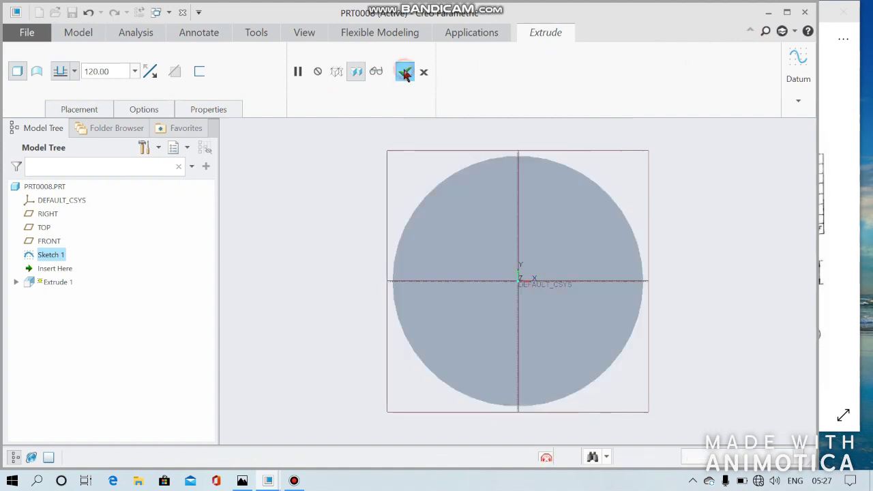
pyautogui.hotkey('ctrl', 'd')
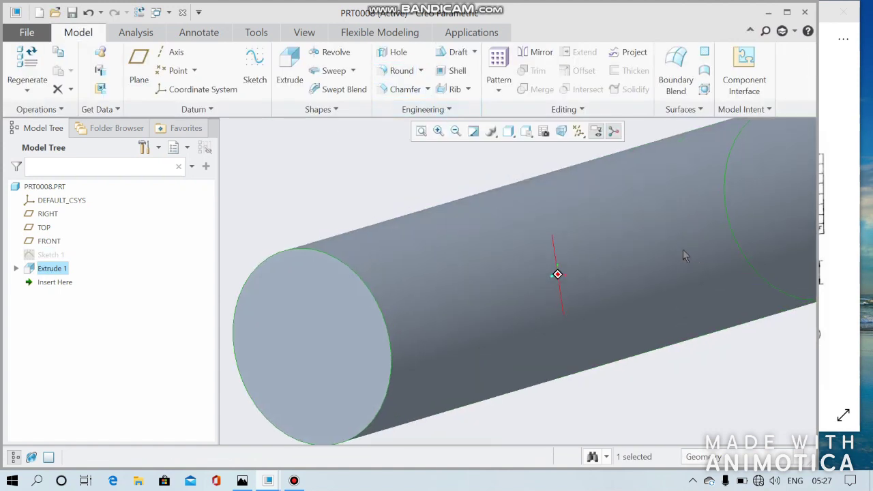
pyautogui.click(859, 181)
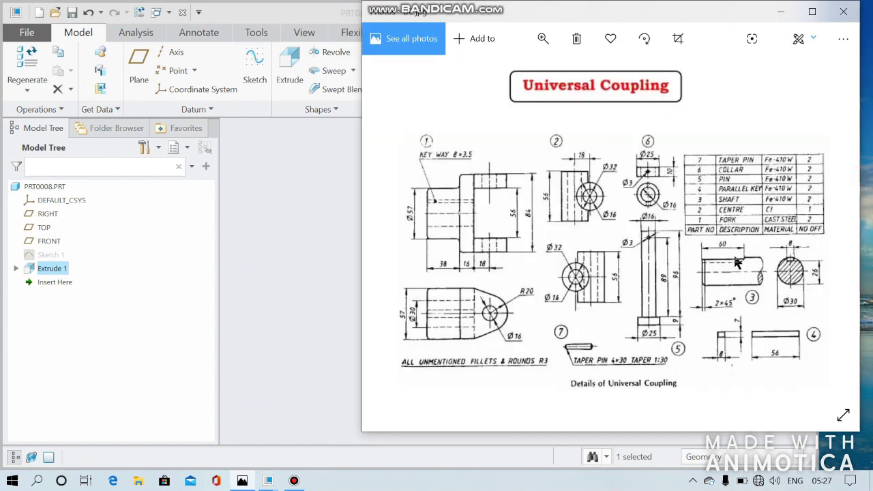
pyautogui.click(329, 200)
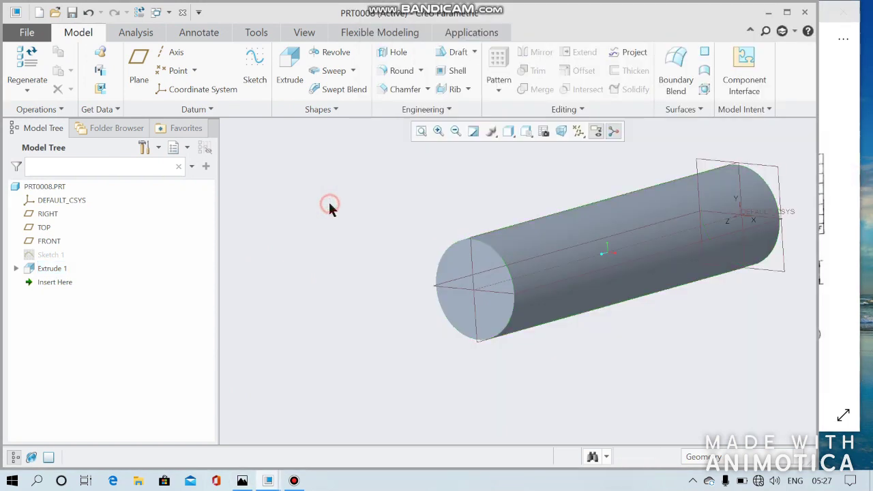
# Start a sketch on the shaft's end face, adding the cylinder surface as a reference.
pyautogui.click(481, 260)
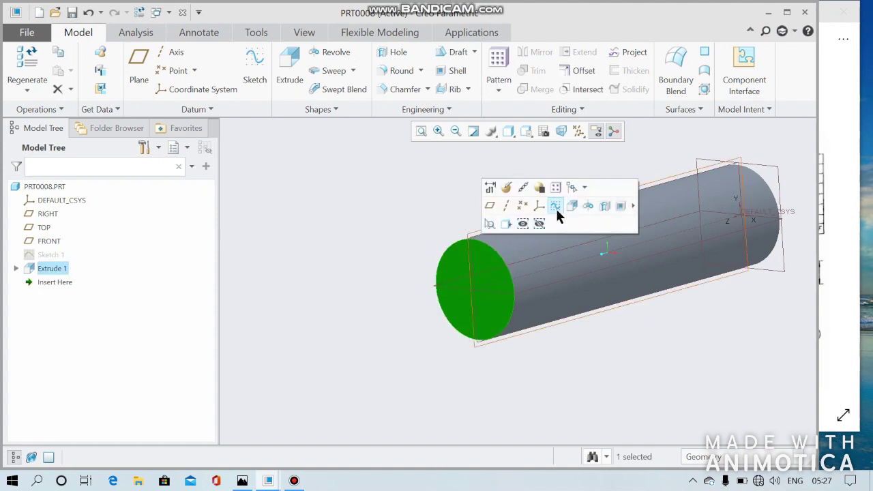
pyautogui.click(557, 209)
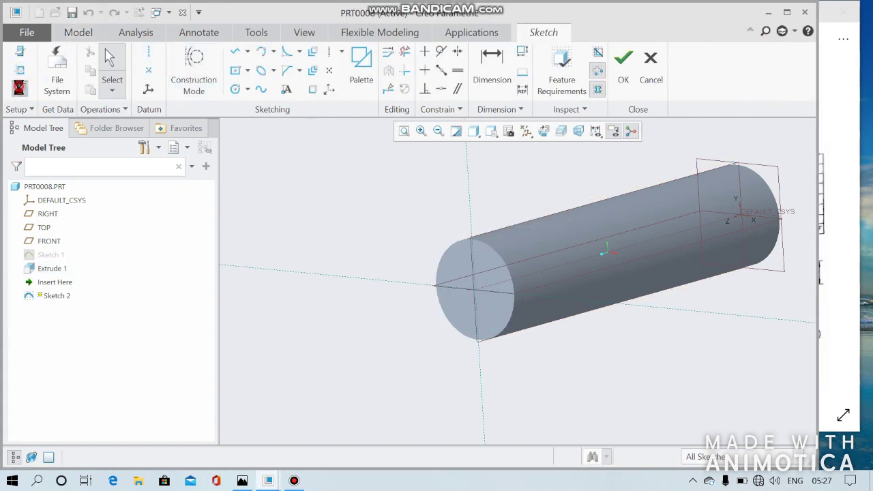
pyautogui.click(20, 71)
pyautogui.click(554, 166)
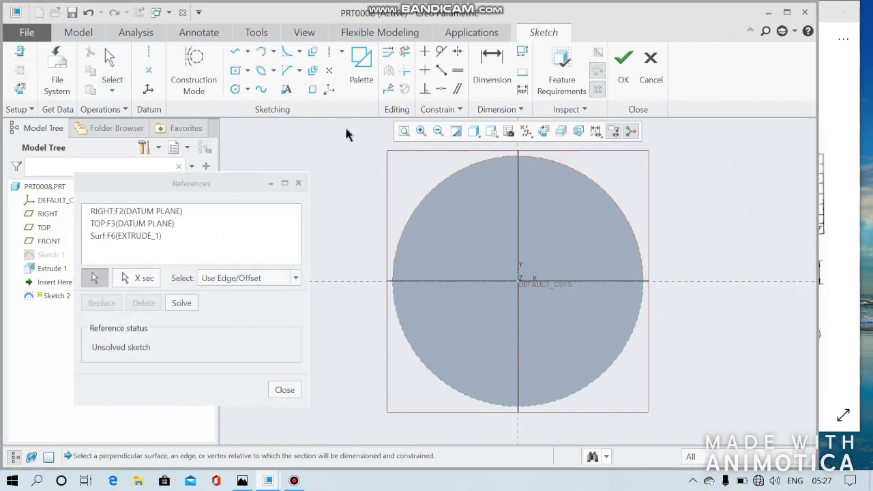
# Draw a centre rectangle straddling the top of the end circle.
pyautogui.click(235, 71)
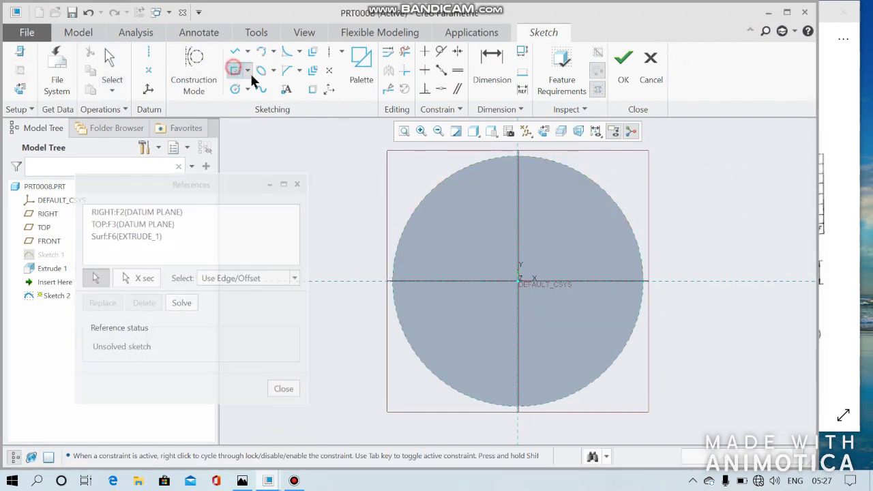
pyautogui.click(521, 156)
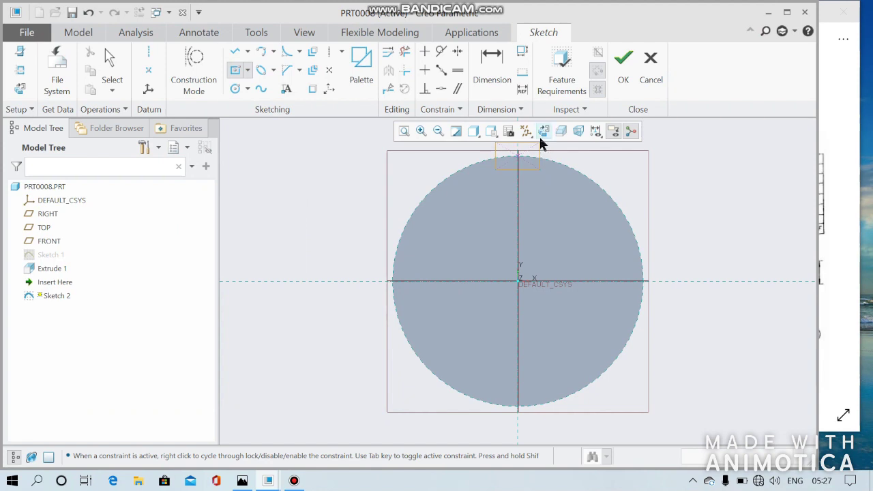
pyautogui.click(543, 132)
pyautogui.scroll(-3, 487, 200)
pyautogui.scroll(5, 502, 205)
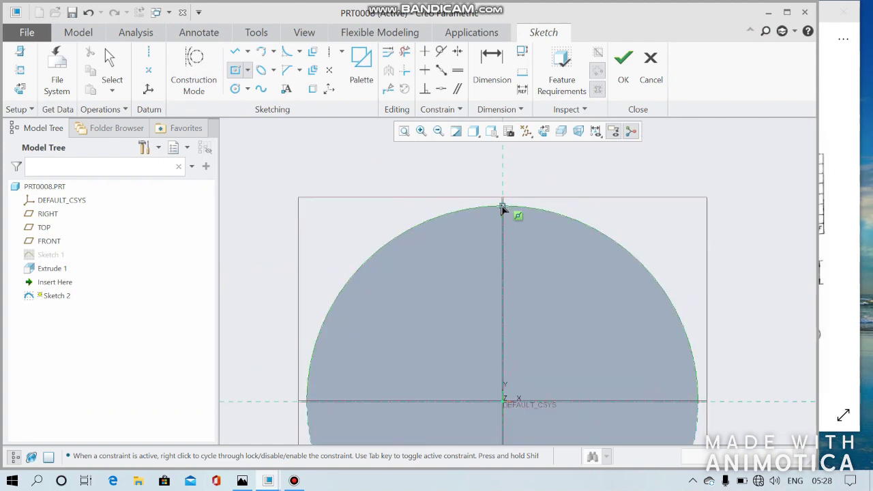
pyautogui.click(502, 207)
pyautogui.click(542, 178)
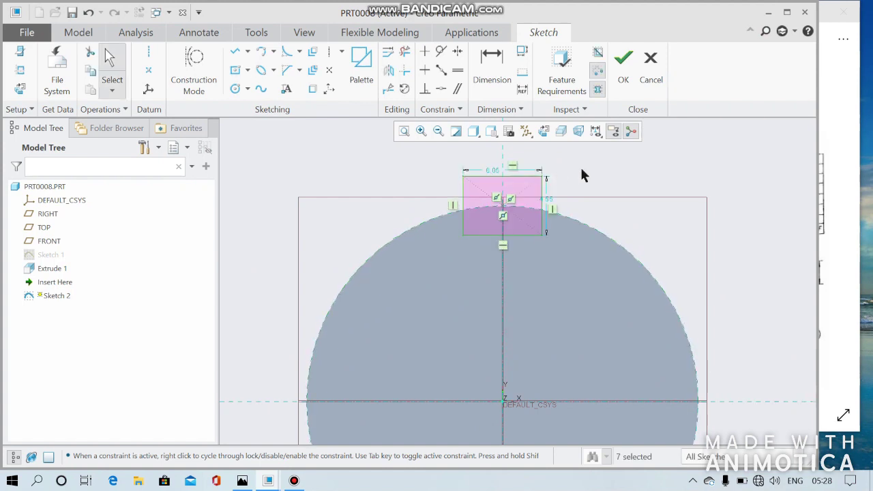
# Dimension the rectangle 8 wide by 7 high and finish the sketch.
pyautogui.doubleClick(496, 172)
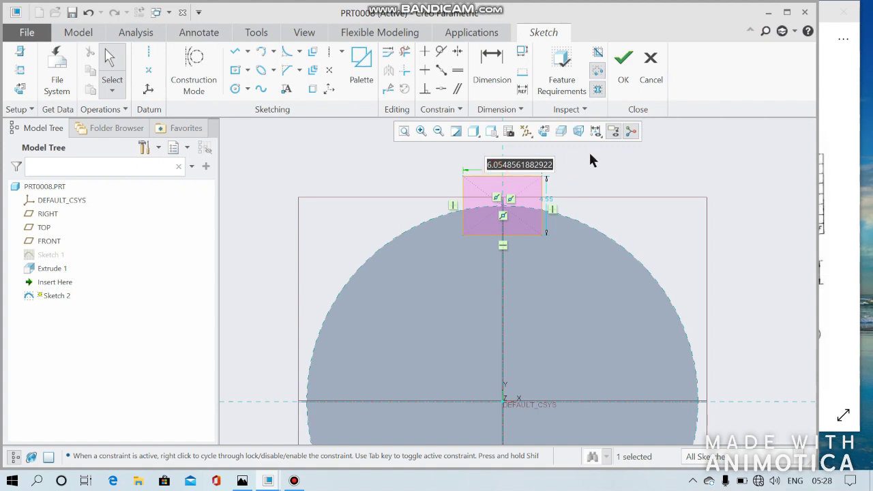
pyautogui.write('8')
pyautogui.press('Return')
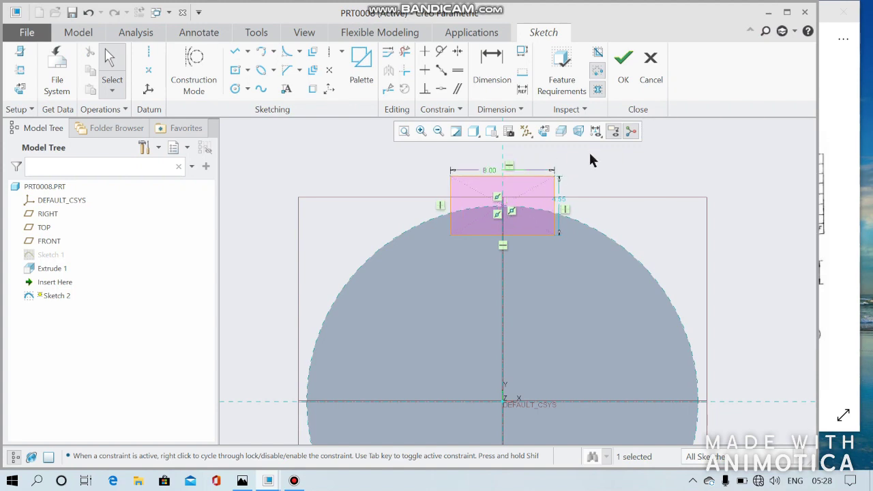
pyautogui.click(563, 200)
pyautogui.doubleClick(563, 199)
pyautogui.write('7')
pyautogui.press('Return')
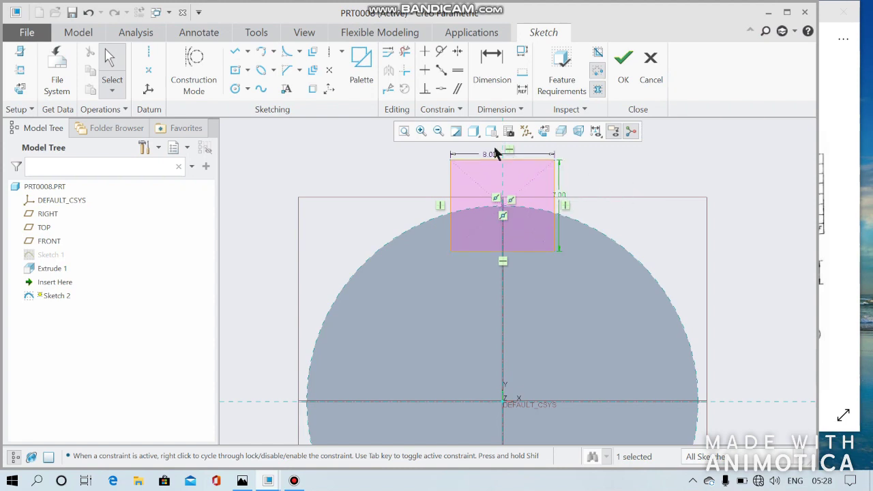
pyautogui.click(624, 61)
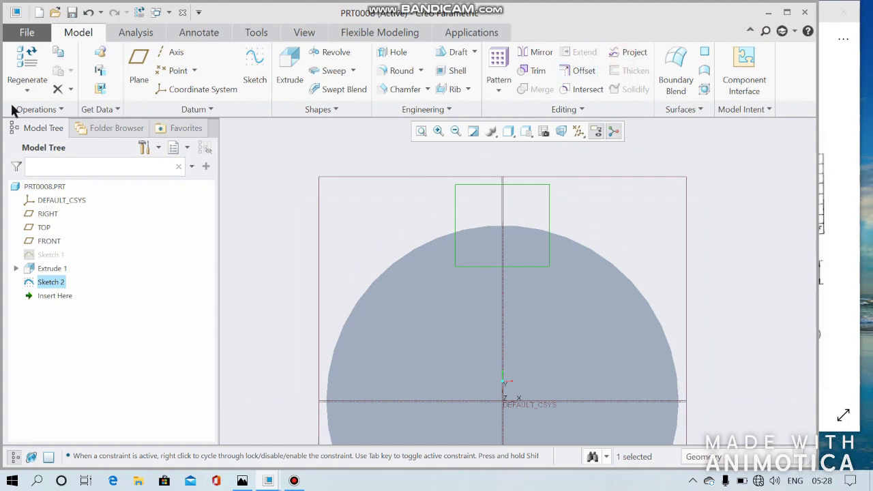
# Extrude the rectangle 60 along the shaft as a material-removing keyway cut.
pyautogui.click(300, 58)
pyautogui.moveTo(626, 199)
pyautogui.mouseDown(button='middle')
pyautogui.moveTo(593, 187)
pyautogui.moveTo(570, 212)
pyautogui.mouseUp(button='middle')
pyautogui.scroll(-5, 462, 183)
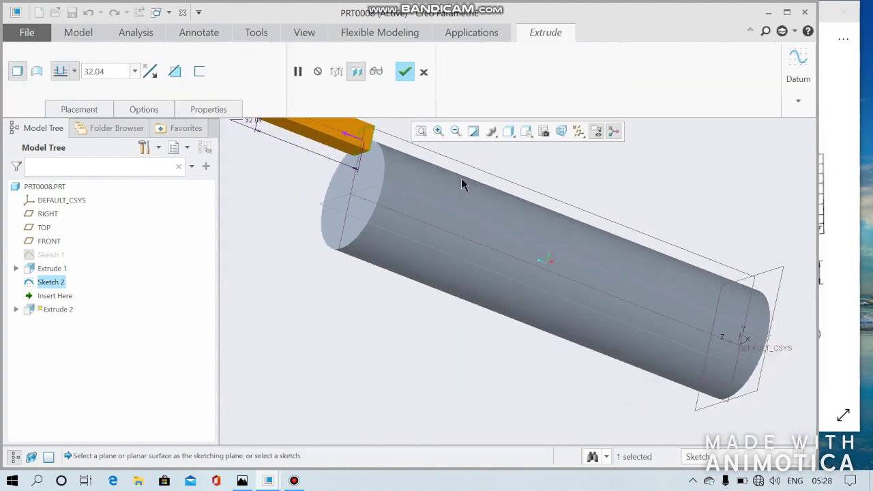
pyautogui.click(350, 140)
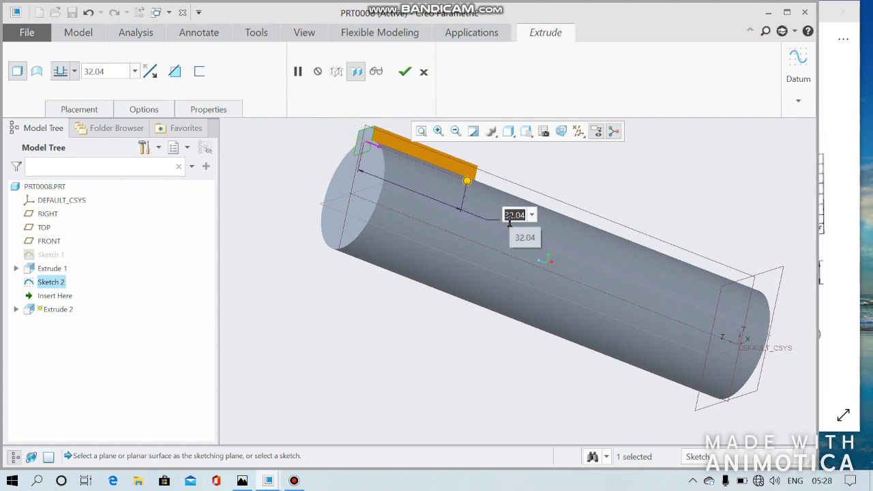
pyautogui.write('60')
pyautogui.press('Return')
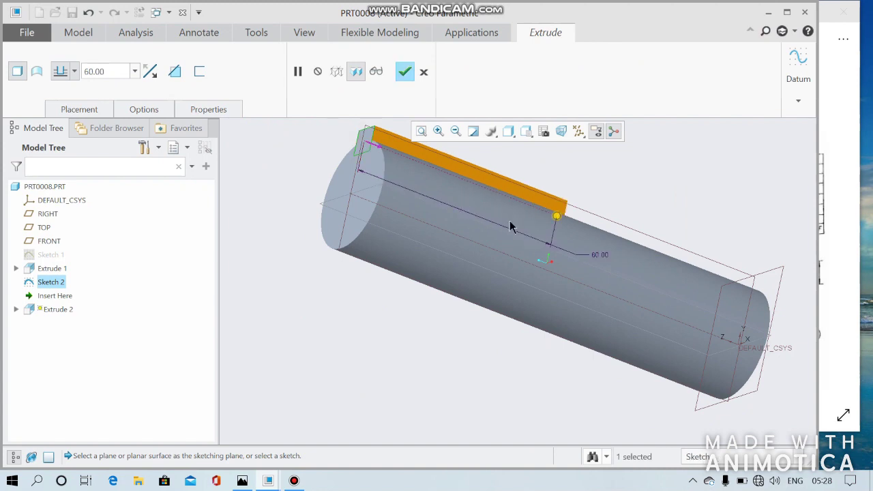
pyautogui.click(174, 71)
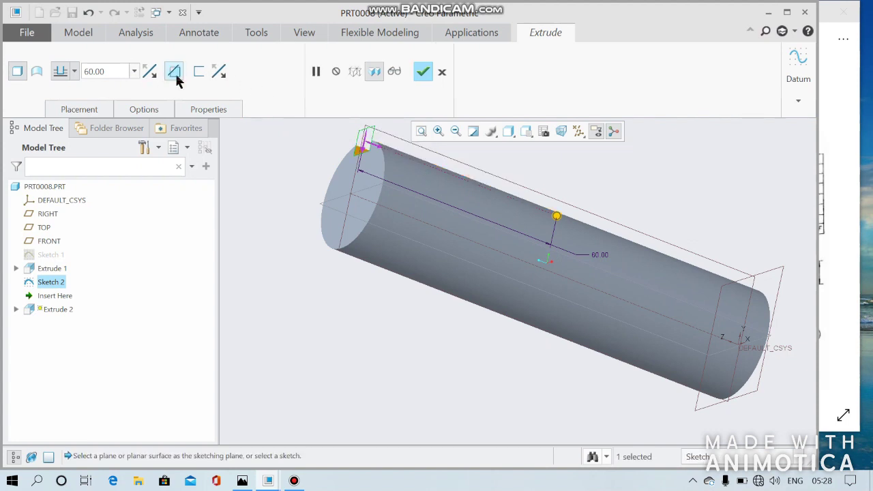
pyautogui.click(424, 71)
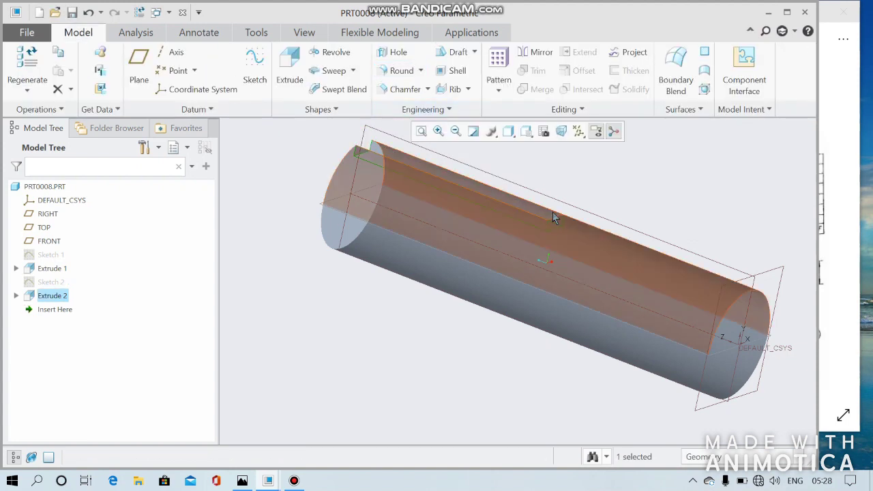
pyautogui.moveTo(585, 189); pyautogui.dragTo(579, 187, button='middle')
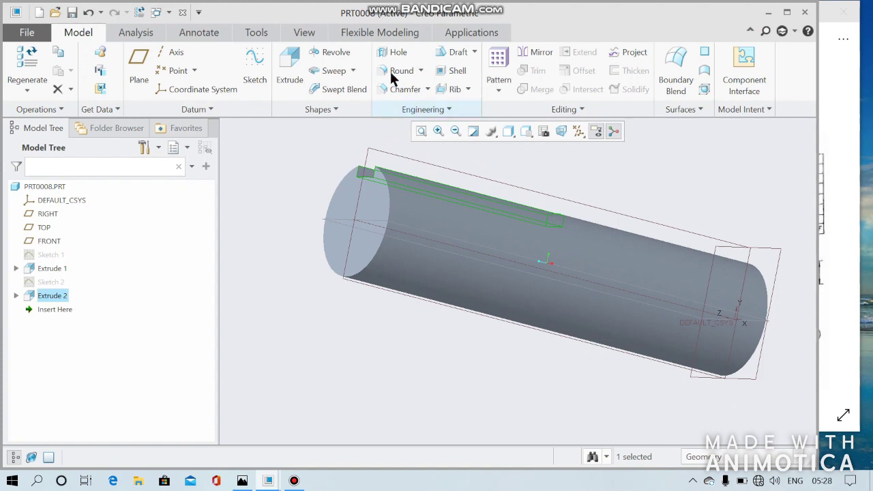
# Save part PRT0008 and bring the coupling drawing back up.
pyautogui.click(74, 13)
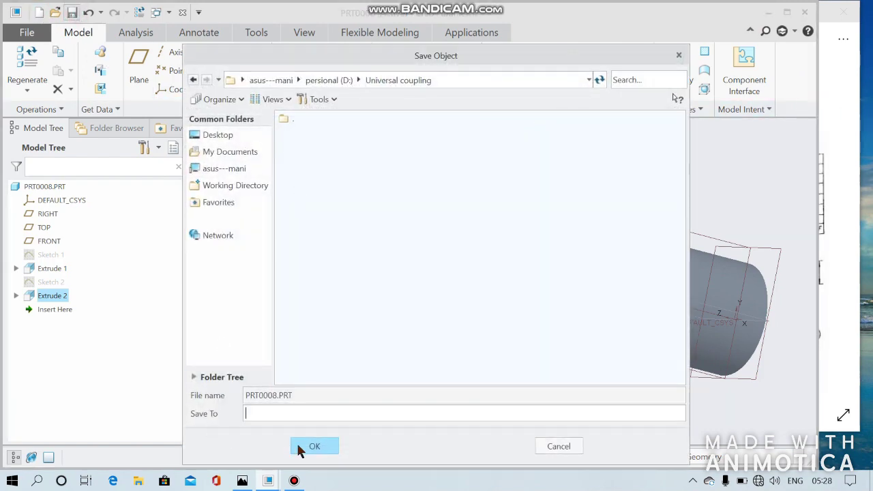
pyautogui.click(300, 450)
pyautogui.click(834, 167)
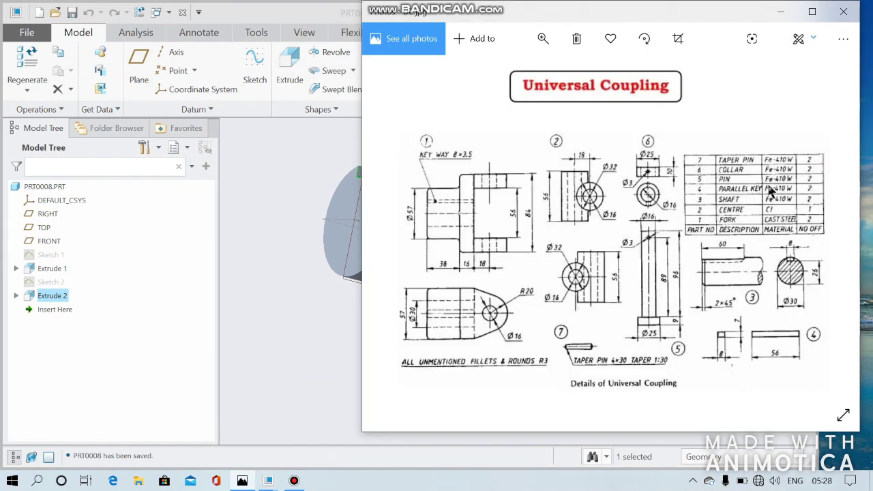
# Create part PRT0009 from the mmns_harn_part template and start a sketch on FRONT.
pyautogui.click(39, 12)
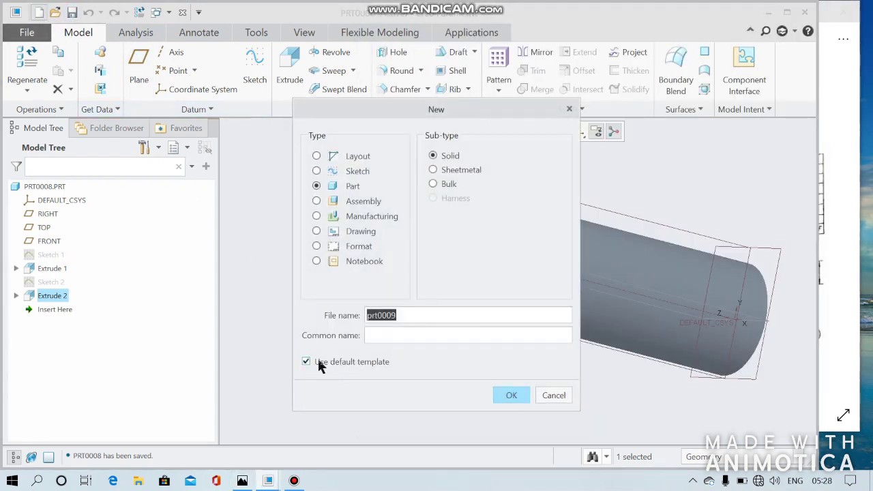
pyautogui.click(318, 362)
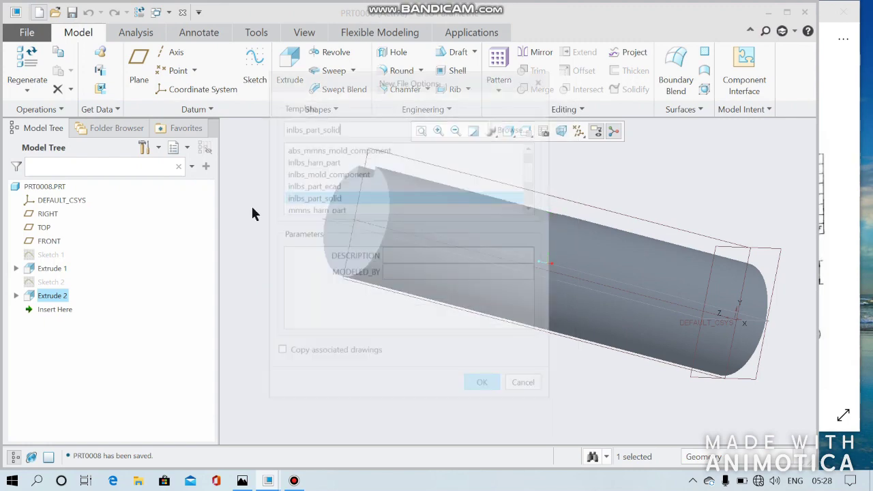
pyautogui.click(369, 210)
pyautogui.doubleClick(369, 211)
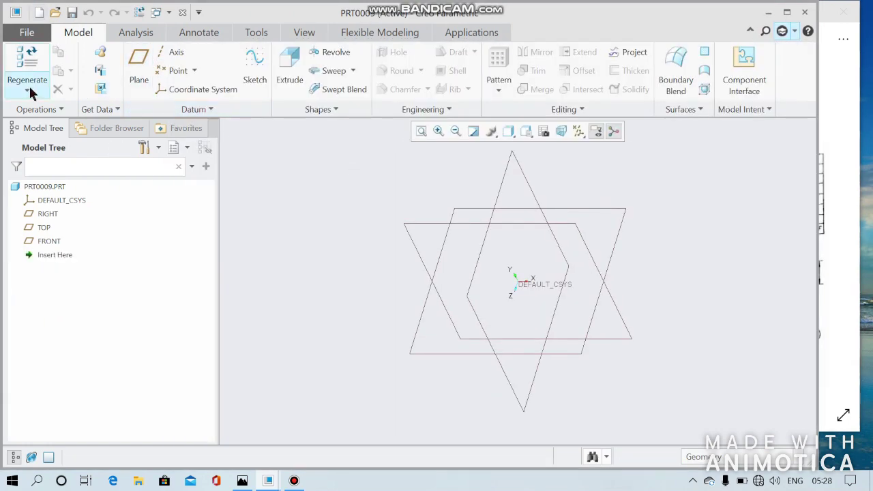
pyautogui.click(42, 243)
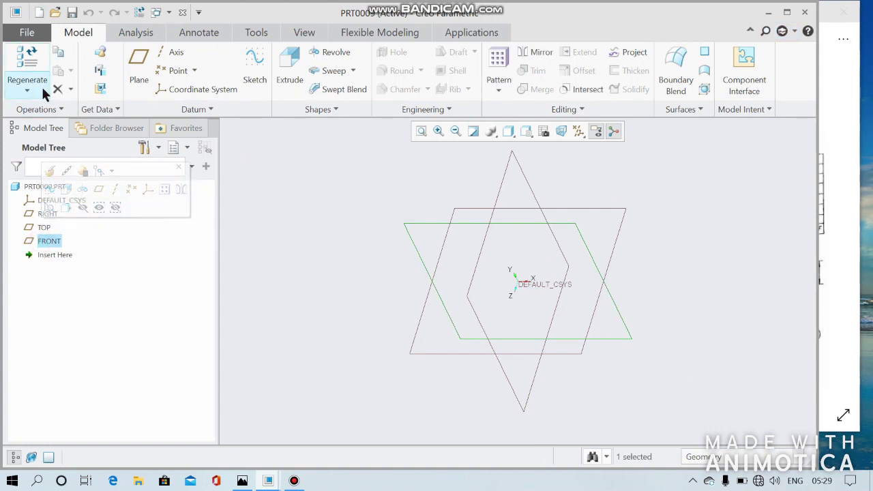
pyautogui.click(262, 72)
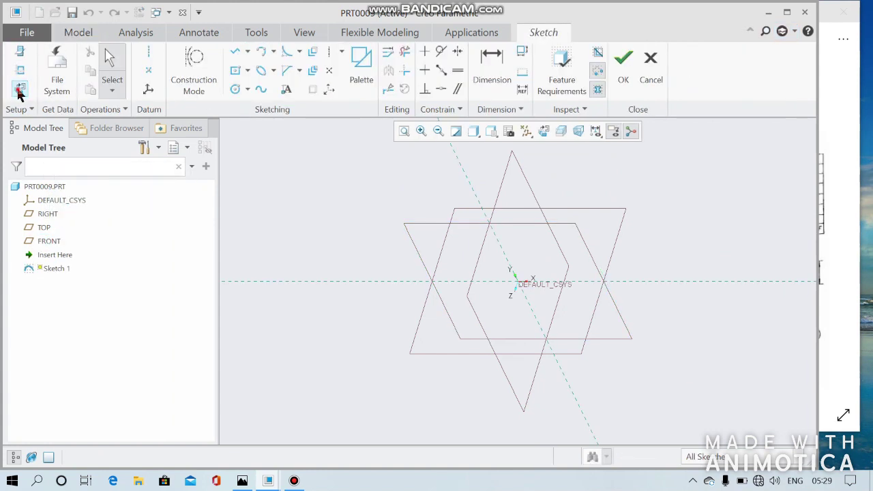
# Draw a centre rectangle at the origin, then undo it.
pyautogui.click(235, 70)
pyautogui.click(518, 281)
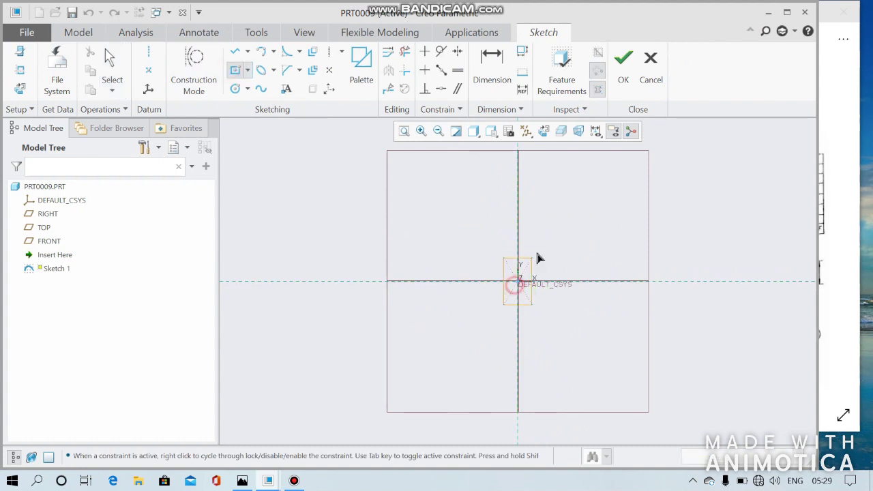
pyautogui.click(546, 255)
pyautogui.middleClick(530, 246)
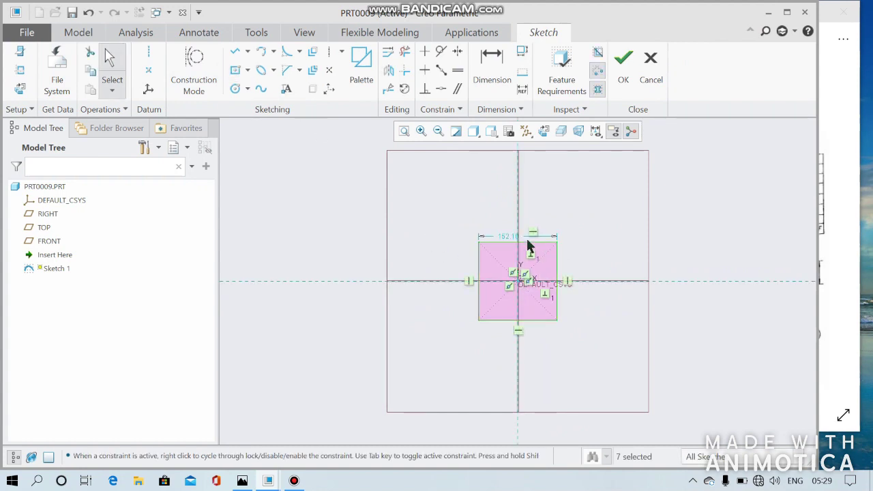
pyautogui.scroll(4, 582, 246)
pyautogui.scroll(-2, 582, 246)
pyautogui.scroll(-1, 582, 245)
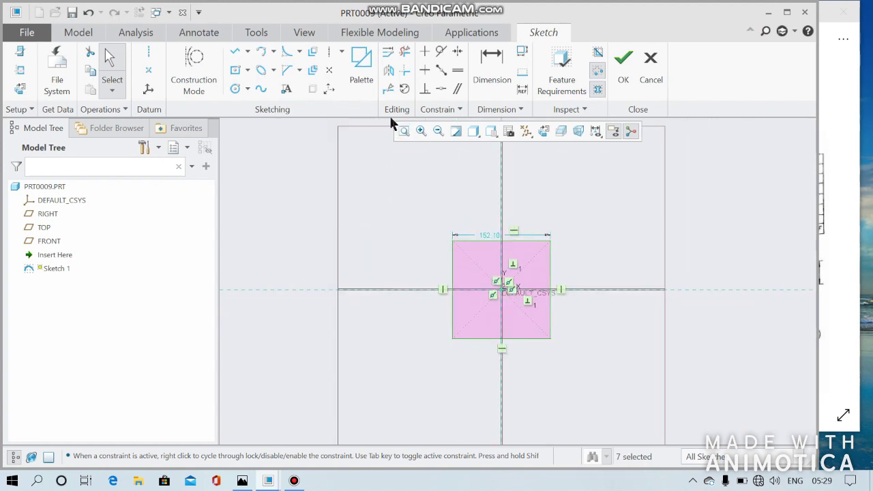
pyautogui.click(88, 12)
# Redraw the origin-centred rectangle as 8 wide by 7 high and finish the sketch.
pyautogui.click(236, 70)
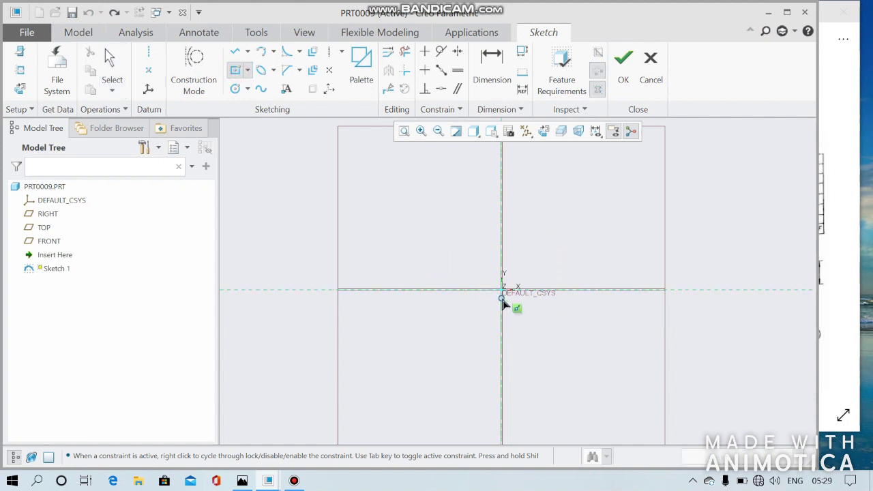
pyautogui.click(518, 273)
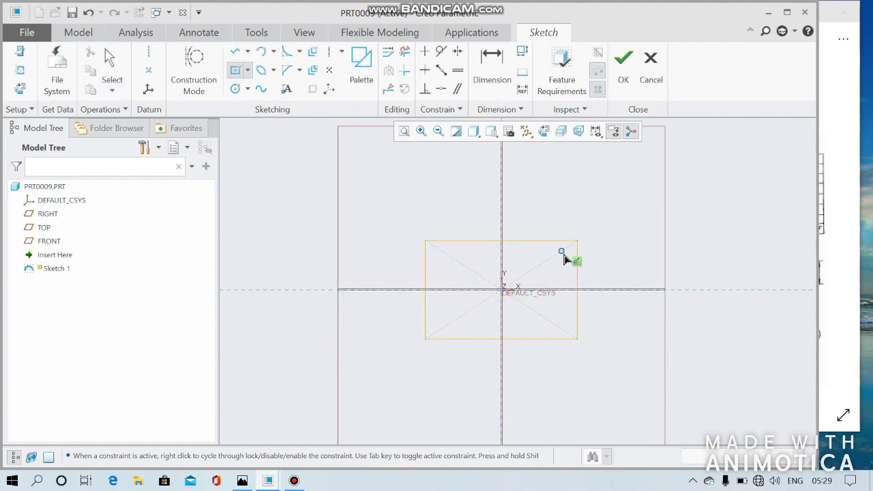
pyautogui.click(563, 254)
pyautogui.doubleClick(492, 232)
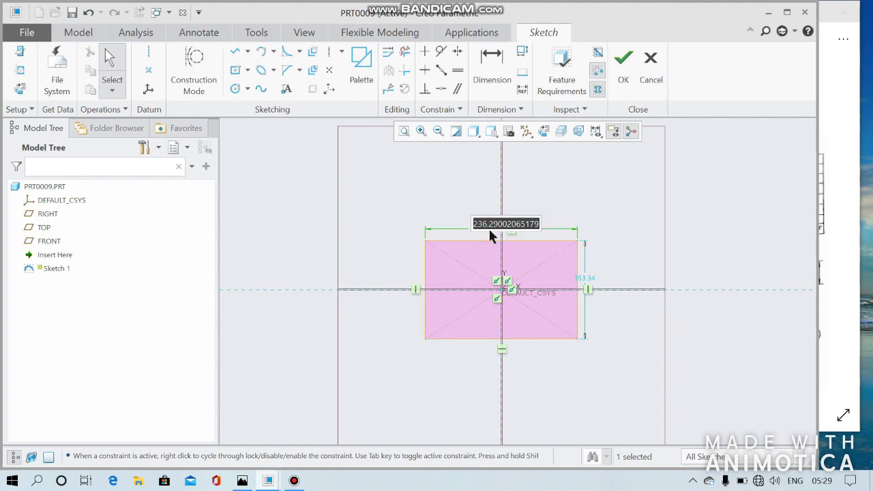
pyautogui.write('8')
pyautogui.press('Return')
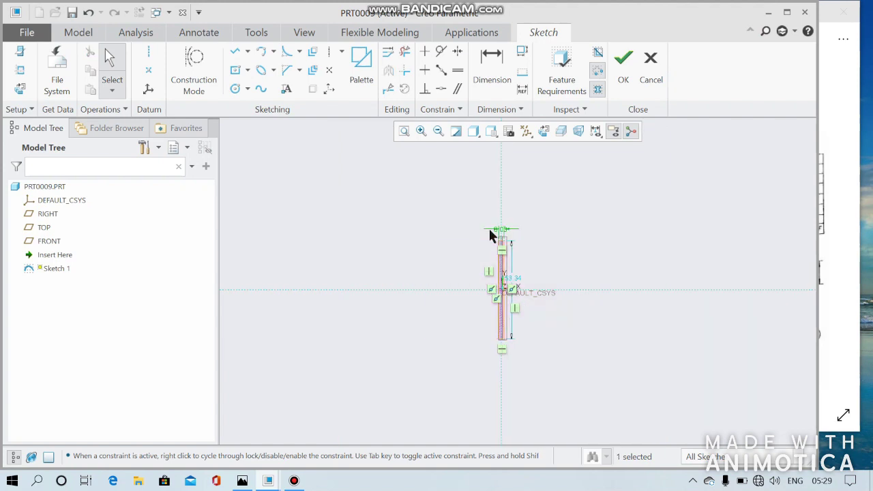
pyautogui.doubleClick(516, 280)
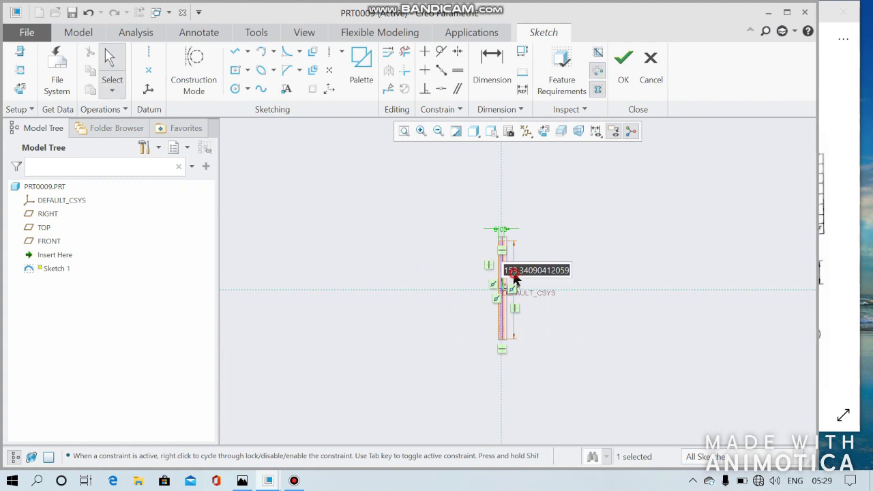
pyautogui.write('50')
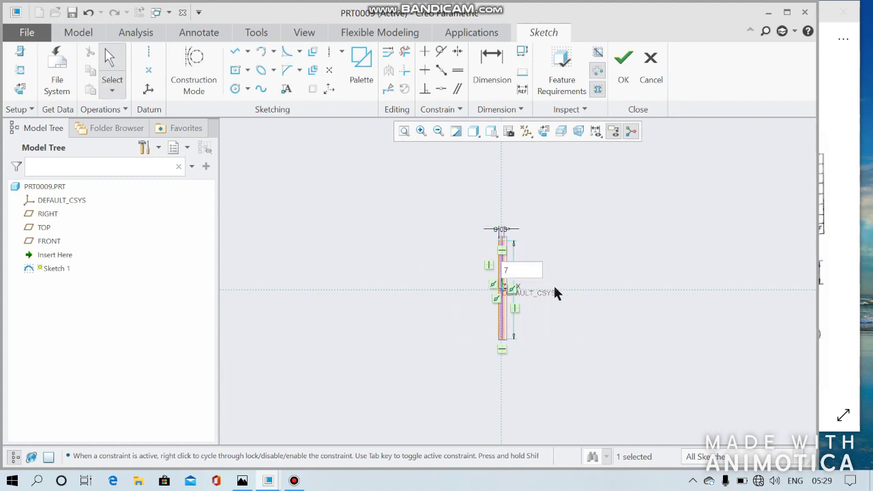
pyautogui.press('Return')
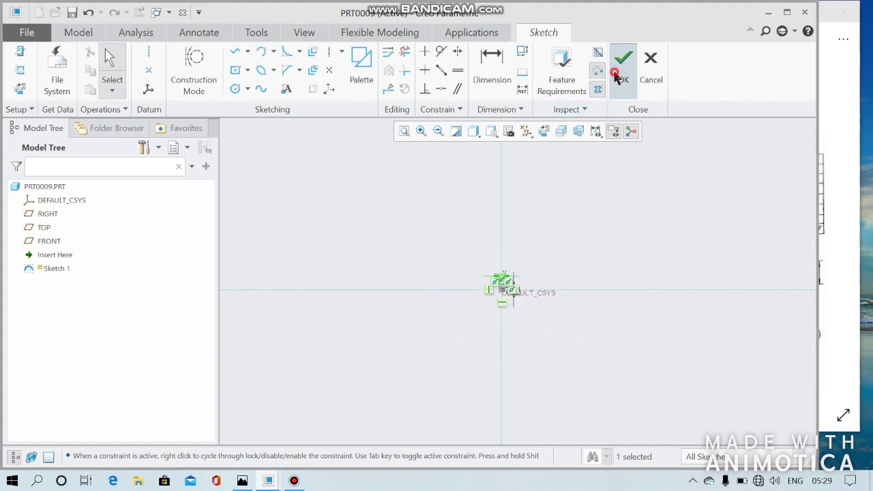
pyautogui.click(617, 72)
pyautogui.click(289, 65)
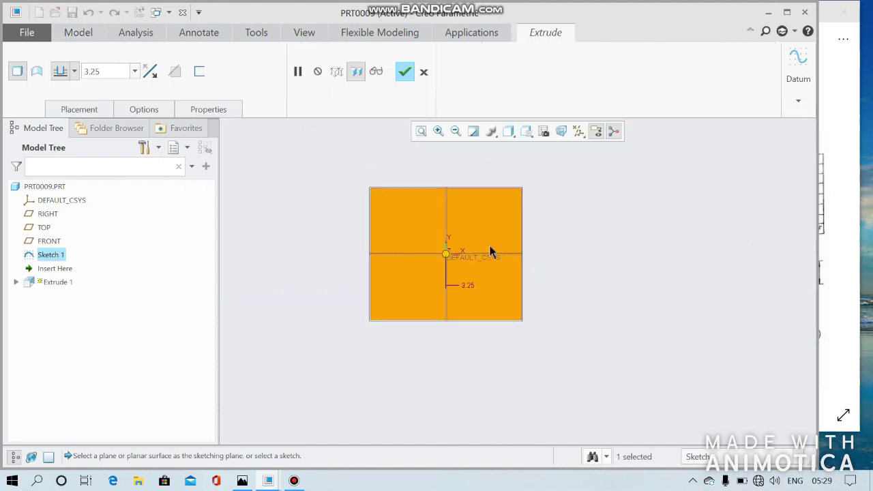
# Set the extrusion depth to the key length and accept the long rectangular bar.
pyautogui.moveTo(577, 245)
pyautogui.mouseDown(button='middle')
pyautogui.moveTo(612, 236)
pyautogui.moveTo(586, 248)
pyautogui.mouseUp(button='middle')
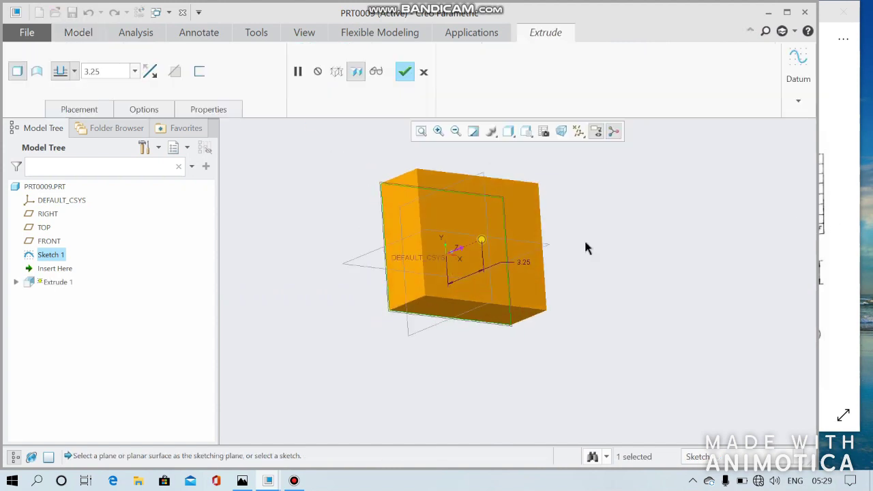
pyautogui.doubleClick(522, 264)
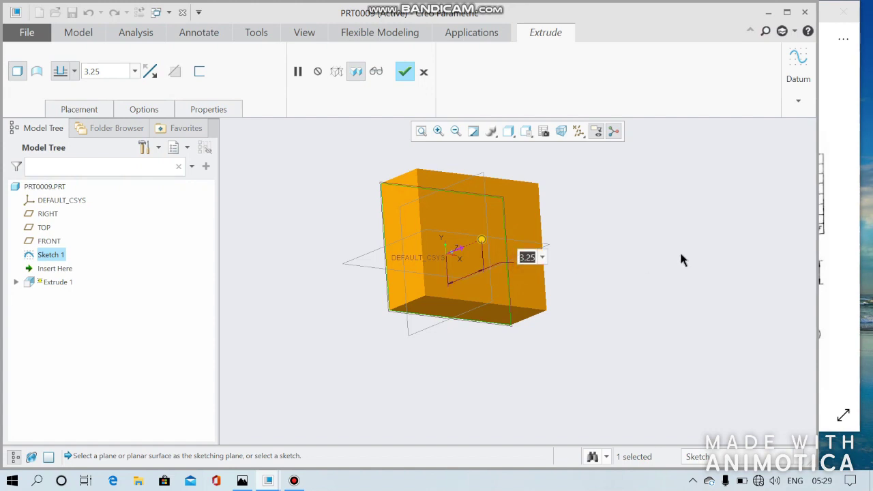
pyautogui.write('60')
pyautogui.press('Return')
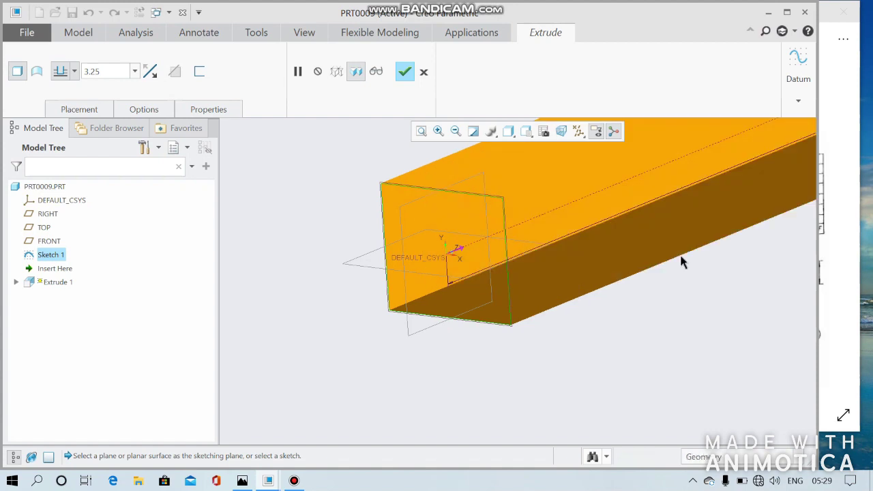
pyautogui.click(405, 71)
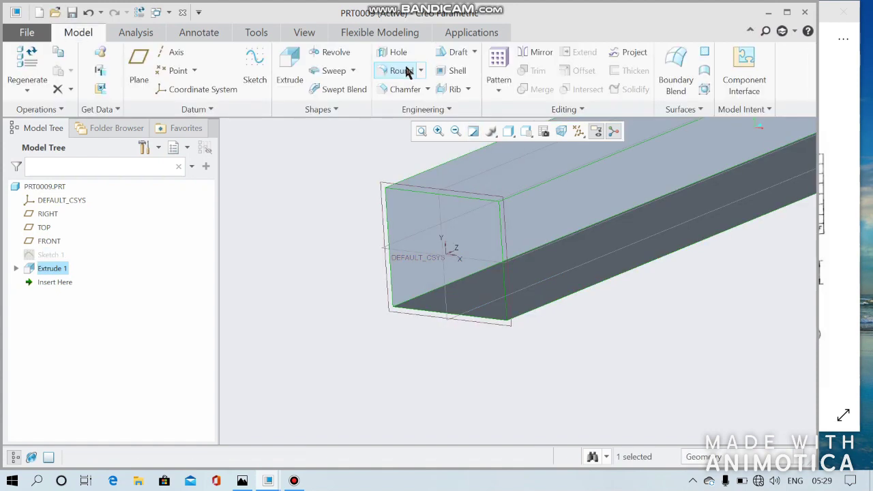
pyautogui.scroll(-3, 277, 189)
pyautogui.scroll(-2, 290, 208)
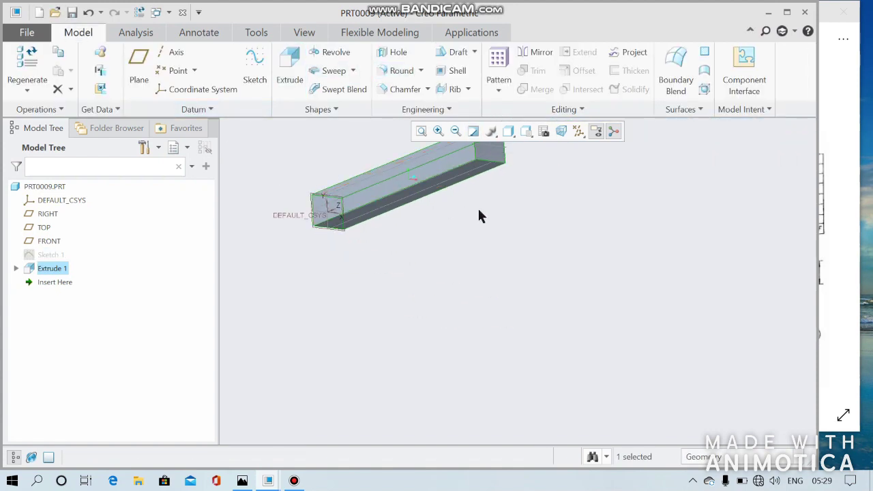
pyautogui.moveTo(477, 207); pyautogui.dragTo(497, 232, button='middle')
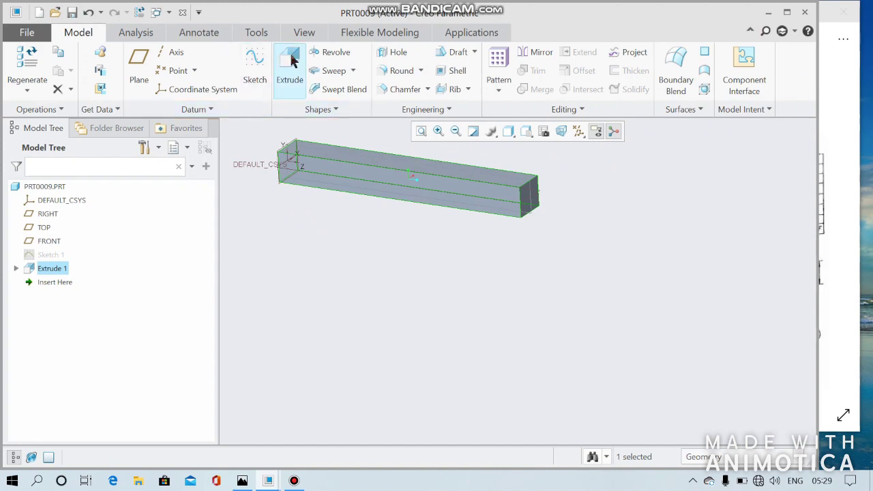
pyautogui.click(72, 12)
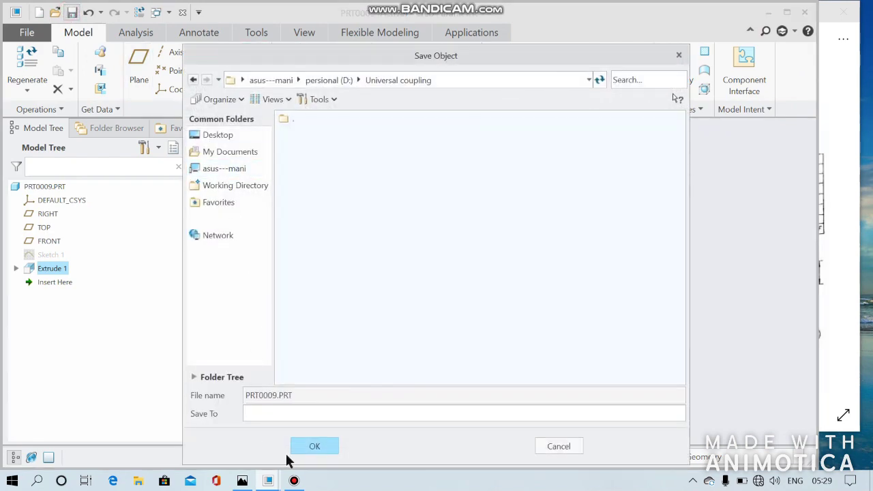
# Save PRT0009 and check the Universal Coupling reference drawing.
pyautogui.click(300, 449)
pyautogui.click(840, 196)
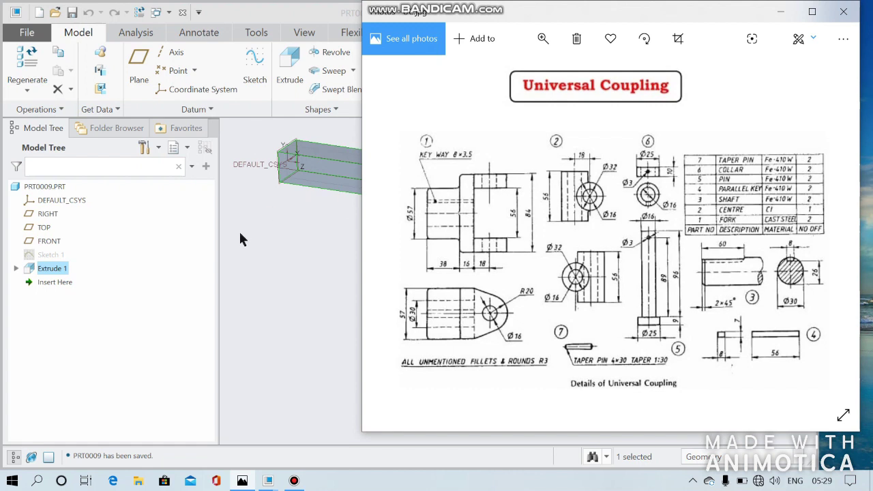
pyautogui.click(258, 162)
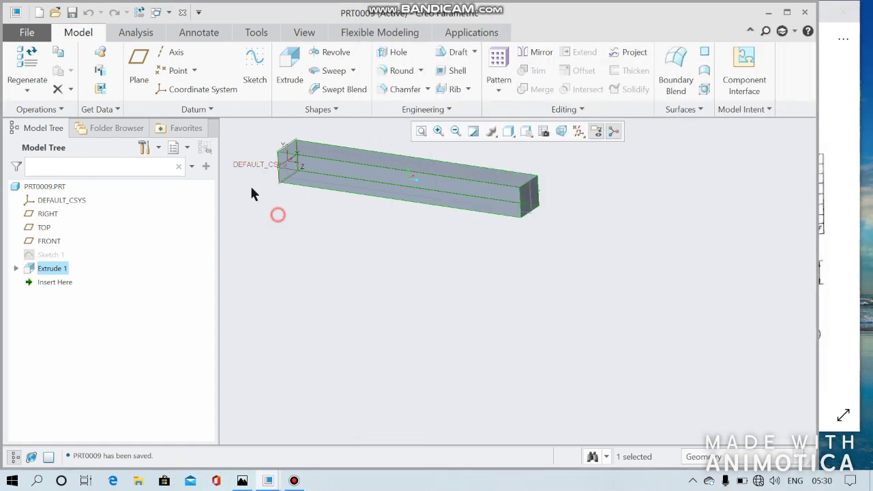
# Create new part PRT0010 from the mmns_harn_part template.
pyautogui.click(39, 12)
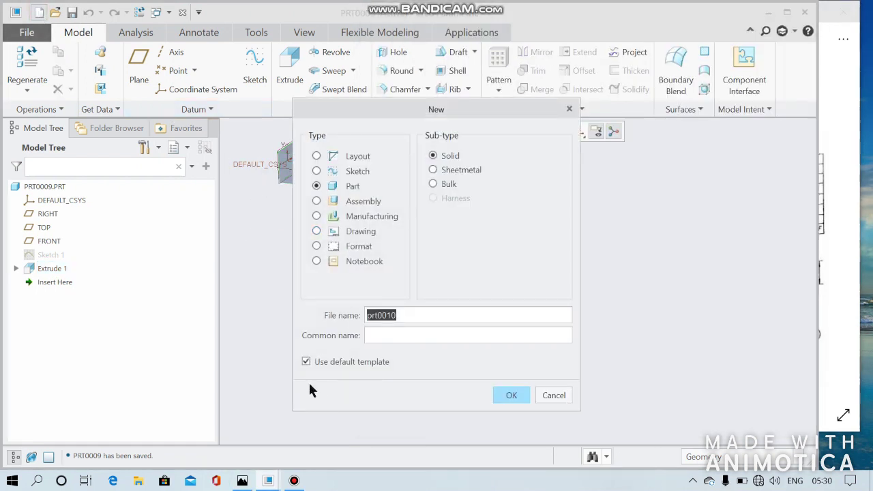
pyautogui.click(305, 363)
pyautogui.click(496, 394)
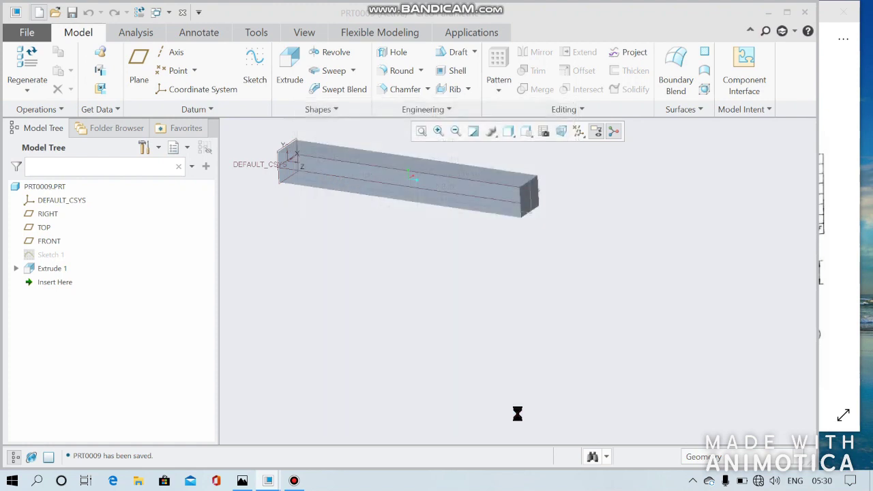
pyautogui.doubleClick(286, 210)
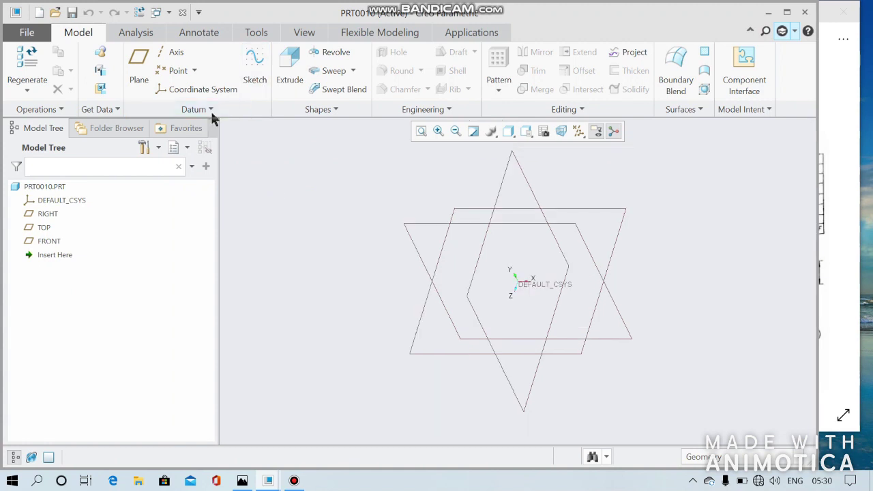
pyautogui.click(42, 240)
# Start a sketch on the FRONT plane, face it straight on, and view the reference drawing.
pyautogui.click(254, 68)
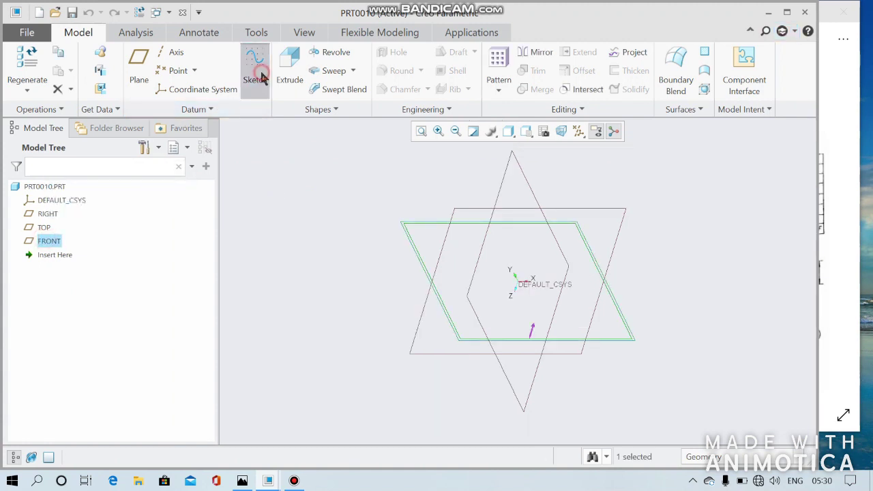
pyautogui.click(20, 88)
pyautogui.click(846, 179)
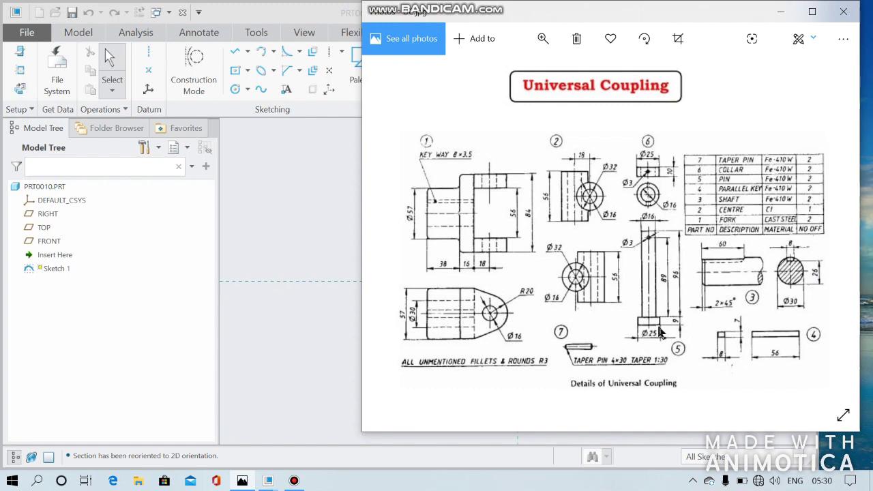
# Draw a centre-and-point circle at the origin with diameter 25 and finish the sketch.
pyautogui.click(334, 269)
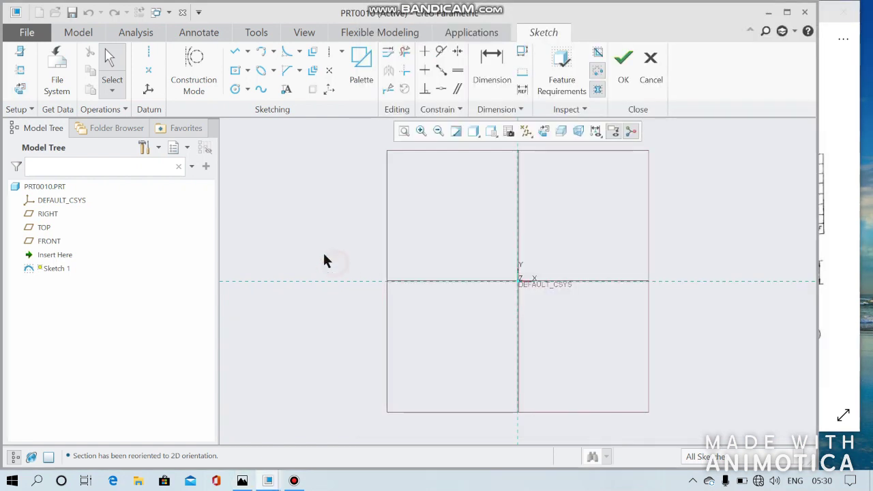
pyautogui.click(247, 91)
pyautogui.click(280, 106)
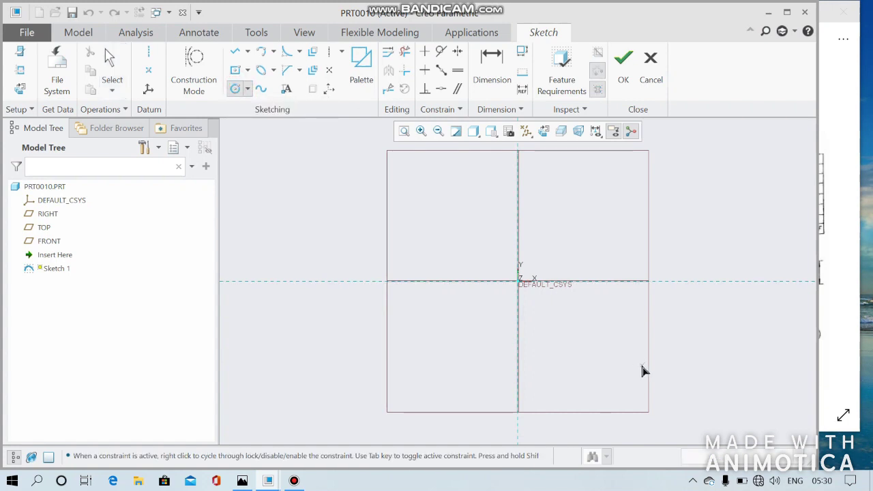
pyautogui.click(519, 281)
pyautogui.click(550, 260)
pyautogui.middleClick(521, 270)
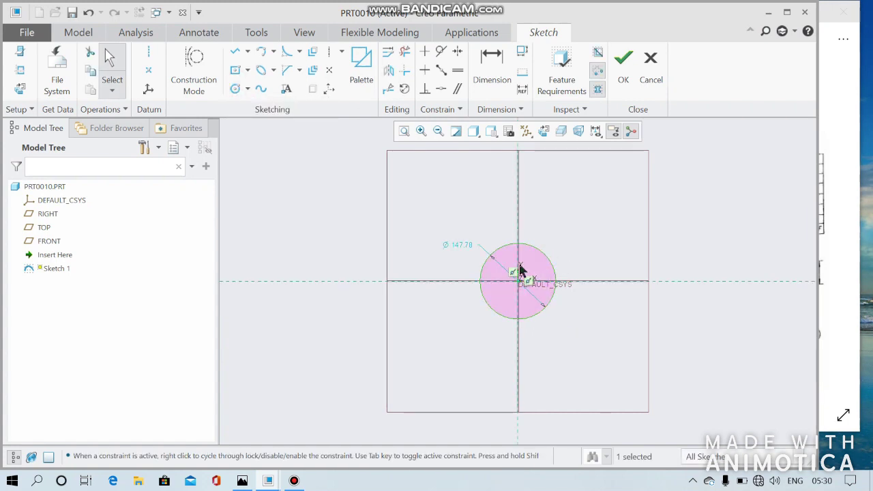
pyautogui.doubleClick(460, 244)
pyautogui.write('2')
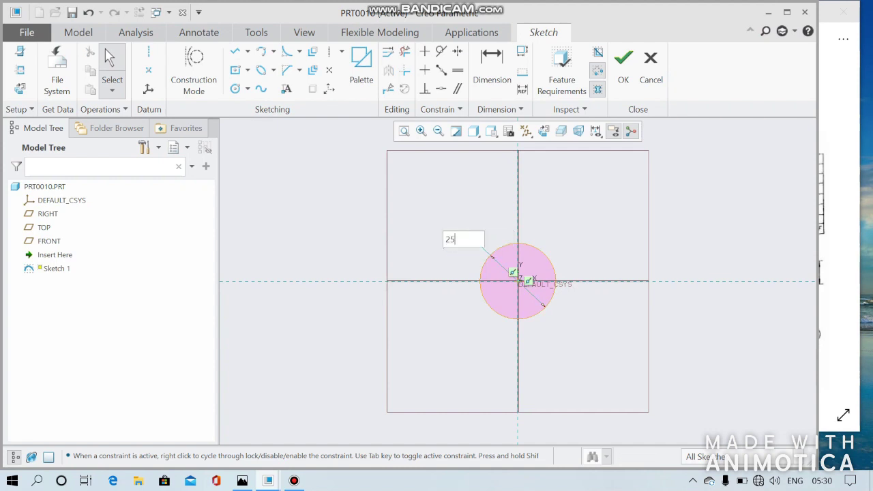
pyautogui.press('Return')
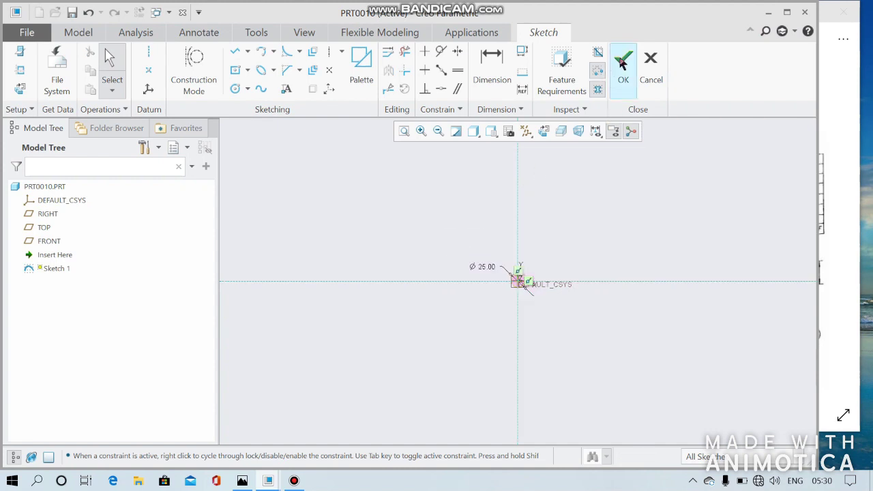
pyautogui.click(623, 61)
pyautogui.click(297, 58)
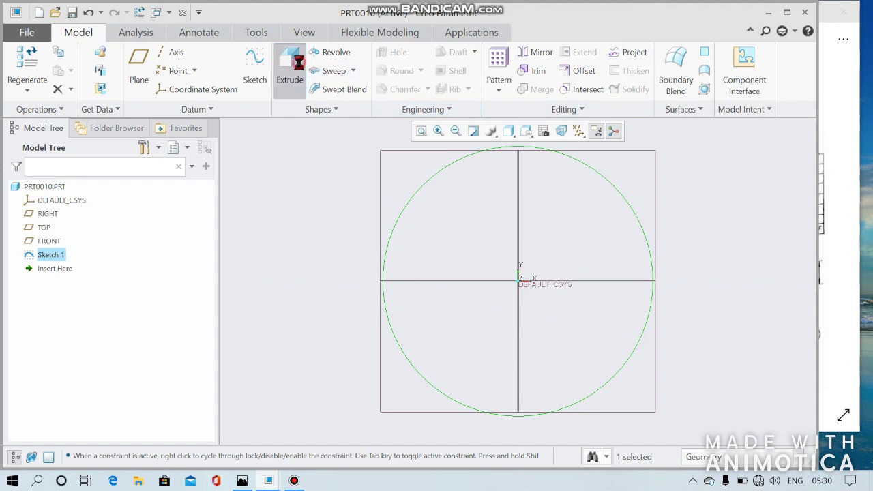
# Extrude the 25 mm circle to a depth of 9 and accept the disc.
pyautogui.click(826, 163)
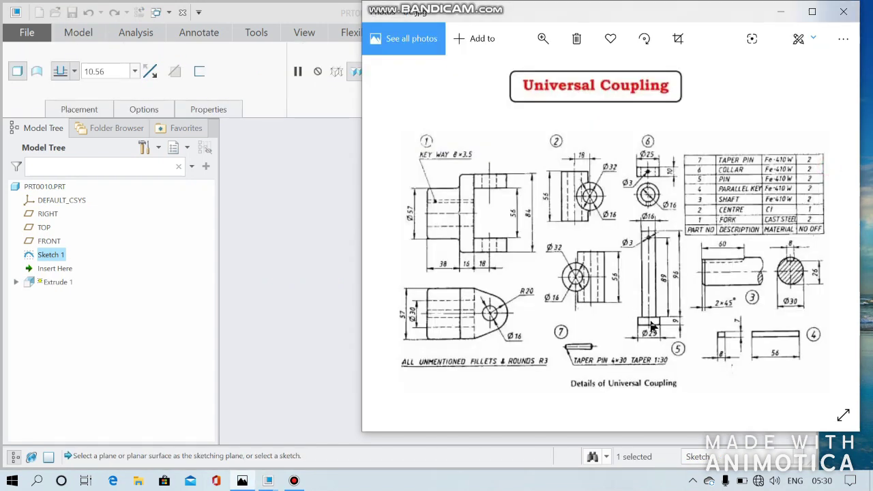
pyautogui.click(312, 168)
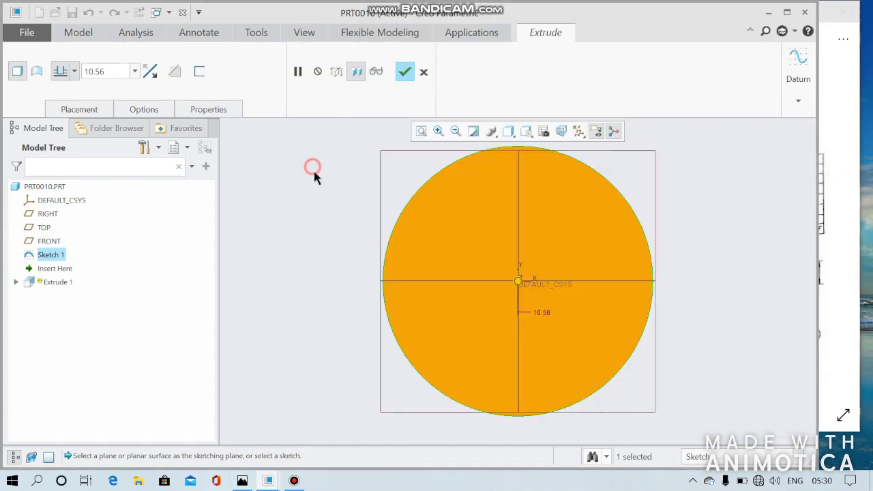
pyautogui.doubleClick(545, 314)
pyautogui.write('4')
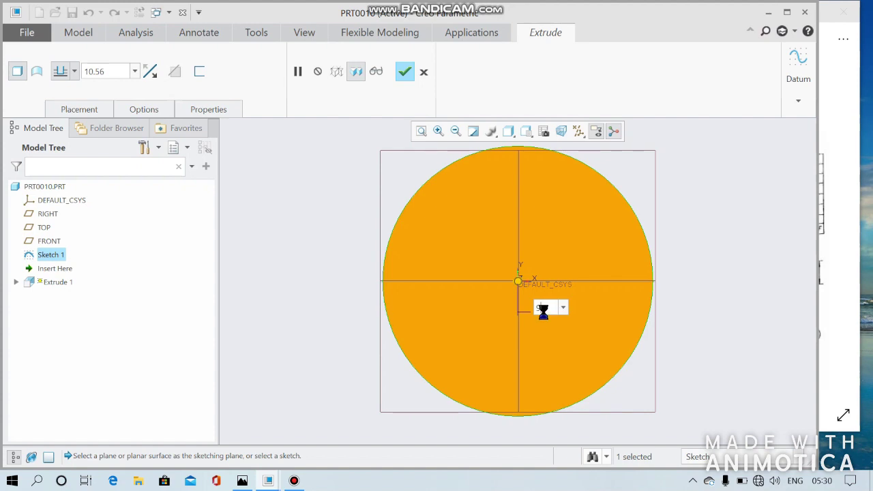
pyautogui.press('Return')
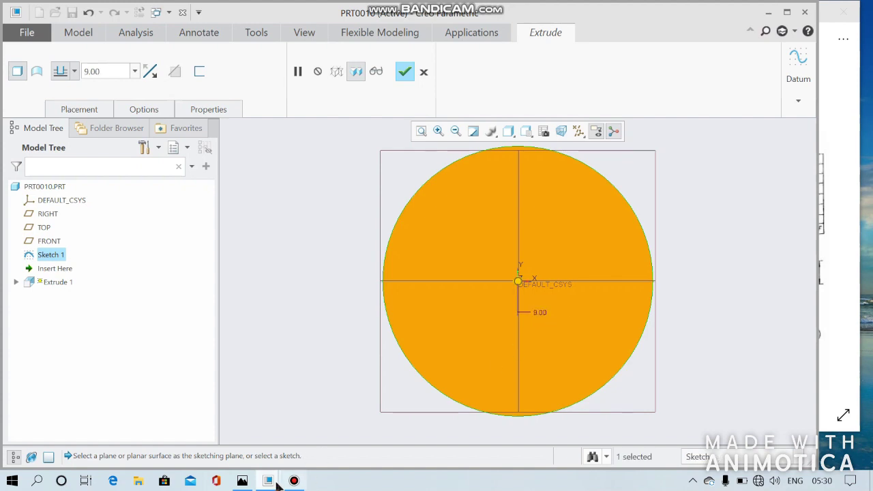
pyautogui.click(293, 481)
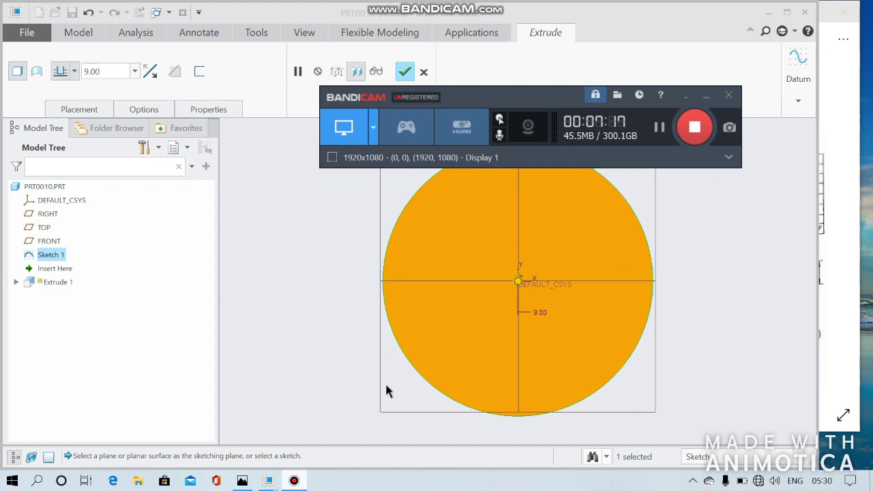
pyautogui.click(708, 94)
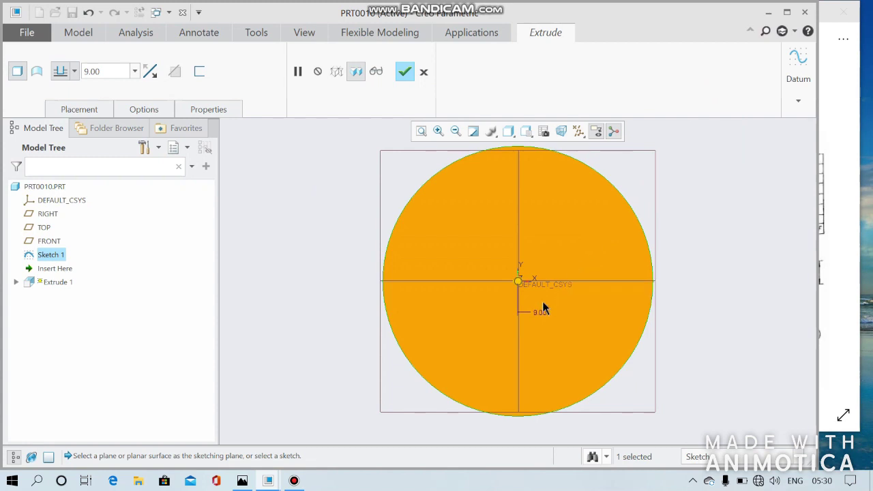
pyautogui.click(409, 70)
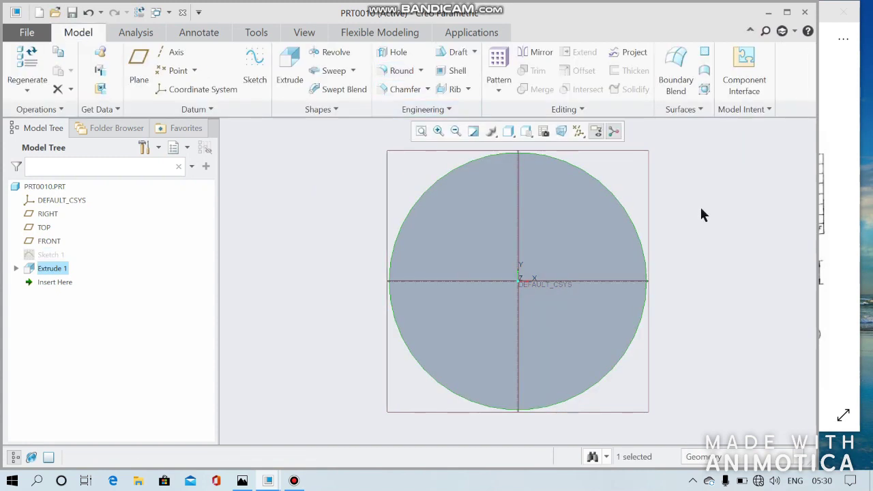
pyautogui.click(825, 167)
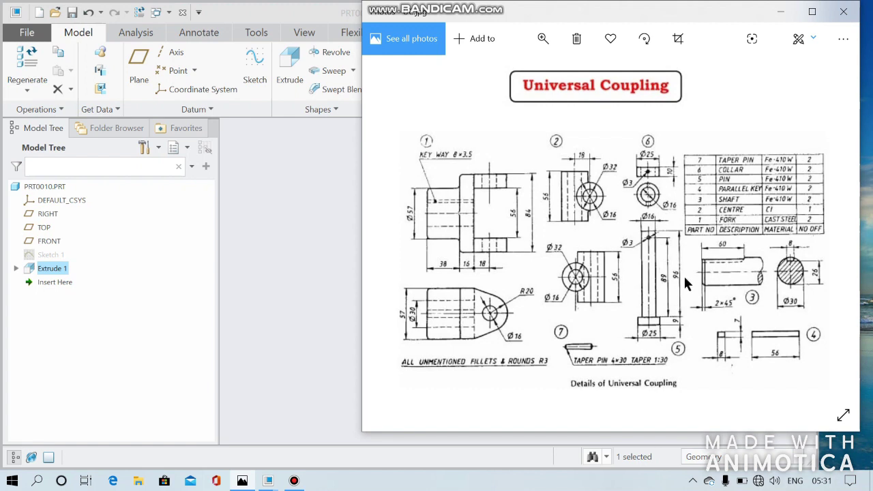
pyautogui.click(318, 279)
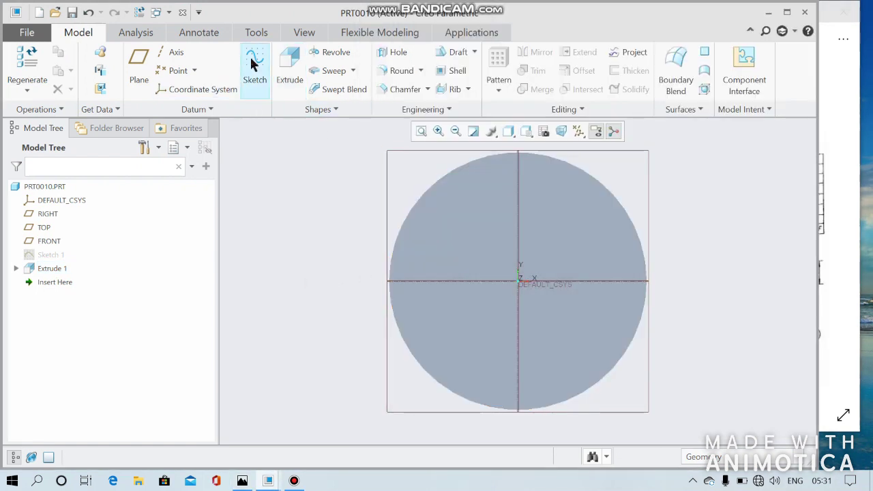
pyautogui.click(468, 241)
# Sketch an 18 mm diameter circle at the origin on the disc face.
pyautogui.click(266, 79)
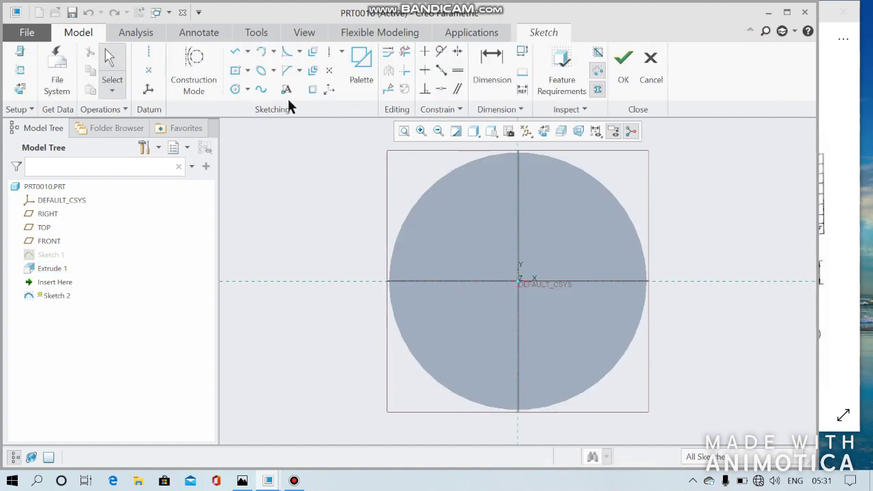
pyautogui.click(238, 91)
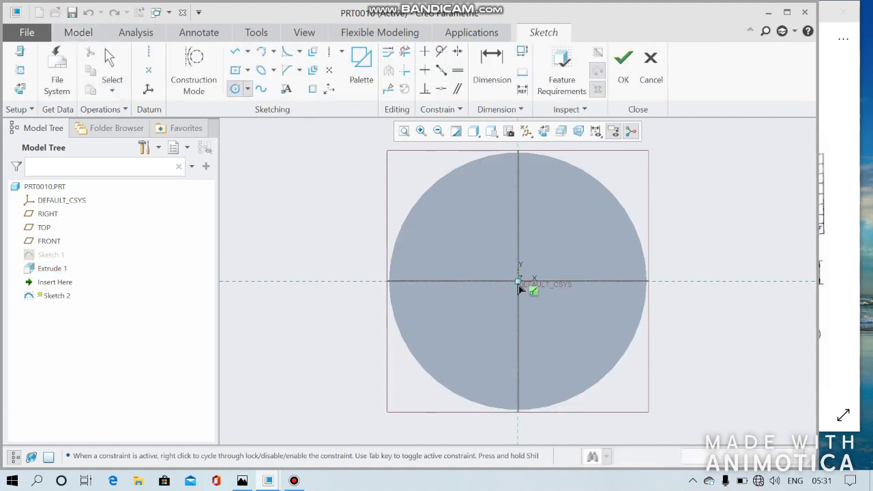
pyautogui.click(537, 264)
pyautogui.click(537, 265)
pyautogui.middleClick(537, 264)
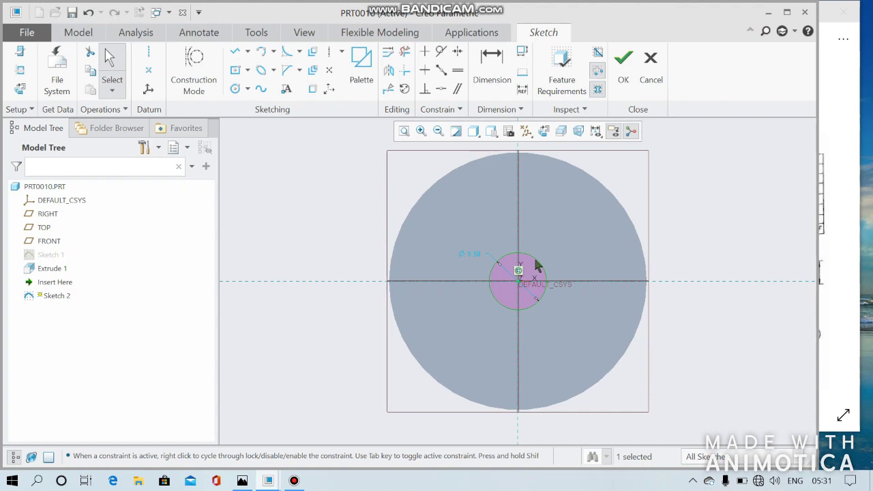
pyautogui.doubleClick(470, 254)
pyautogui.write('16')
pyautogui.press('Return')
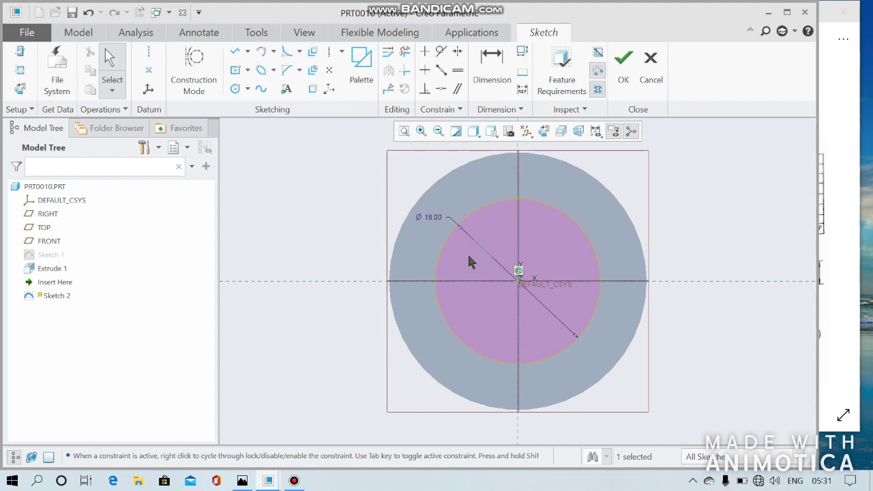
pyautogui.click(626, 64)
# Extrude the circle 96 deep into the shaft and orbit to a 3D view.
pyautogui.click(289, 69)
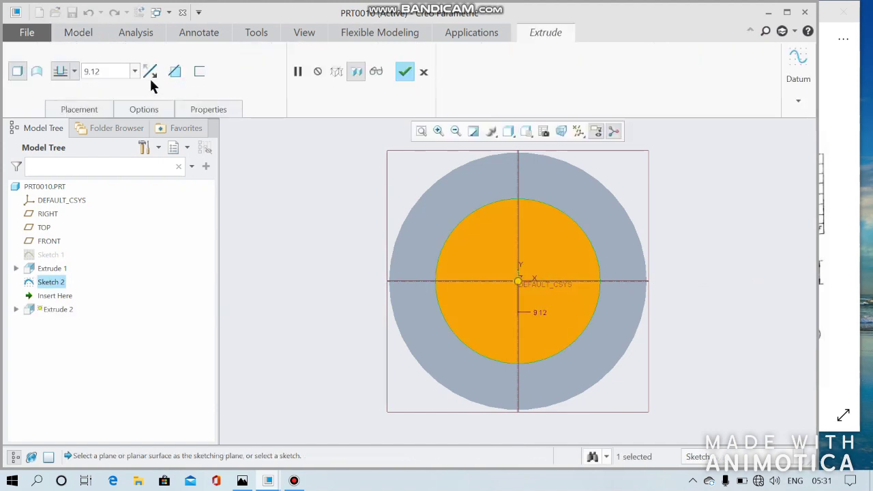
pyautogui.doubleClick(107, 72)
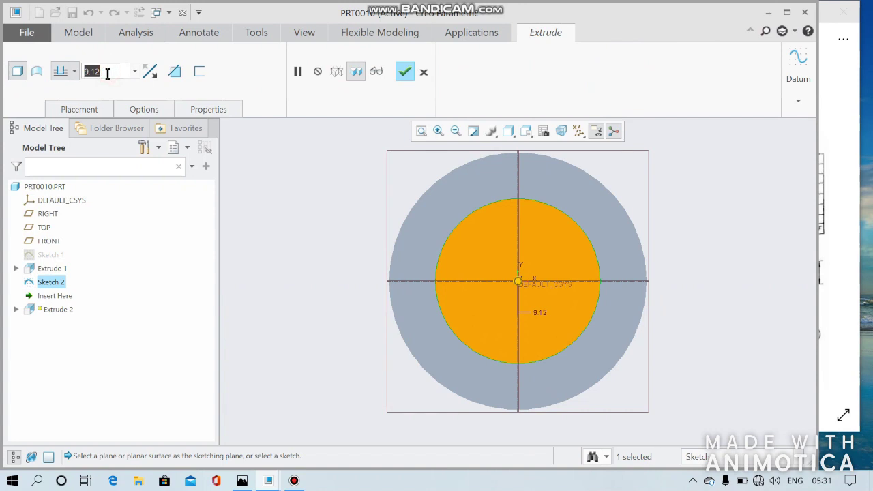
pyautogui.write('96')
pyautogui.press('Return')
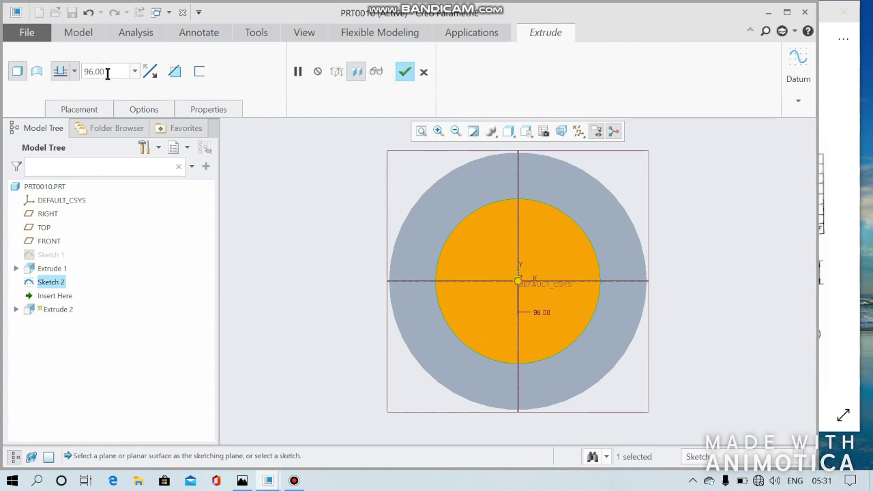
pyautogui.click(404, 71)
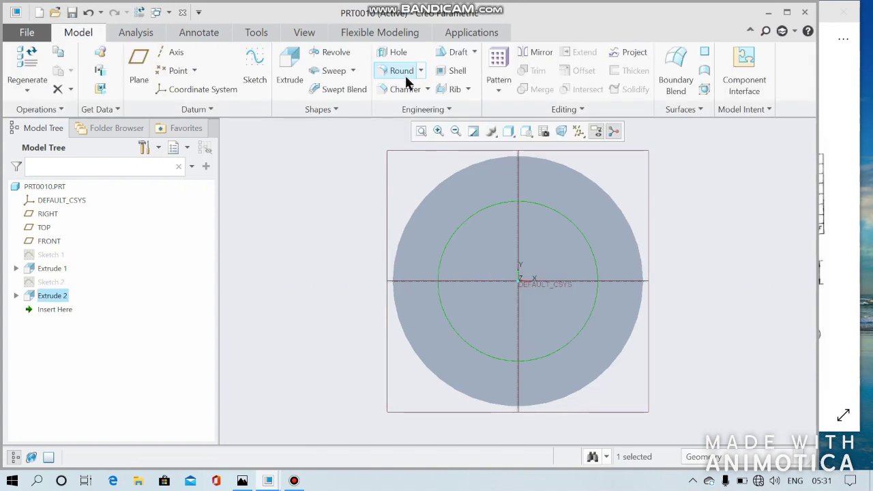
pyautogui.moveTo(546, 166)
pyautogui.mouseDown(button='middle')
pyautogui.moveTo(652, 189)
pyautogui.moveTo(649, 210)
pyautogui.mouseUp(button='middle')
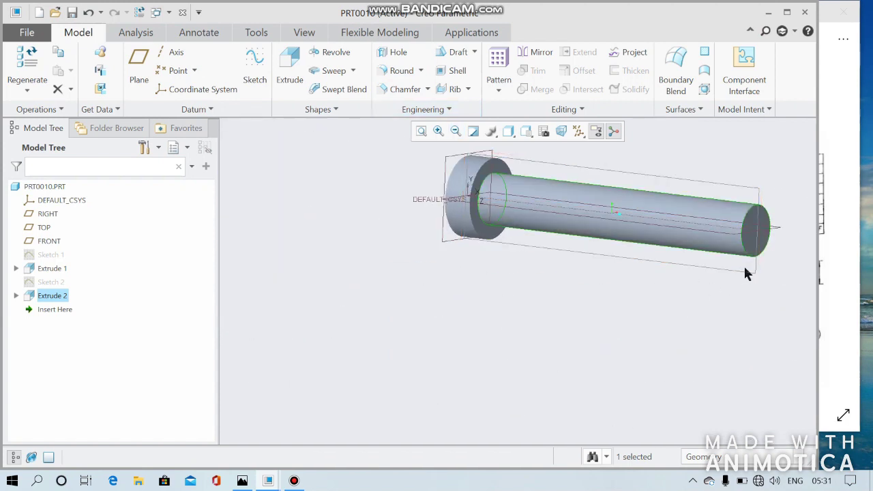
# Sketch on RIGHT with the shaft end face as reference and draw a construction line from the shaft's left end.
pyautogui.click(750, 271)
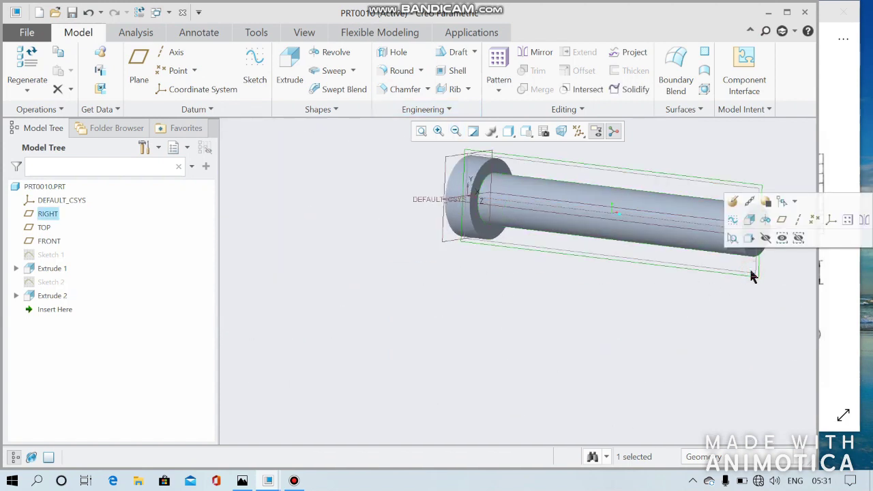
pyautogui.click(733, 219)
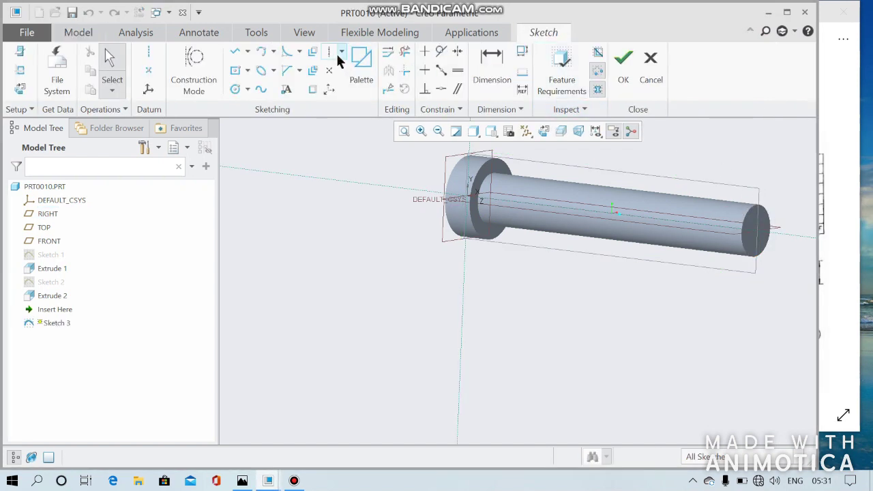
pyautogui.click(20, 89)
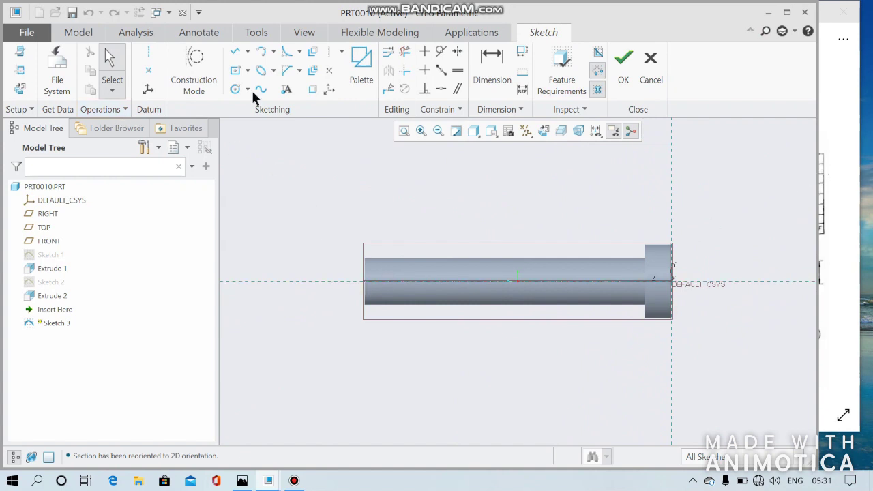
pyautogui.click(193, 65)
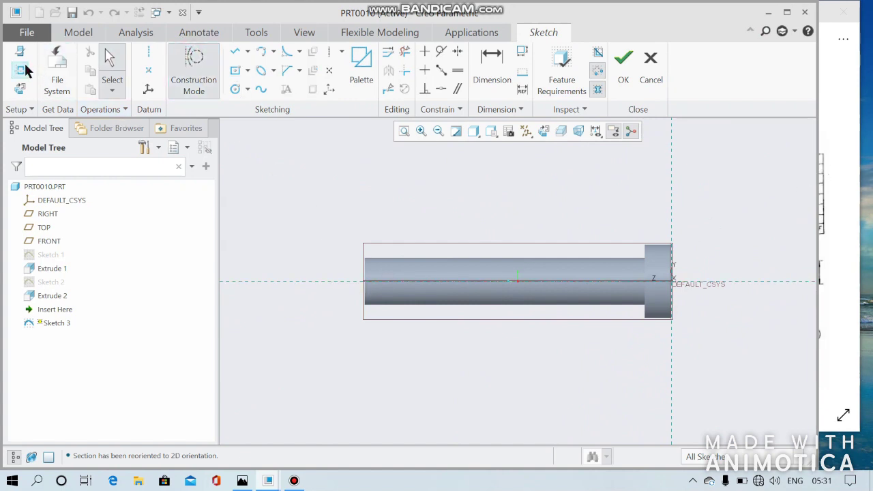
pyautogui.click(25, 68)
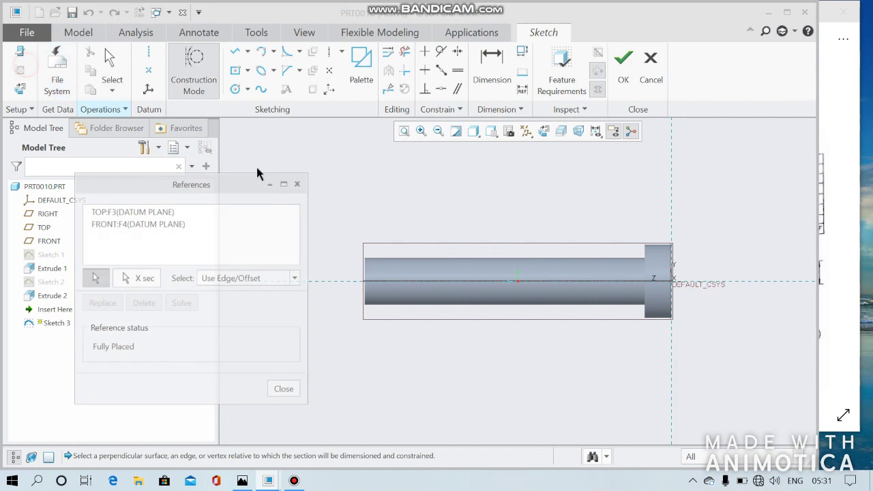
pyautogui.click(365, 273)
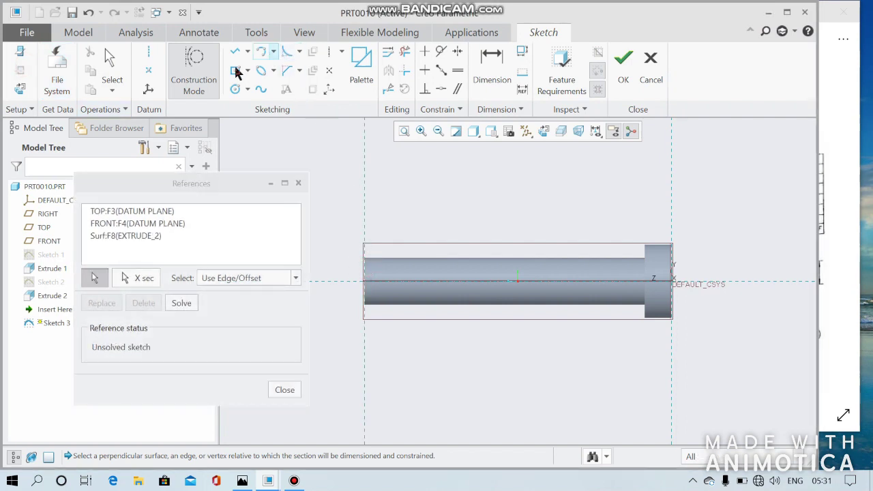
pyautogui.click(234, 53)
pyautogui.click(192, 63)
pyautogui.click(366, 283)
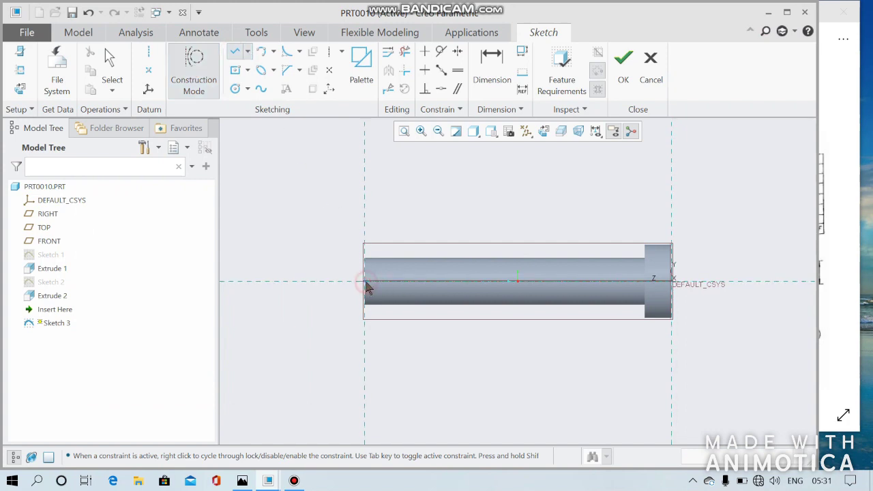
pyautogui.click(436, 283)
pyautogui.middleClick(448, 288)
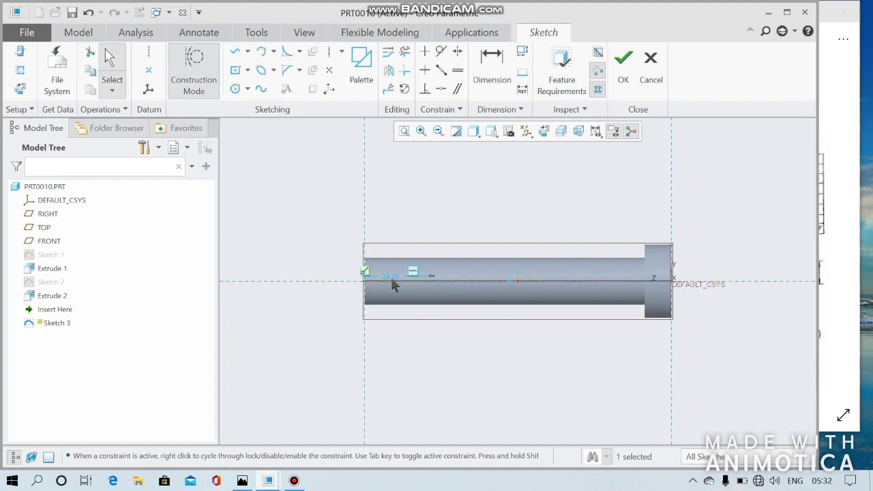
# Shorten the line's 24.02 length dimension, checking the Universal Coupling drawing.
pyautogui.click(392, 277)
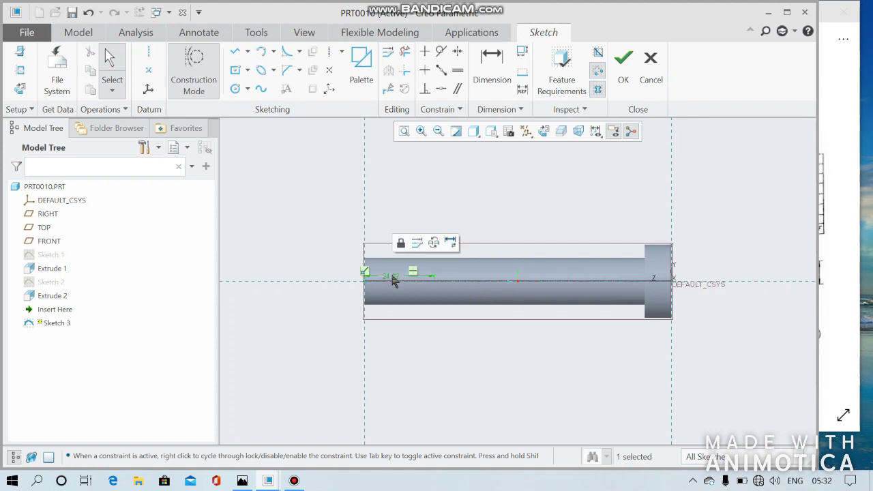
pyautogui.doubleClick(392, 277)
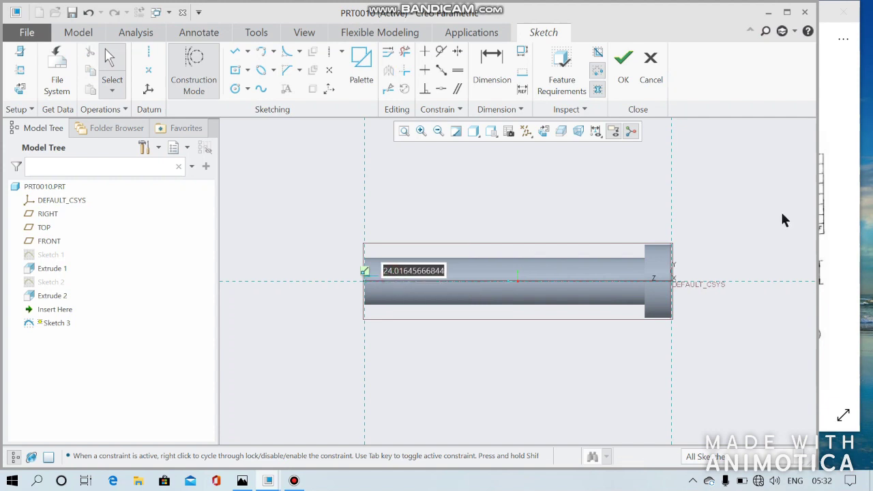
pyautogui.click(835, 196)
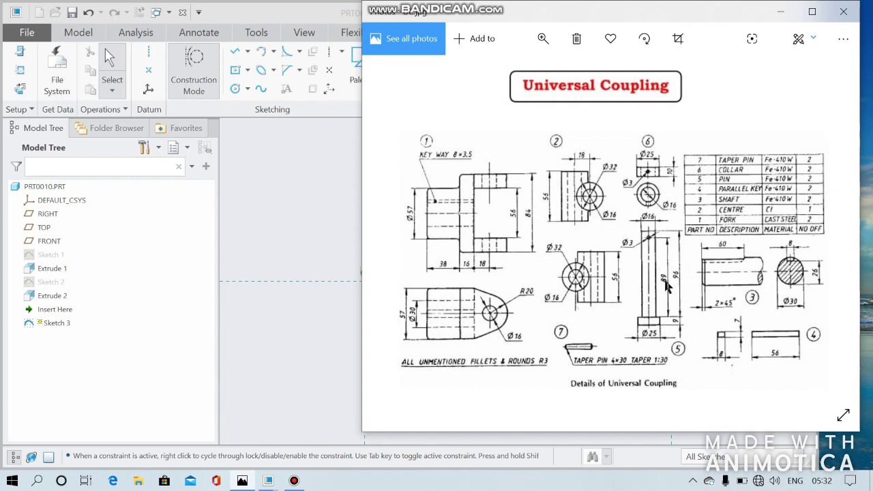
pyautogui.click(304, 276)
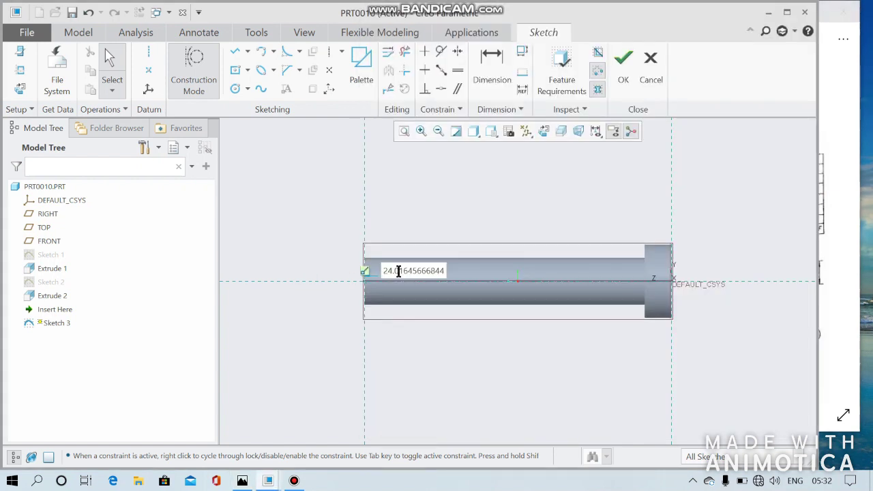
pyautogui.click(444, 271)
pyautogui.moveTo(380, 280); pyautogui.dragTo(375, 273)
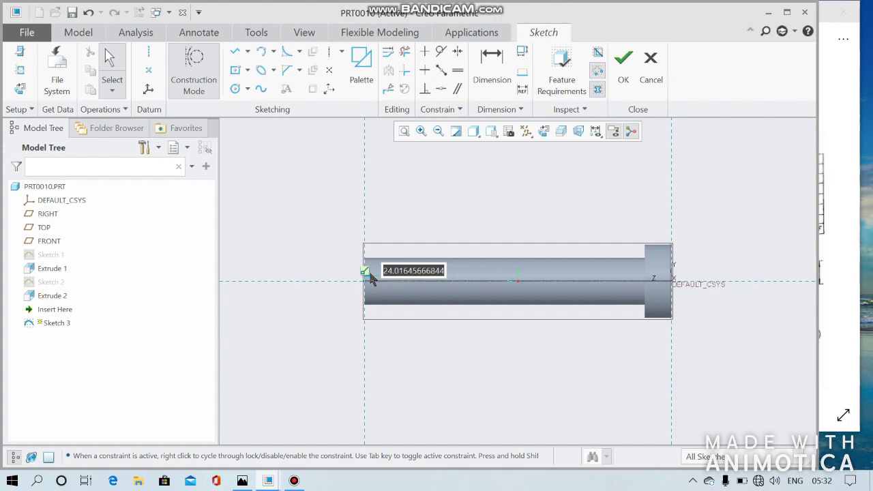
pyautogui.write('96-89')
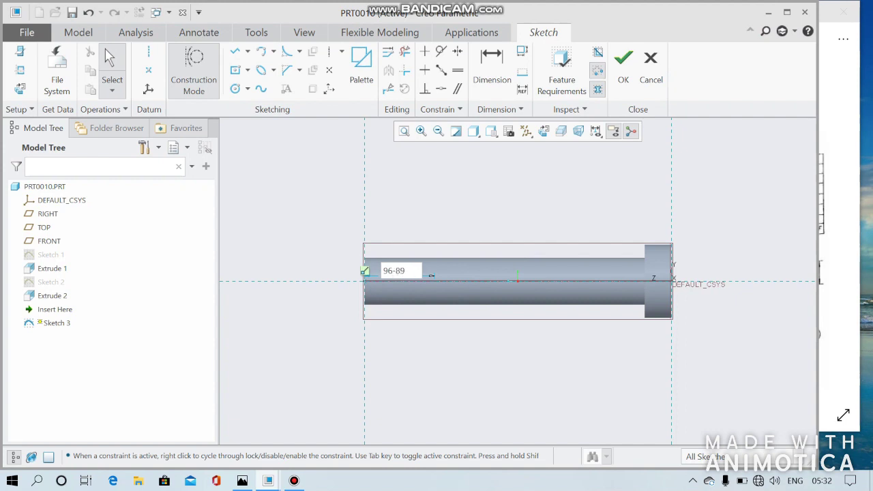
pyautogui.press('Return')
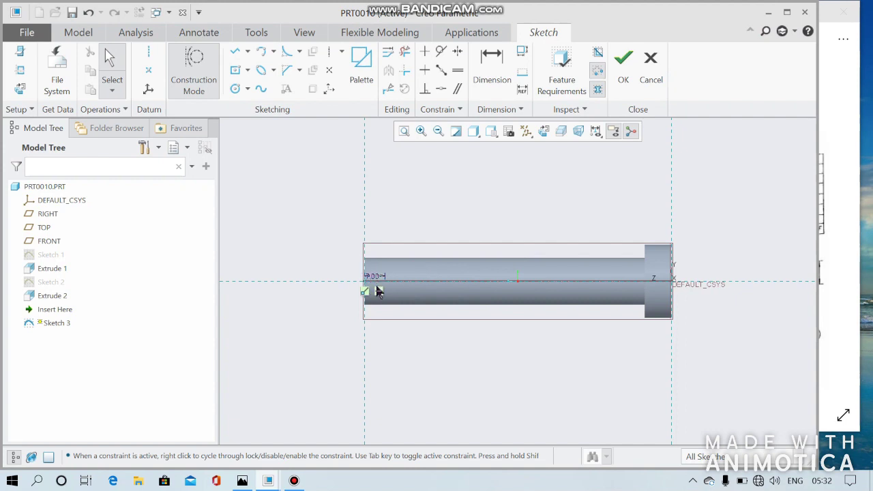
pyautogui.click(855, 268)
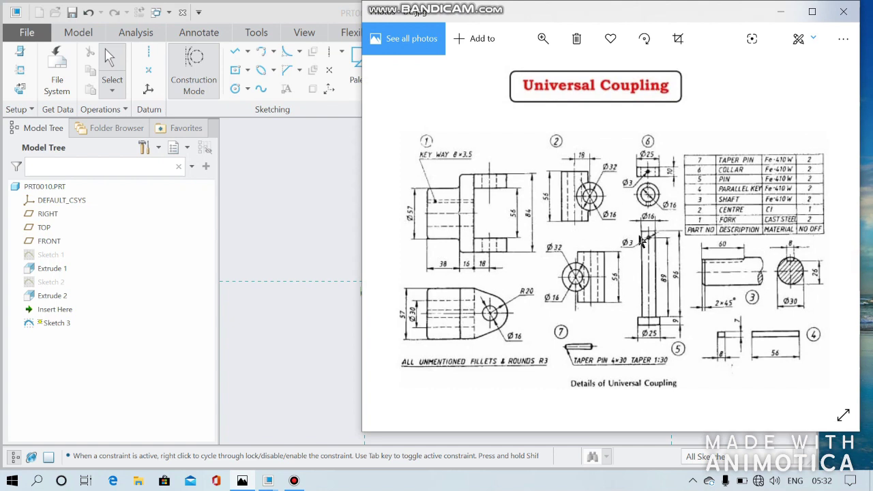
pyautogui.click(277, 227)
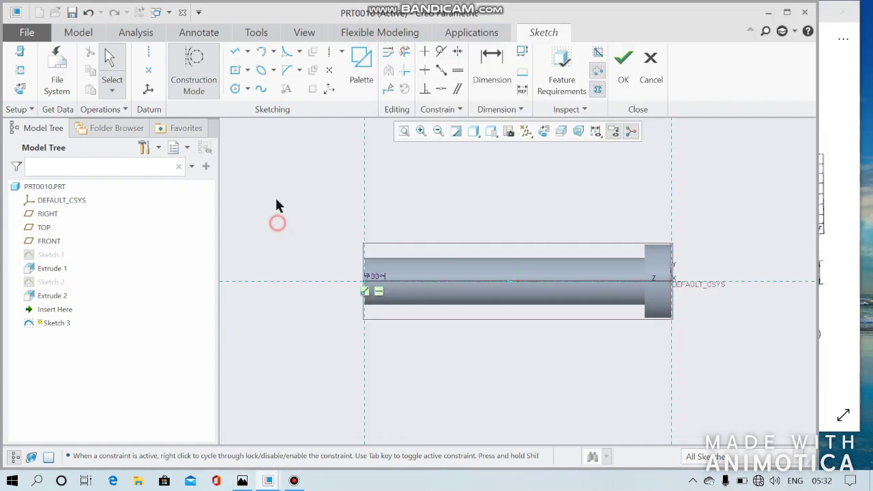
# Place a circle on the shaft axis, then undo the mistaken circles.
pyautogui.click(230, 89)
pyautogui.click(386, 283)
pyautogui.click(365, 282)
pyautogui.hotkey('ctrl', 'z')
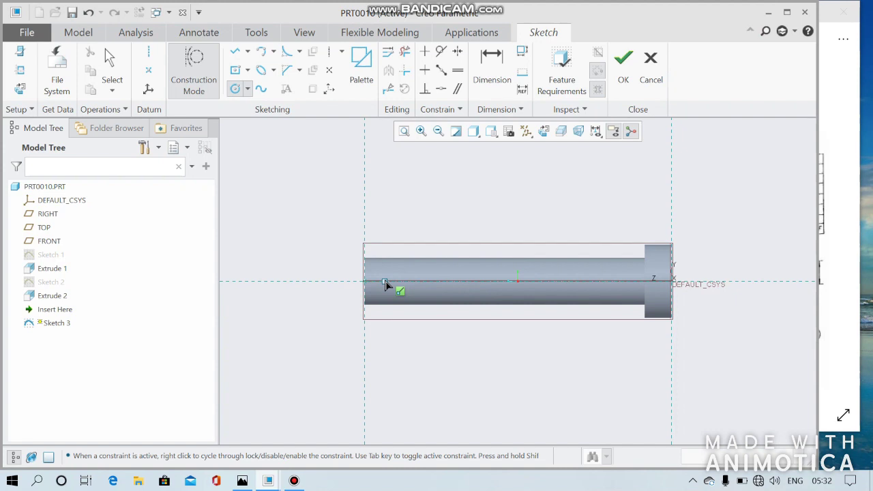
pyautogui.hotkey('ctrl', 'z')
pyautogui.click(387, 283)
pyautogui.click(203, 74)
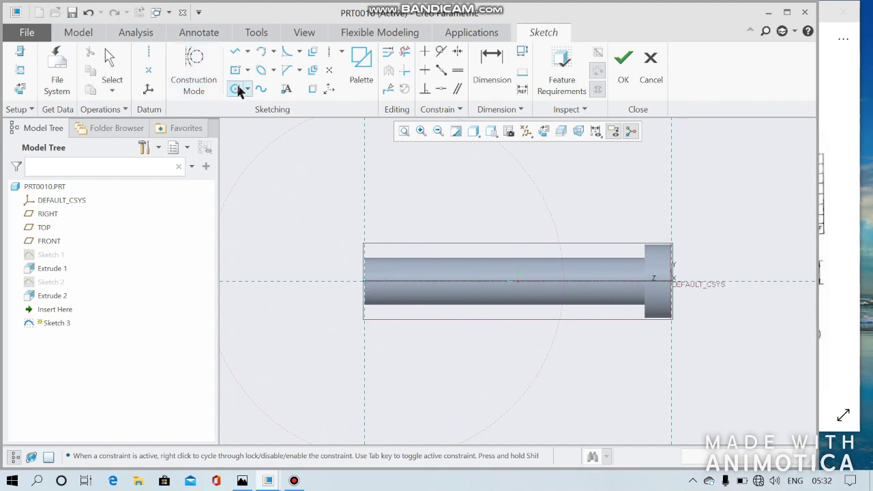
# Draw a circle on the axis 7.00 from the left end with diameter 3.
pyautogui.click(385, 281)
pyautogui.click(392, 273)
pyautogui.middleClick(395, 278)
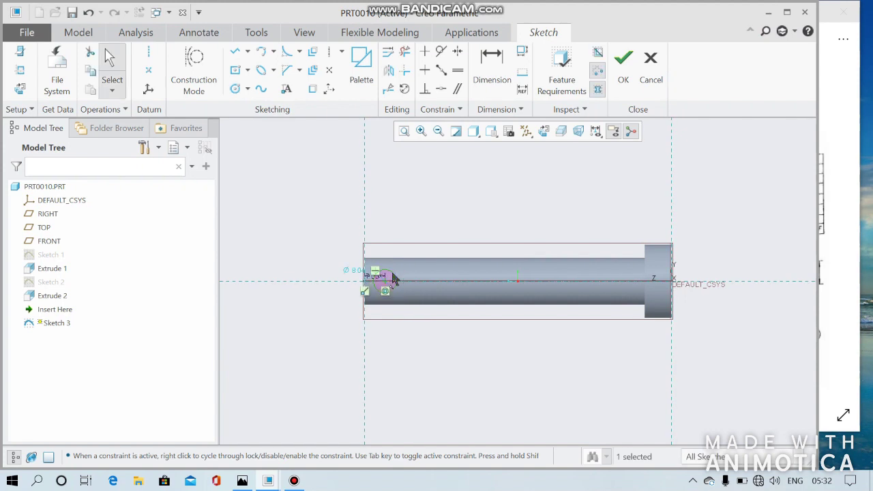
pyautogui.scroll(3, 394, 305)
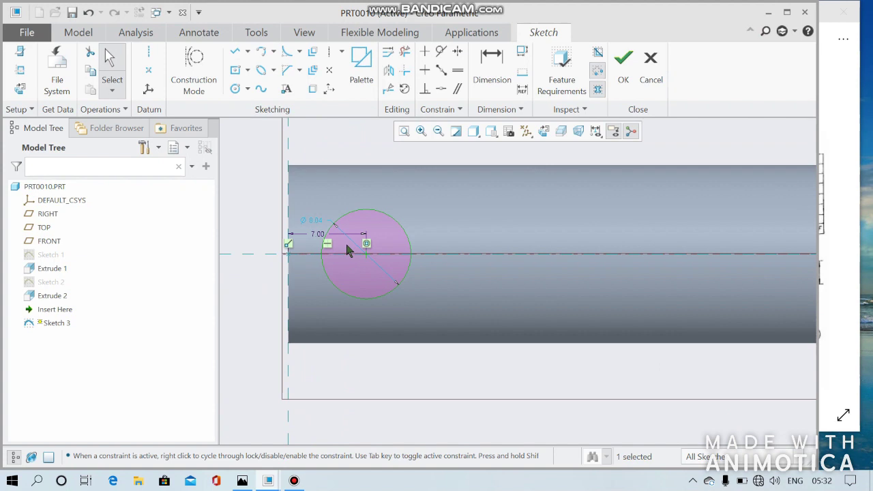
pyautogui.doubleClick(314, 221)
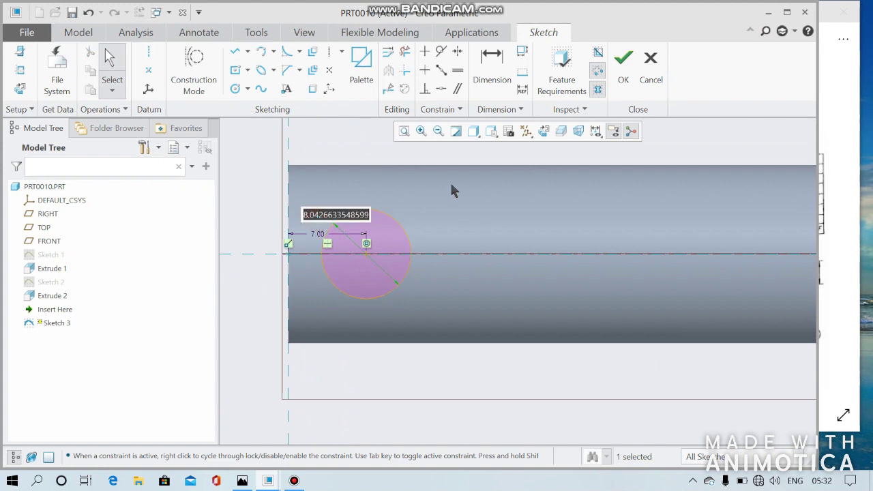
pyautogui.write('3')
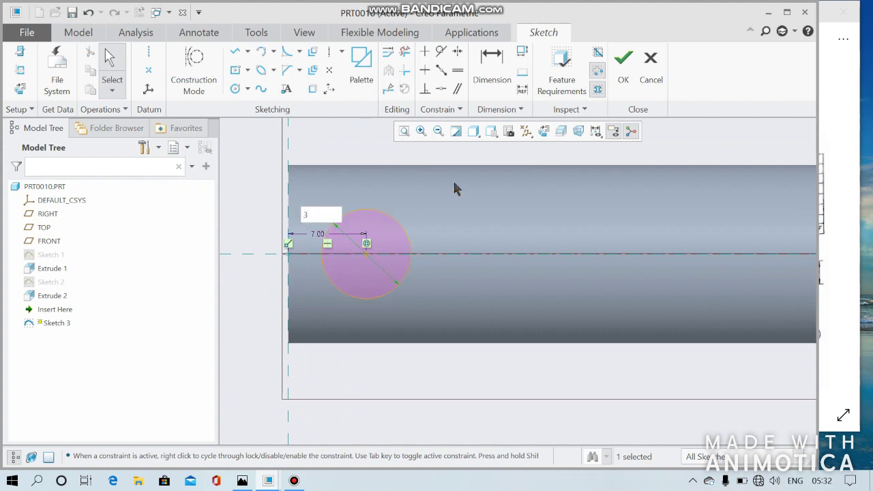
pyautogui.press('Return')
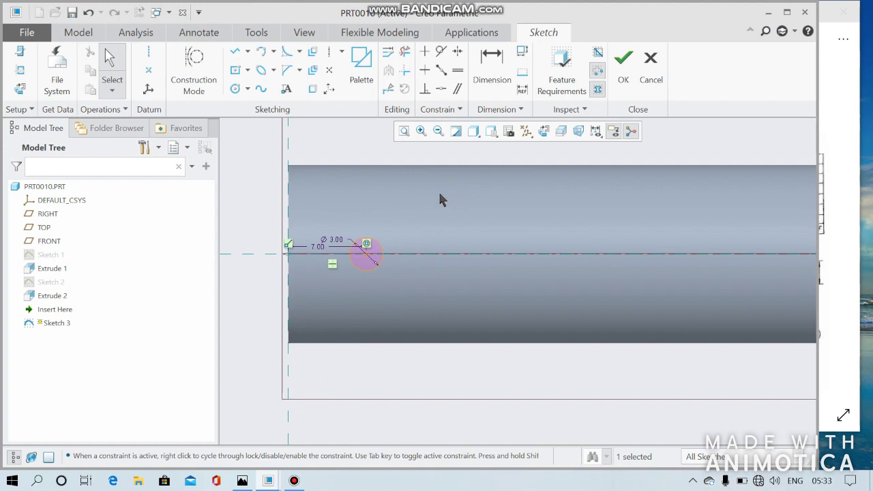
# Extrude the Ø3 circle symmetrically through the shaft as Extrude 3.
pyautogui.click(624, 66)
pyautogui.click(292, 62)
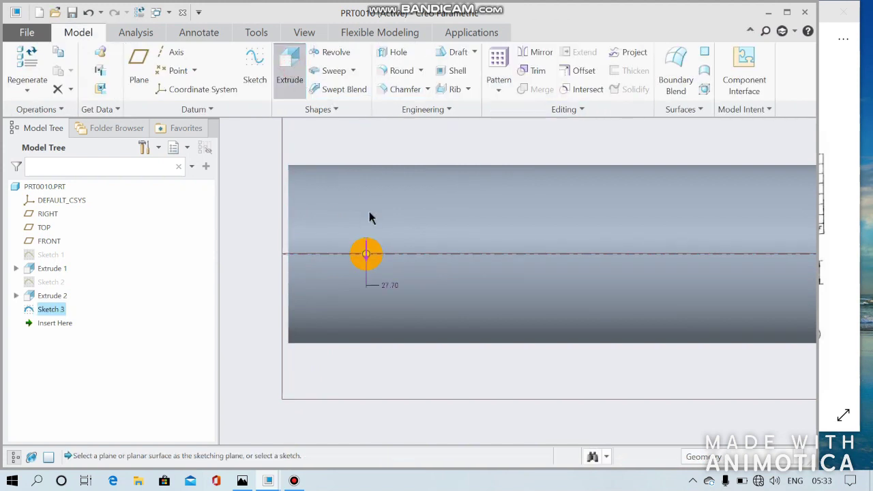
pyautogui.moveTo(414, 375); pyautogui.dragTo(446, 362, button='middle')
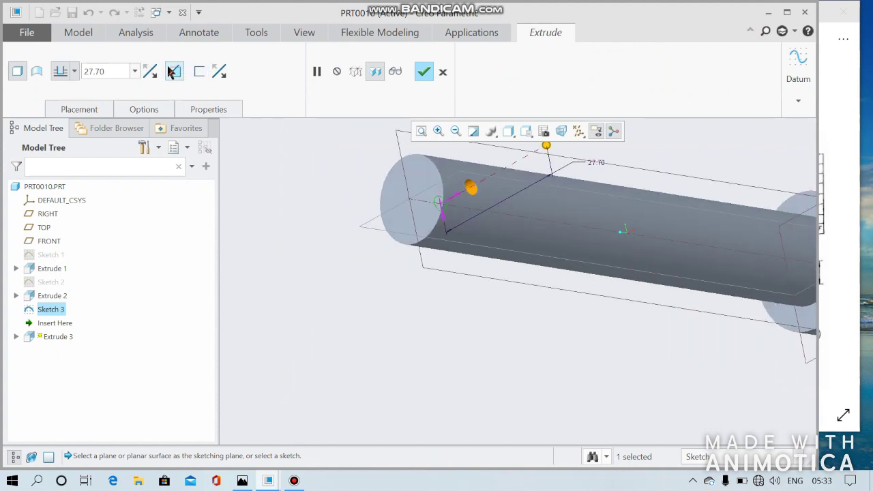
pyautogui.click(74, 72)
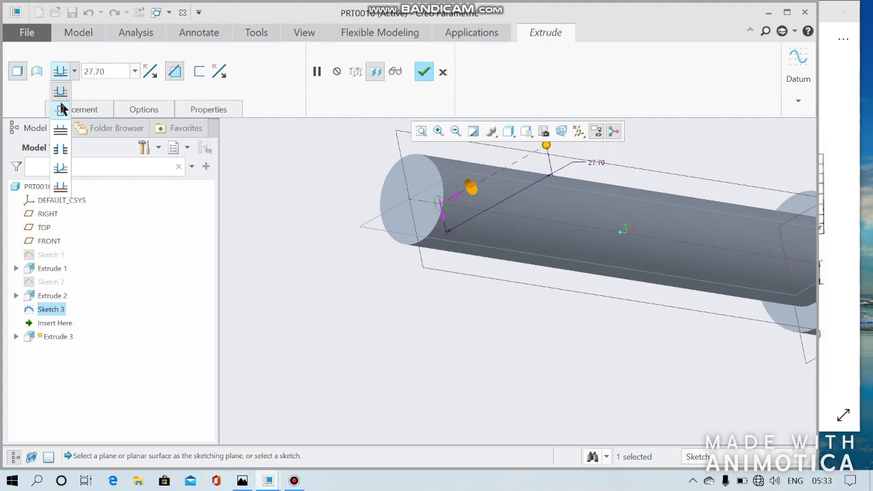
pyautogui.click(61, 109)
pyautogui.hotkey('ctrl', 'd')
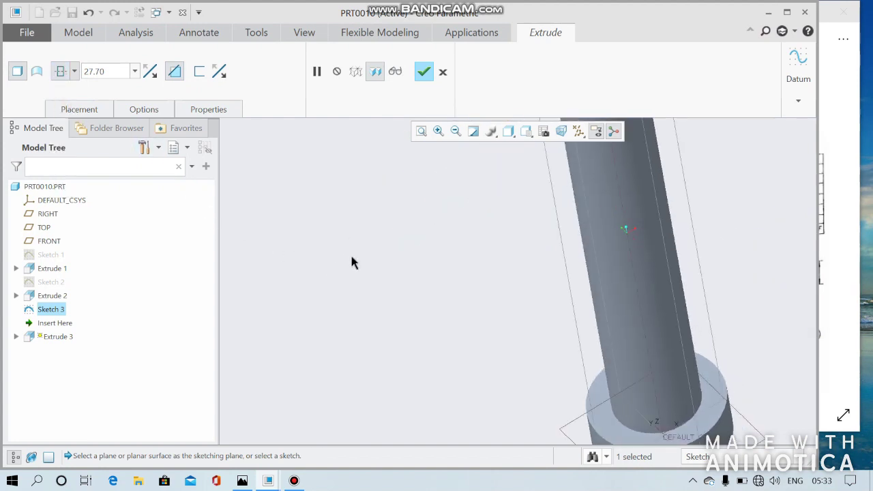
pyautogui.click(424, 75)
# Inspect the shaft's cross-hole and compare it with the Universal Coupling drawing.
pyautogui.moveTo(550, 237); pyautogui.dragTo(479, 190, button='middle')
pyautogui.scroll(5, 479, 194)
pyautogui.scroll(-2, 486, 190)
pyautogui.scroll(-2, 479, 205)
pyautogui.scroll(-2, 479, 216)
pyautogui.click(831, 255)
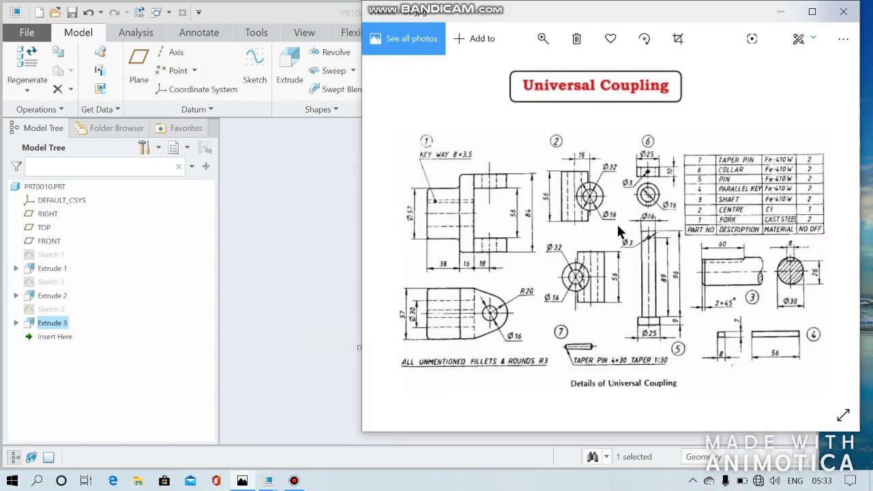
pyautogui.click(278, 217)
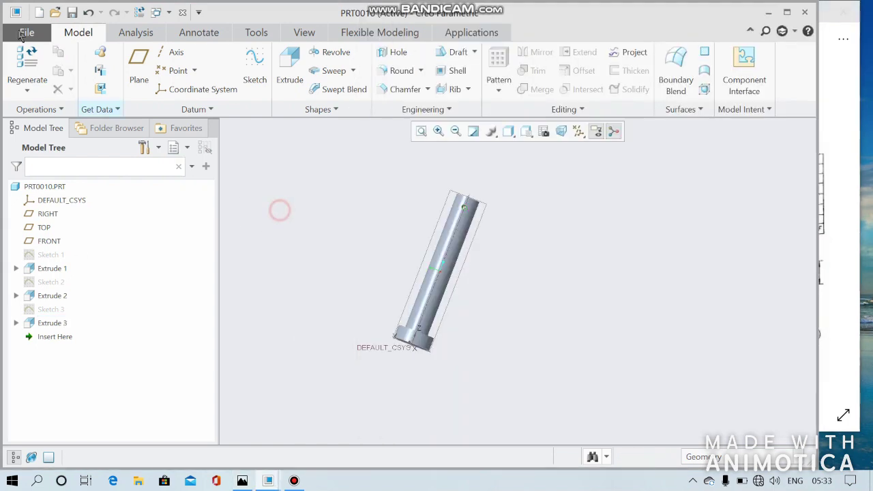
# Save PRT0010, then create new part PRT0011 with default settings and select its FRONT plane.
pyautogui.click(72, 12)
pyautogui.click(307, 447)
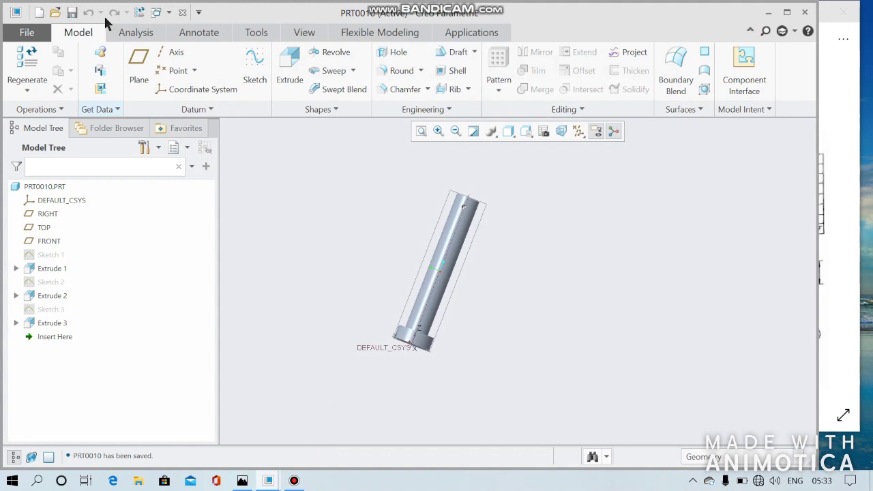
pyautogui.click(39, 12)
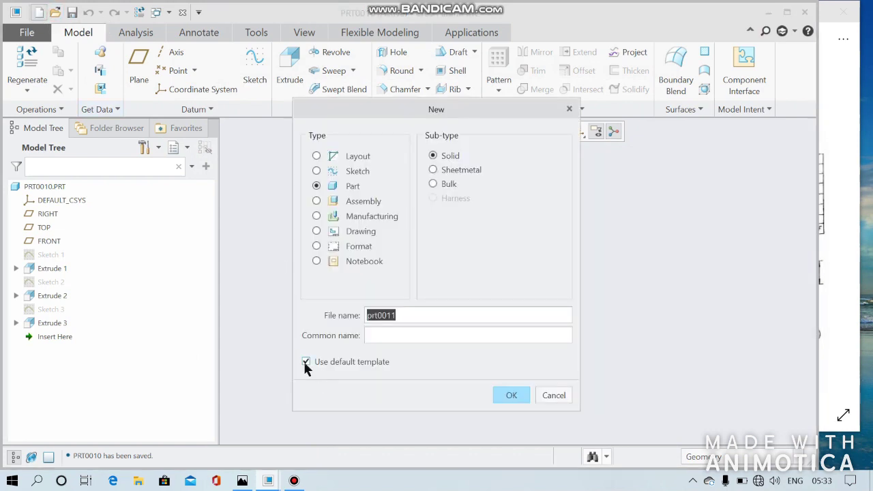
pyautogui.press('Return')
pyautogui.hotkey('alt', 'Tab')
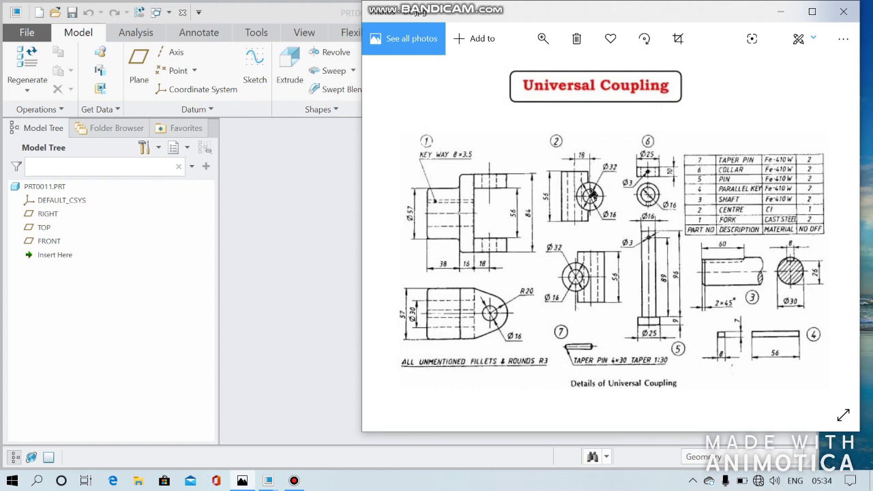
pyautogui.click(288, 175)
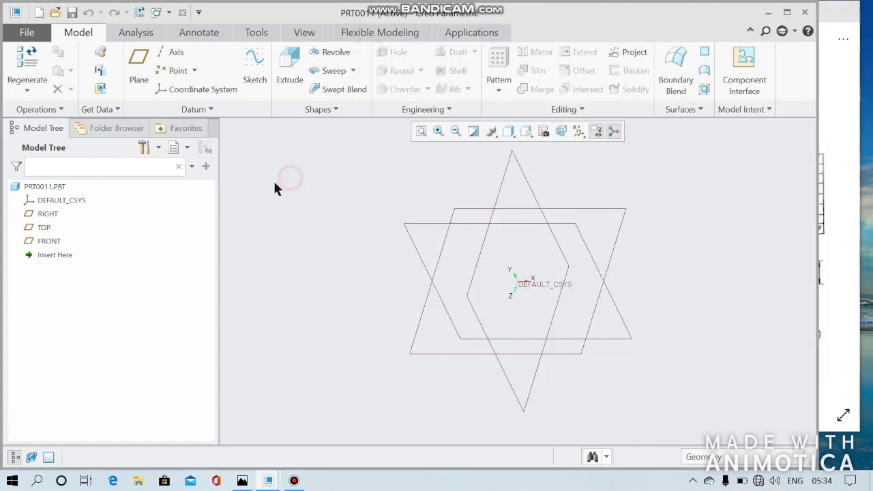
pyautogui.click(51, 242)
# Start a sketch on FRONT and draw two concentric circles centred on the origin.
pyautogui.click(56, 192)
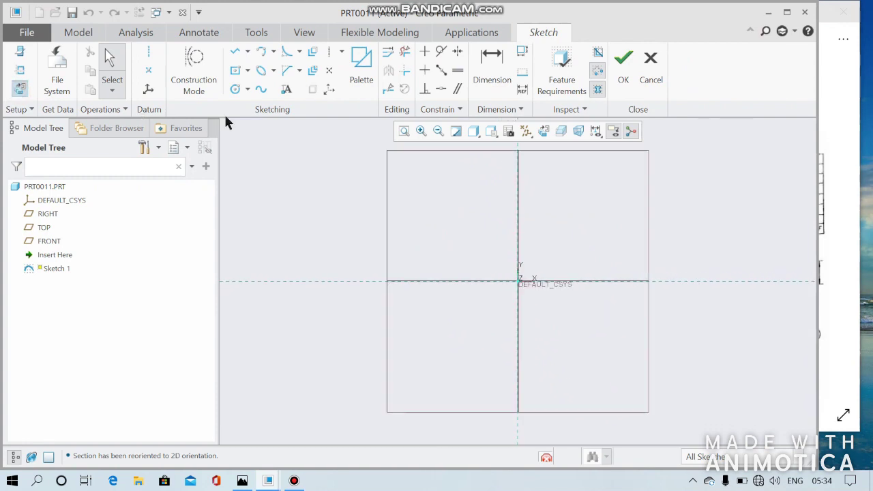
pyautogui.click(234, 89)
pyautogui.click(518, 280)
pyautogui.click(518, 280)
pyautogui.click(562, 238)
pyautogui.middleClick(513, 228)
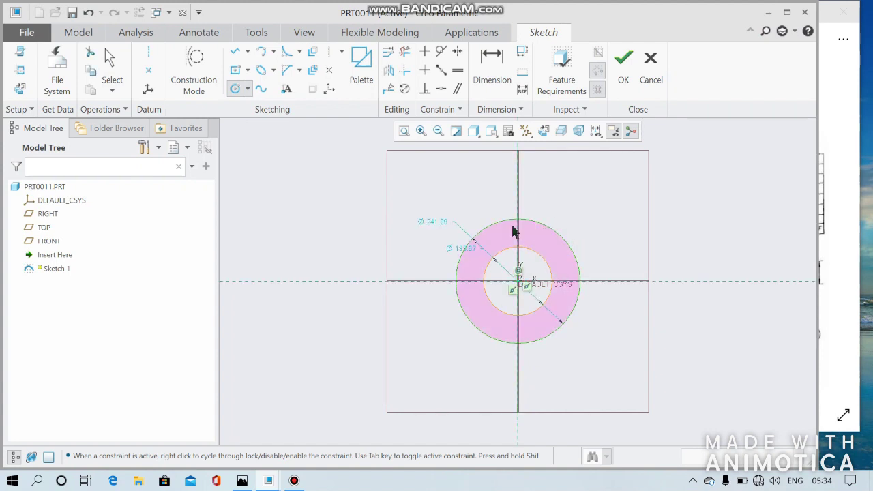
# Set the inner circle to Ø16 and the outer to Ø25, then finish the sketch.
pyautogui.doubleClick(463, 249)
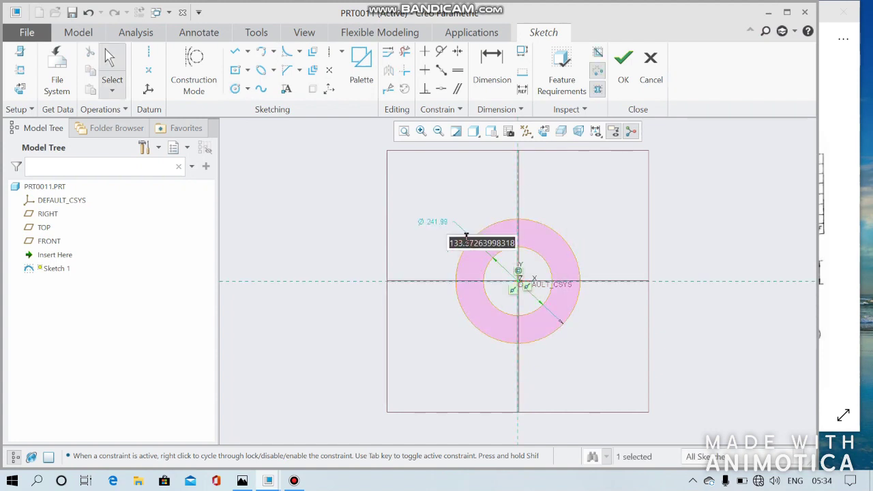
pyautogui.write('16')
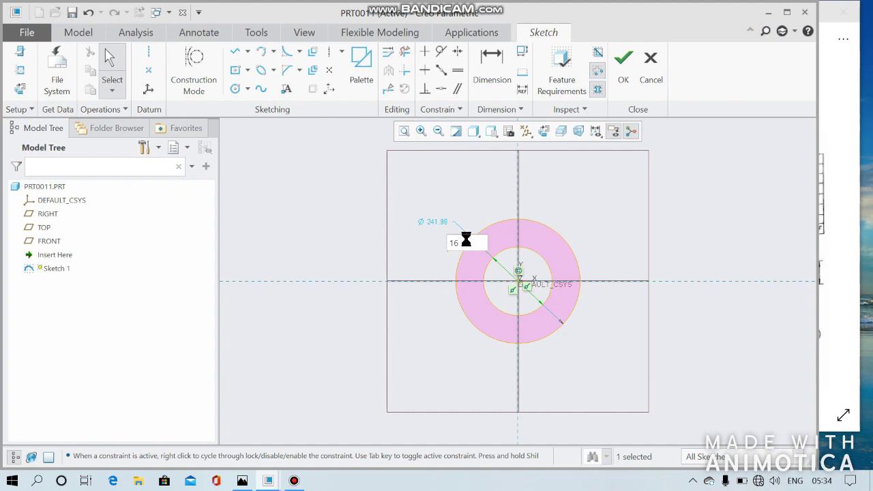
pyautogui.press('Return')
pyautogui.doubleClick(442, 223)
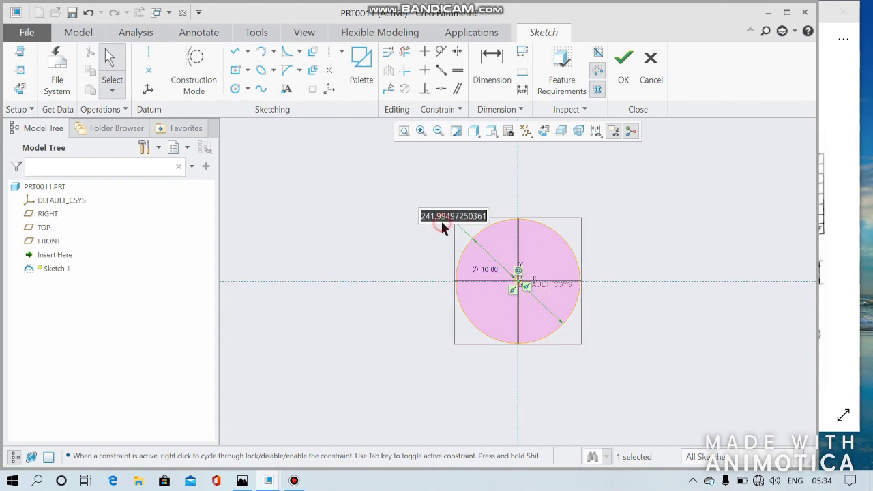
pyautogui.write('25')
pyautogui.press('Return')
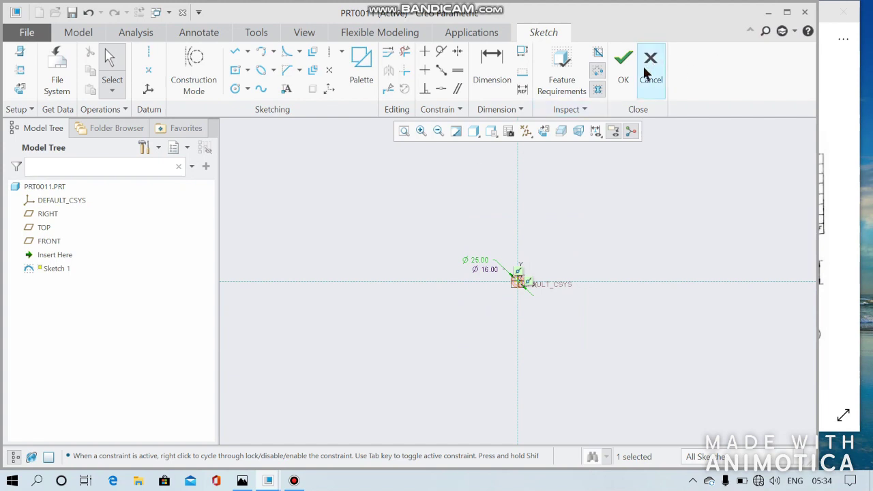
pyautogui.click(624, 62)
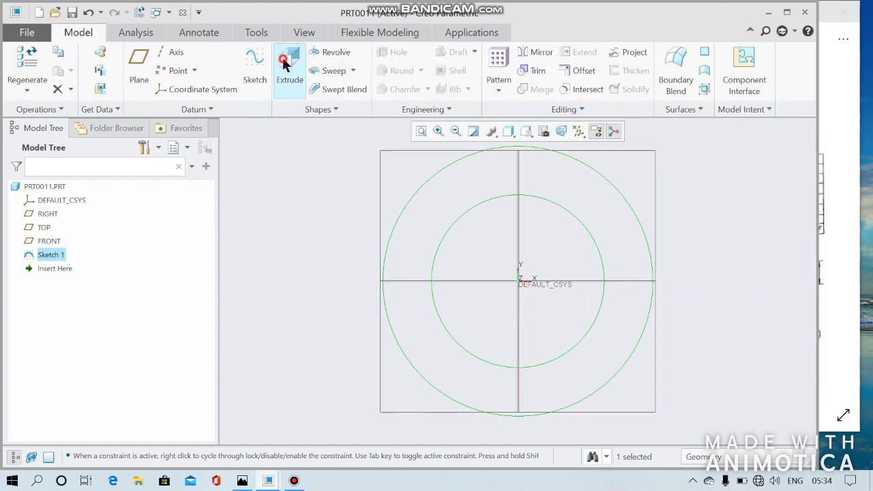
# Extrude the ring sketch to a depth of 10.00 as Extrude 1.
pyautogui.click(284, 61)
pyautogui.doubleClick(539, 314)
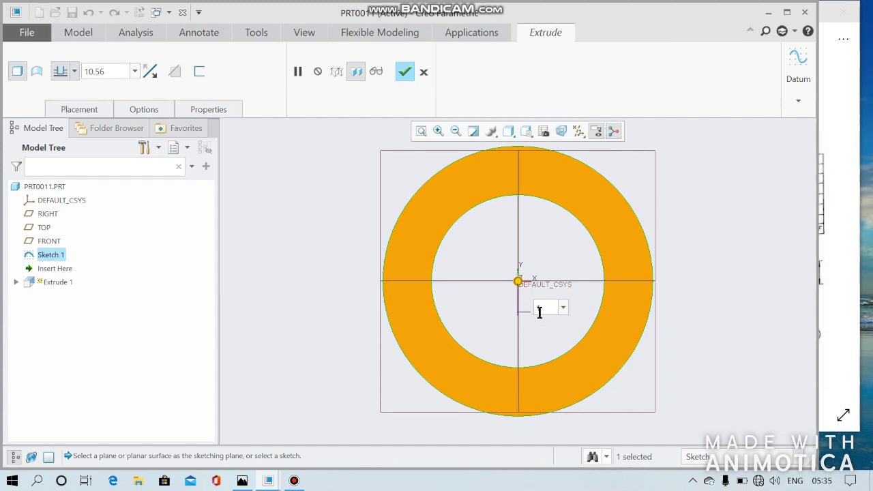
pyautogui.write('10')
pyautogui.press('Return')
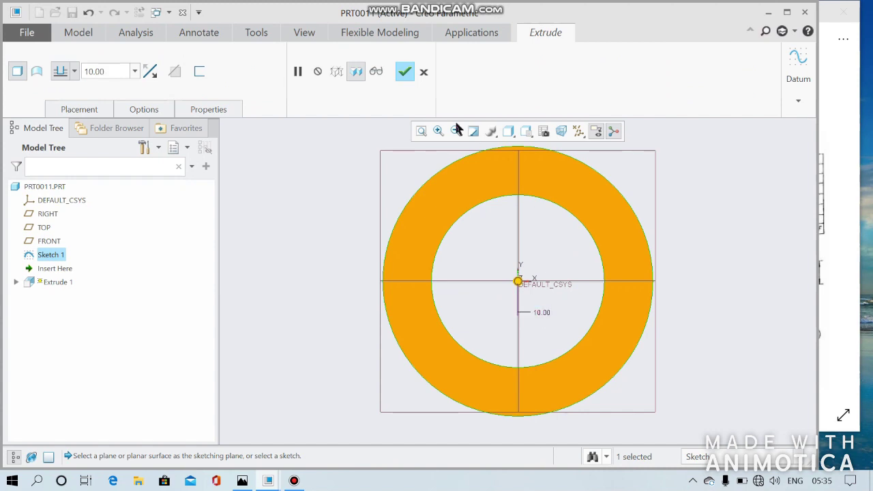
pyautogui.click(406, 71)
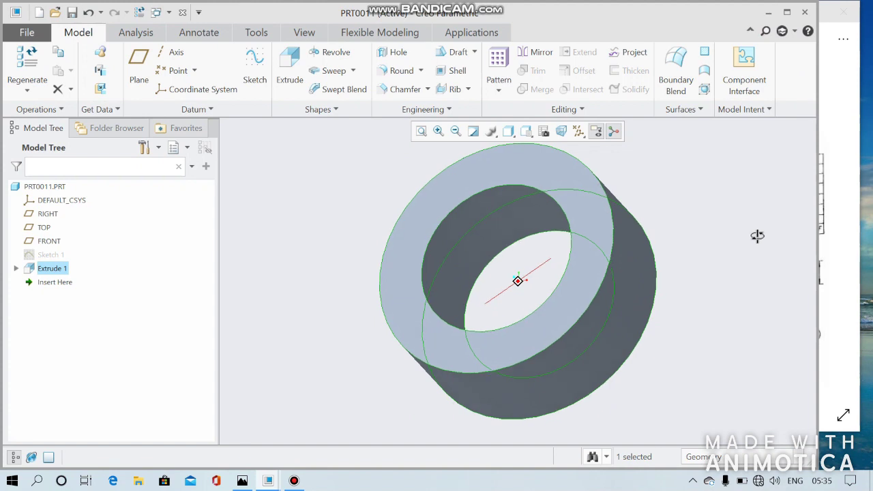
# Check the Universal Coupling reference drawing, then begin a new sketch on the RIGHT datum plane.
pyautogui.click(846, 222)
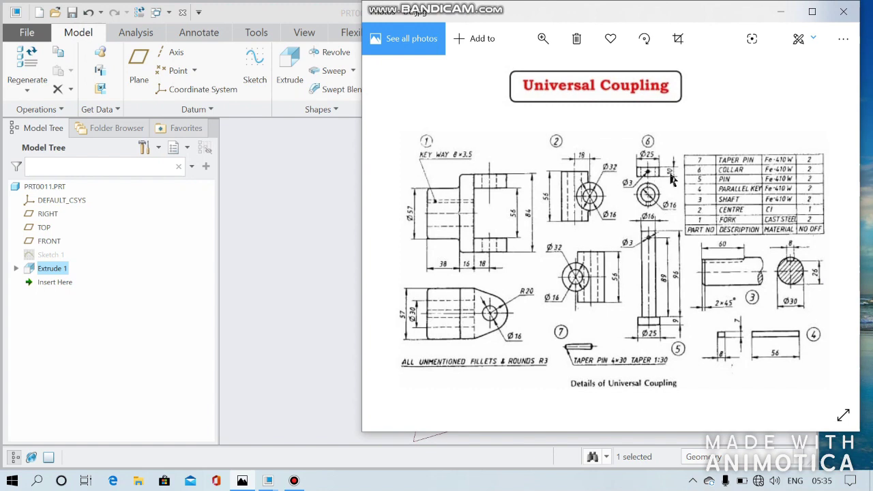
pyautogui.click(327, 224)
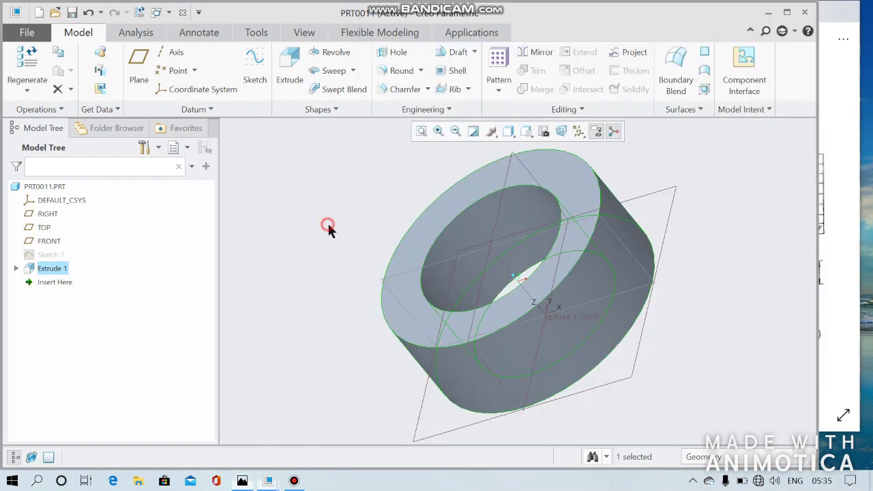
pyautogui.moveTo(645, 332); pyautogui.dragTo(663, 289, button='middle')
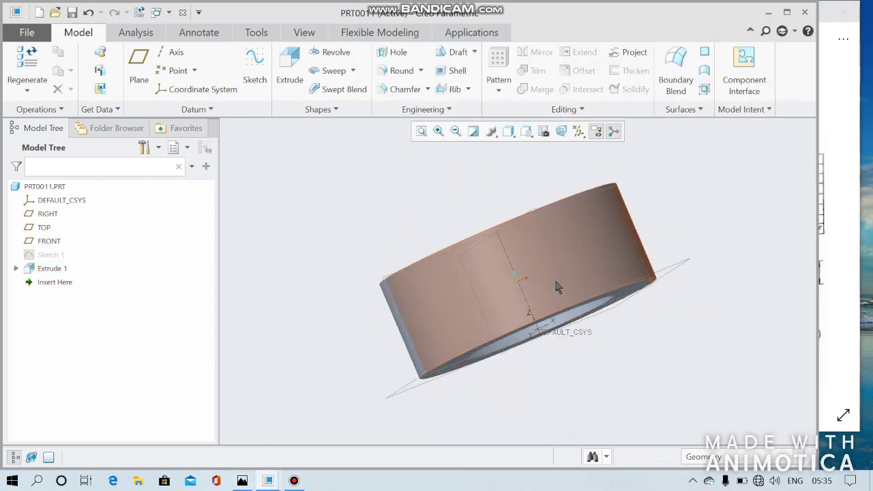
pyautogui.moveTo(654, 359); pyautogui.dragTo(646, 376, button='middle')
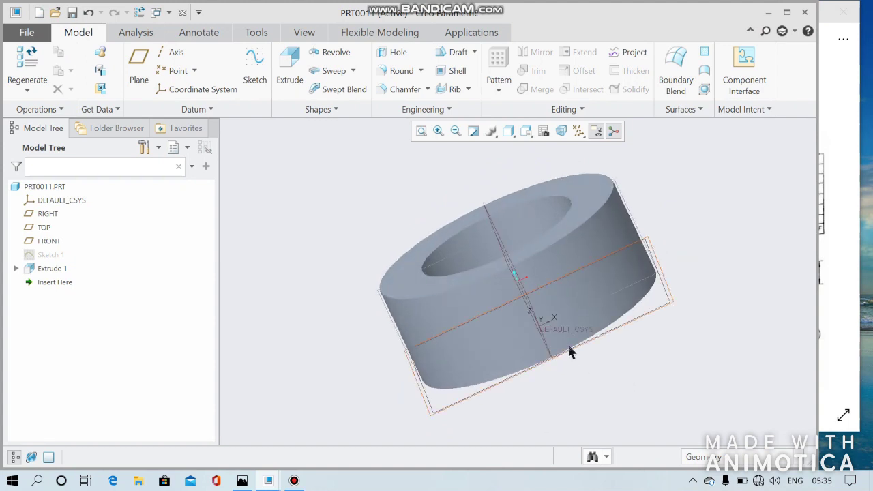
pyautogui.click(544, 345)
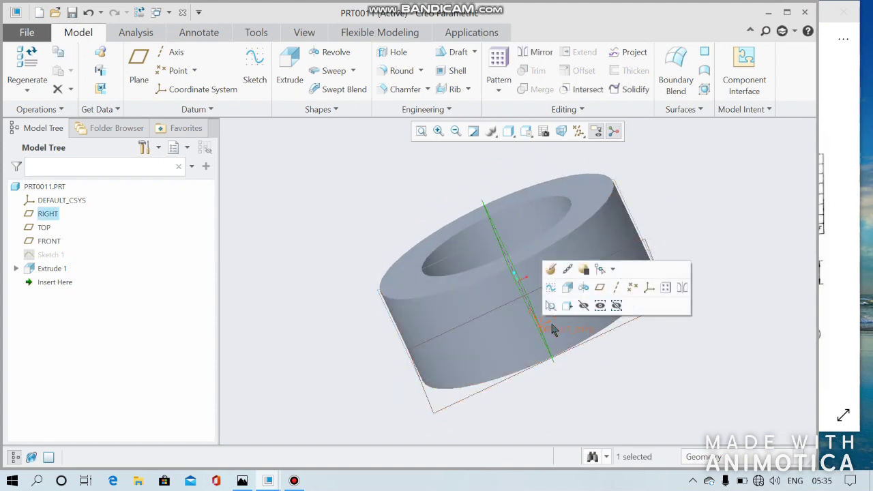
pyautogui.click(552, 288)
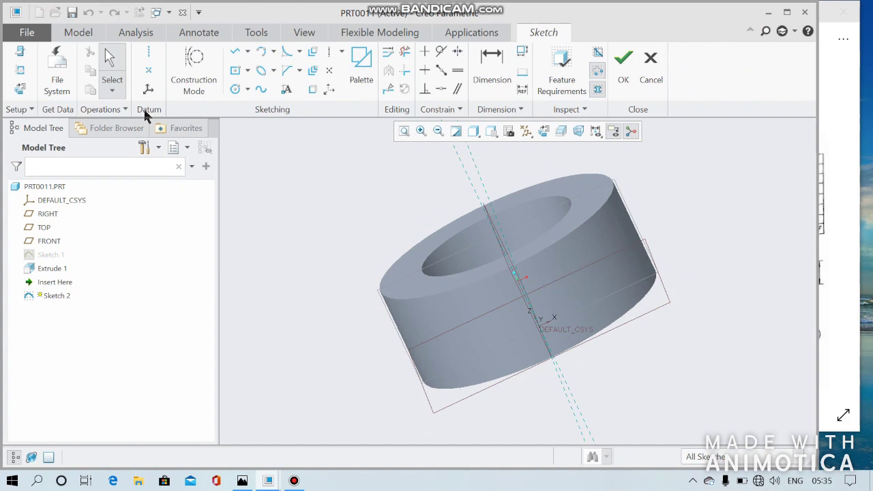
# Add the ring's top surface as a reference and draw a 5.00 construction line down from it.
pyautogui.click(20, 88)
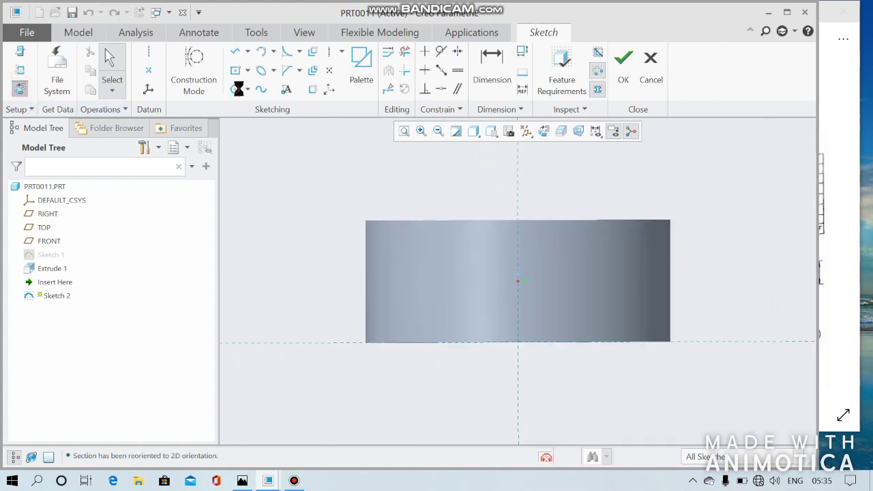
pyautogui.click(20, 70)
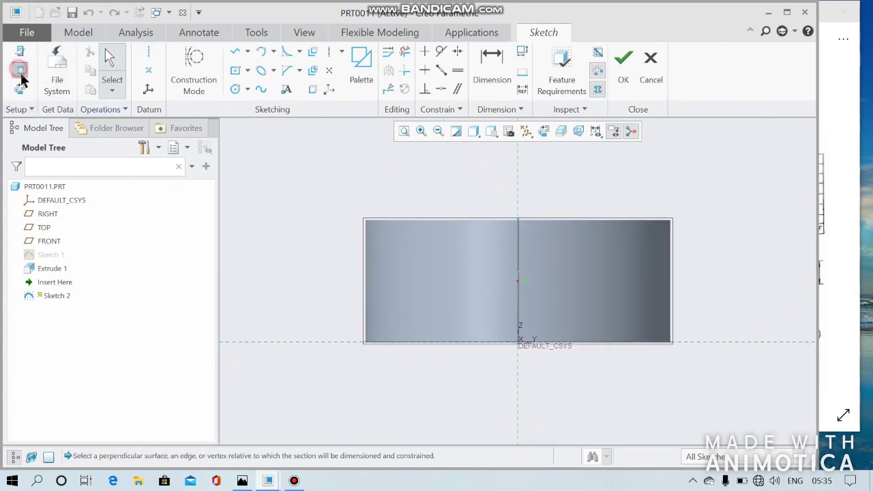
pyautogui.click(412, 223)
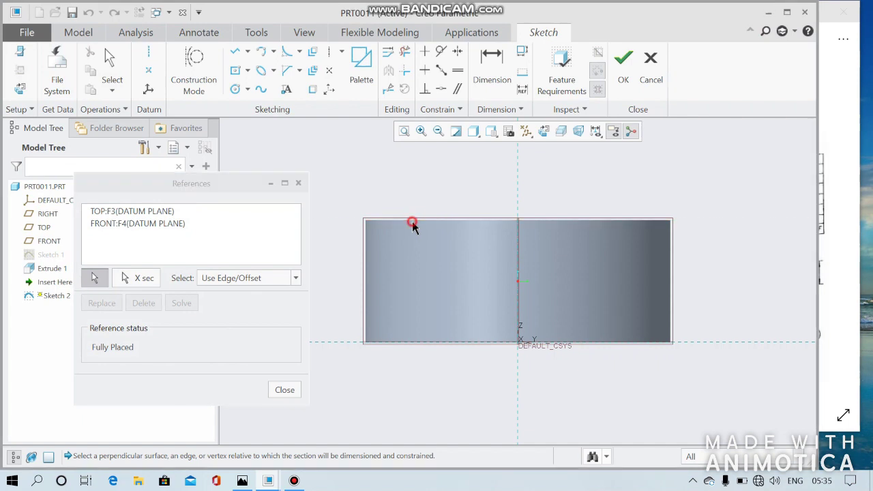
pyautogui.click(197, 60)
pyautogui.click(232, 54)
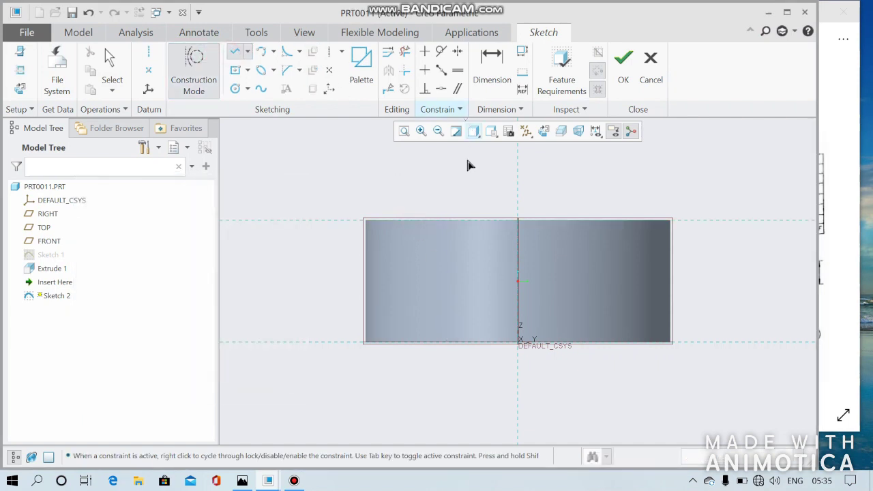
pyautogui.click(518, 221)
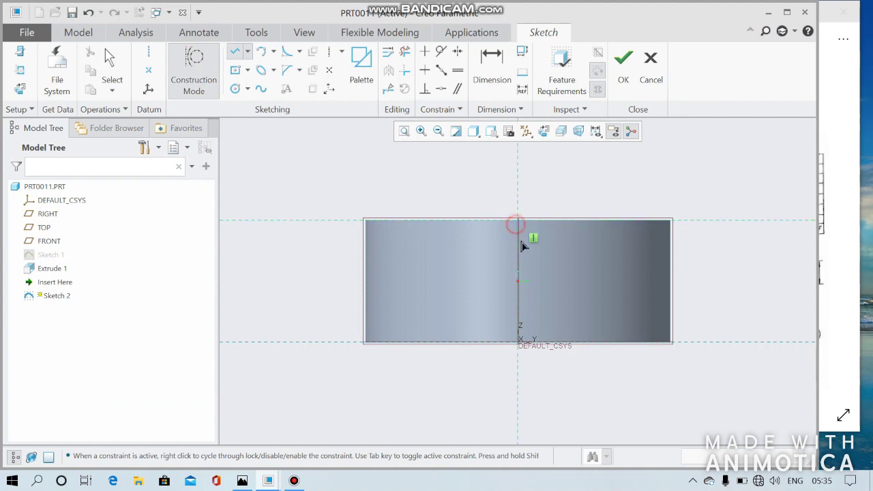
pyautogui.click(518, 280)
pyautogui.middleClick(539, 274)
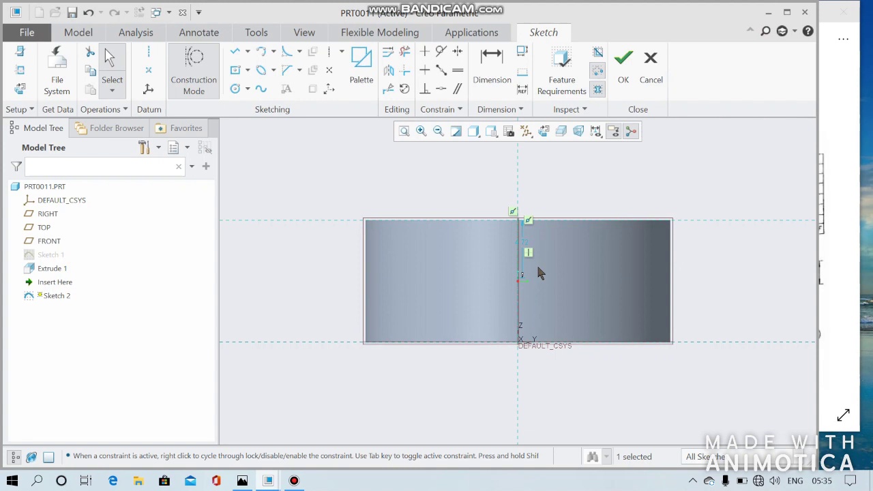
pyautogui.doubleClick(526, 247)
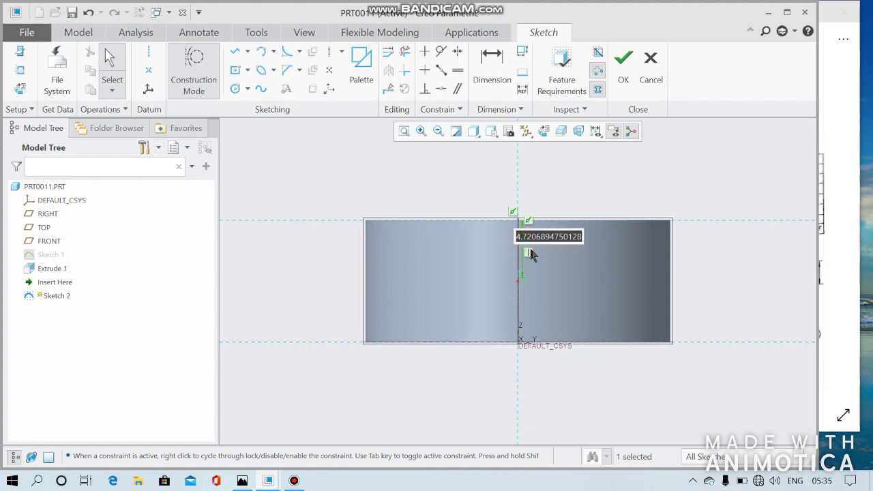
pyautogui.write('5')
pyautogui.press('Return')
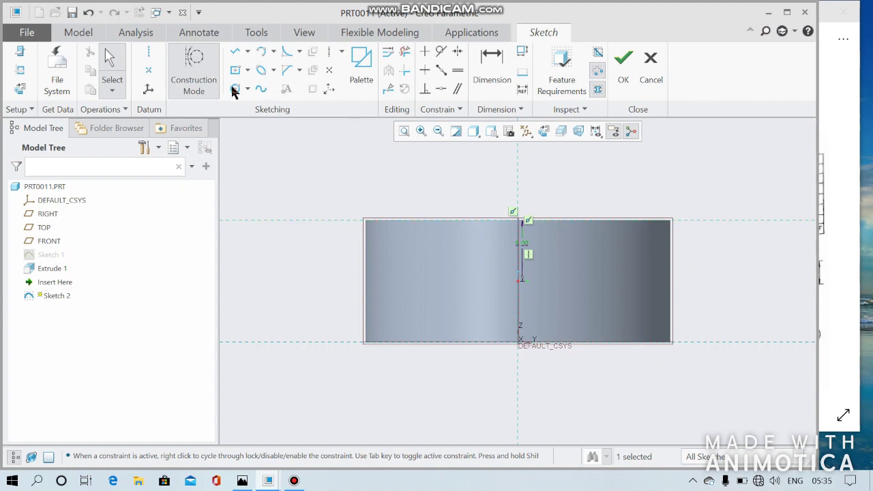
# Draw a Ø3.00 circle centred at the line's end and finish Sketch 2.
pyautogui.click(194, 75)
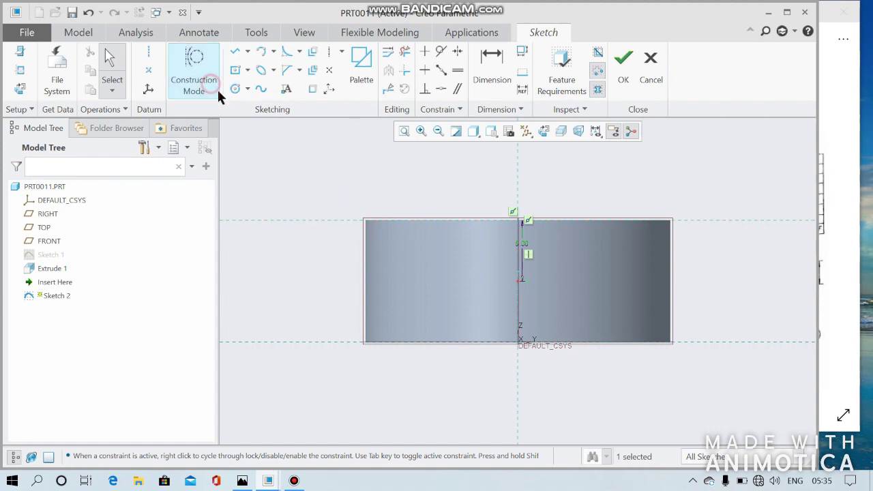
pyautogui.click(234, 89)
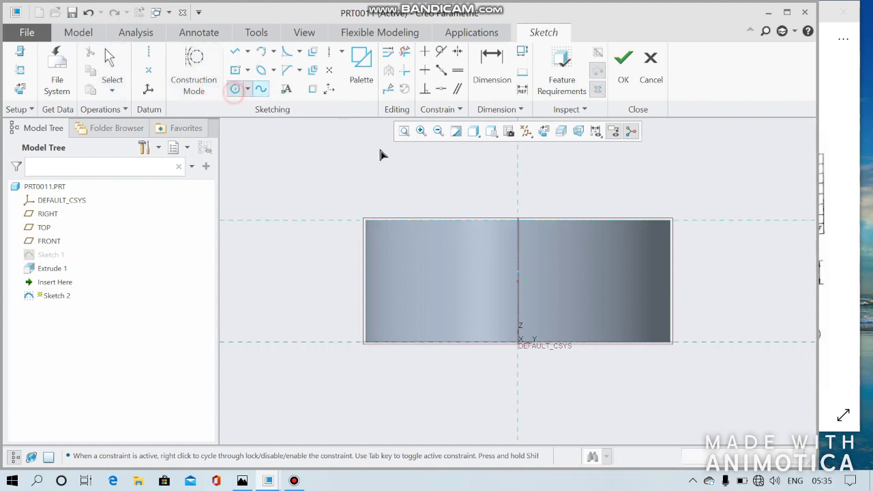
pyautogui.click(516, 284)
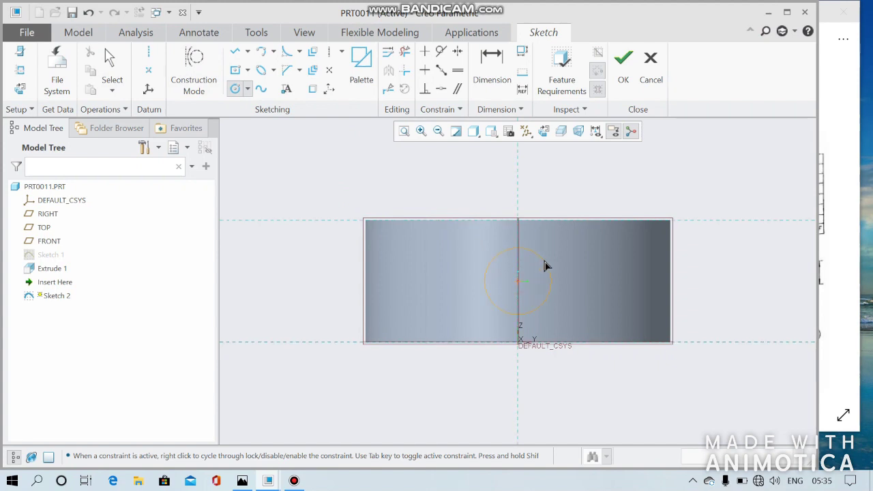
pyautogui.click(545, 266)
pyautogui.middleClick(526, 254)
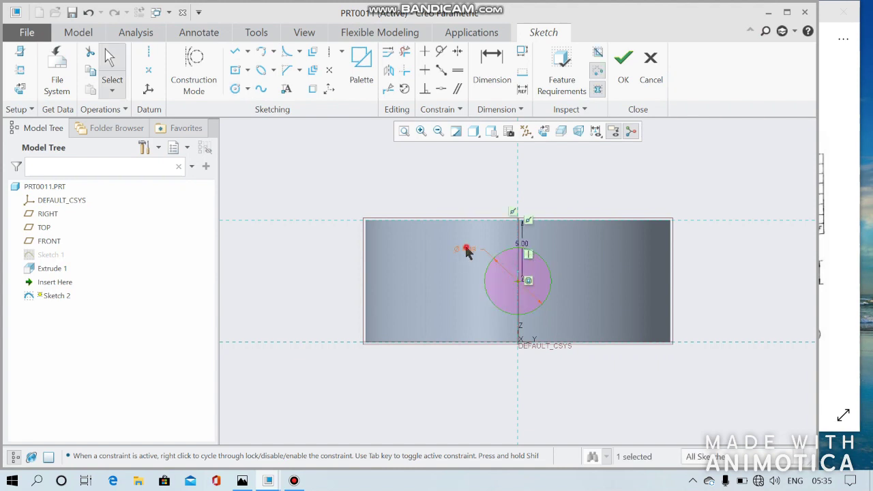
pyautogui.doubleClick(466, 249)
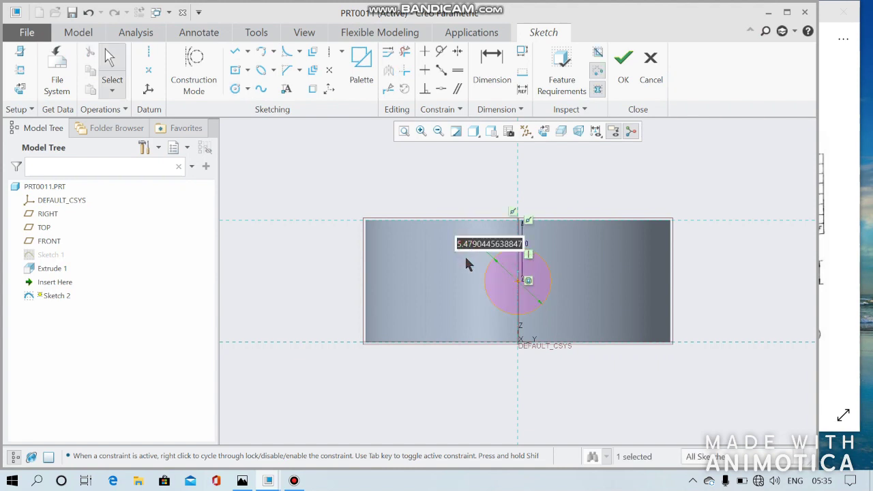
pyautogui.write('3')
pyautogui.press('Return')
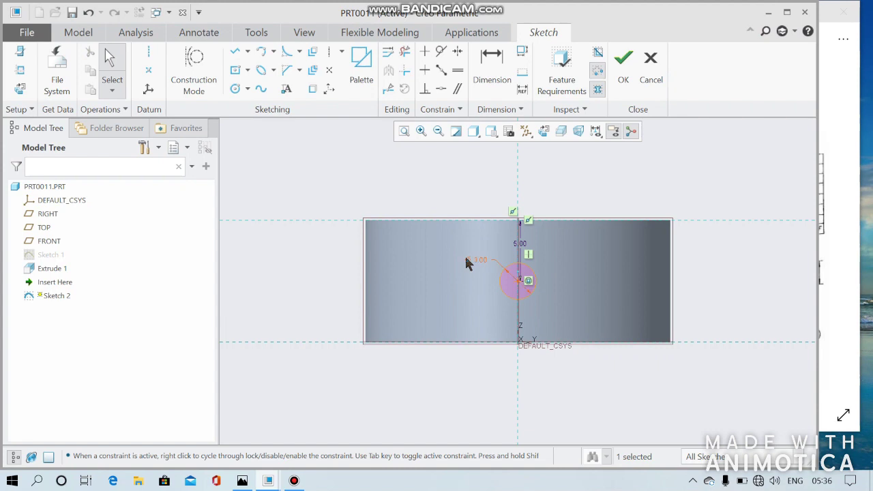
pyautogui.click(623, 77)
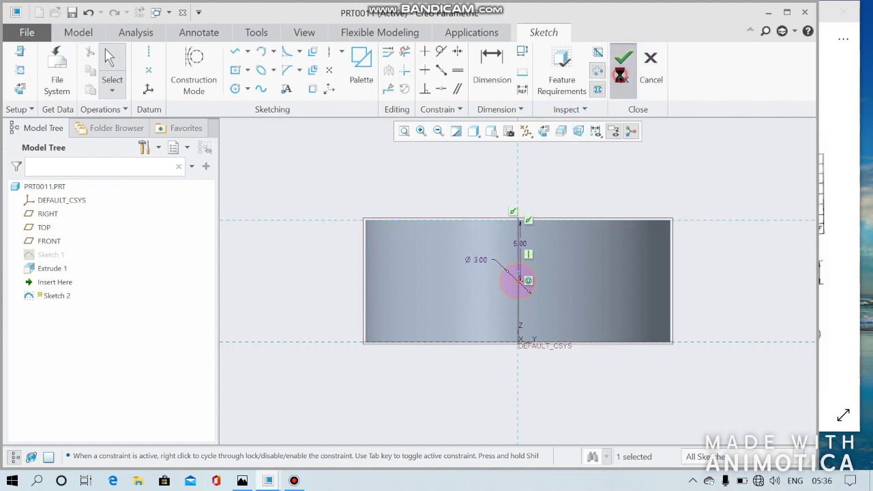
# Cut the Ø3 circle symmetrically about 51.20 deep through the ring, then save the part.
pyautogui.click(290, 69)
pyautogui.moveTo(735, 214); pyautogui.dragTo(673, 225, button='middle')
pyautogui.scroll(-3, 673, 225)
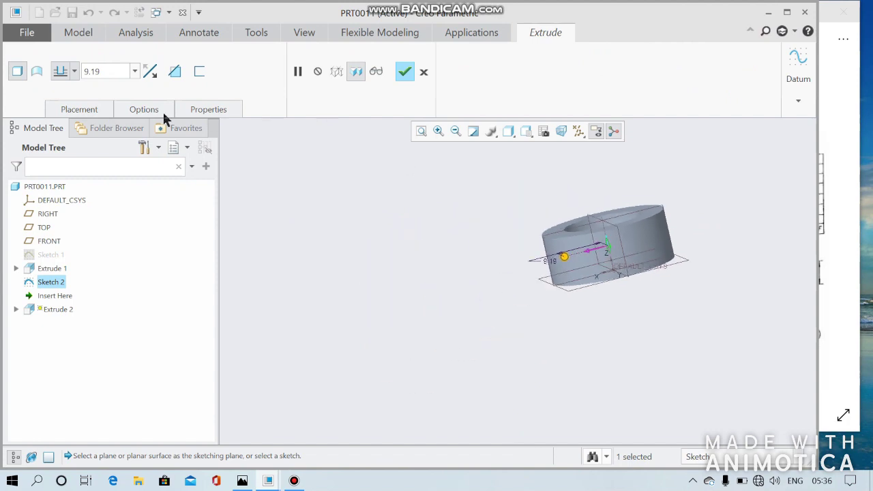
pyautogui.click(74, 71)
pyautogui.click(59, 111)
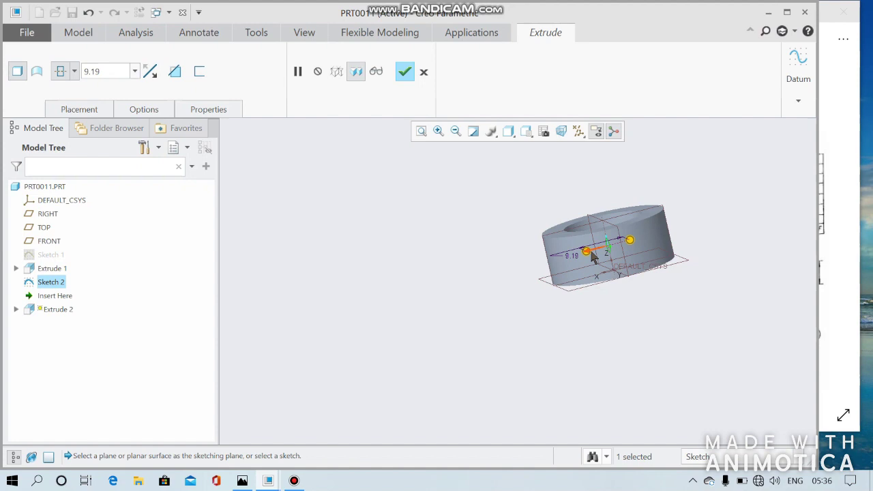
pyautogui.moveTo(586, 252); pyautogui.dragTo(485, 281)
pyautogui.click(172, 73)
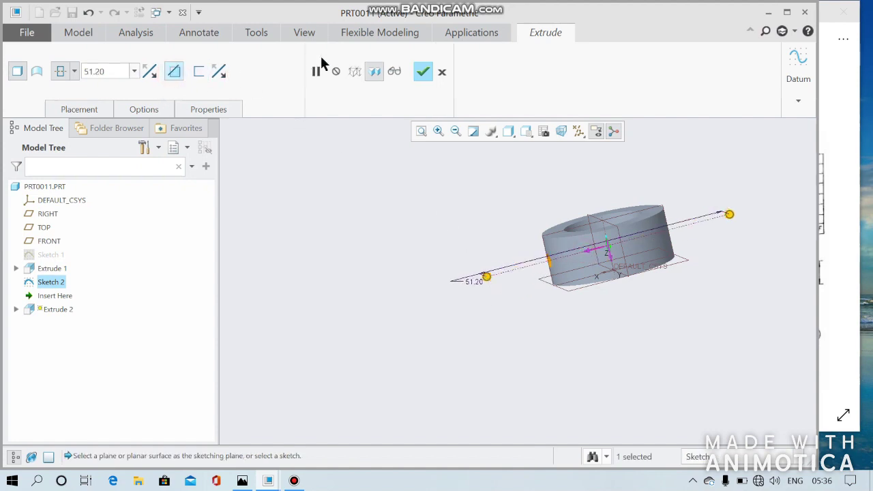
pyautogui.click(422, 71)
pyautogui.moveTo(518, 228)
pyautogui.mouseDown(button='middle')
pyautogui.moveTo(663, 376)
pyautogui.moveTo(709, 371)
pyautogui.moveTo(714, 357)
pyautogui.moveTo(709, 372)
pyautogui.mouseUp(button='middle')
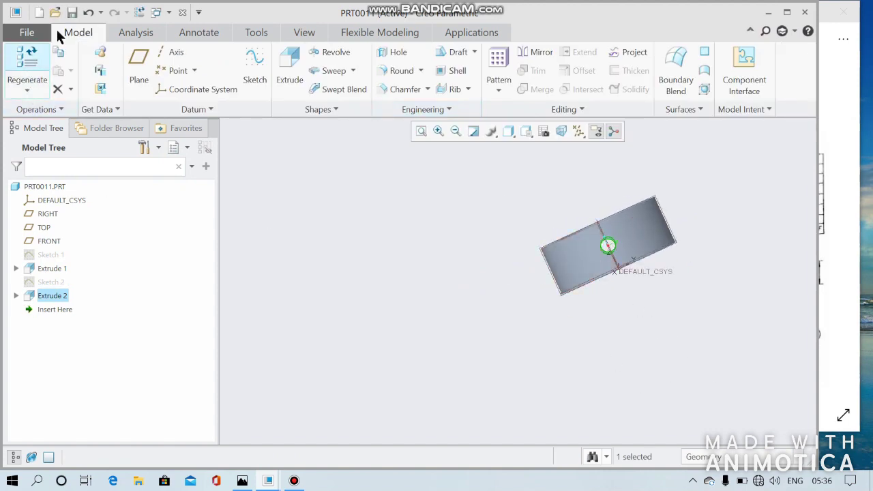
pyautogui.click(72, 13)
# Confirm saving PRT0011, review the reference drawing, and begin a new part without the default template.
pyautogui.click(309, 449)
pyautogui.click(826, 239)
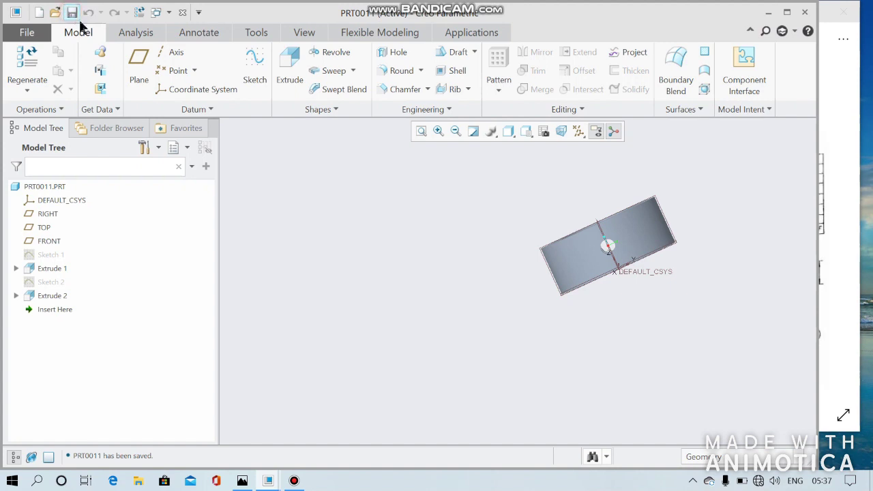
pyautogui.click(39, 13)
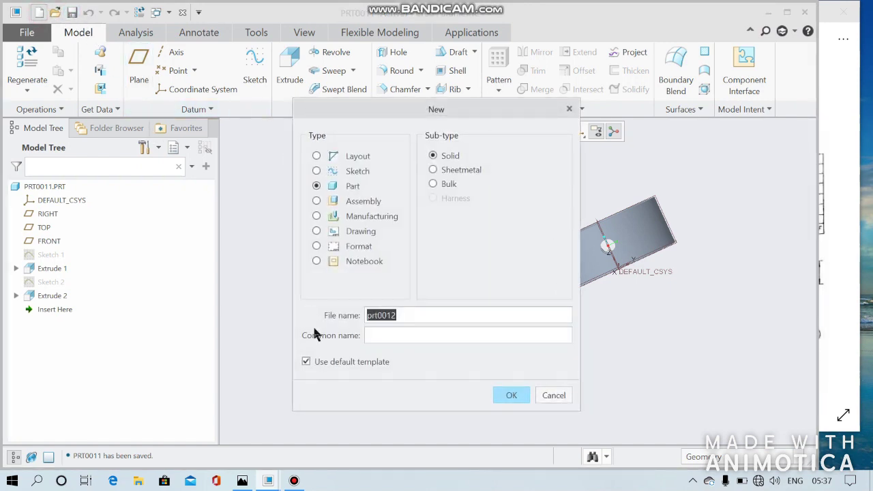
pyautogui.click(307, 363)
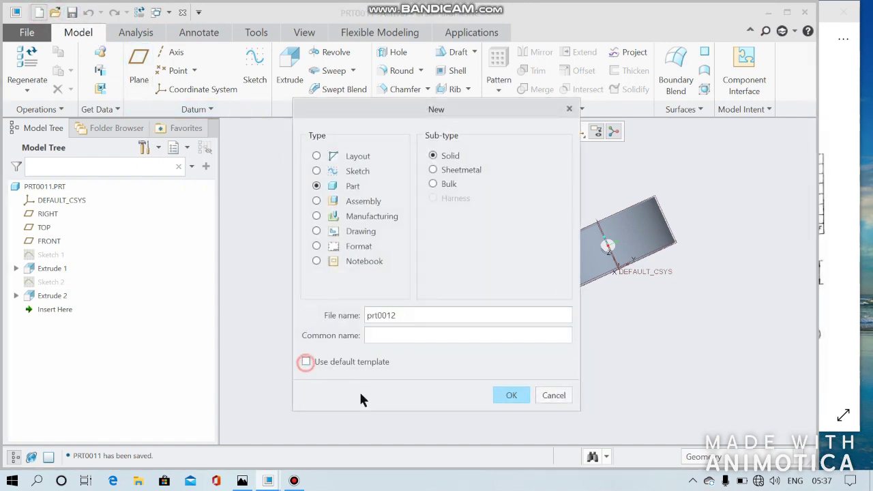
# Create part prt0012 using the mmns_harn_part template.
pyautogui.click(503, 396)
pyautogui.click(335, 209)
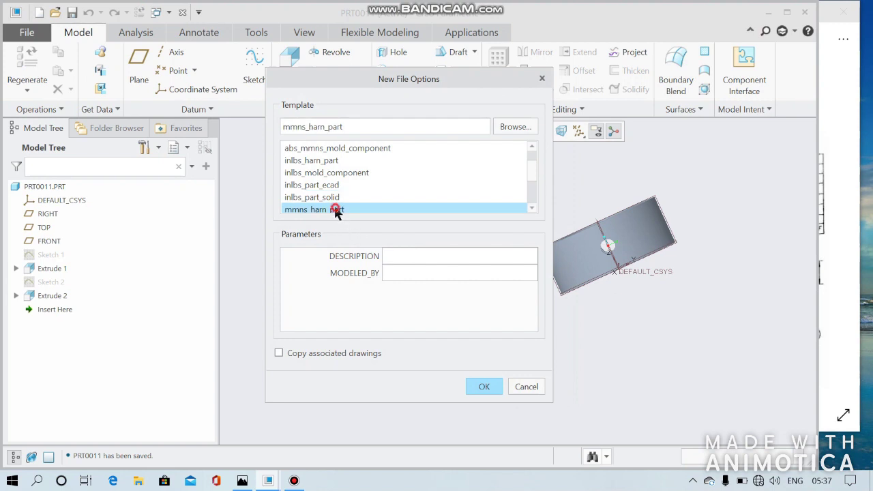
pyautogui.doubleClick(335, 209)
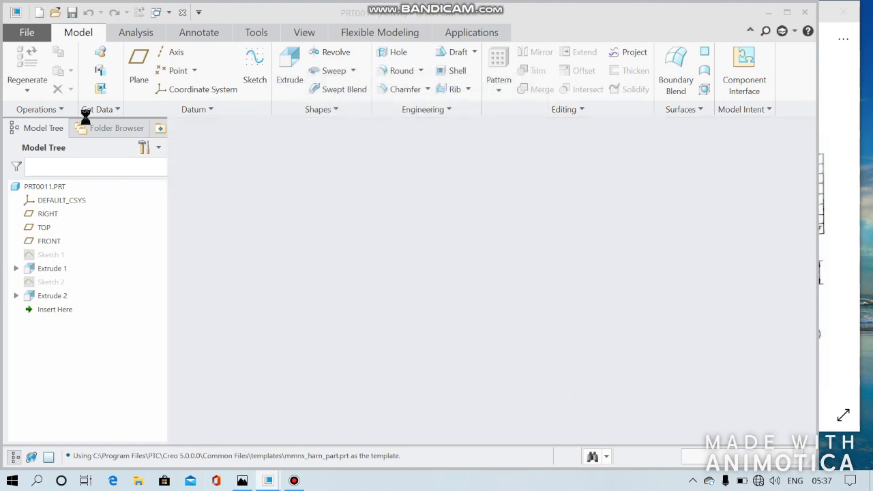
# Sketch a Ø3 circle at the origin on the FRONT plane.
pyautogui.click(50, 241)
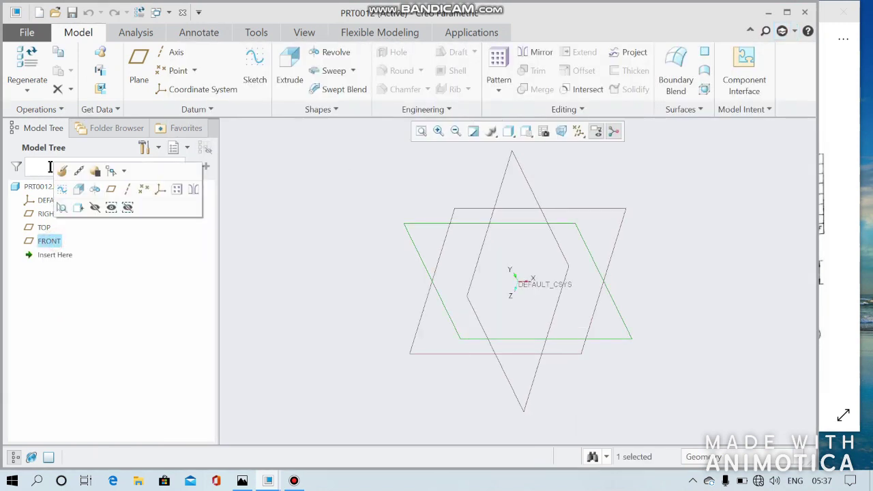
pyautogui.click(62, 189)
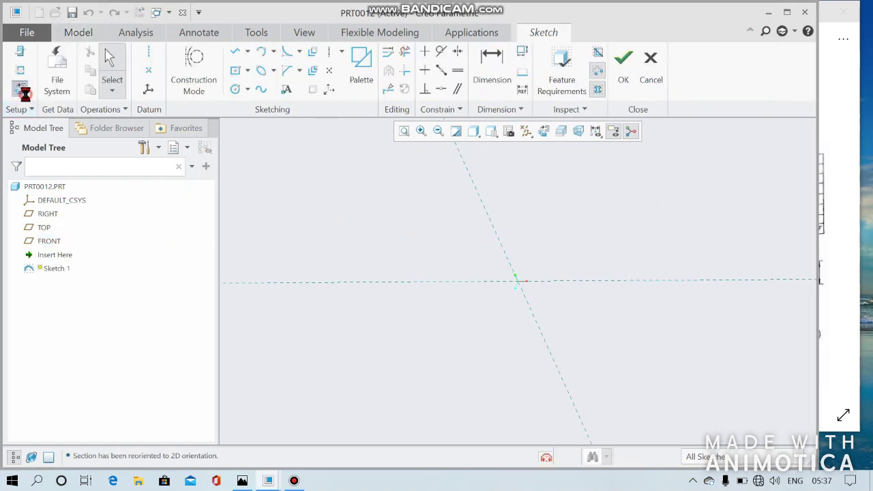
pyautogui.click(234, 88)
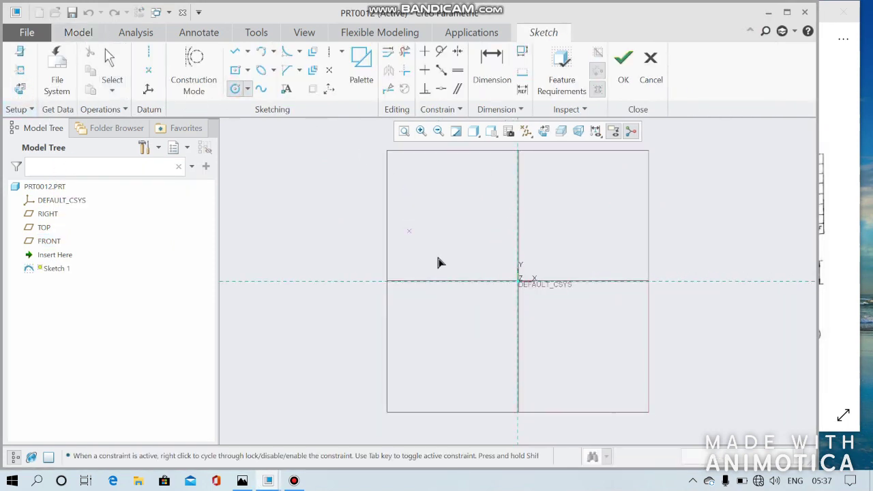
pyautogui.click(519, 280)
pyautogui.click(530, 267)
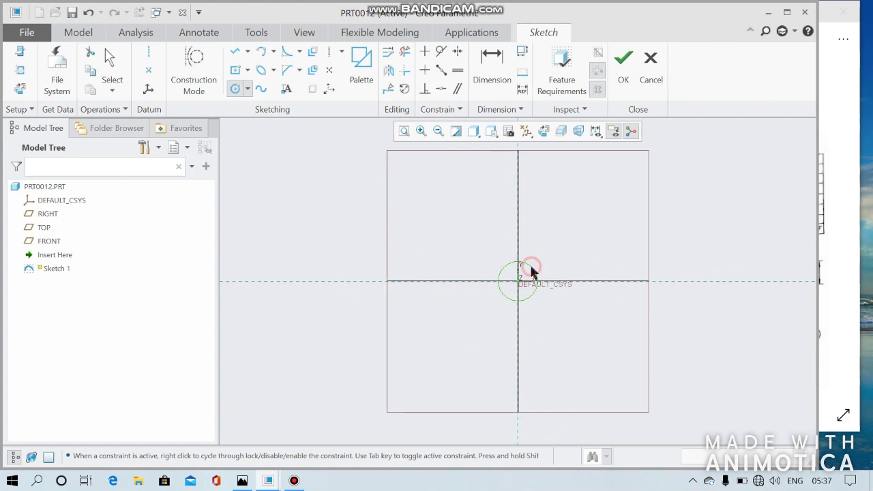
pyautogui.doubleClick(479, 262)
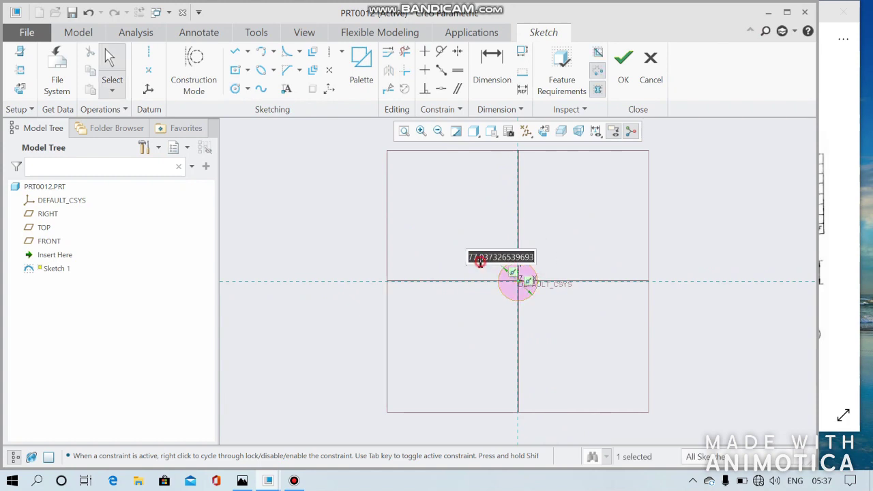
pyautogui.write('3')
pyautogui.press('Return')
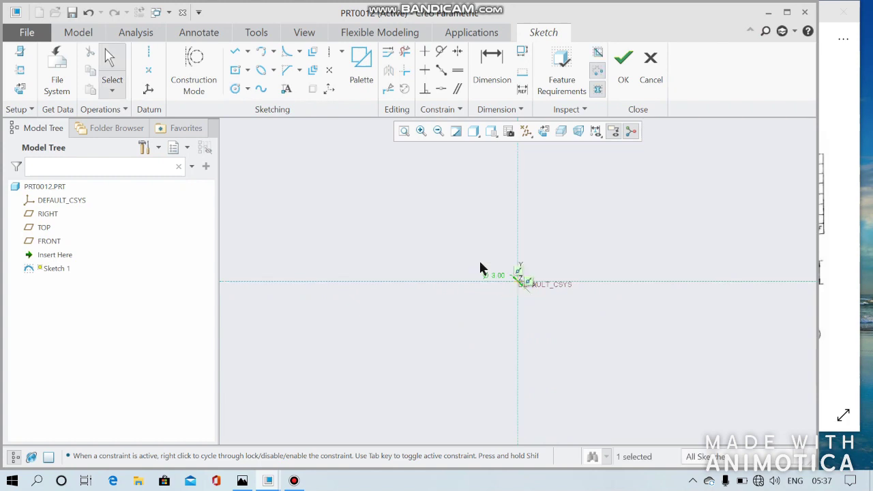
pyautogui.click(623, 59)
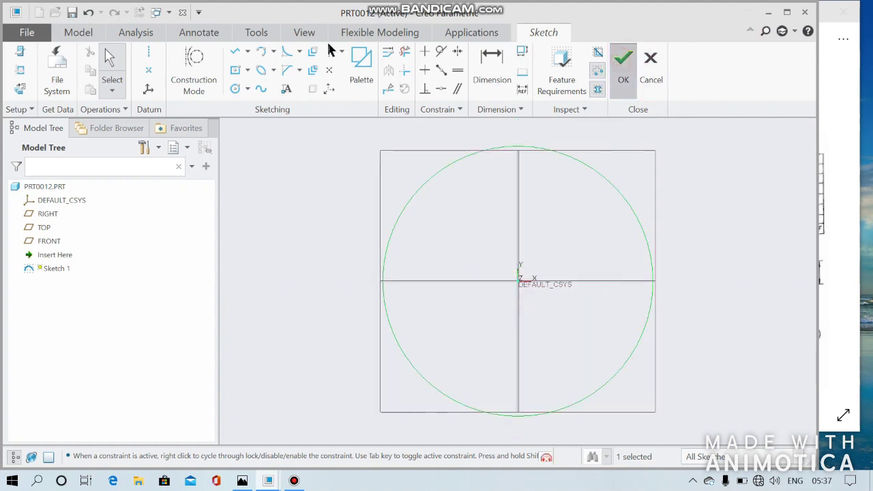
# Extrude the circle 27 deep into a rod.
pyautogui.click(289, 68)
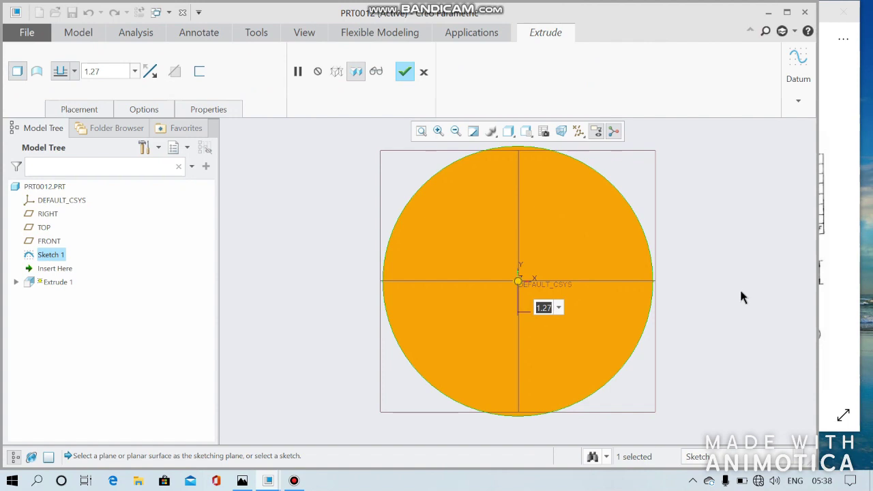
pyautogui.write('2')
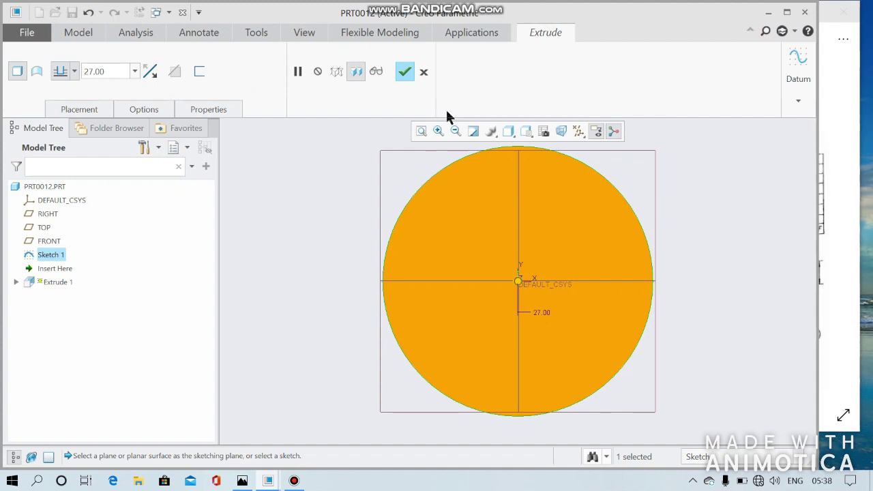
pyautogui.click(405, 72)
pyautogui.moveTo(569, 184); pyautogui.dragTo(627, 198, button='middle')
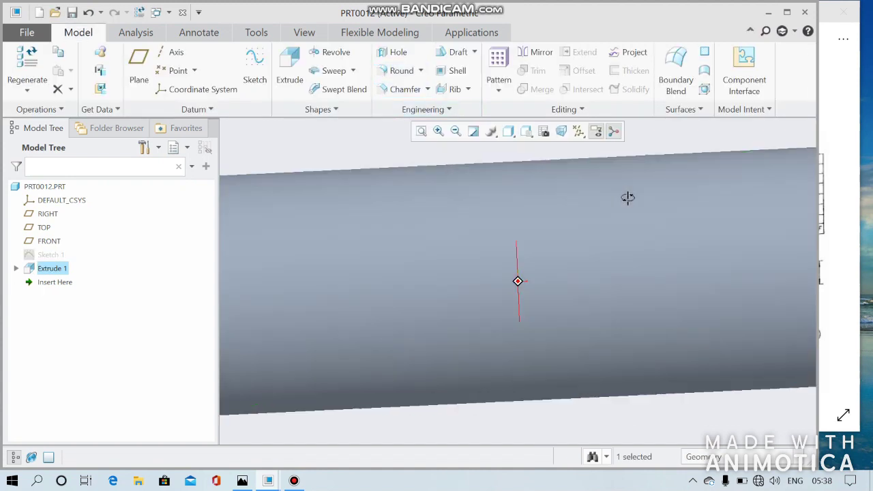
pyautogui.scroll(-5, 594, 214)
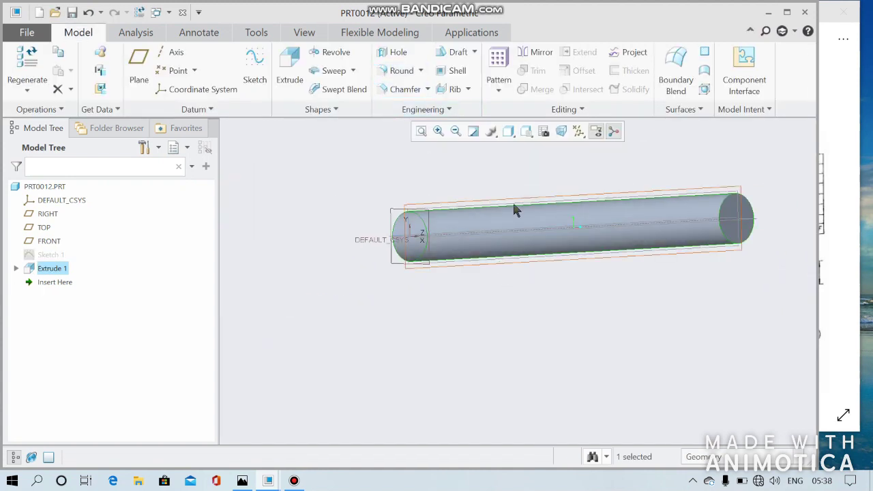
# Save PRT0012 and start another new file.
pyautogui.click(71, 12)
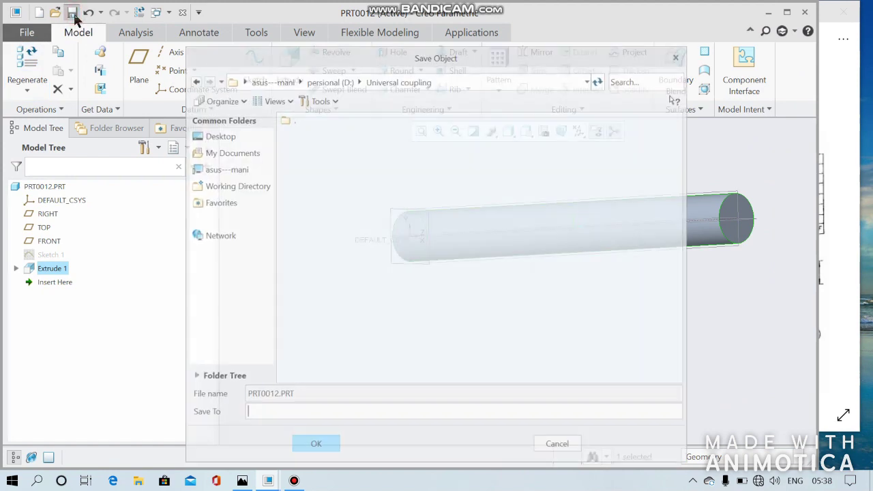
pyautogui.click(300, 444)
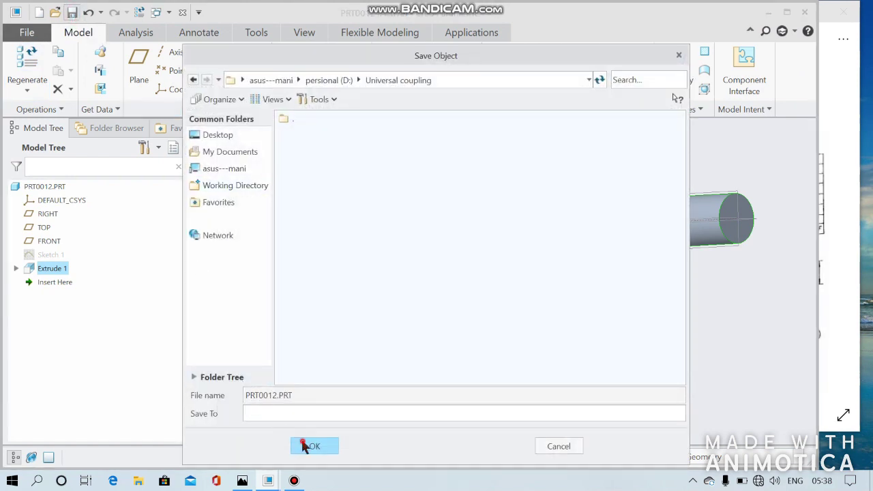
pyautogui.click(43, 10)
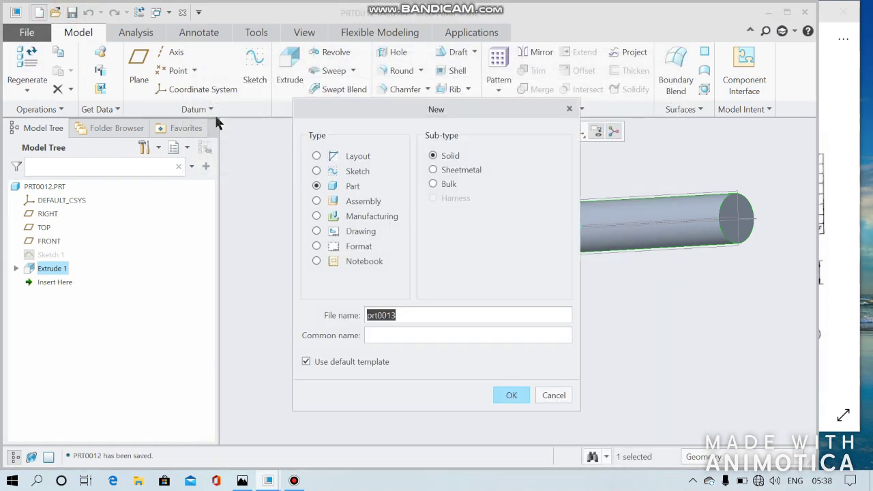
# Create assembly asm0001 from the mmns_asm_design template instead of the default.
pyautogui.click(316, 201)
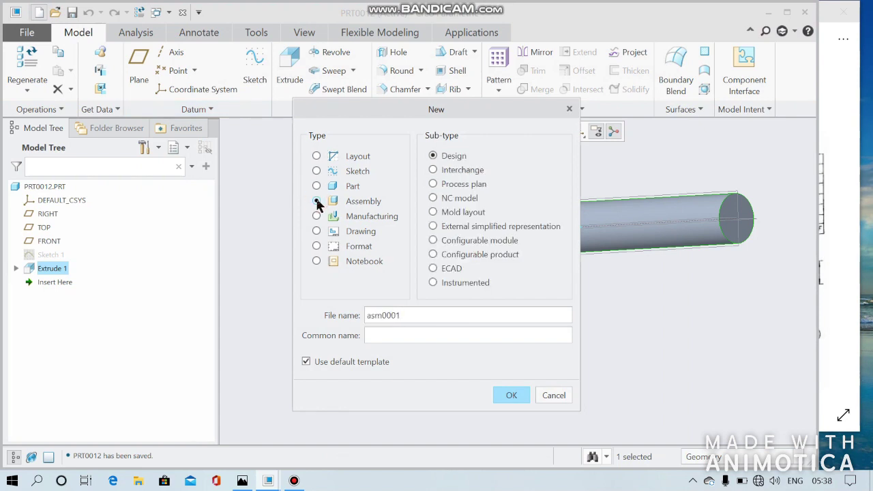
pyautogui.click(311, 363)
pyautogui.click(528, 395)
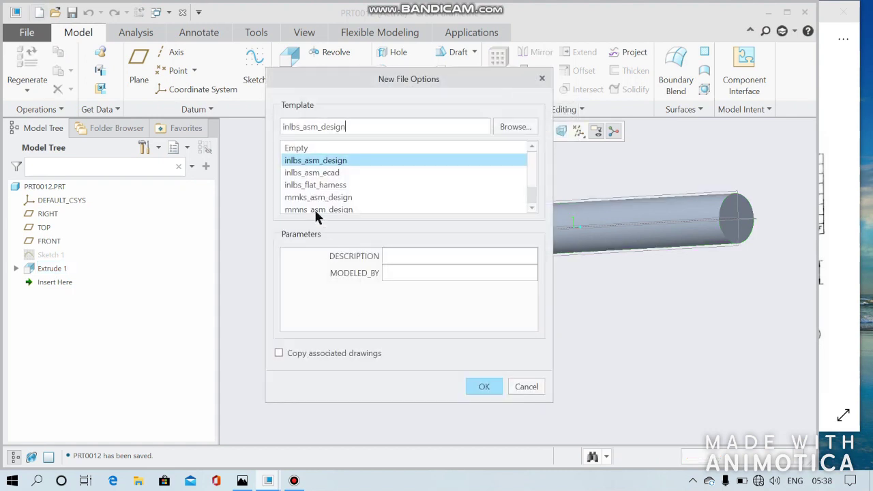
pyautogui.click(315, 209)
pyautogui.doubleClick(314, 209)
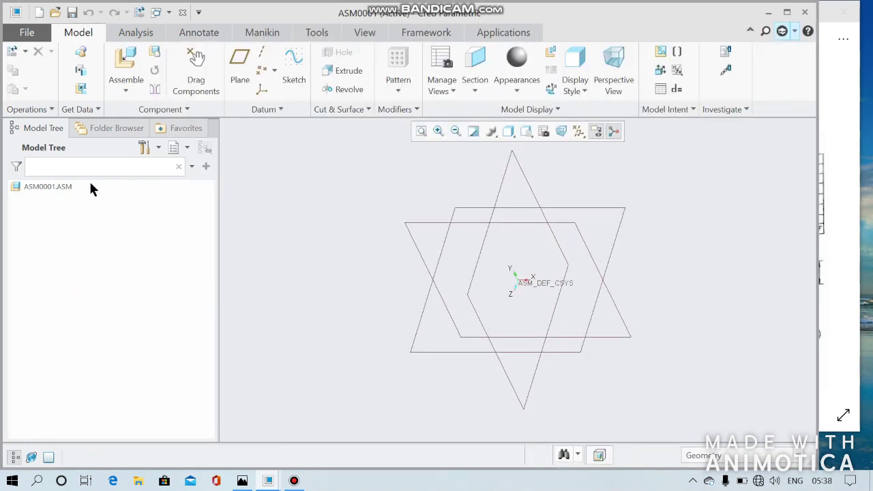
# Assemble prt0006.prt, browsing files as thumbnails, and fix it at its default placement.
pyautogui.click(129, 65)
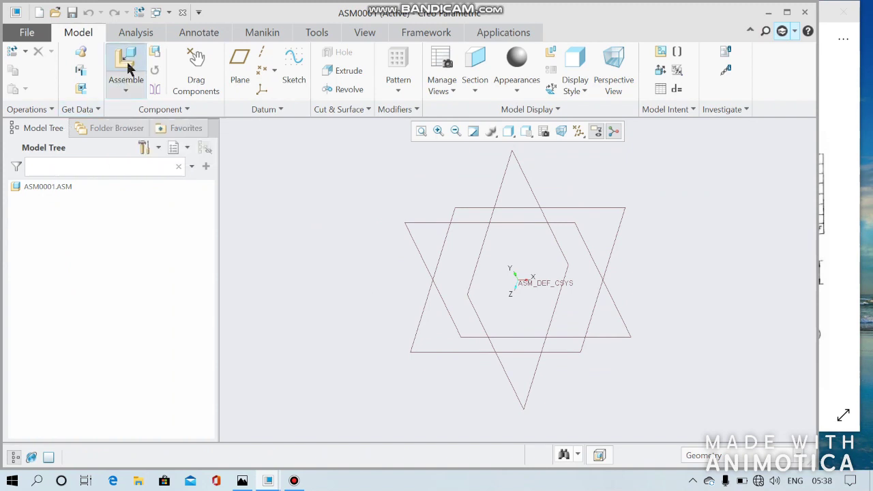
pyautogui.click(272, 137)
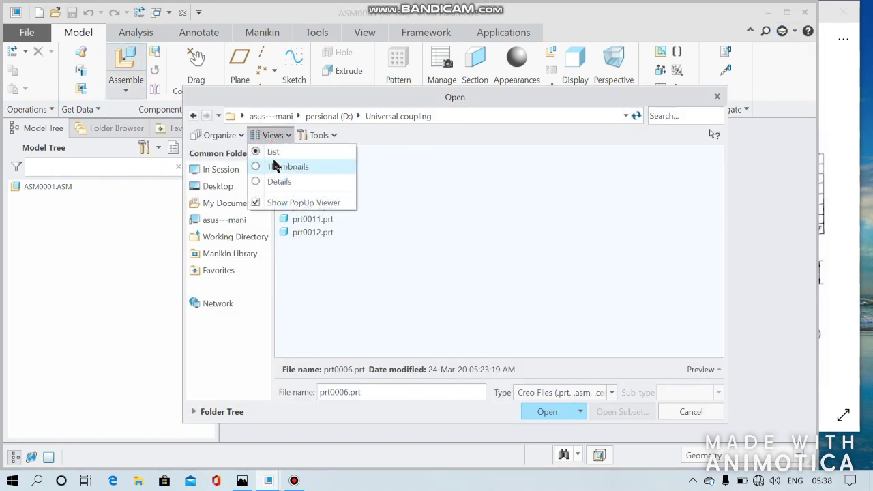
pyautogui.click(276, 167)
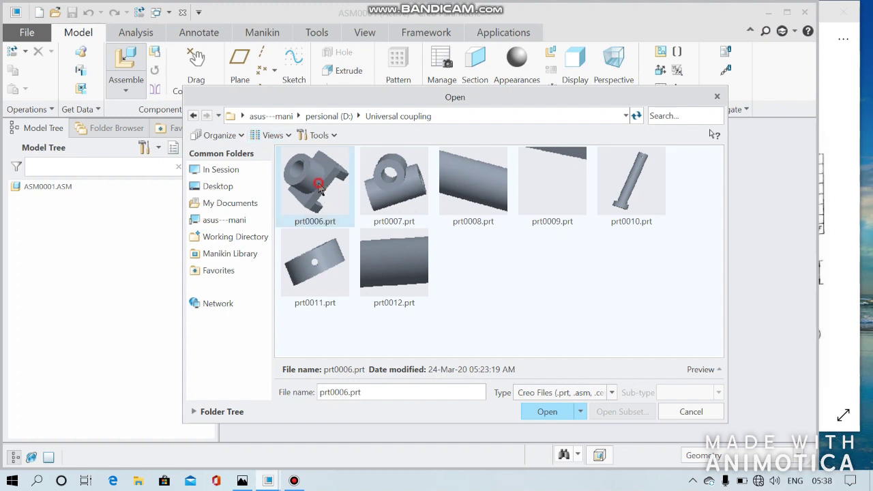
pyautogui.doubleClick(318, 188)
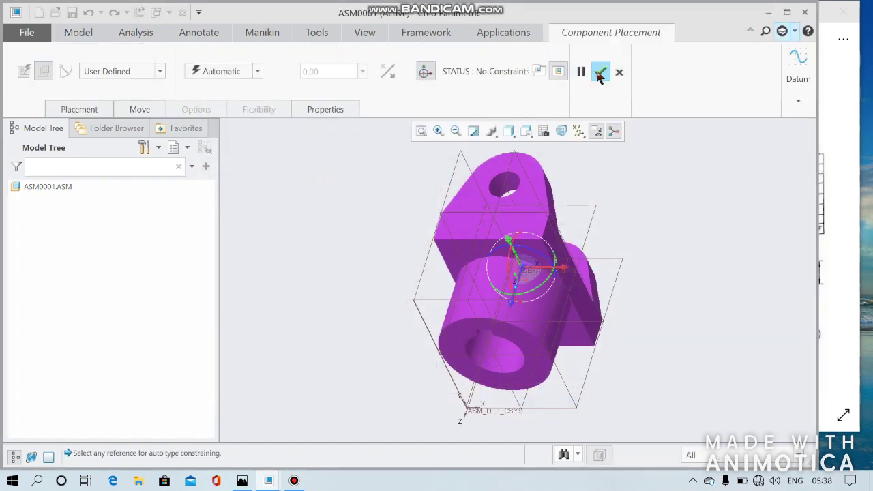
pyautogui.click(600, 71)
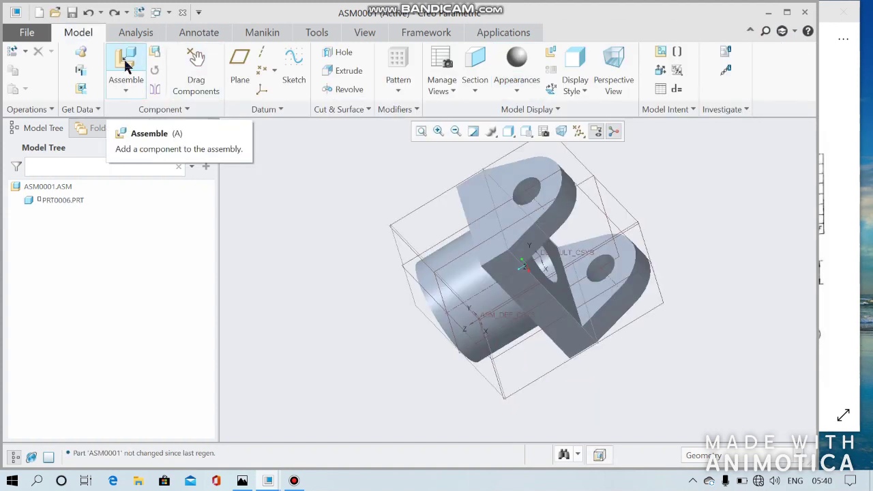
pyautogui.click(126, 65)
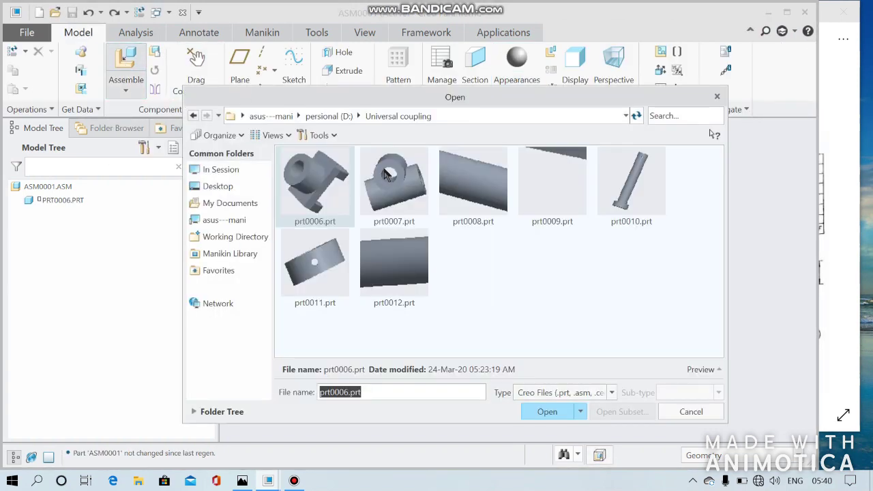
# Bring PRT0007 into the assembly and constrain it to the hole as Coincident.
pyautogui.doubleClick(386, 175)
pyautogui.scroll(5, 541, 408)
pyautogui.scroll(2, 559, 423)
pyautogui.scroll(-6, 557, 416)
pyautogui.scroll(-2, 539, 412)
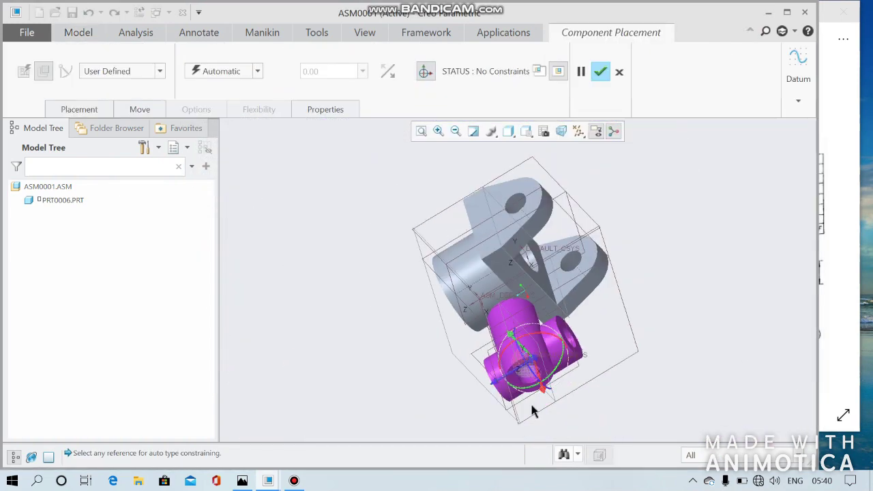
pyautogui.scroll(5, 537, 396)
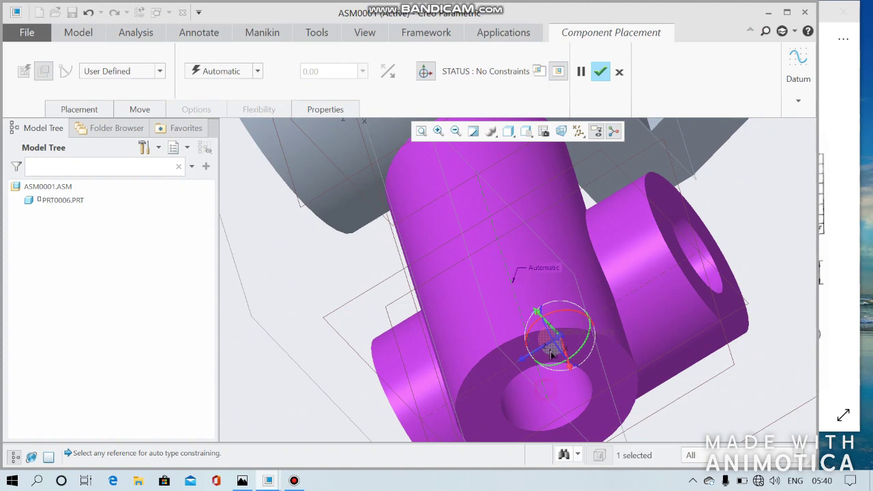
pyautogui.scroll(-5, 549, 327)
pyautogui.scroll(-2, 563, 245)
pyautogui.scroll(2, 571, 227)
pyautogui.scroll(5, 573, 232)
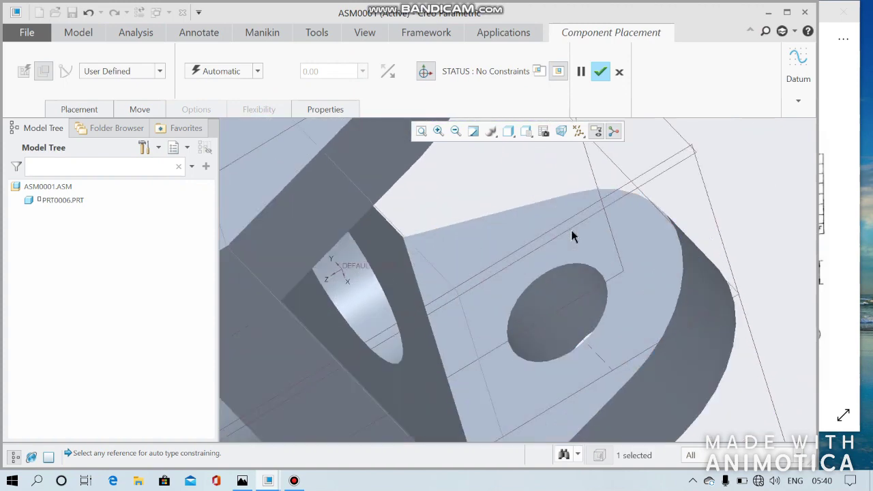
pyautogui.click(565, 322)
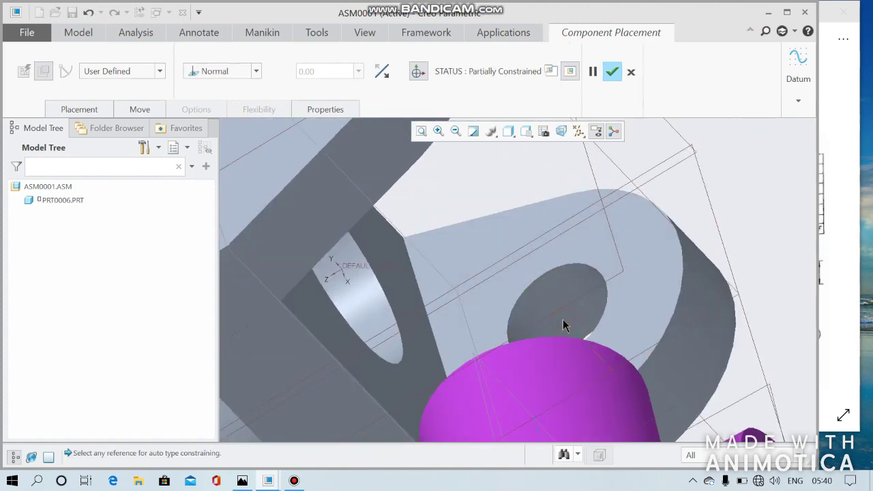
pyautogui.click(255, 72)
pyautogui.click(248, 123)
pyautogui.scroll(-3, 312, 205)
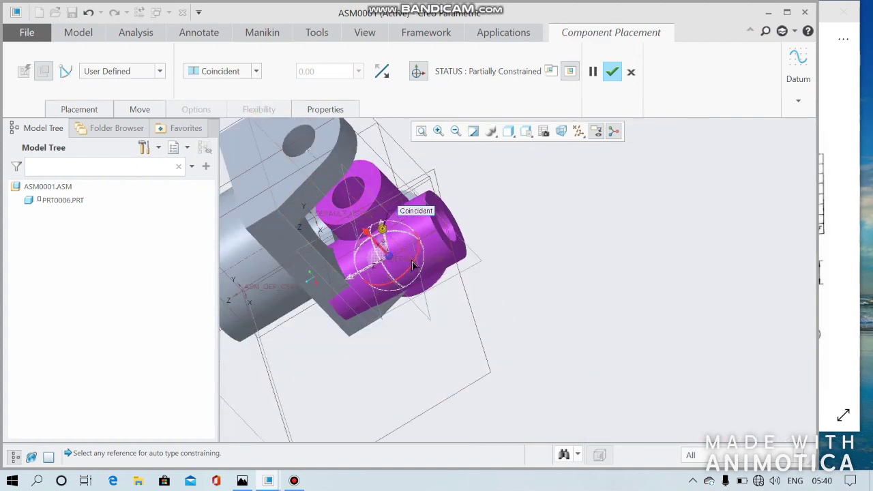
# Reorient PRT0007 and pick further face references, switching the constraint back to Coincident.
pyautogui.moveTo(414, 266); pyautogui.dragTo(462, 111)
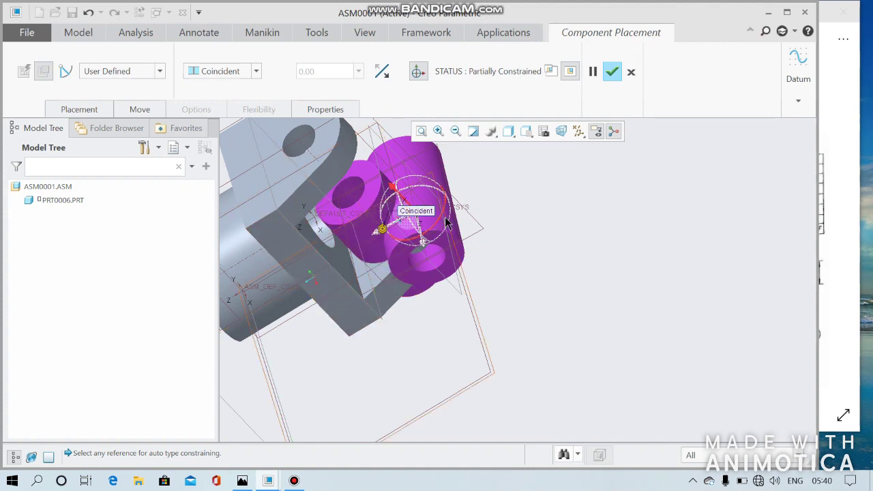
pyautogui.moveTo(444, 220); pyautogui.dragTo(444, 218)
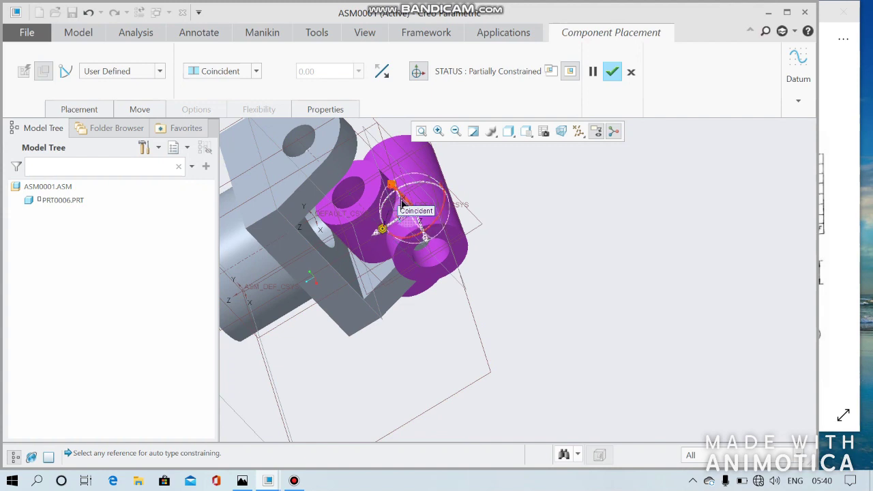
pyautogui.click(374, 198)
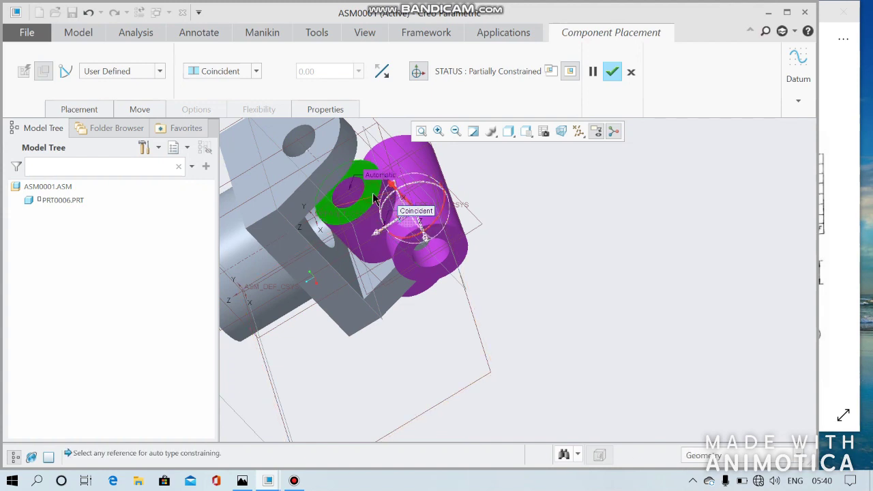
pyautogui.scroll(-5, 374, 198)
pyautogui.moveTo(411, 202); pyautogui.dragTo(399, 196, button='middle')
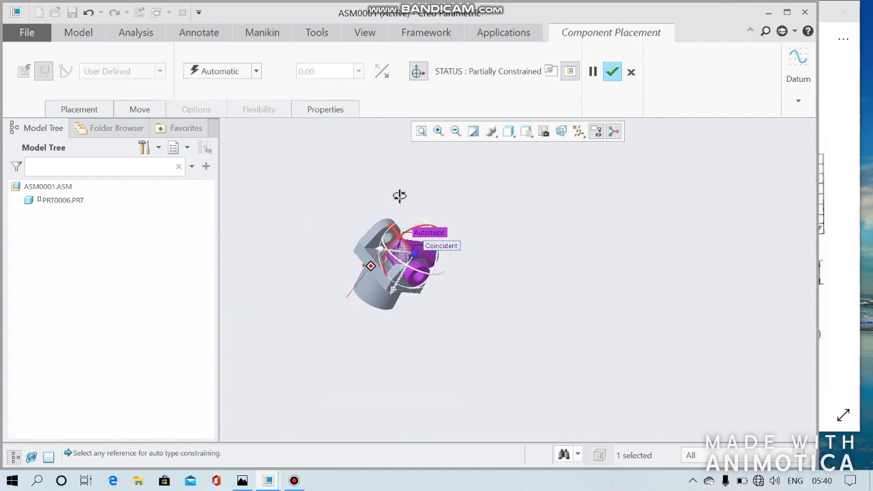
pyautogui.scroll(3, 394, 248)
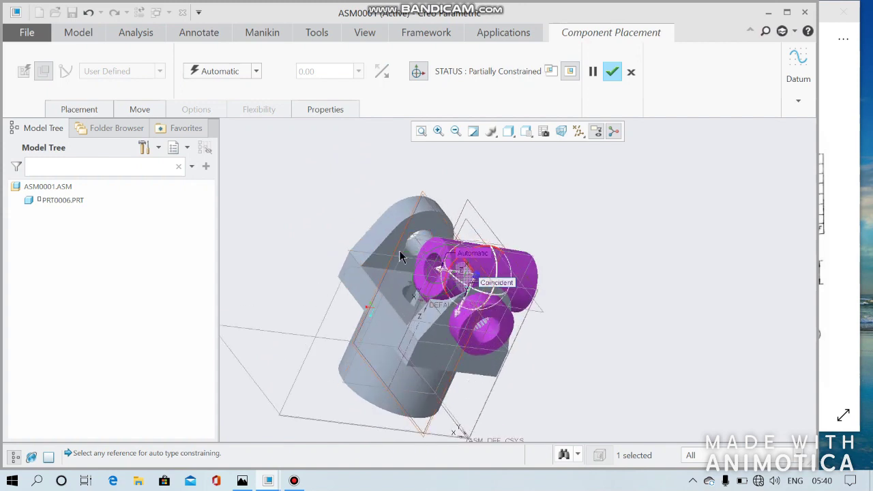
pyautogui.click(416, 254)
pyautogui.scroll(-2, 416, 254)
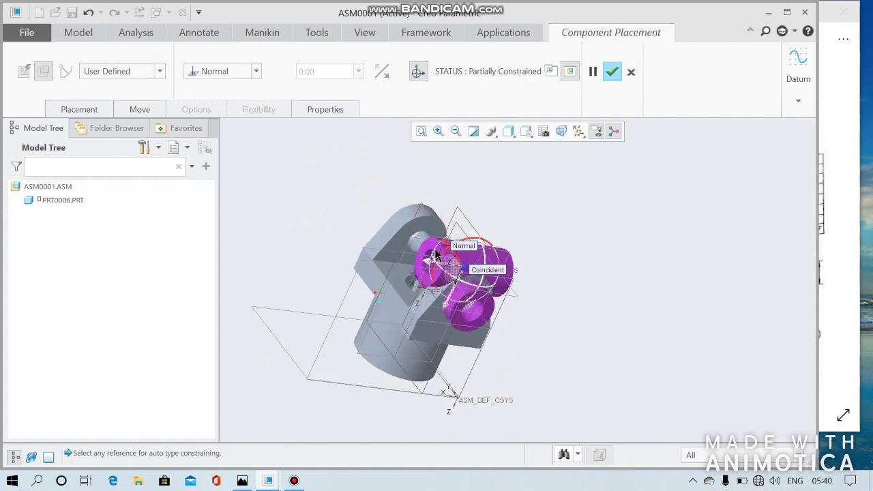
pyautogui.moveTo(415, 253); pyautogui.dragTo(441, 251, button='middle')
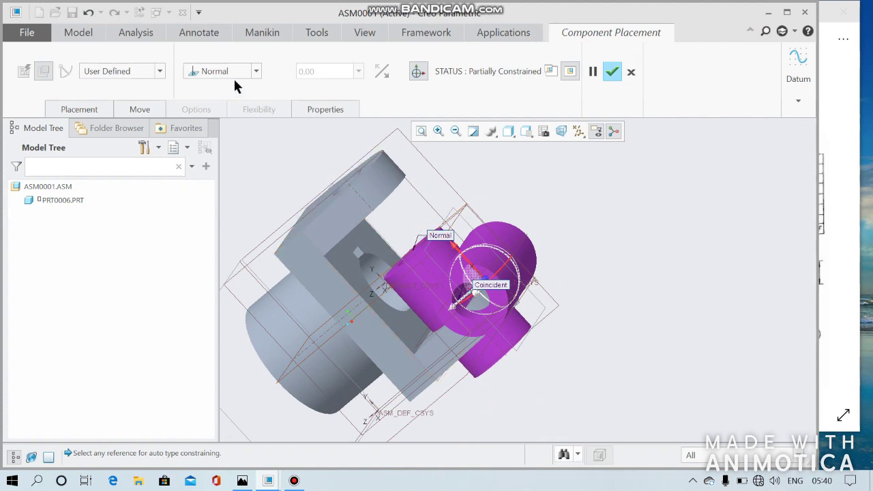
pyautogui.click(256, 71)
pyautogui.click(236, 119)
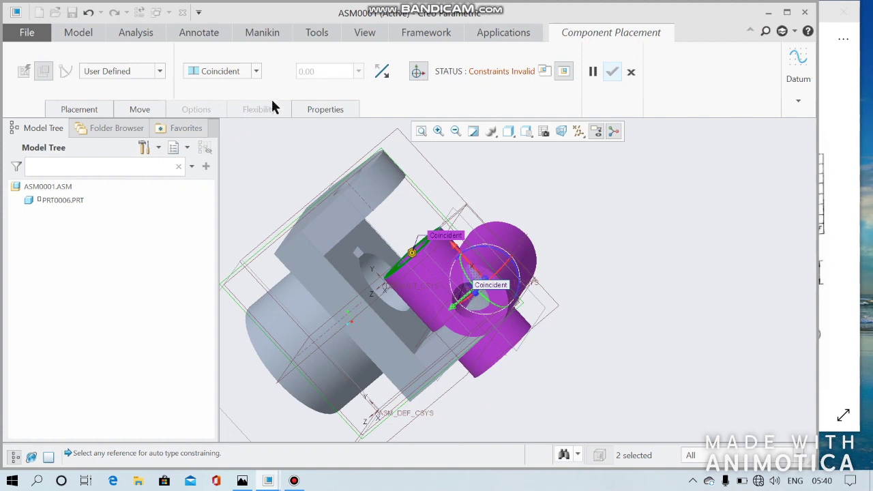
# Remove the PRT0007 surface reference in the Placement panel and cancel the placement.
pyautogui.click(97, 111)
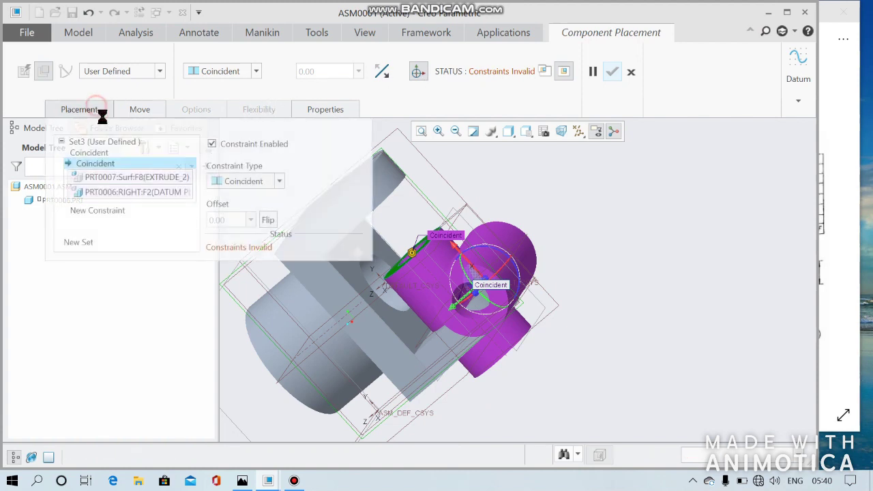
pyautogui.rightClick(170, 185)
pyautogui.click(191, 186)
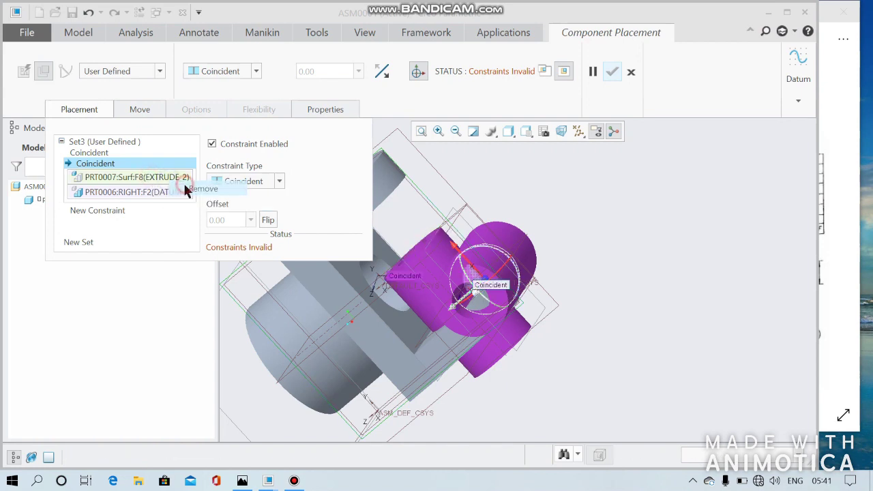
pyautogui.scroll(2, 525, 181)
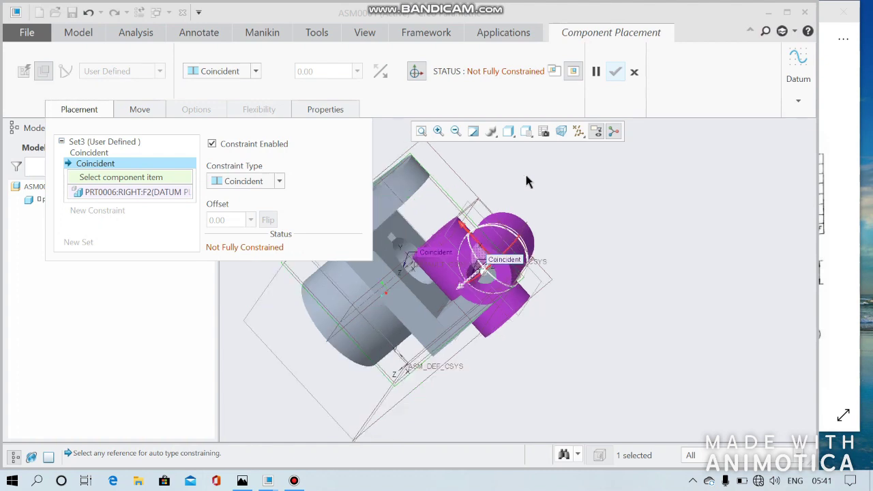
pyautogui.scroll(2, 526, 181)
pyautogui.moveTo(544, 196); pyautogui.dragTo(564, 206, button='middle')
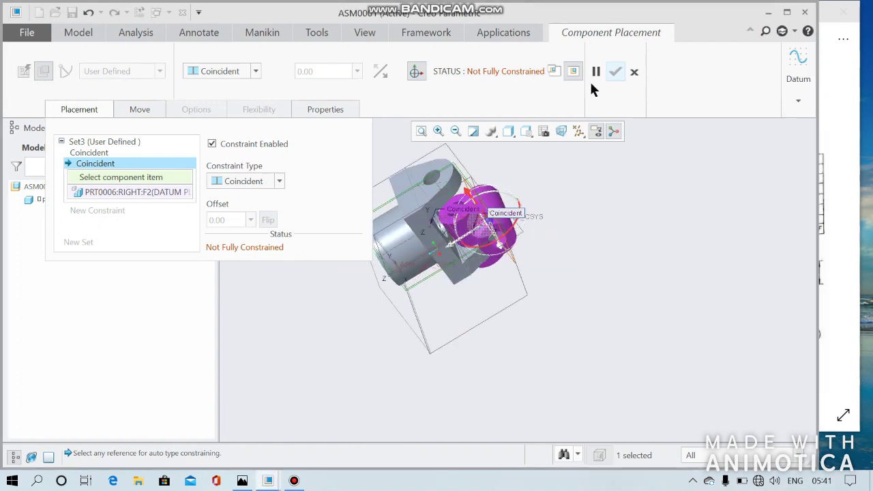
pyautogui.click(634, 72)
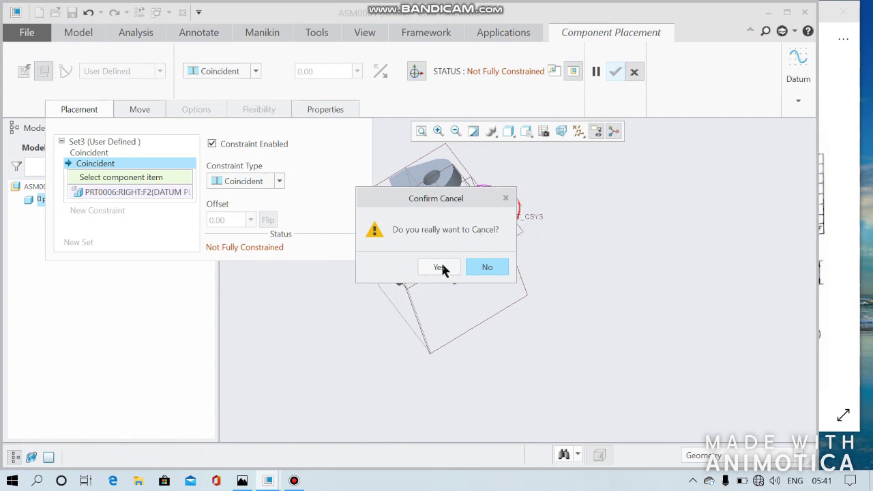
pyautogui.click(440, 267)
pyautogui.click(127, 62)
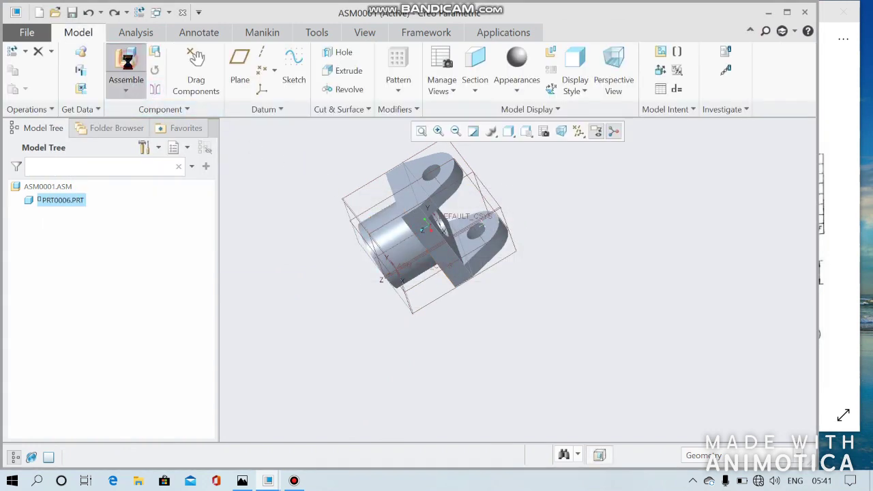
pyautogui.doubleClick(398, 185)
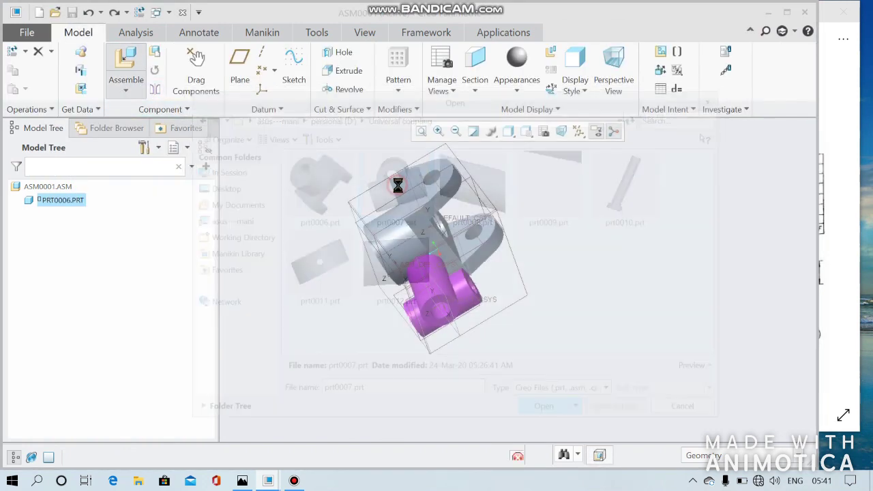
pyautogui.scroll(5, 428, 327)
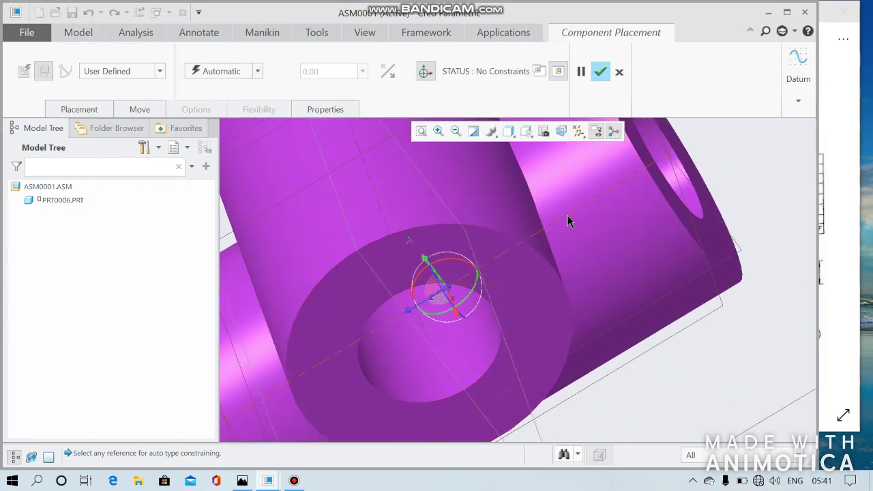
pyautogui.scroll(10, 568, 218)
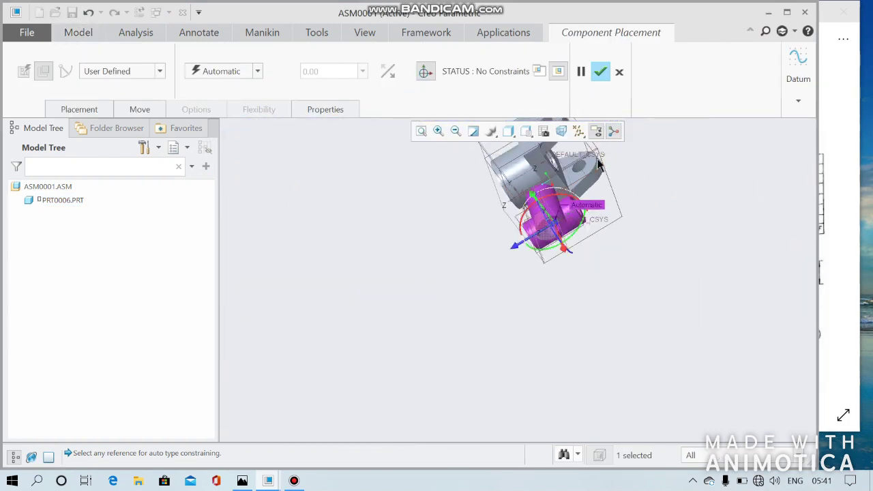
pyautogui.scroll(-3, 603, 162)
pyautogui.scroll(-6, 560, 197)
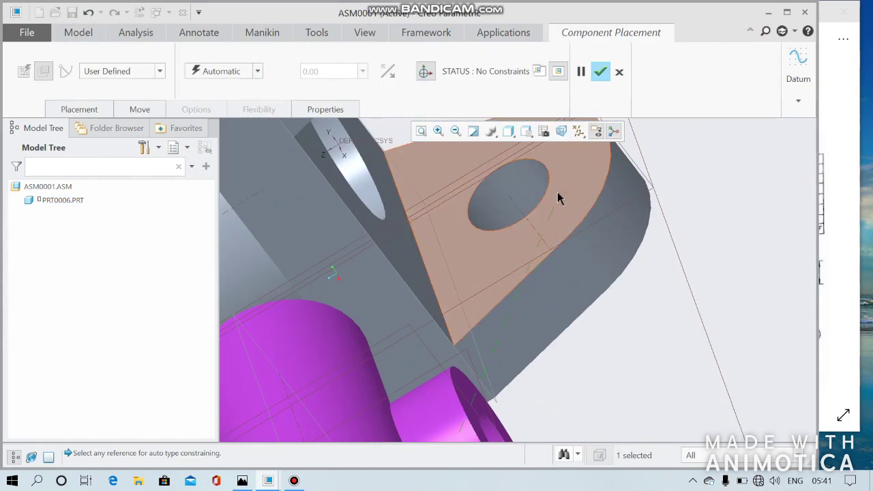
pyautogui.click(518, 214)
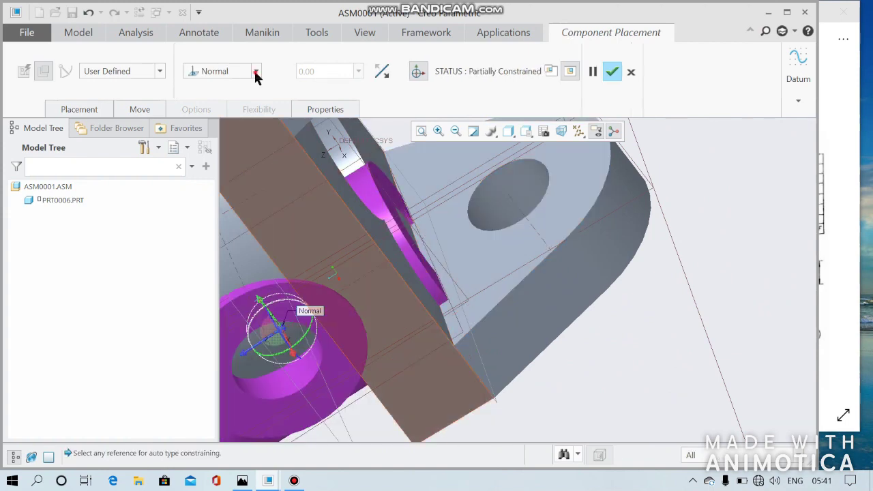
pyautogui.click(257, 73)
pyautogui.click(231, 123)
pyautogui.scroll(3, 341, 170)
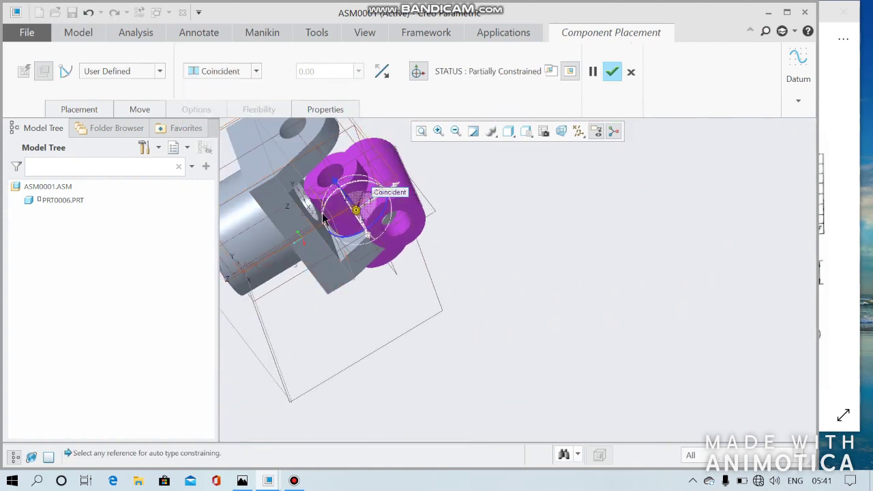
pyautogui.scroll(-2, 459, 168)
pyautogui.scroll(-2, 409, 178)
pyautogui.scroll(-3, 329, 200)
pyautogui.scroll(4, 330, 199)
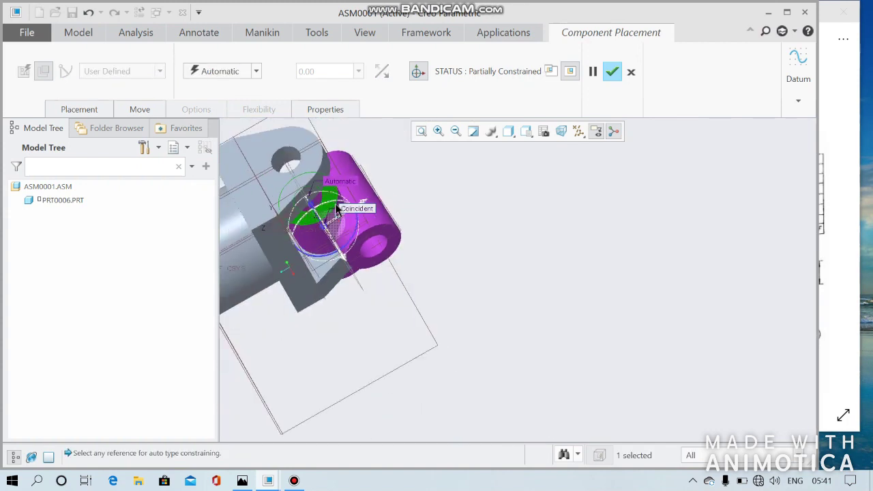
pyautogui.scroll(2, 331, 204)
pyautogui.moveTo(408, 198); pyautogui.dragTo(361, 132, button='middle')
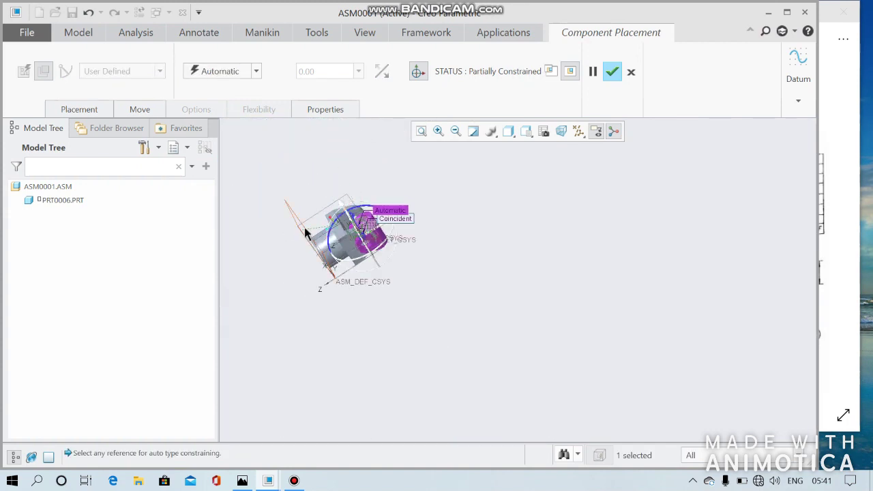
pyautogui.scroll(-3, 408, 197)
pyautogui.scroll(-2, 408, 197)
pyautogui.click(410, 197)
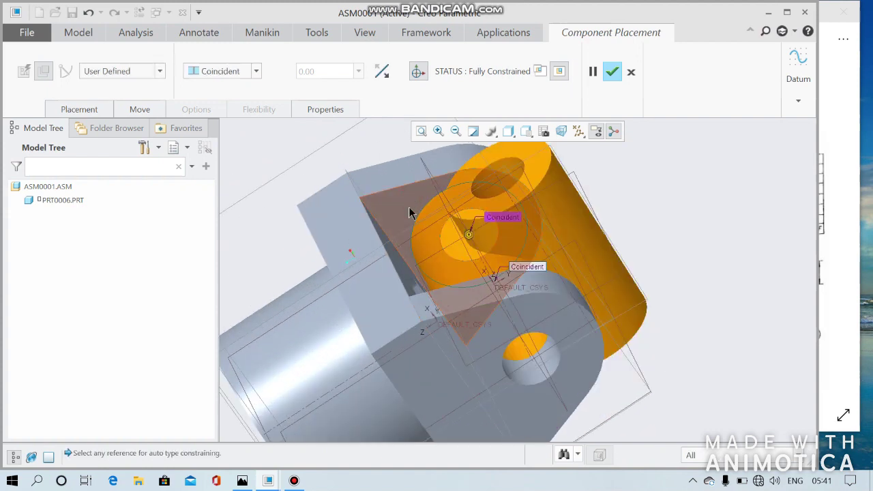
pyautogui.scroll(3, 470, 238)
pyautogui.moveTo(489, 235)
pyautogui.mouseDown(button='middle')
pyautogui.moveTo(590, 267)
pyautogui.moveTo(571, 223)
pyautogui.mouseUp(button='middle')
pyautogui.click(613, 73)
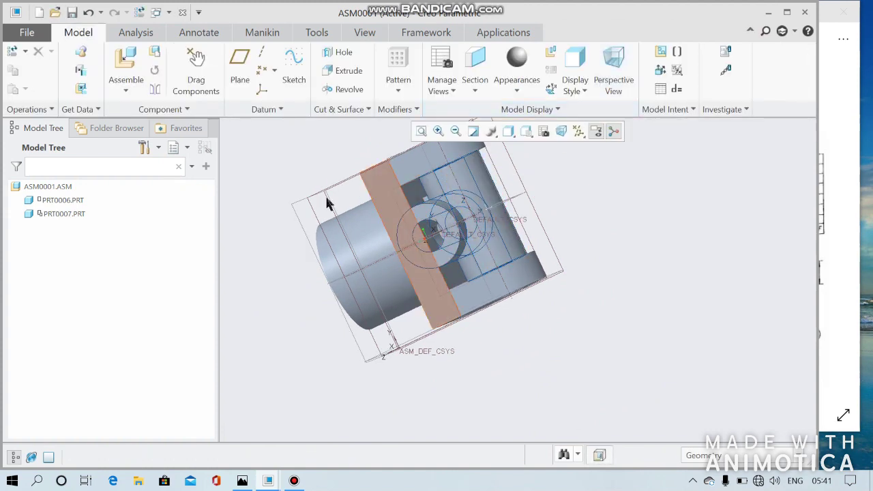
pyautogui.click(89, 13)
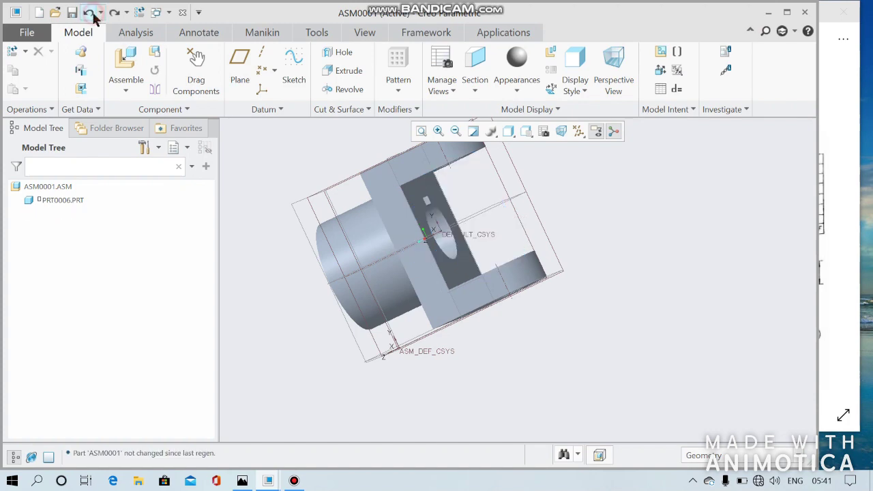
# Bring prt0007.prt into the assembly for placement.
pyautogui.click(114, 65)
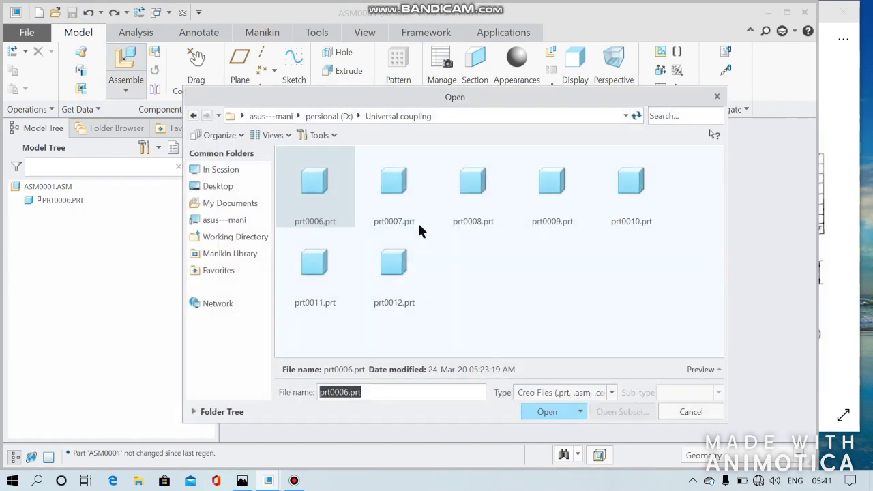
pyautogui.click(385, 192)
pyautogui.doubleClick(385, 193)
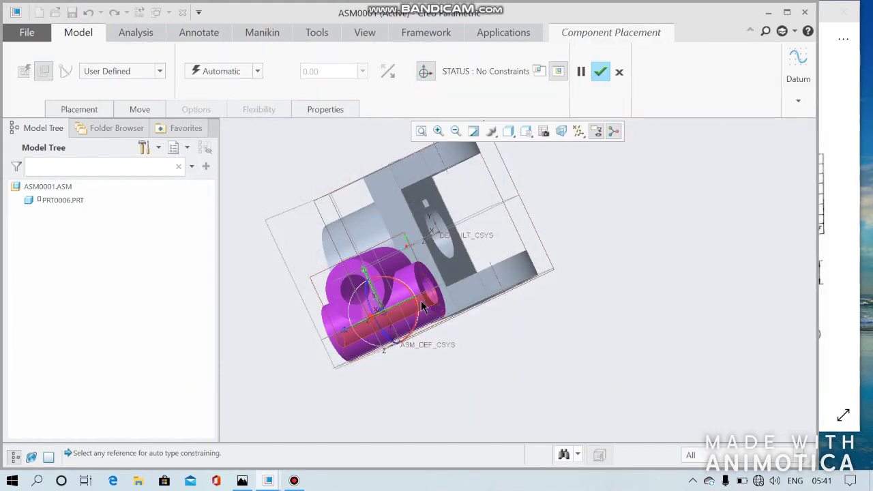
pyautogui.scroll(-5, 421, 300)
pyautogui.scroll(3, 428, 294)
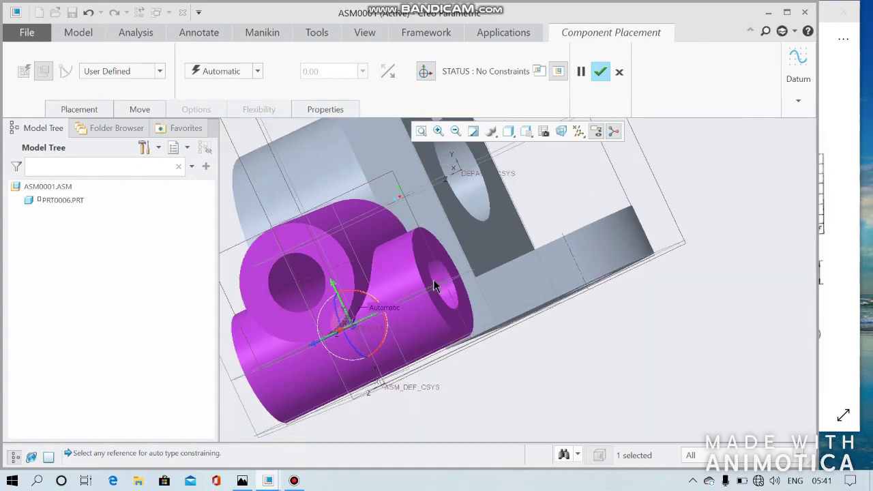
pyautogui.scroll(2, 443, 276)
pyautogui.scroll(-3, 470, 274)
pyautogui.scroll(-2, 464, 293)
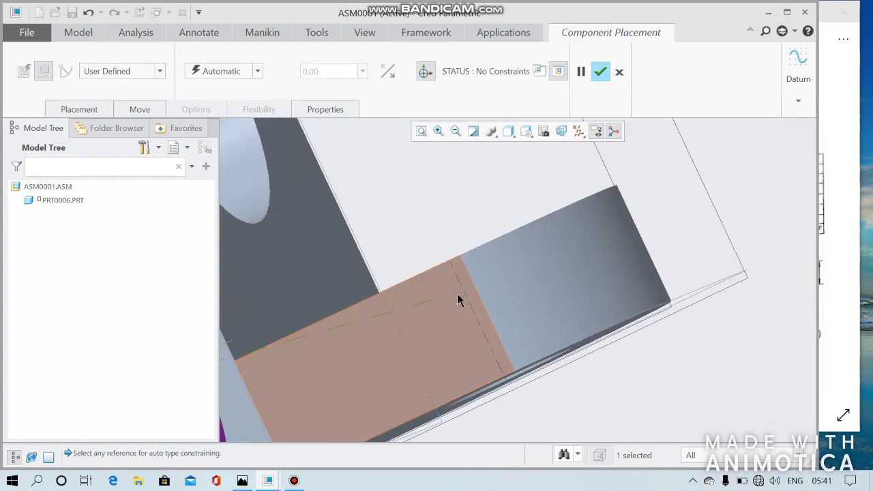
pyautogui.scroll(2, 466, 303)
# Pick a plane reference on prt0007 and change its constraint from Normal to Coincident.
pyautogui.click(464, 298)
pyautogui.scroll(2, 444, 259)
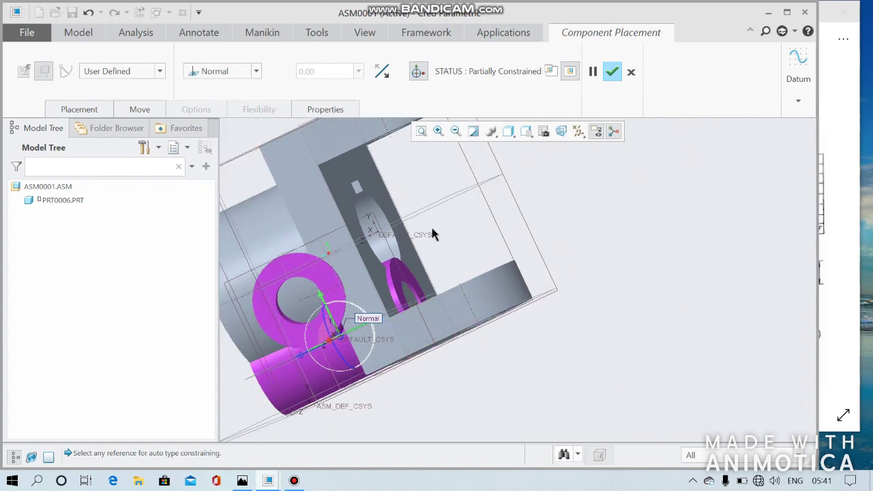
pyautogui.scroll(2, 441, 253)
pyautogui.click(236, 121)
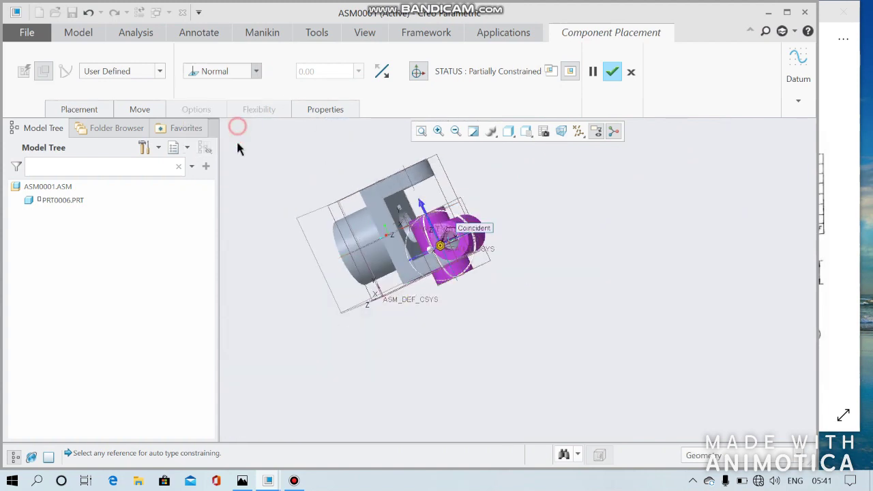
pyautogui.scroll(2, 287, 178)
pyautogui.scroll(-2, 409, 208)
pyautogui.scroll(-2, 409, 207)
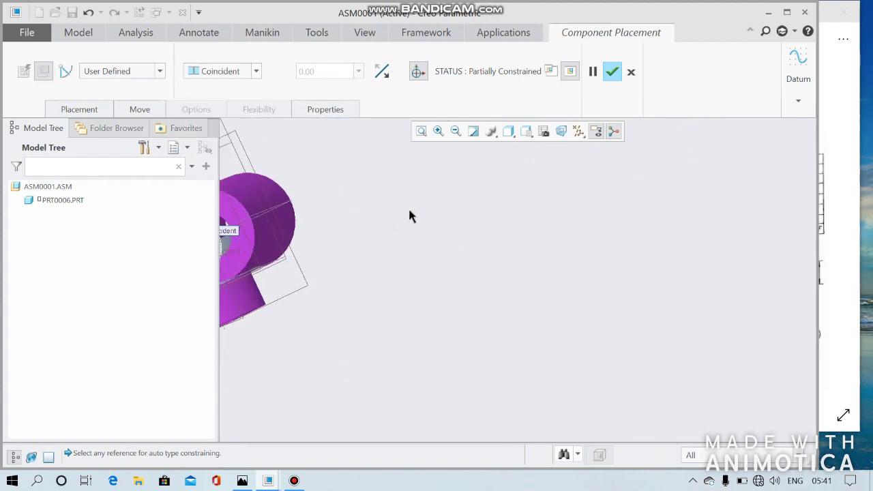
pyautogui.scroll(3, 423, 204)
pyautogui.scroll(1, 348, 169)
pyautogui.moveTo(365, 184); pyautogui.dragTo(387, 188, button='middle')
pyautogui.scroll(-1, 386, 185)
pyautogui.scroll(-2, 342, 166)
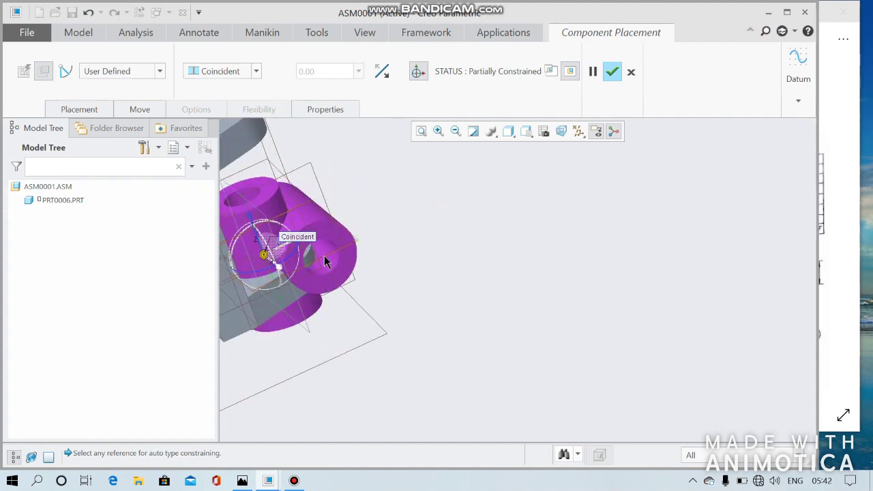
pyautogui.scroll(1, 322, 263)
pyautogui.scroll(1, 348, 256)
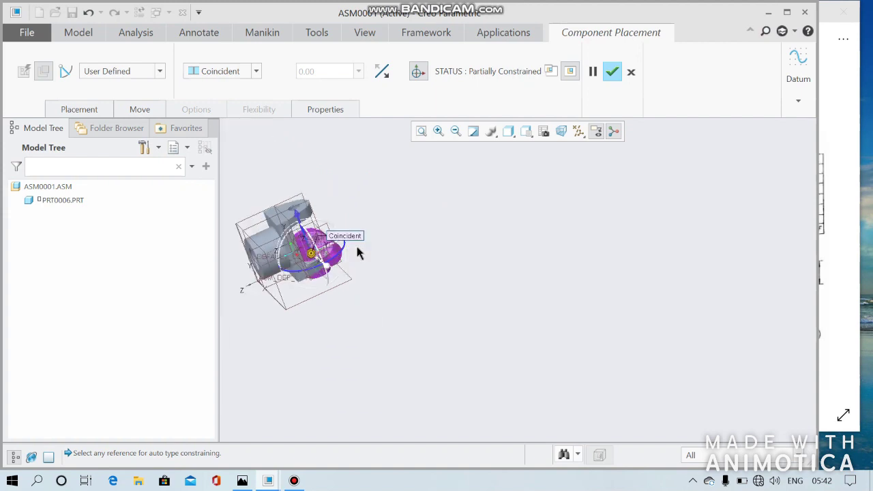
pyautogui.scroll(-2, 351, 249)
pyautogui.scroll(-1, 333, 253)
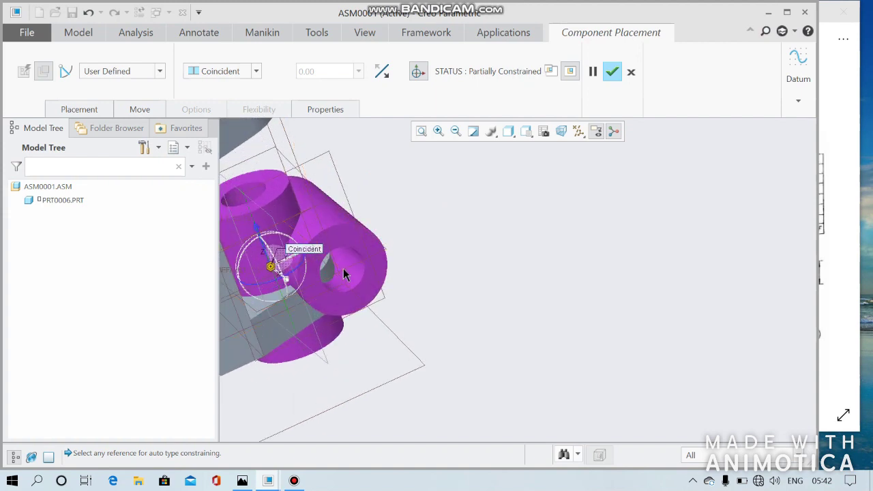
# Constrain the hole surface to the matching face with a 90° Angle Offset.
pyautogui.click(341, 273)
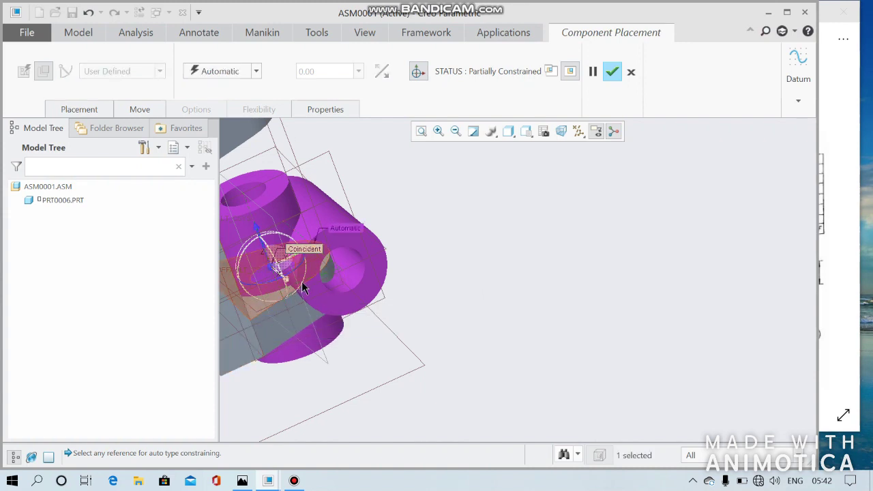
pyautogui.click(240, 305)
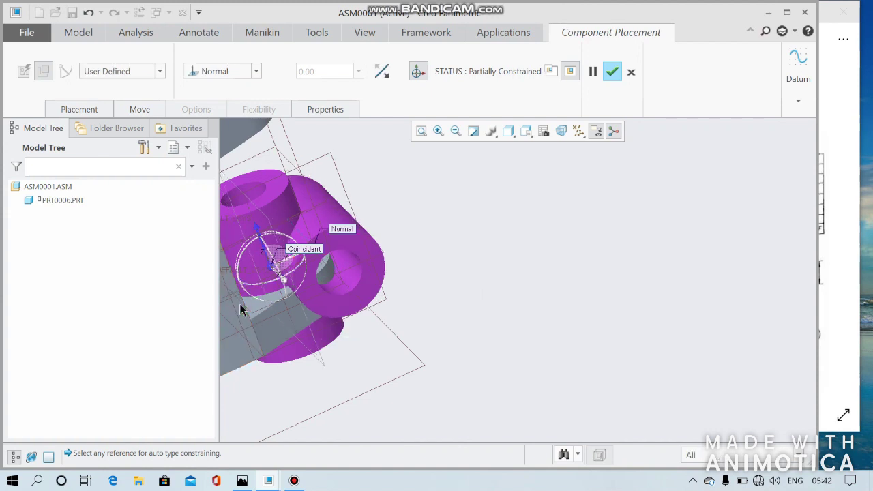
pyautogui.click(256, 71)
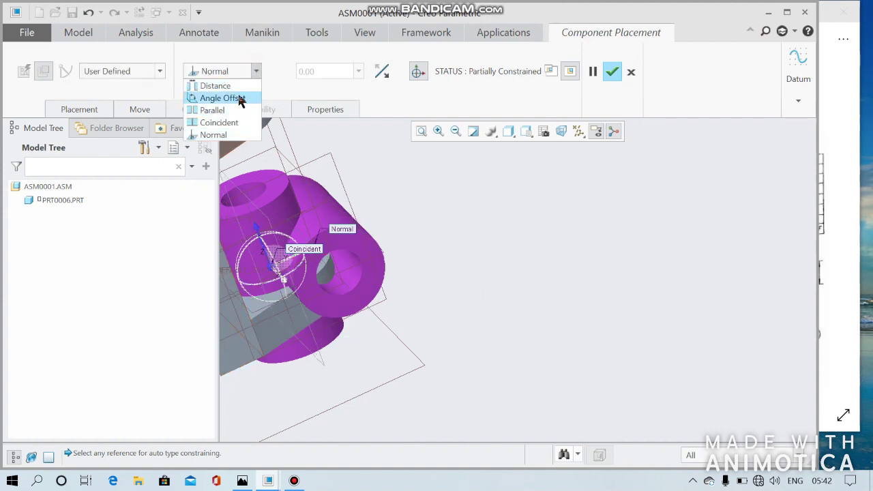
pyautogui.click(240, 99)
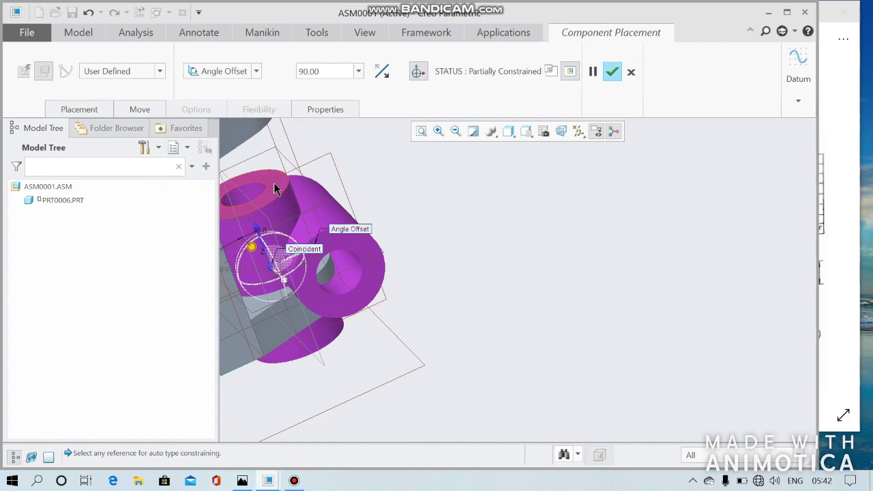
# Make the top cylinder face coincident to fully constrain prt0007, and finish its placement.
pyautogui.click(273, 189)
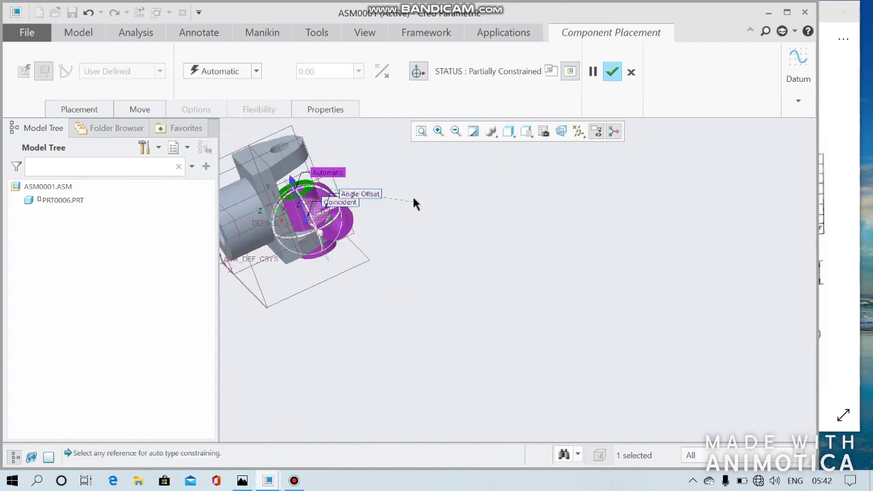
pyautogui.moveTo(412, 194); pyautogui.dragTo(386, 134, button='middle')
pyautogui.scroll(5, 432, 205)
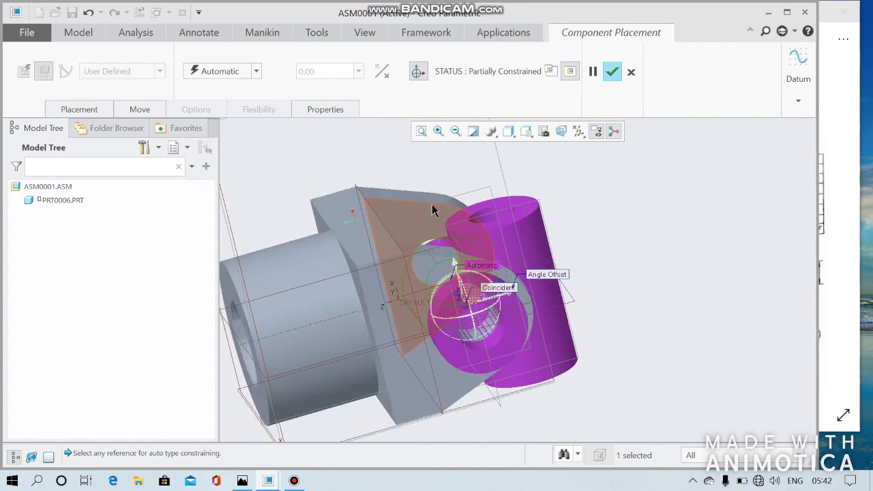
pyautogui.click(423, 214)
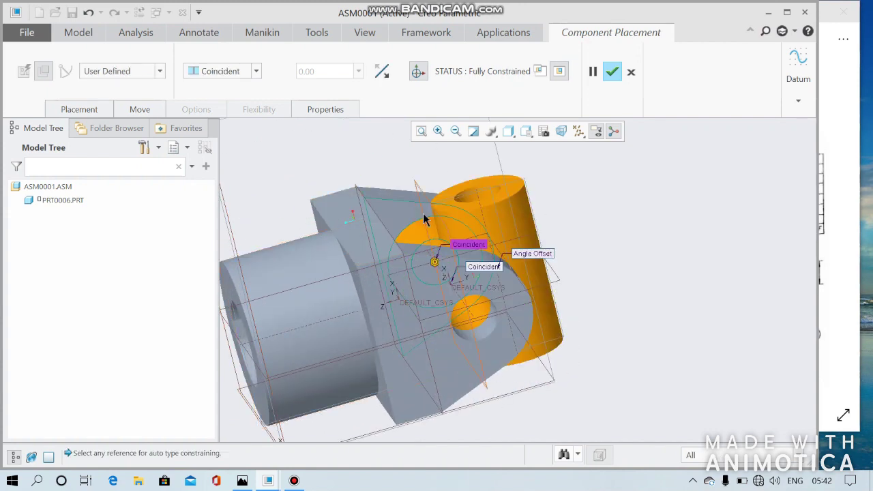
pyautogui.click(611, 73)
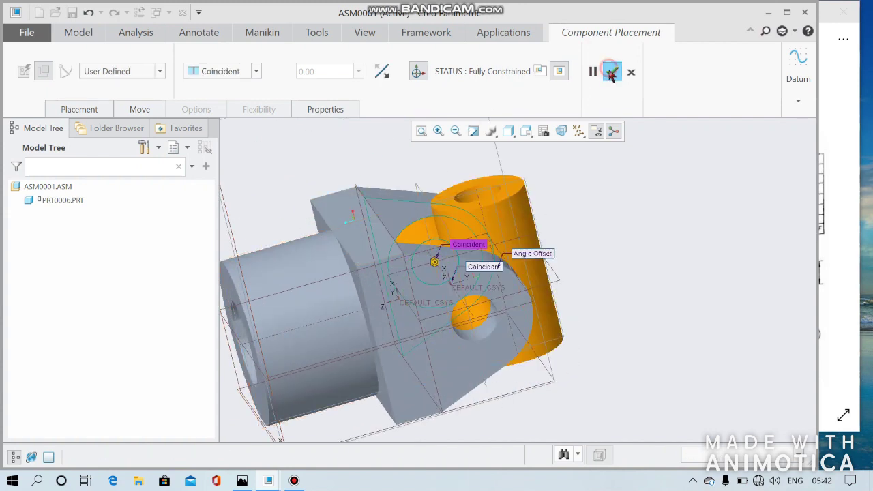
pyautogui.moveTo(588, 192); pyautogui.dragTo(610, 294, button='middle')
pyautogui.click(130, 60)
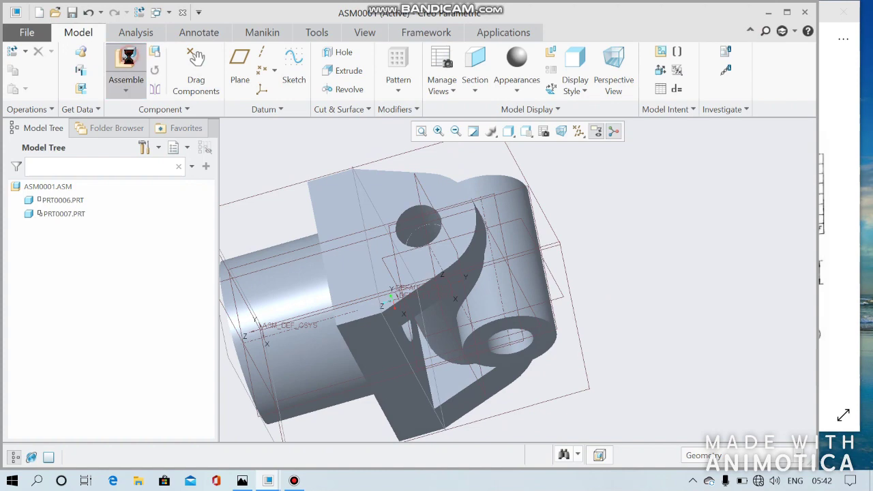
# Bring another prt0006.prt into the assembly and turn its hole face toward the front.
pyautogui.click(311, 174)
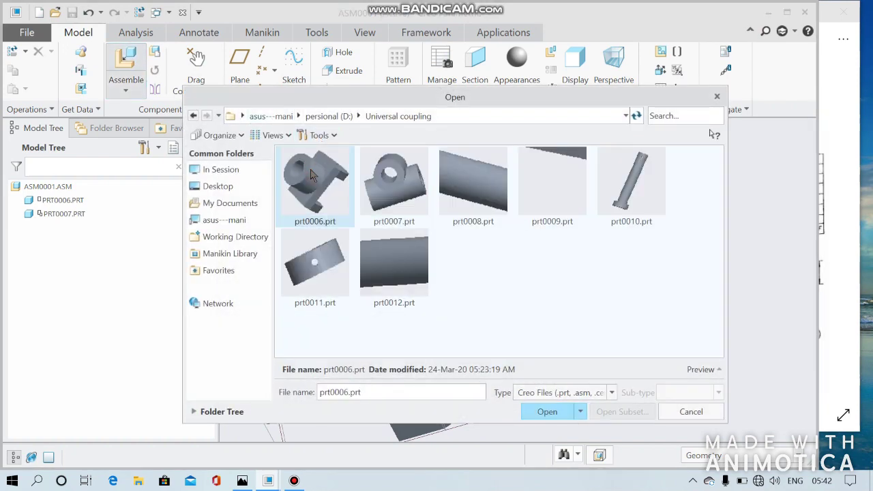
pyautogui.doubleClick(311, 174)
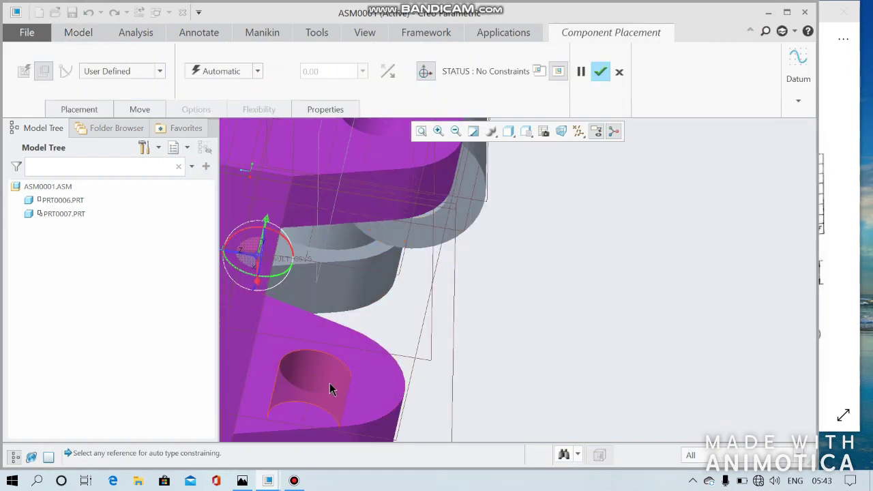
pyautogui.scroll(-3, 320, 361)
pyautogui.scroll(-2, 331, 335)
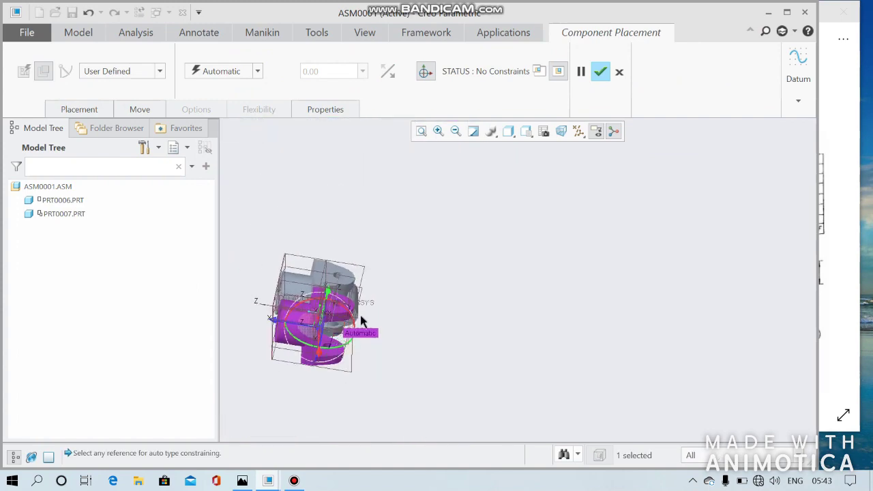
pyautogui.scroll(4, 355, 293)
pyautogui.scroll(2, 327, 341)
pyautogui.scroll(-3, 321, 348)
pyautogui.scroll(1, 314, 389)
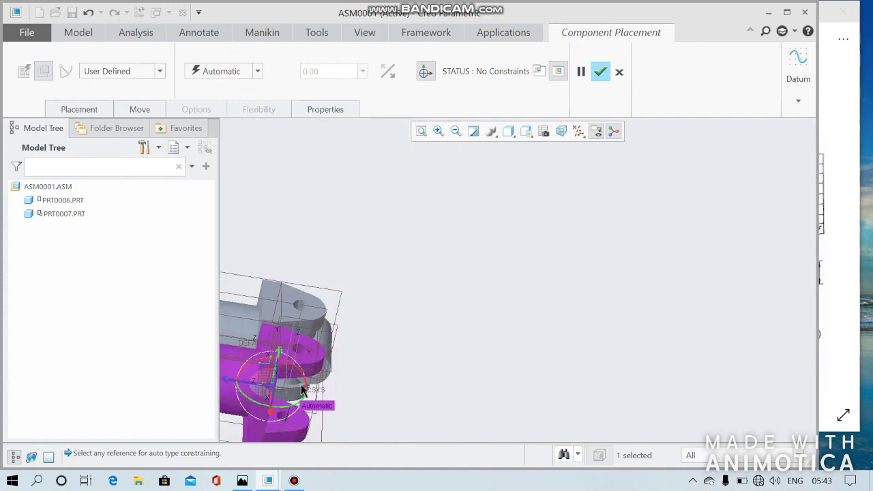
pyautogui.scroll(3, 310, 375)
pyautogui.scroll(2, 361, 349)
pyautogui.moveTo(361, 349)
pyautogui.mouseDown(button='middle')
pyautogui.moveTo(370, 347)
pyautogui.moveTo(346, 347)
pyautogui.moveTo(362, 282)
pyautogui.mouseUp(button='middle')
pyautogui.scroll(3, 362, 276)
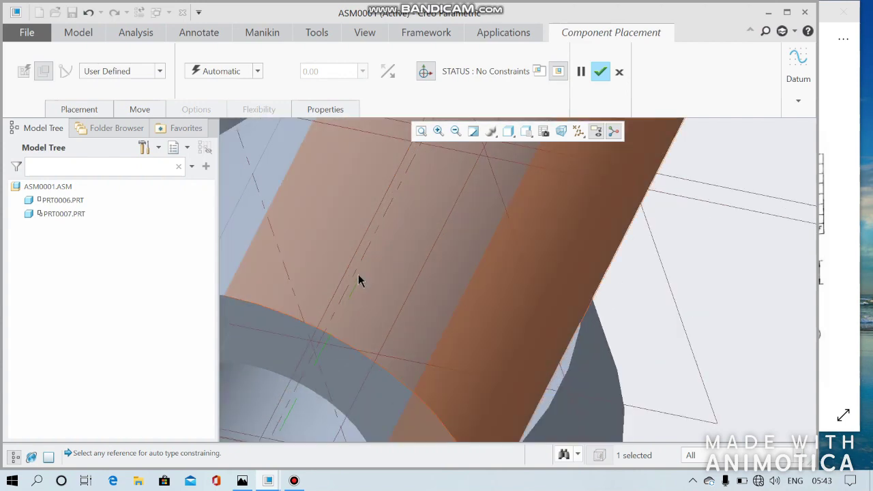
# Make the grey part's reference face Coincident and flip the yoke to the opposite orientation.
pyautogui.click(357, 274)
pyautogui.scroll(-3, 358, 276)
pyautogui.scroll(-3, 359, 281)
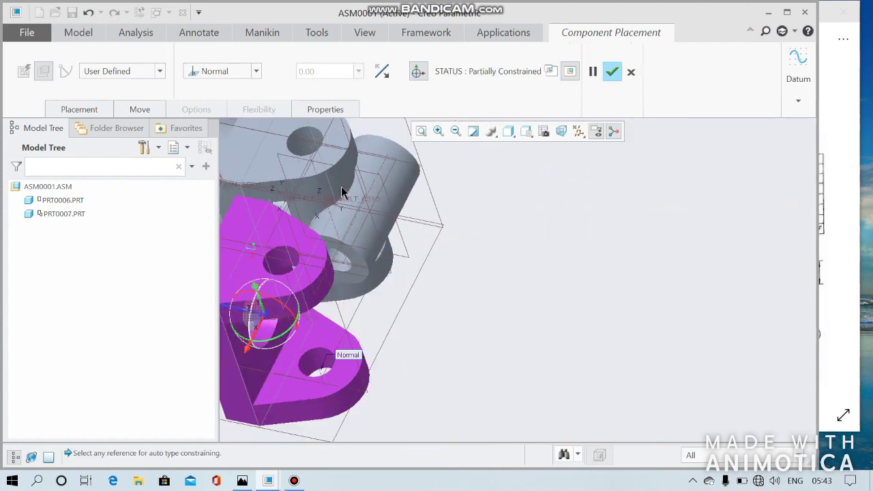
pyautogui.click(256, 73)
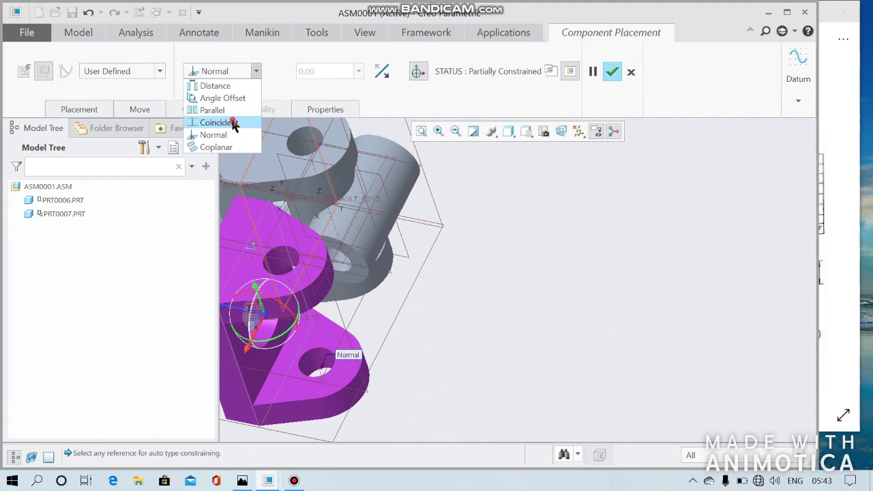
pyautogui.click(232, 123)
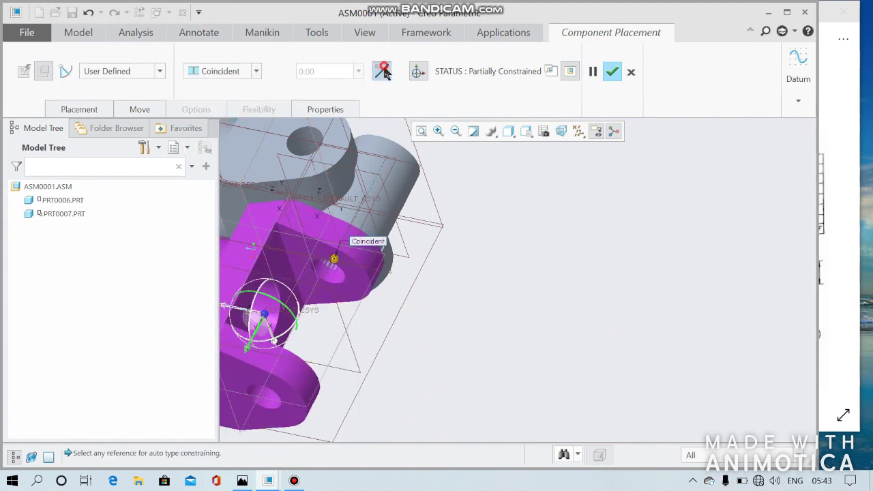
pyautogui.click(384, 71)
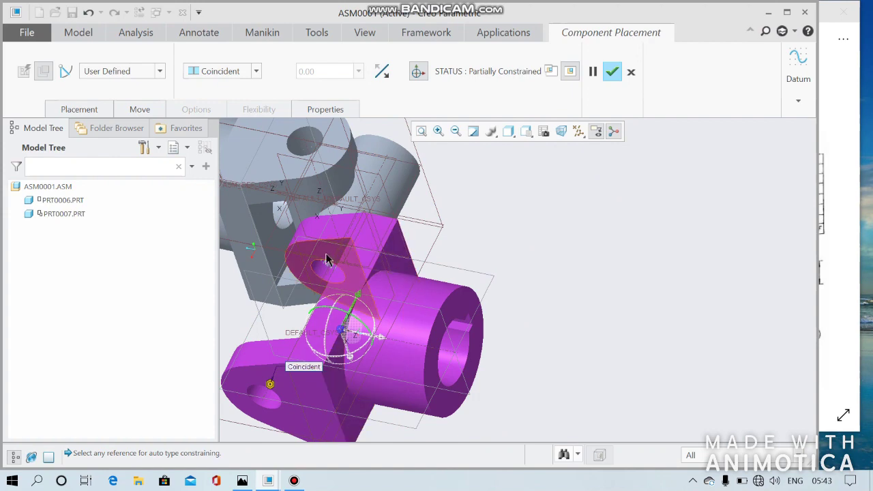
# Make the flange and hole faces coincident to fully constrain the second yoke, then confirm placement.
pyautogui.click(326, 260)
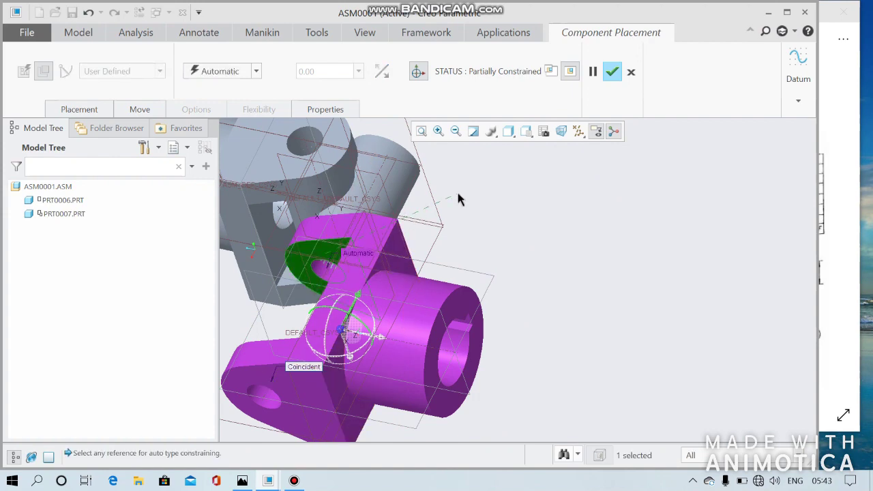
pyautogui.moveTo(457, 189); pyautogui.dragTo(442, 247, button='middle')
pyautogui.click(390, 217)
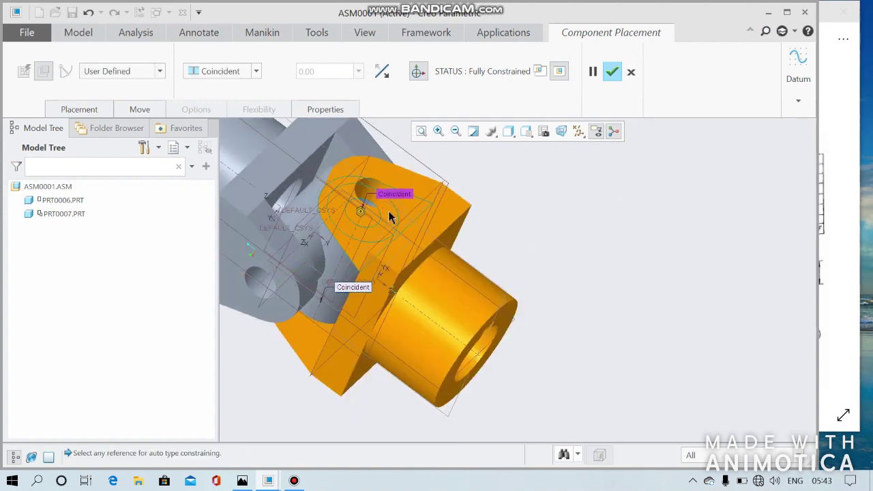
pyautogui.click(612, 72)
pyautogui.moveTo(587, 239)
pyautogui.mouseDown(button='middle')
pyautogui.moveTo(633, 157)
pyautogui.moveTo(634, 185)
pyautogui.moveTo(646, 137)
pyautogui.moveTo(645, 146)
pyautogui.moveTo(626, 136)
pyautogui.mouseUp(button='middle')
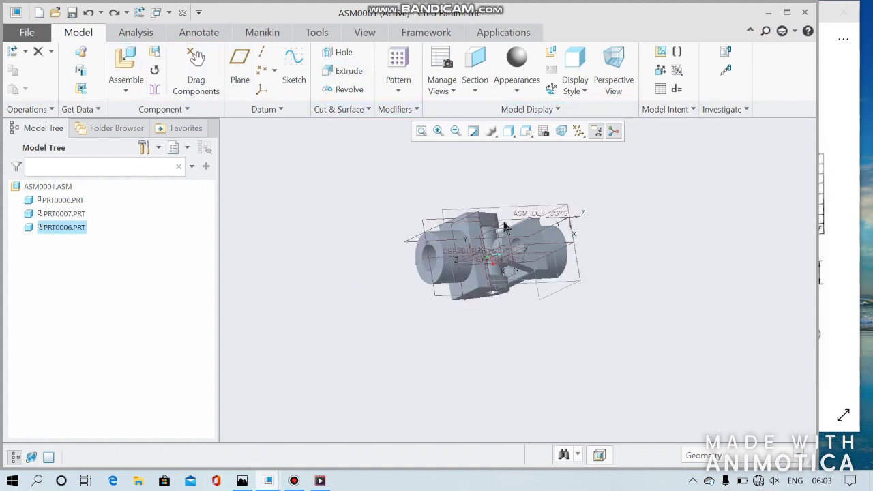
# Bring the prt0008.prt shaft into the assembly for placement.
pyautogui.click(124, 65)
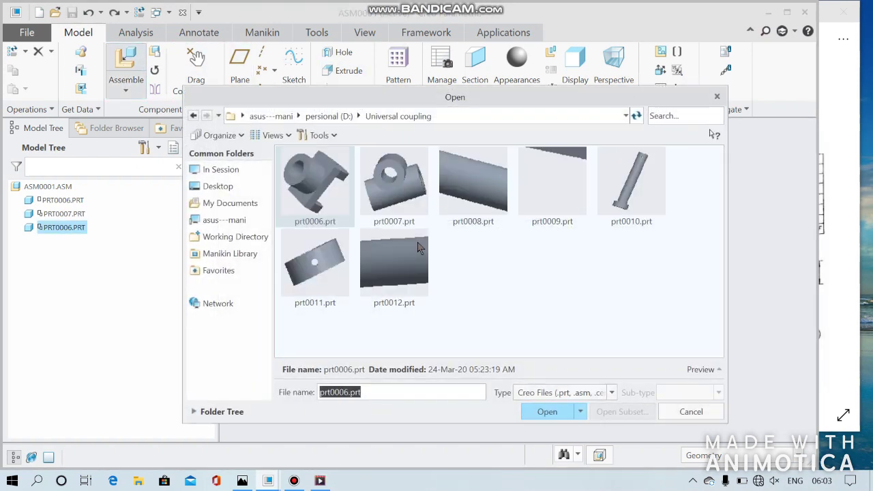
pyautogui.click(497, 193)
pyautogui.doubleClick(488, 189)
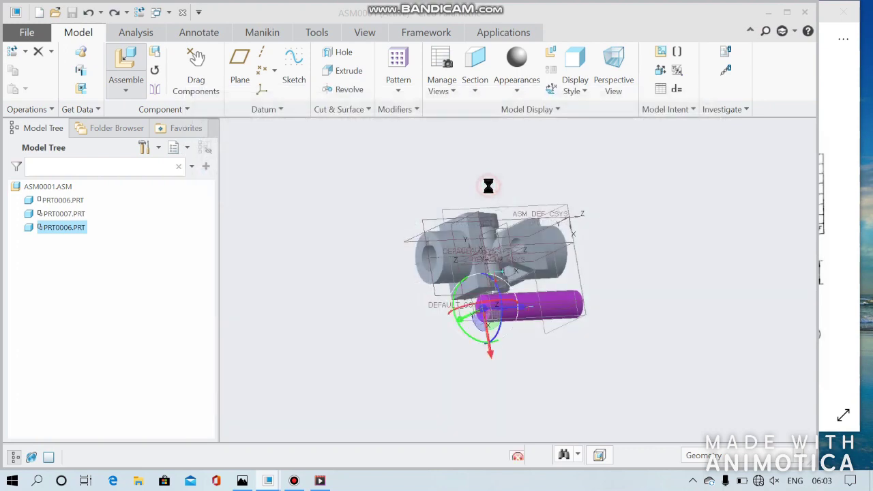
pyautogui.scroll(-5, 546, 311)
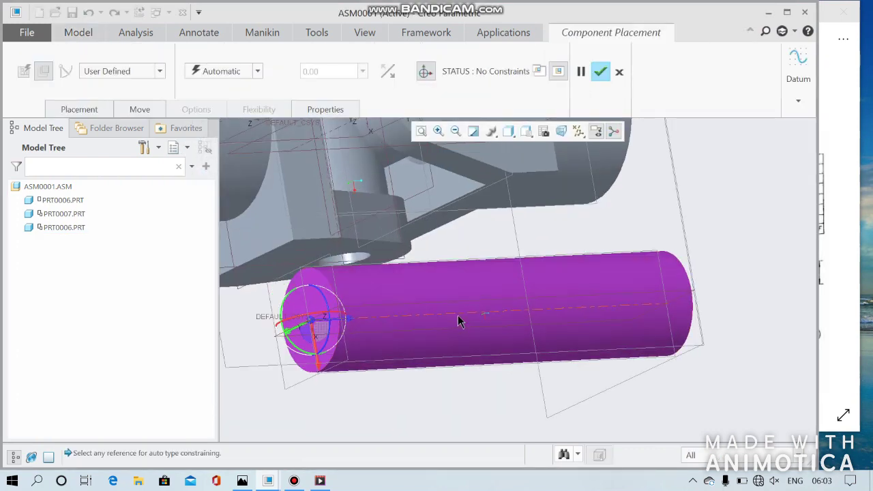
pyautogui.moveTo(498, 380); pyautogui.dragTo(398, 258, button='middle')
pyautogui.scroll(-2, 397, 257)
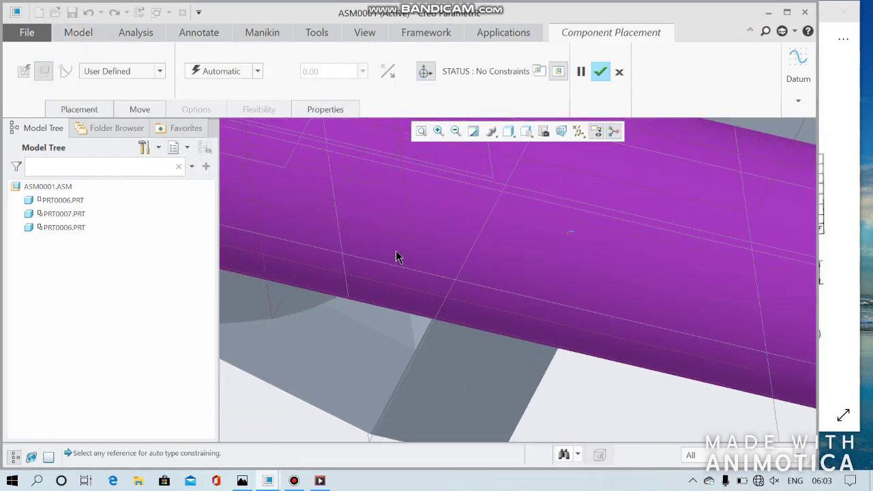
pyautogui.scroll(5, 437, 245)
pyautogui.moveTo(448, 235)
pyautogui.mouseDown(button='middle')
pyautogui.moveTo(550, 228)
pyautogui.moveTo(565, 265)
pyautogui.moveTo(589, 266)
pyautogui.mouseUp(button='middle')
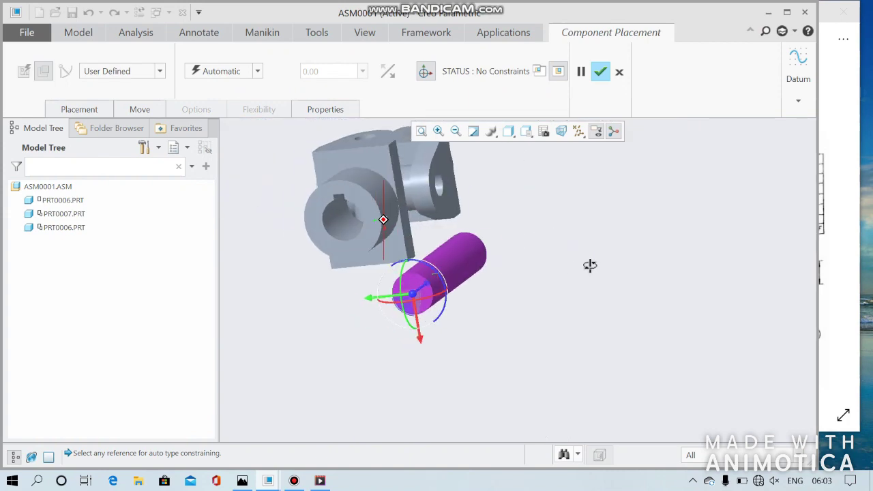
pyautogui.scroll(-3, 440, 262)
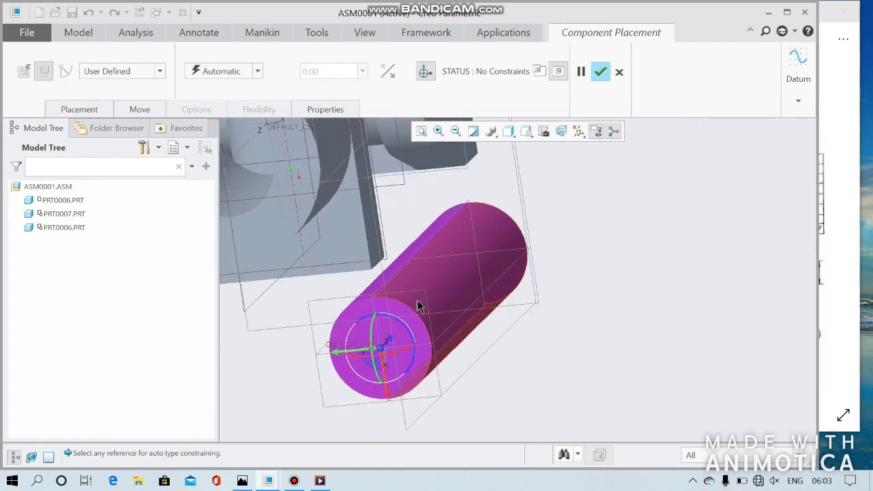
pyautogui.scroll(3, 421, 304)
# Move the shaft near the yoke block and pick its cylindrical surface as the first reference.
pyautogui.moveTo(412, 330); pyautogui.dragTo(604, 190)
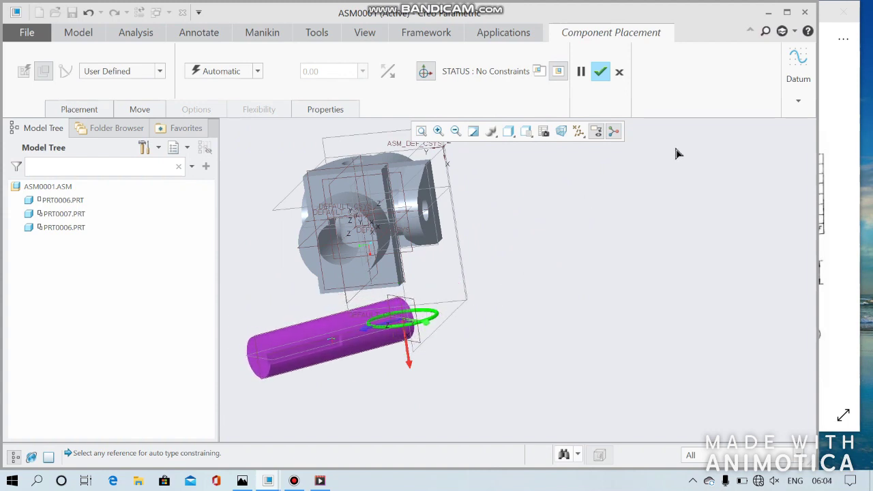
pyautogui.moveTo(387, 325)
pyautogui.mouseDown()
pyautogui.moveTo(404, 323)
pyautogui.moveTo(394, 329)
pyautogui.moveTo(495, 158)
pyautogui.mouseUp()
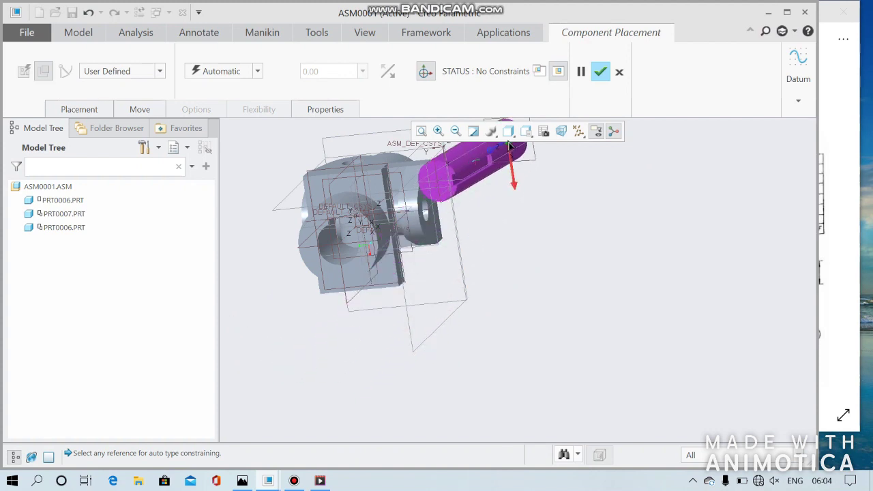
pyautogui.moveTo(483, 253)
pyautogui.mouseDown(button='middle')
pyautogui.moveTo(417, 263)
pyautogui.moveTo(426, 261)
pyautogui.mouseUp(button='middle')
pyautogui.moveTo(371, 239)
pyautogui.mouseDown()
pyautogui.moveTo(387, 203)
pyautogui.moveTo(565, 176)
pyautogui.moveTo(549, 189)
pyautogui.mouseUp()
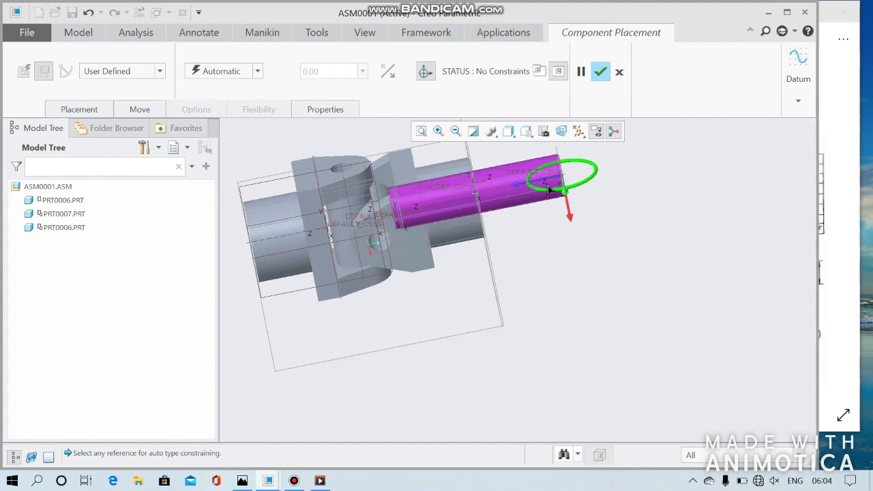
pyautogui.scroll(3, 484, 198)
pyautogui.click(478, 189)
pyautogui.scroll(-2, 372, 239)
pyautogui.moveTo(372, 240); pyautogui.dragTo(404, 299, button='middle')
pyautogui.scroll(-3, 380, 255)
# Make the shaft's cylinder Coincident with the yoke hub's cylinder.
pyautogui.scroll(5, 365, 252)
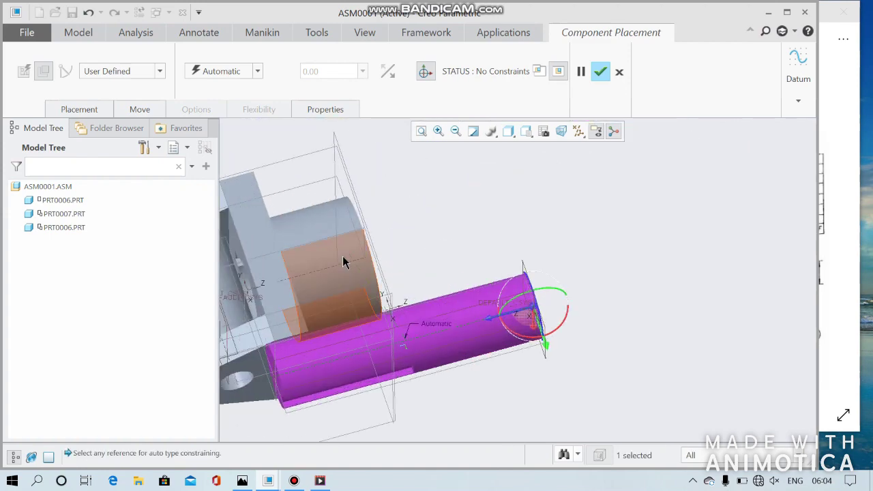
pyautogui.click(337, 266)
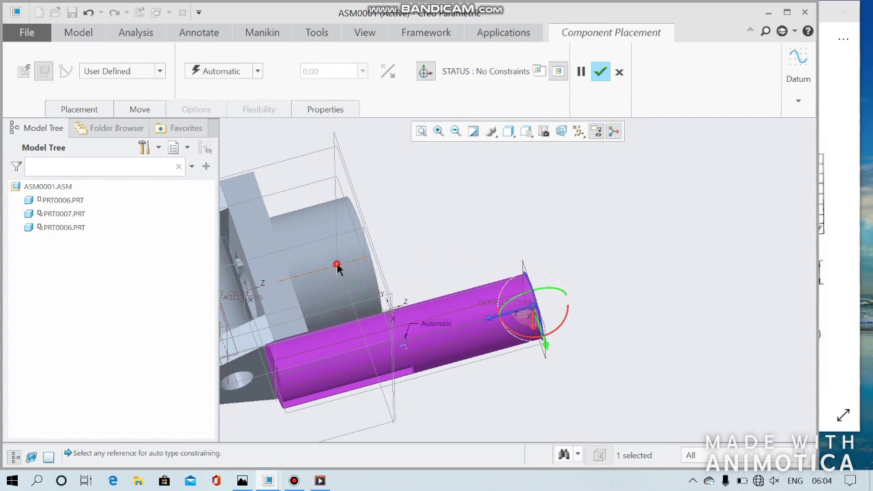
pyautogui.click(255, 71)
pyautogui.click(238, 123)
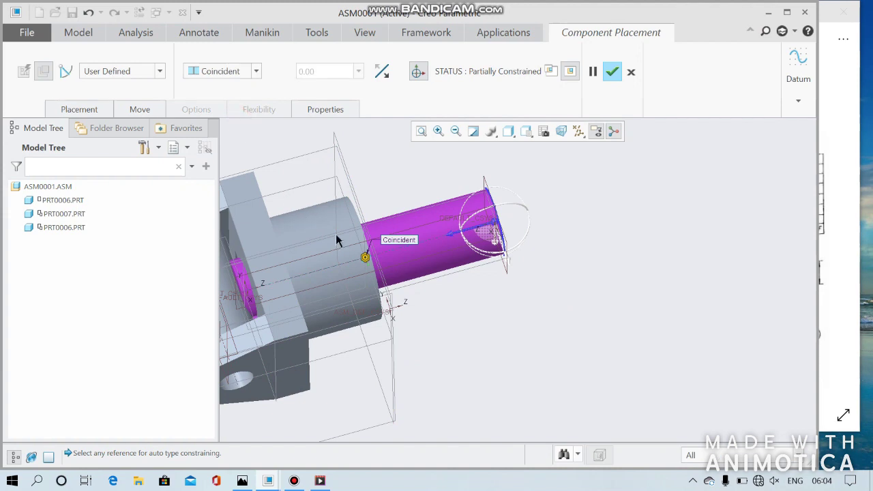
# Slide and spin the shaft, then select the keyway face inside the hub's bore.
pyautogui.keyDown('ctrl'); pyautogui.keyDown('alt'); pyautogui.moveTo(484, 228); pyautogui.dragTo(614, 210, button='right'); pyautogui.keyUp('alt'); pyautogui.keyUp('ctrl')
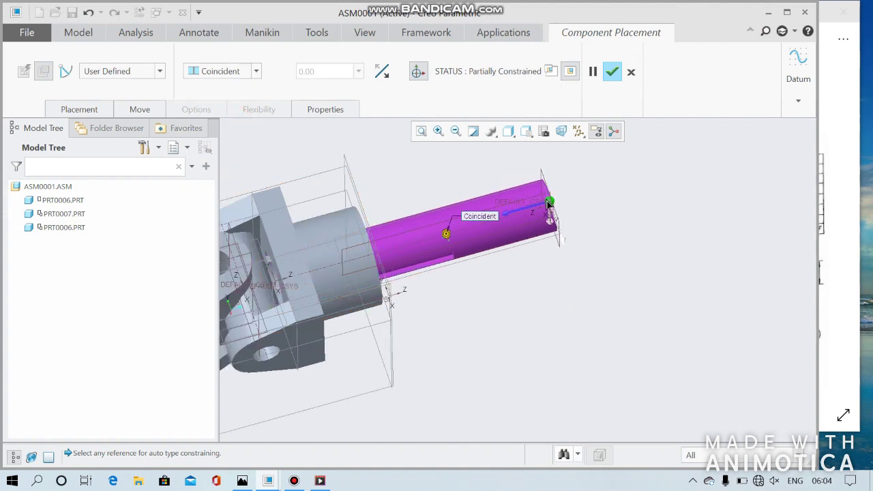
pyautogui.keyDown('ctrl'); pyautogui.keyDown('alt'); pyautogui.moveTo(606, 214); pyautogui.dragTo(573, 260, button='middle'); pyautogui.keyUp('alt'); pyautogui.keyUp('ctrl')
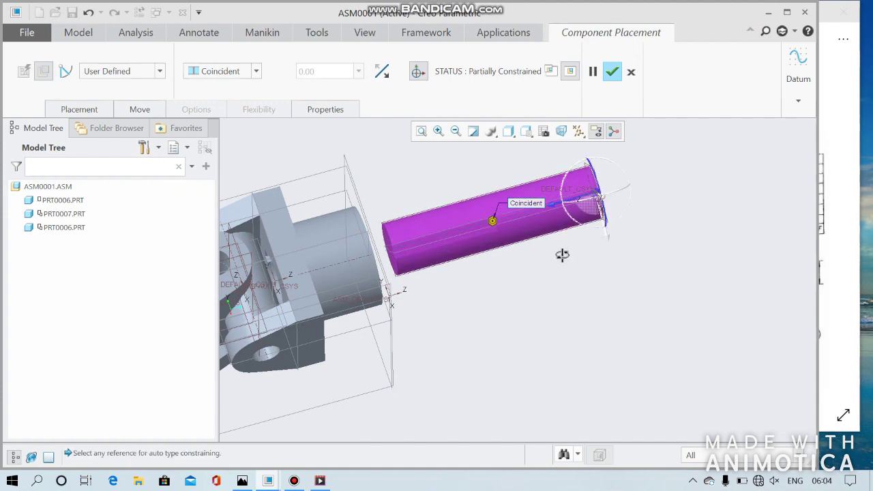
pyautogui.moveTo(573, 261); pyautogui.dragTo(536, 269, button='middle')
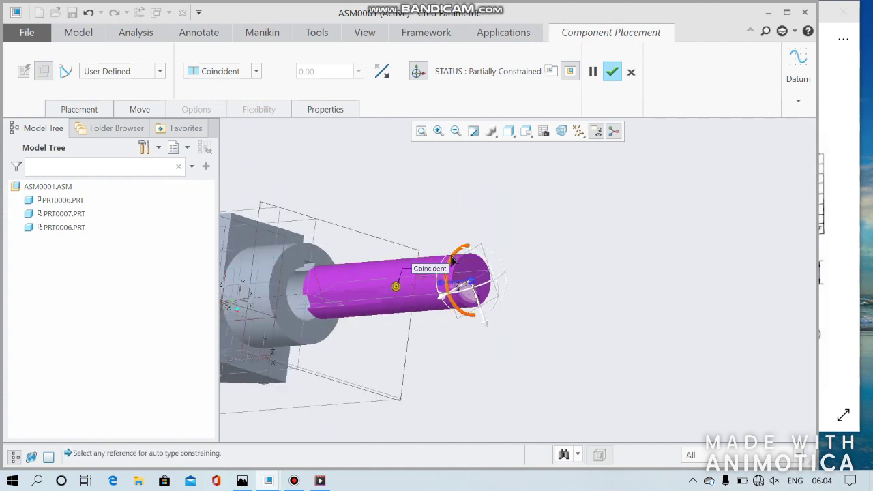
pyautogui.scroll(-2, 387, 239)
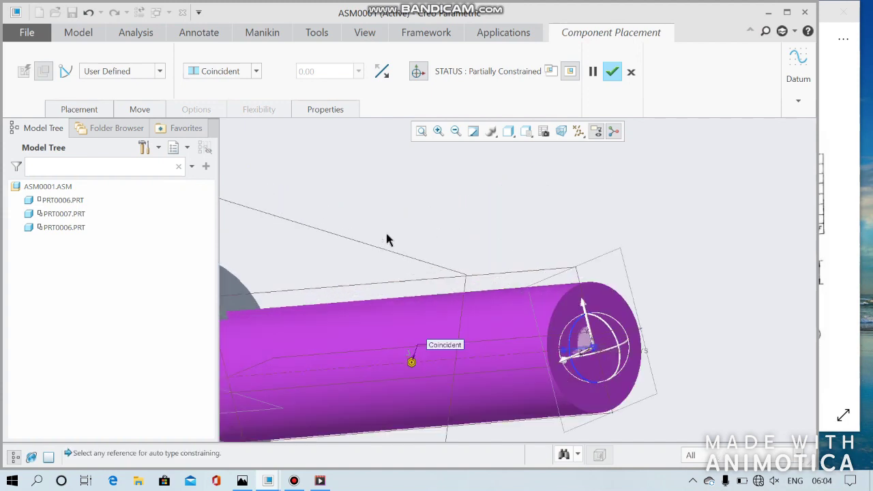
pyautogui.moveTo(386, 239); pyautogui.dragTo(397, 253, button='middle')
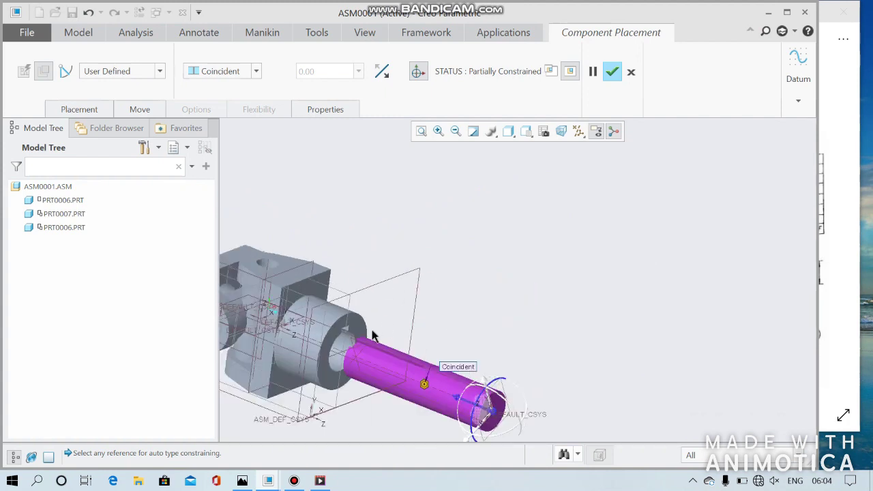
pyautogui.scroll(-1, 373, 335)
pyautogui.scroll(-1, 313, 318)
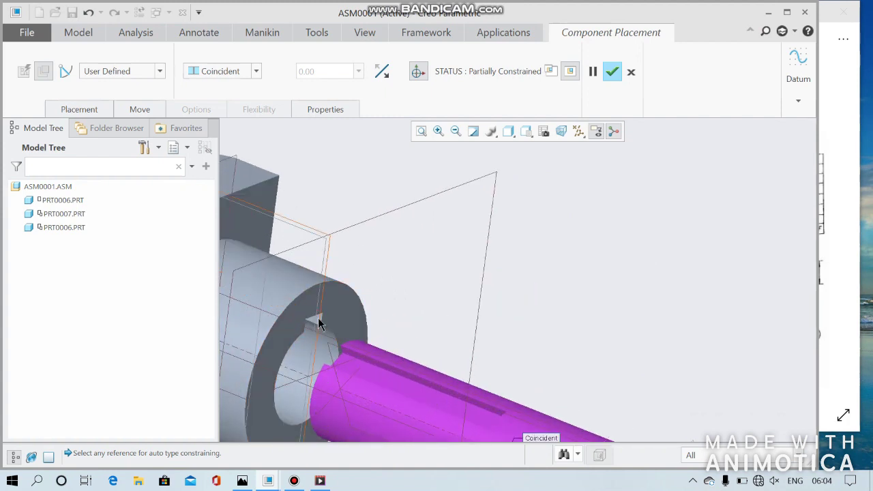
pyautogui.scroll(-2, 314, 324)
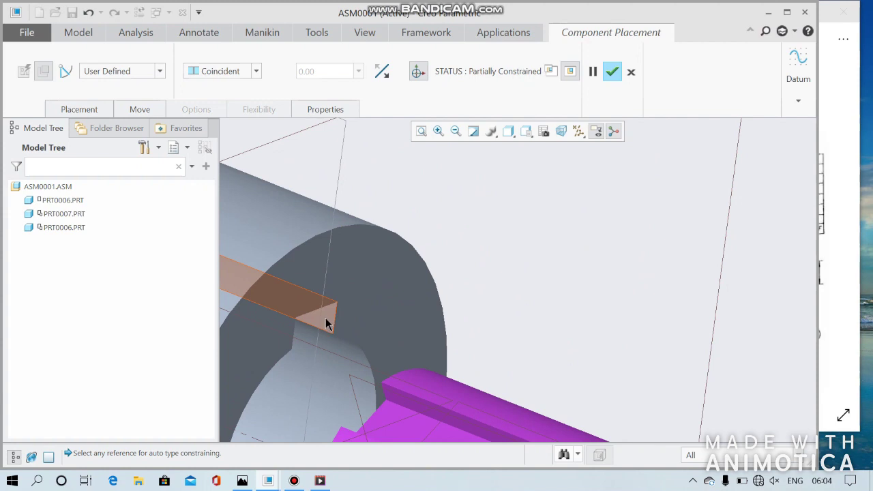
pyautogui.click(327, 325)
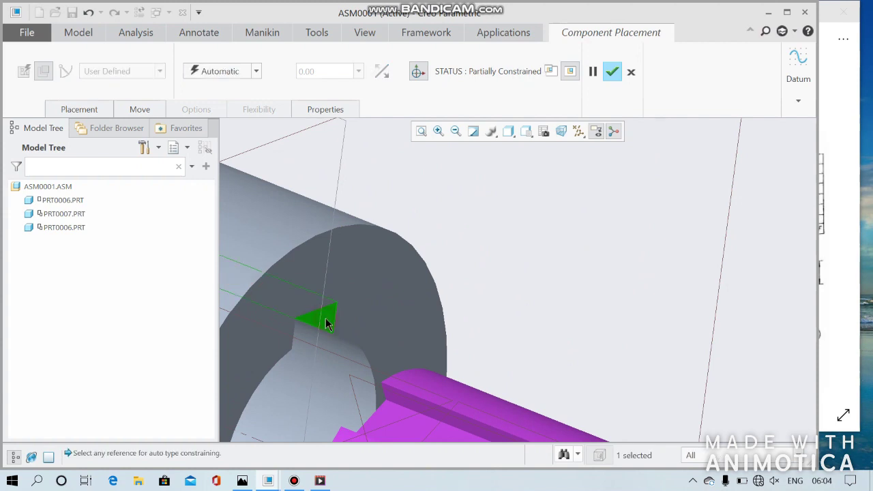
# Pair the shaft's keyway with the hub keyway face as Coincident, which makes the constraints invalid.
pyautogui.click(401, 405)
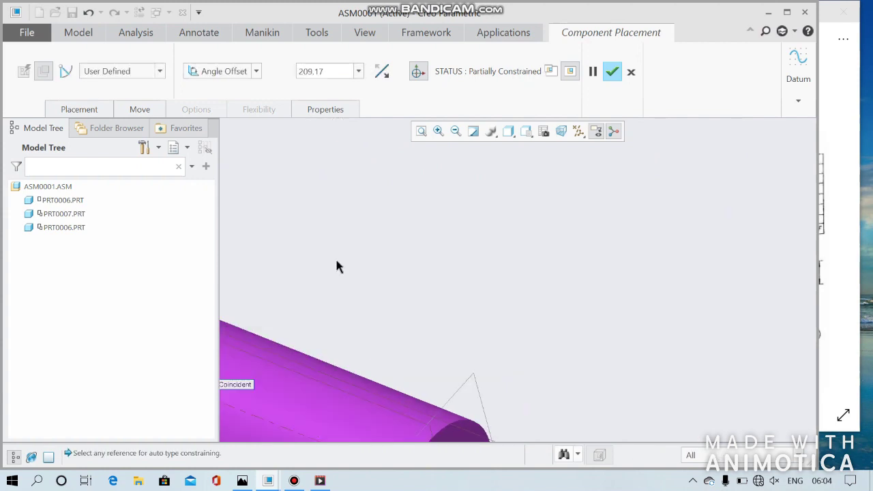
pyautogui.click(257, 71)
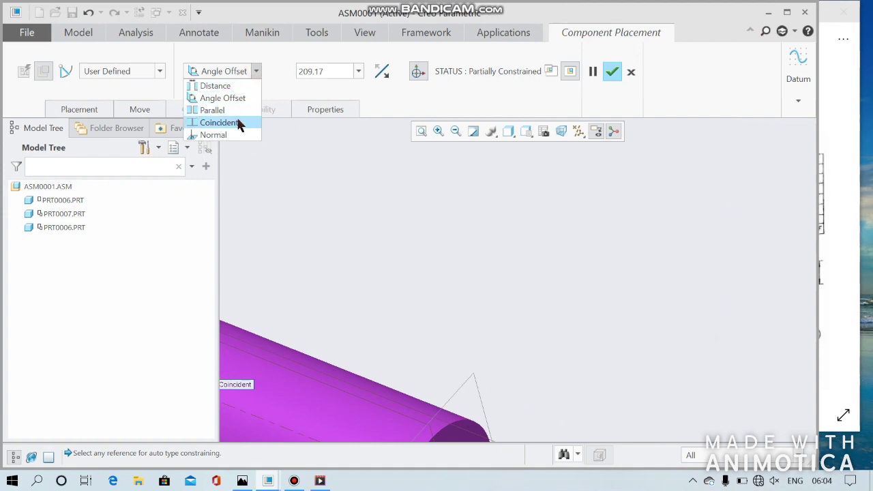
pyautogui.click(239, 123)
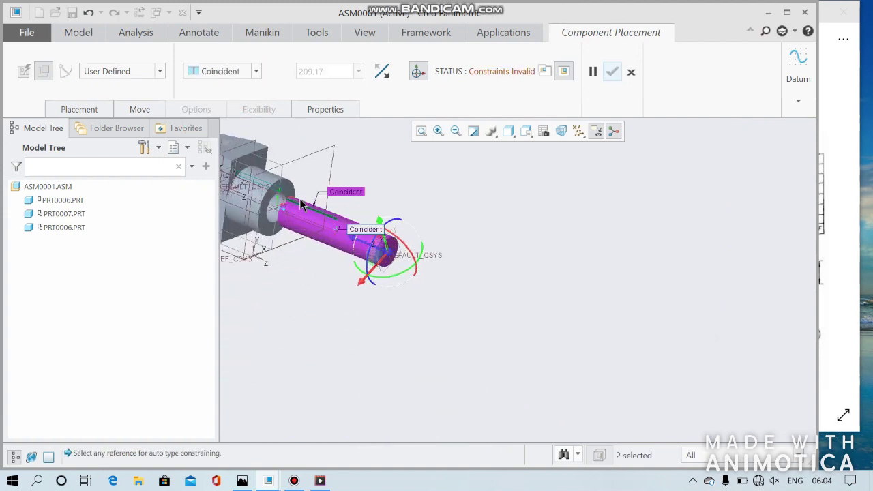
pyautogui.scroll(-3, 301, 204)
pyautogui.scroll(-2, 300, 205)
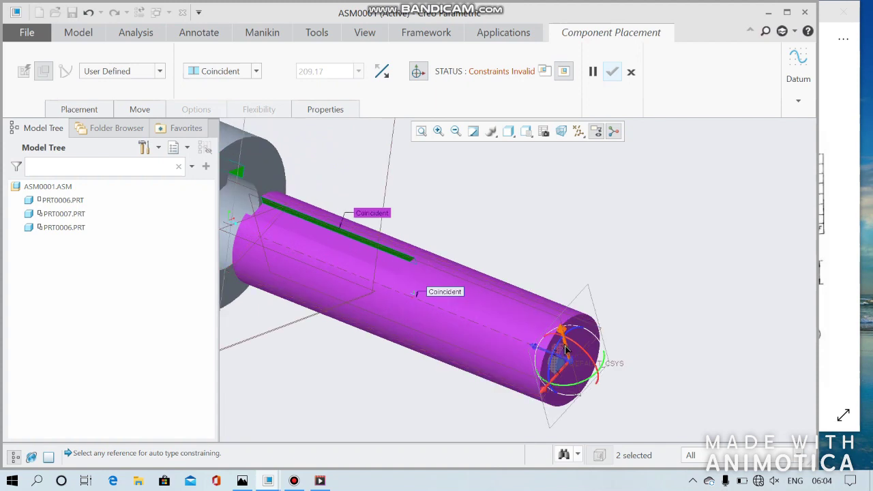
pyautogui.moveTo(558, 351); pyautogui.dragTo(562, 346)
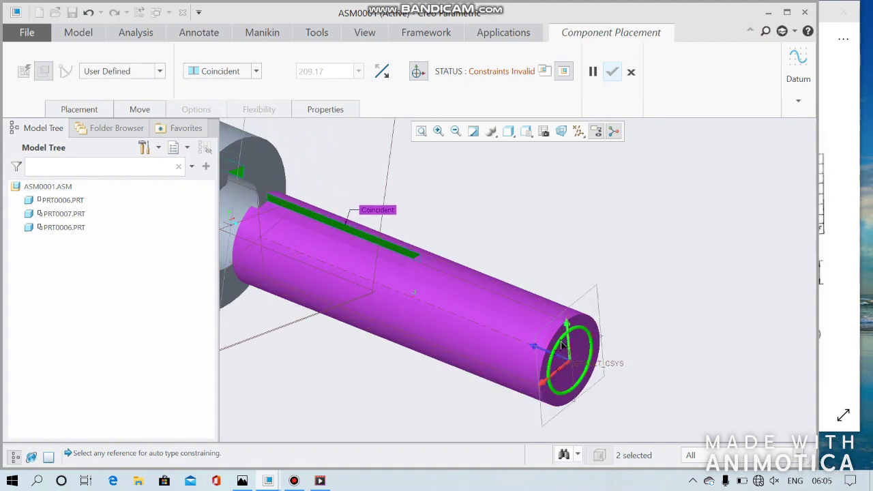
pyautogui.moveTo(544, 203)
pyautogui.mouseDown(button='middle')
pyautogui.moveTo(568, 215)
pyautogui.moveTo(562, 211)
pyautogui.mouseUp(button='middle')
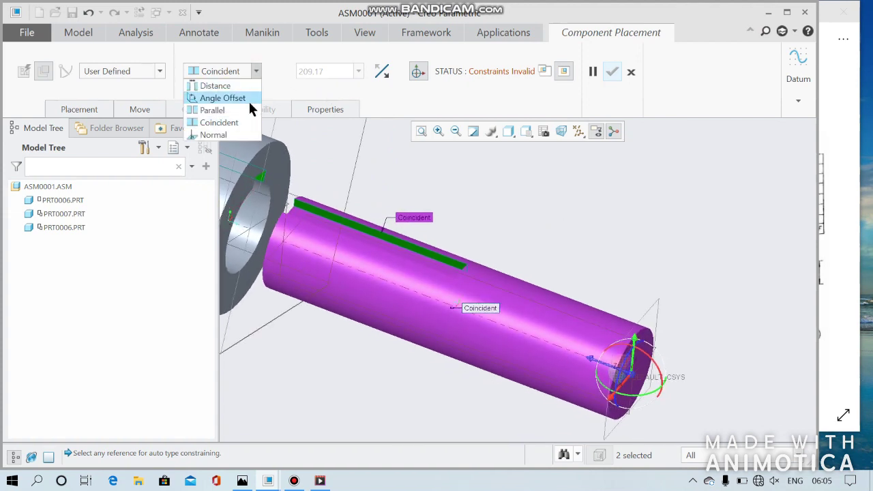
# Switch the keyway pairing to Angle Offset, trying 0 and 90 before settling on 180°.
pyautogui.click(250, 101)
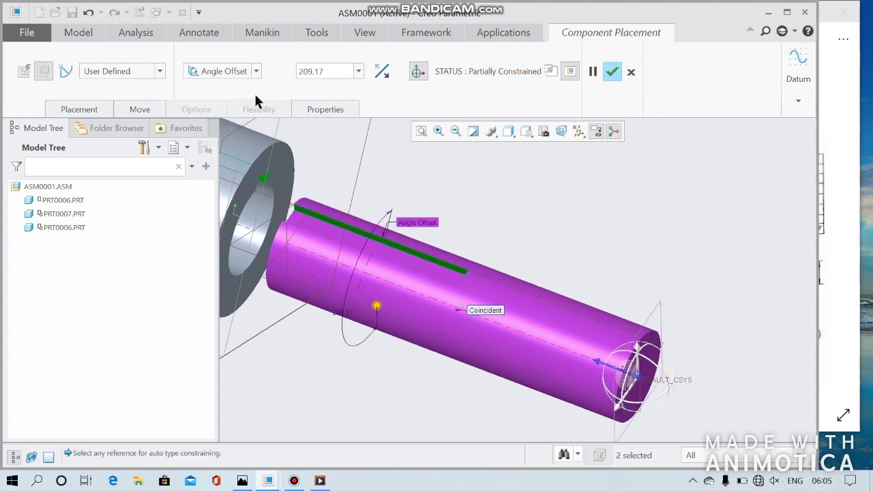
pyautogui.doubleClick(328, 70)
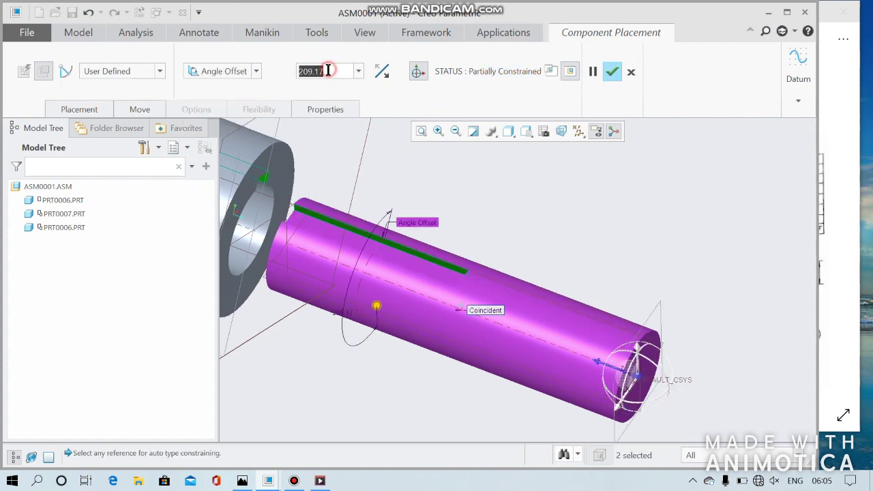
pyautogui.write('0')
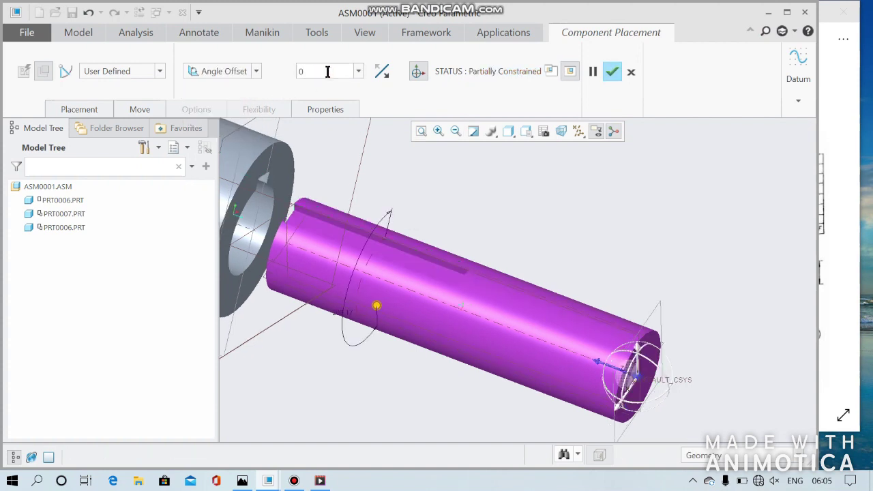
pyautogui.press('Return')
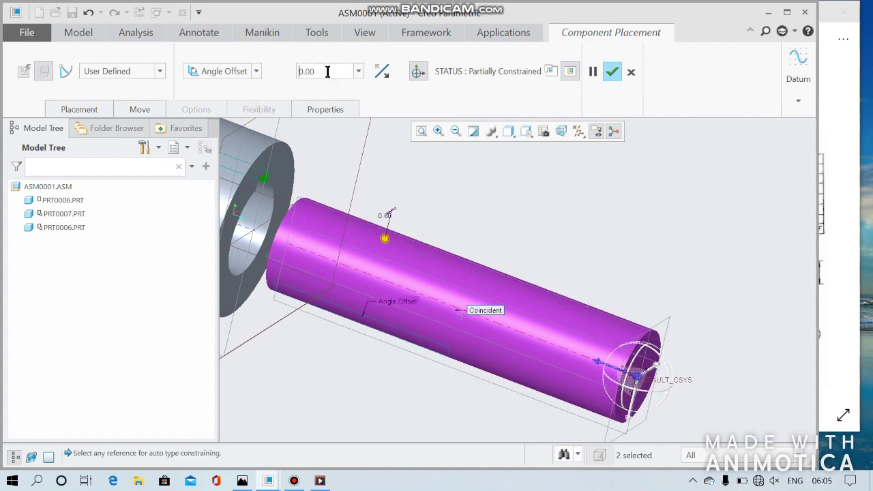
pyautogui.moveTo(426, 214)
pyautogui.mouseDown(button='middle')
pyautogui.moveTo(444, 179)
pyautogui.moveTo(441, 142)
pyautogui.moveTo(422, 212)
pyautogui.mouseUp(button='middle')
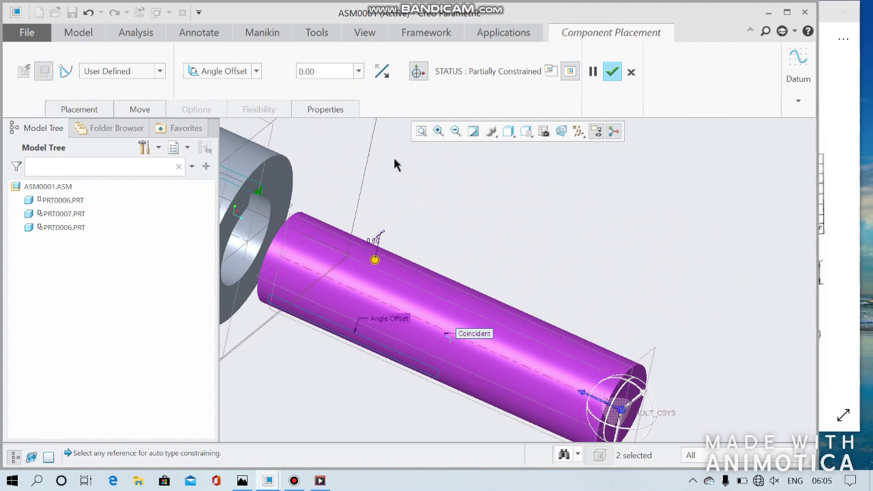
pyautogui.doubleClick(350, 72)
pyautogui.write('90')
pyautogui.press('Return')
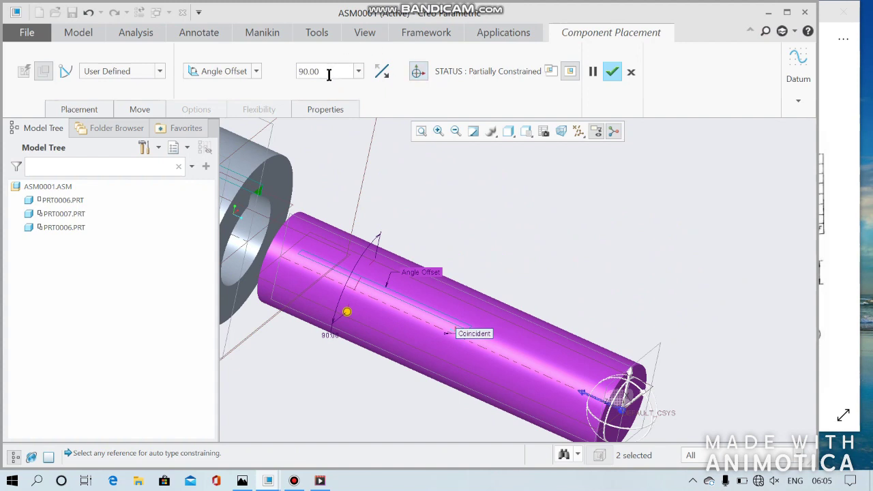
pyautogui.press('BackSpace')
pyautogui.write('180')
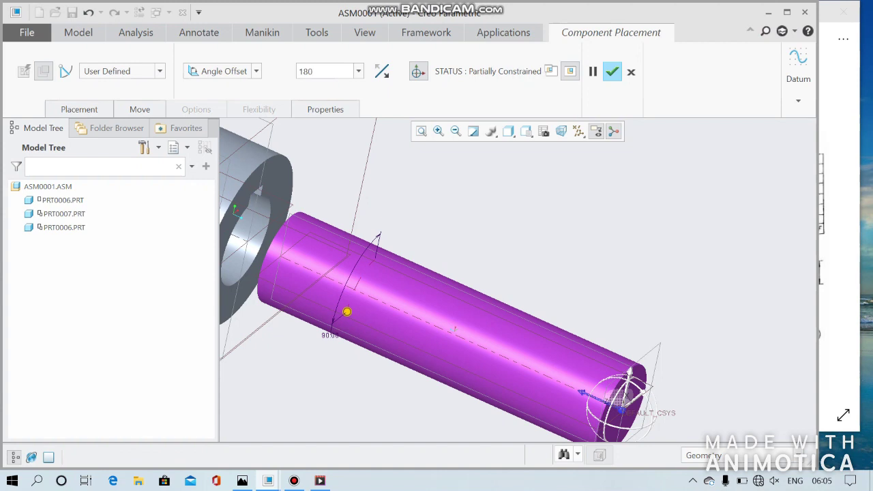
pyautogui.press('Return')
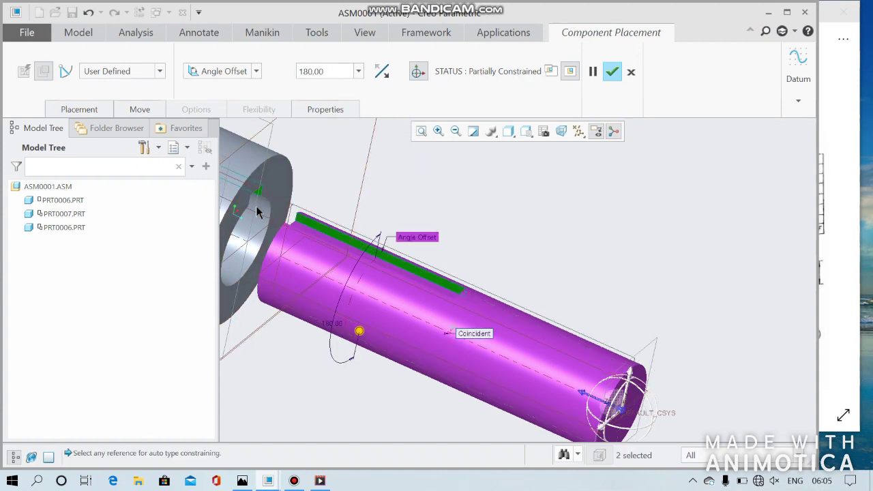
pyautogui.scroll(1, 481, 234)
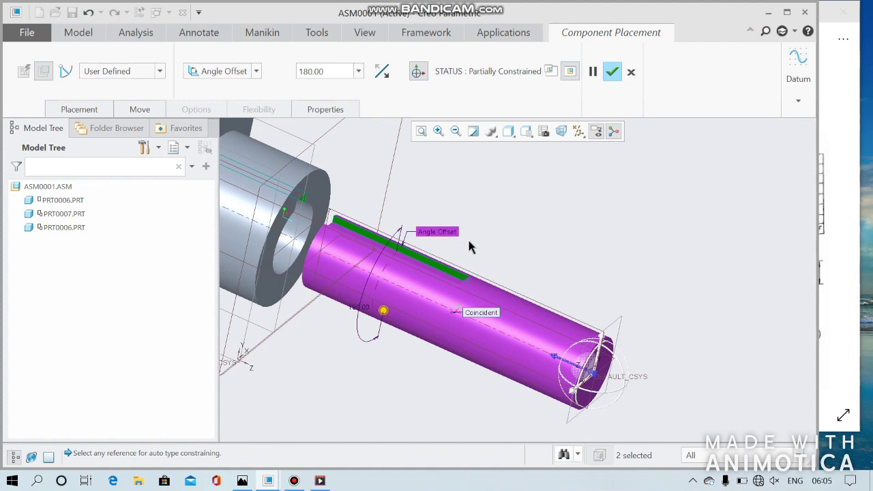
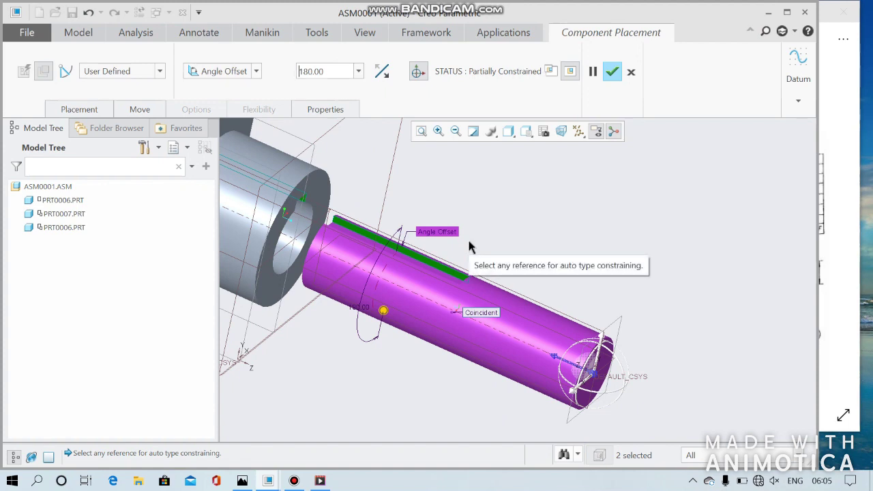
# Try the Coincident constraint type, then pick the end face of shaft PRT0008 as a reference.
pyautogui.click(256, 73)
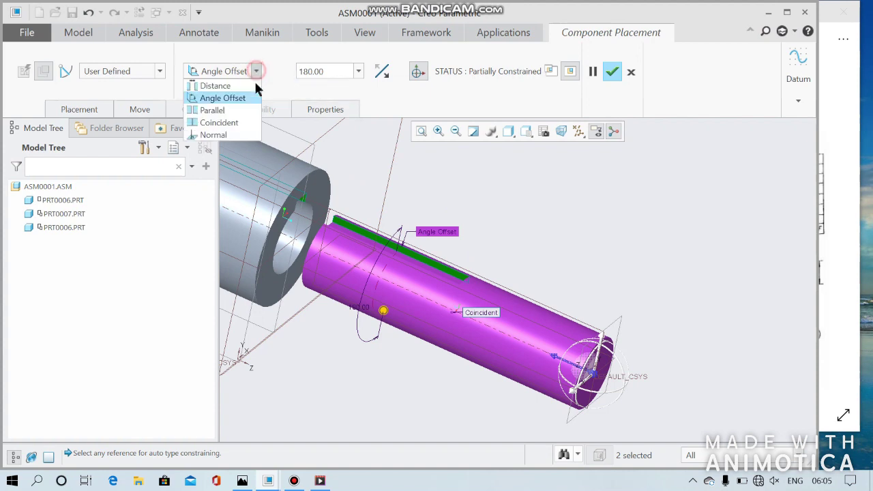
pyautogui.click(236, 117)
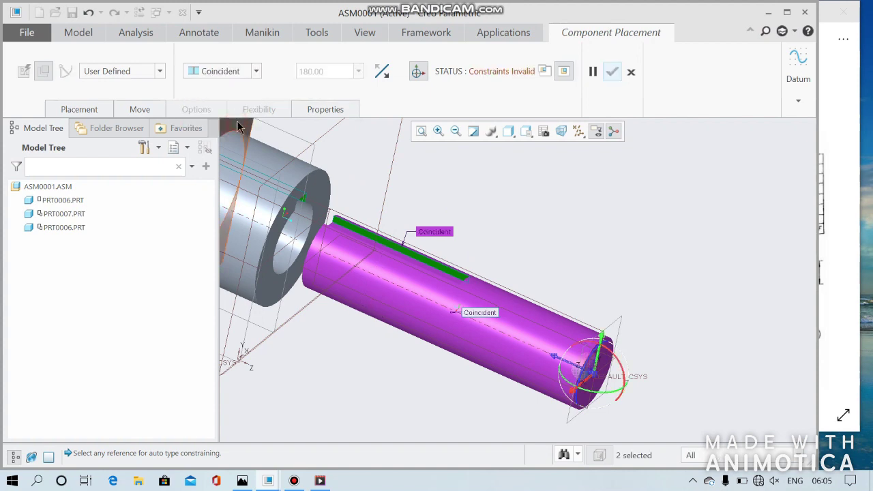
pyautogui.click(257, 71)
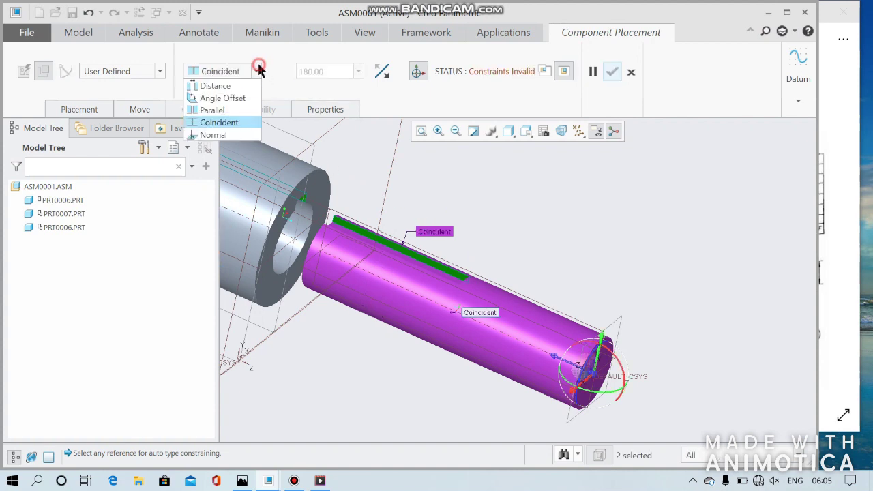
pyautogui.click(239, 95)
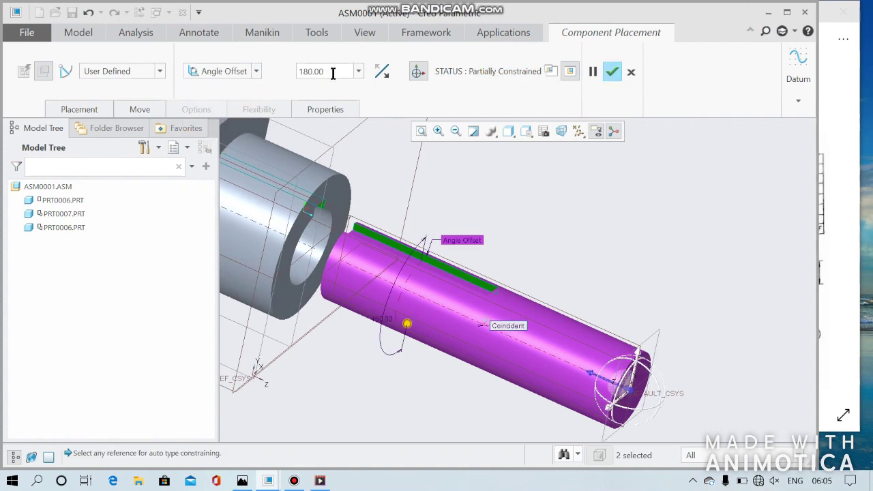
pyautogui.moveTo(465, 226)
pyautogui.mouseDown(button='middle')
pyautogui.moveTo(528, 230)
pyautogui.moveTo(483, 215)
pyautogui.mouseUp(button='middle')
pyautogui.scroll(-2, 450, 201)
pyautogui.scroll(-2, 443, 198)
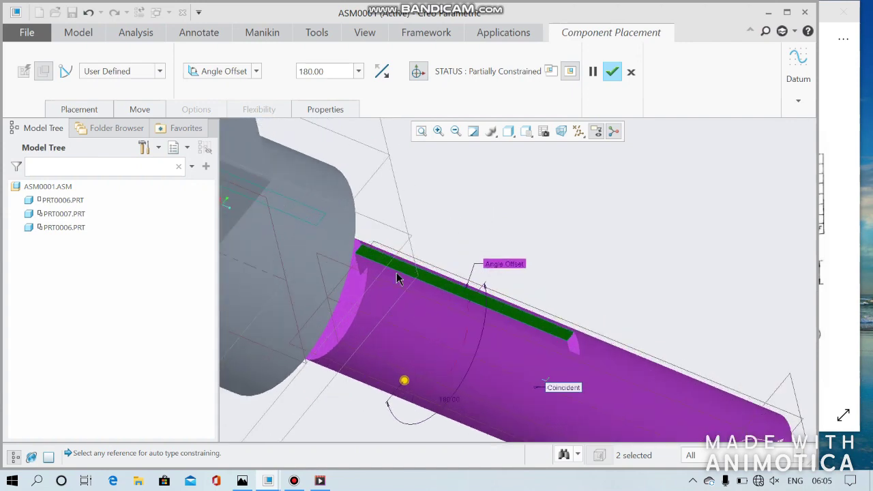
pyautogui.click(351, 293)
pyautogui.scroll(3, 558, 207)
pyautogui.moveTo(557, 207)
pyautogui.mouseDown(button='middle')
pyautogui.moveTo(503, 195)
pyautogui.moveTo(530, 189)
pyautogui.moveTo(536, 175)
pyautogui.mouseUp(button='middle')
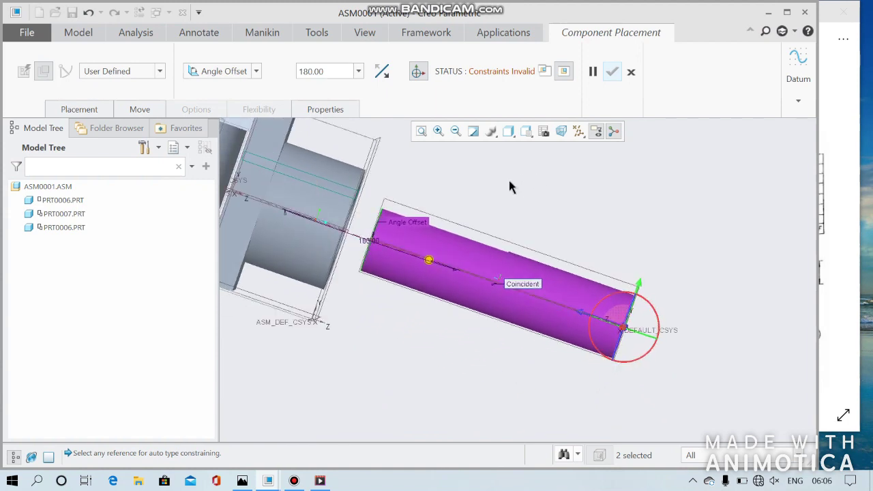
# Make the shaft coincident with the housing reference, flip it outward, and confirm placement.
pyautogui.click(235, 181)
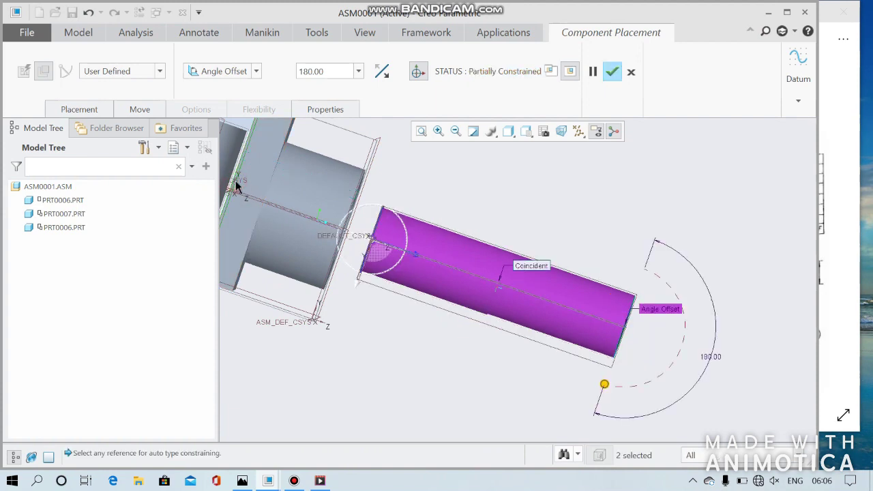
pyautogui.click(255, 72)
pyautogui.click(239, 117)
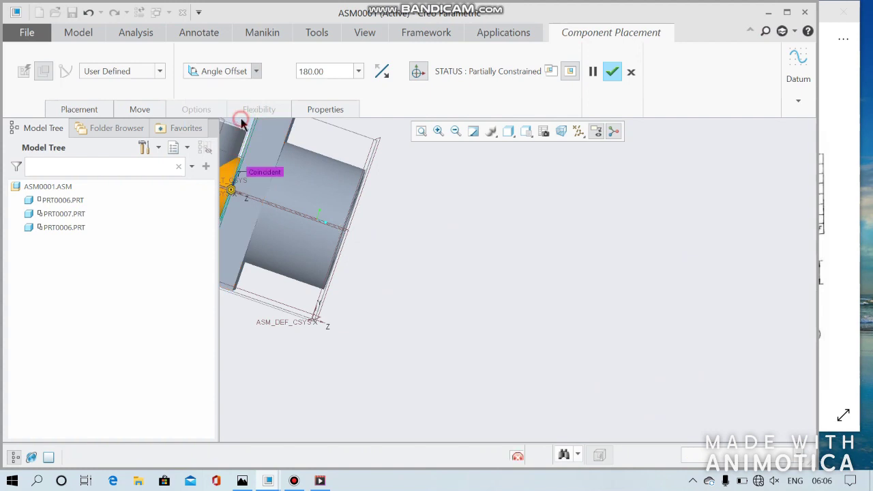
pyautogui.scroll(-3, 346, 185)
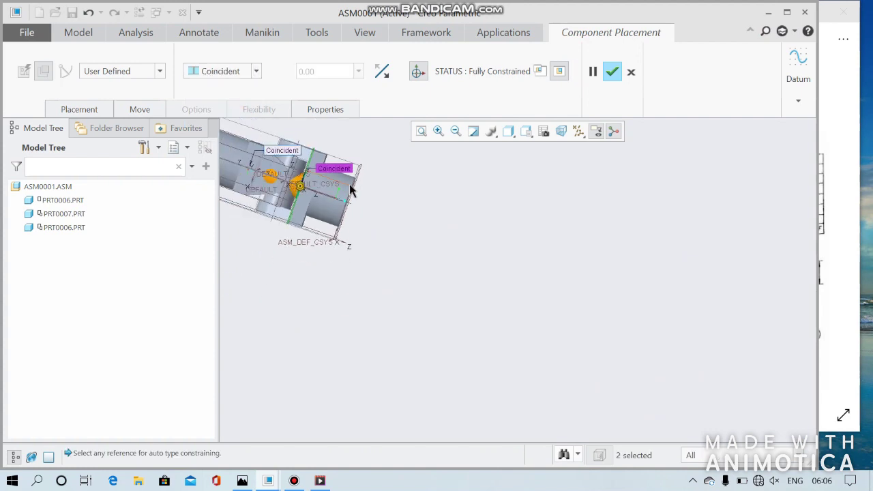
pyautogui.click(382, 73)
pyautogui.scroll(2, 301, 188)
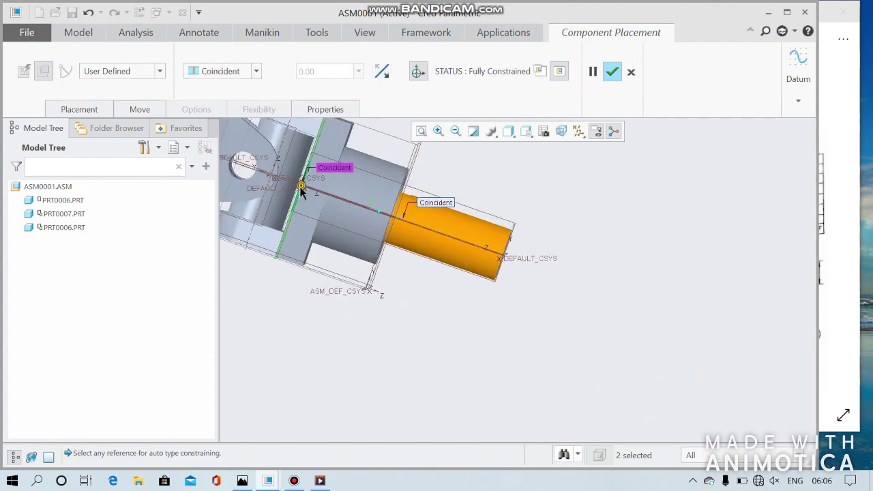
pyautogui.moveTo(555, 189); pyautogui.dragTo(502, 208, button='middle')
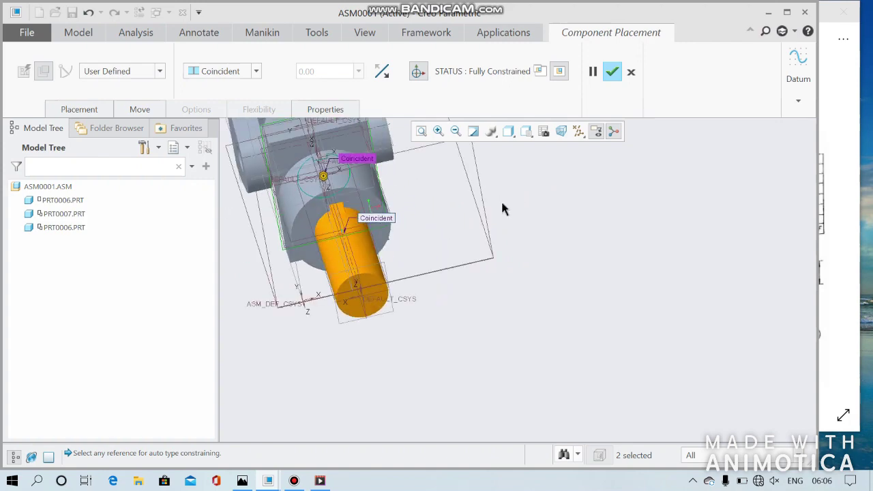
pyautogui.scroll(3, 288, 206)
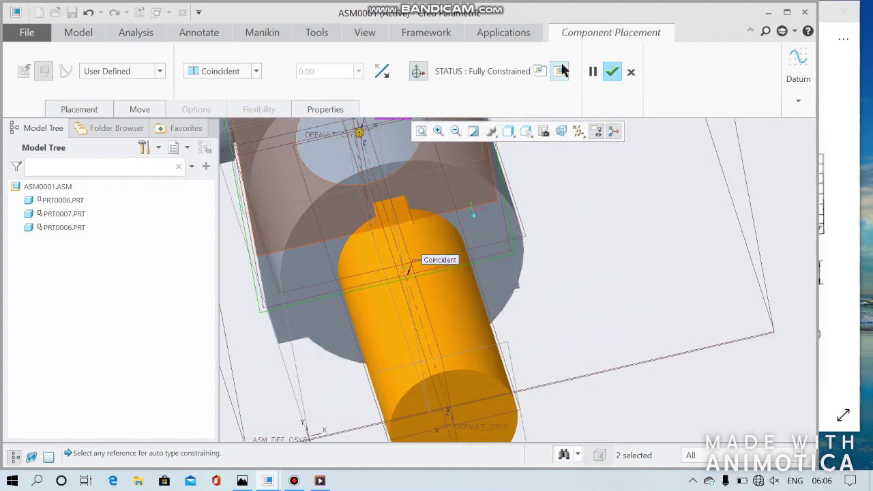
pyautogui.click(610, 71)
pyautogui.scroll(-2, 490, 193)
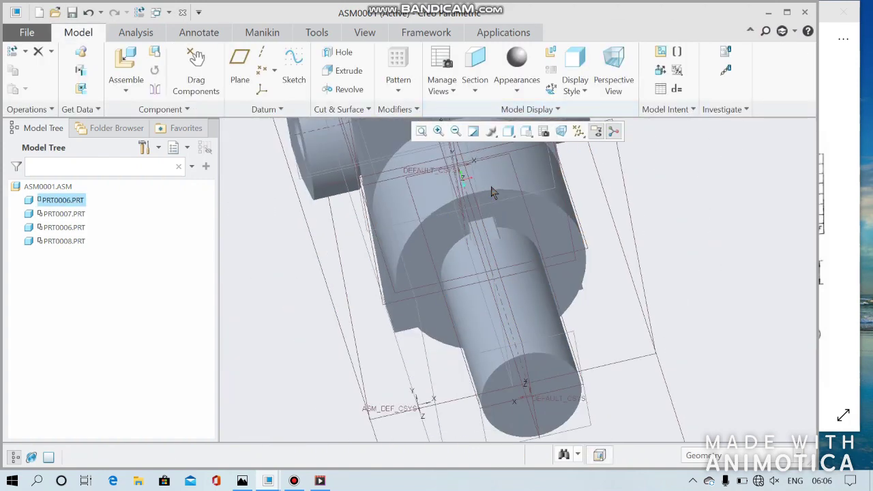
# Insert pin prt0010 and make it coincident with the coupling's hole.
pyautogui.scroll(-2, 490, 192)
pyautogui.moveTo(585, 213); pyautogui.dragTo(663, 162, button='middle')
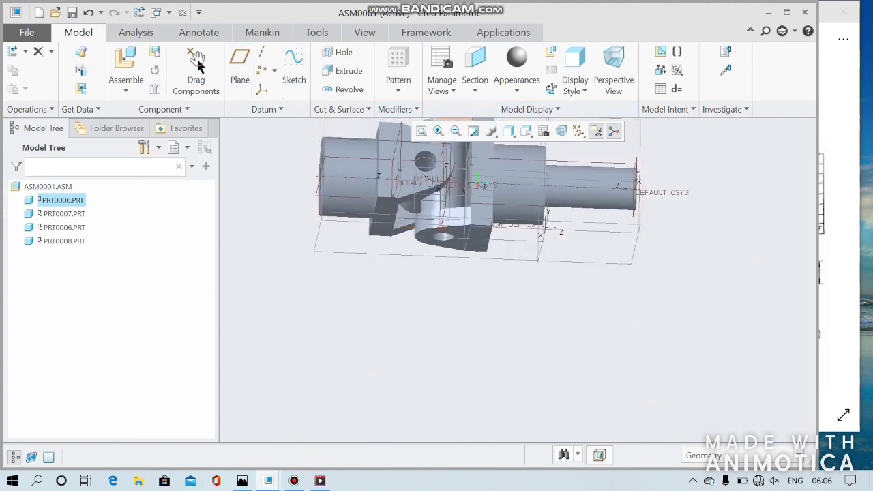
pyautogui.click(123, 60)
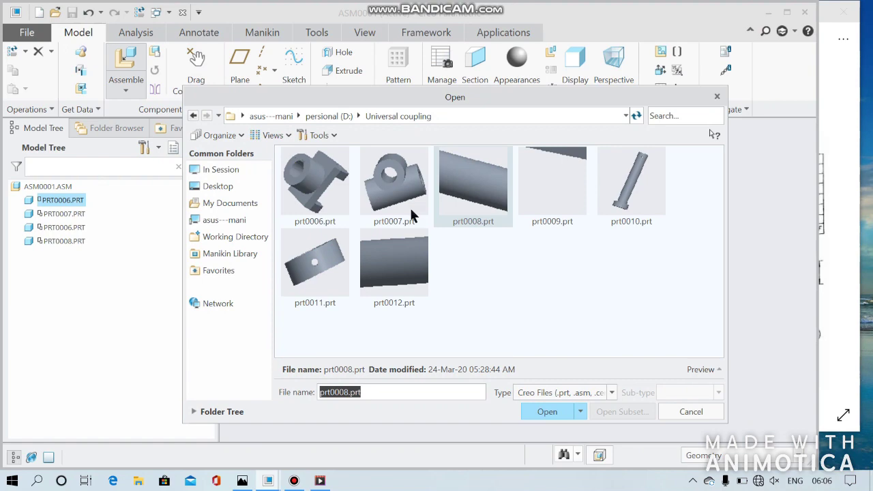
pyautogui.doubleClick(634, 195)
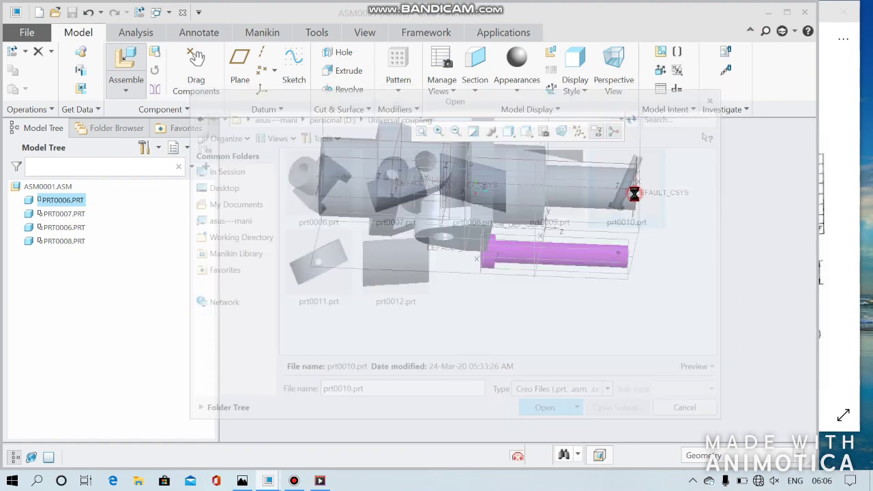
pyautogui.scroll(-3, 562, 254)
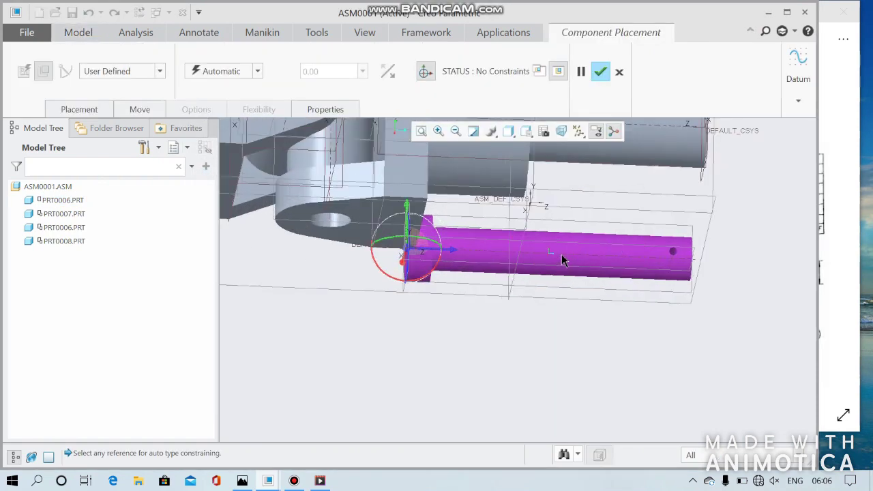
pyautogui.scroll(-1, 572, 253)
pyautogui.click(232, 170)
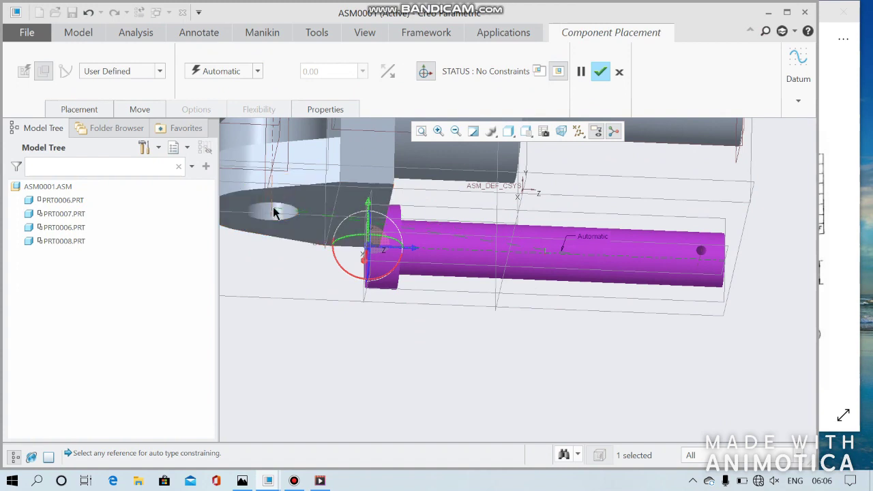
pyautogui.click(273, 211)
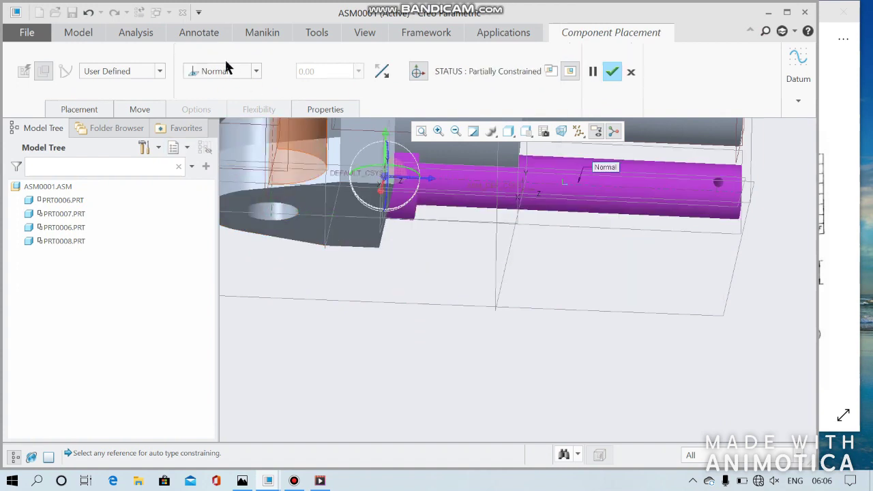
pyautogui.click(254, 72)
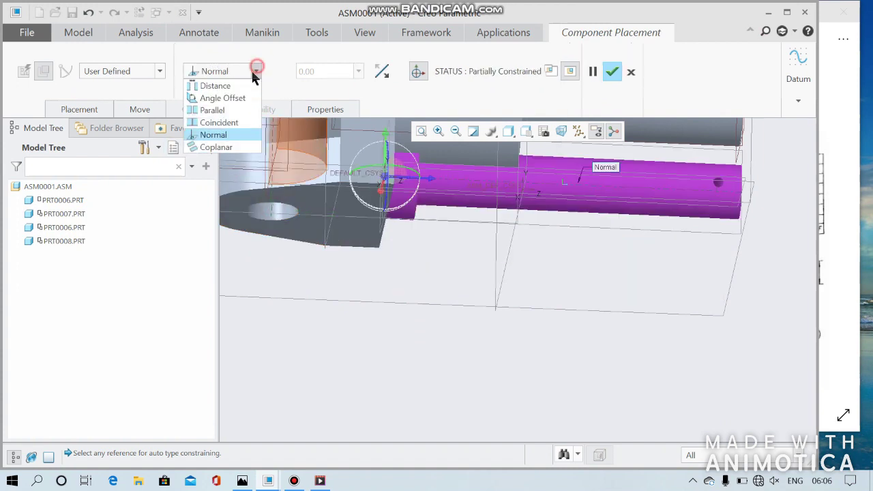
pyautogui.click(230, 120)
pyautogui.scroll(-5, 312, 220)
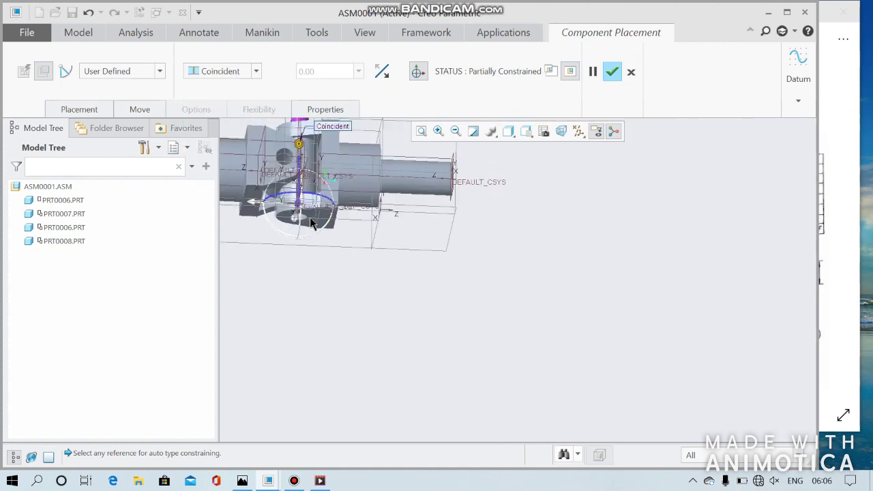
pyautogui.scroll(-3, 310, 217)
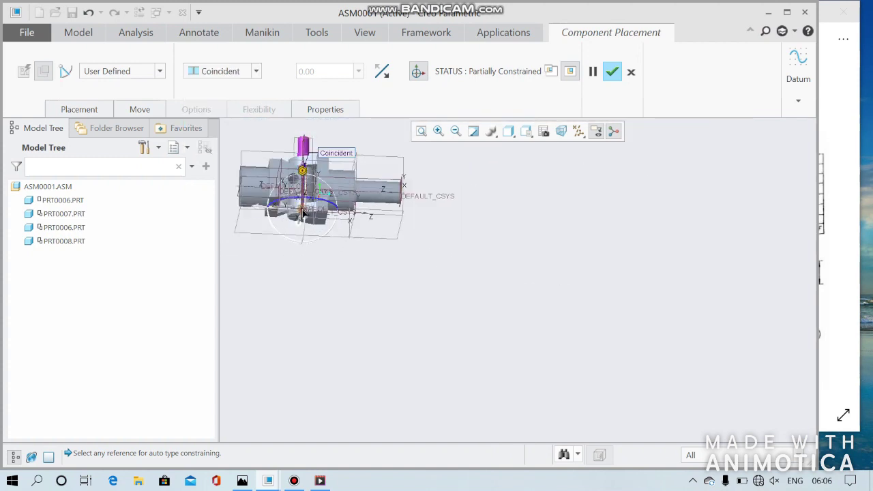
# Seat the pin's flange face coincident against the coupling face and confirm placement.
pyautogui.moveTo(298, 234); pyautogui.dragTo(374, 268)
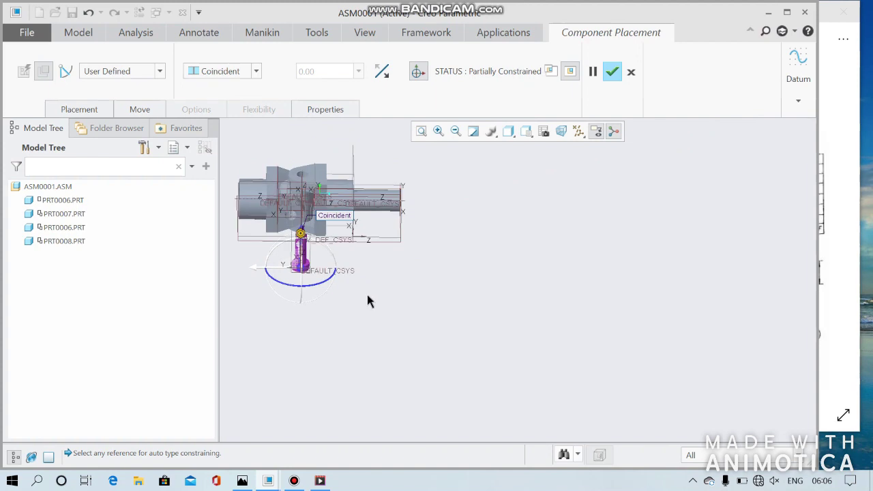
pyautogui.scroll(3, 318, 281)
pyautogui.scroll(2, 318, 281)
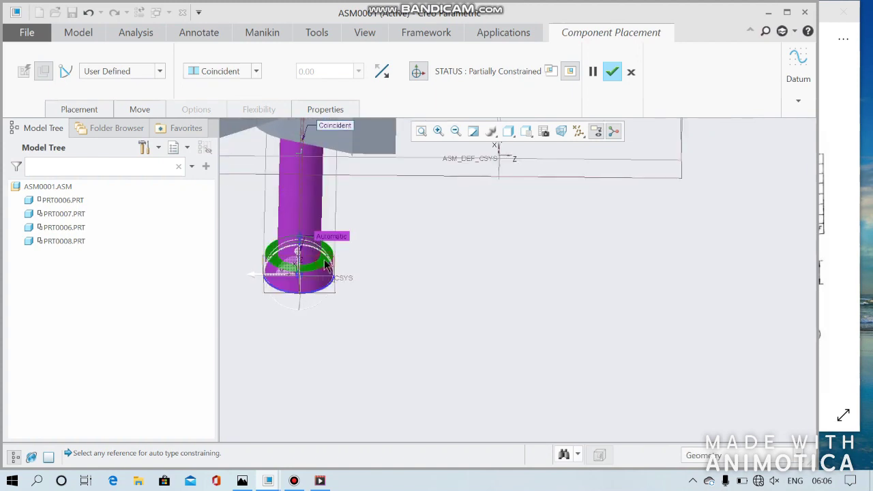
pyautogui.click(326, 264)
pyautogui.scroll(-3, 369, 245)
pyautogui.scroll(2, 351, 167)
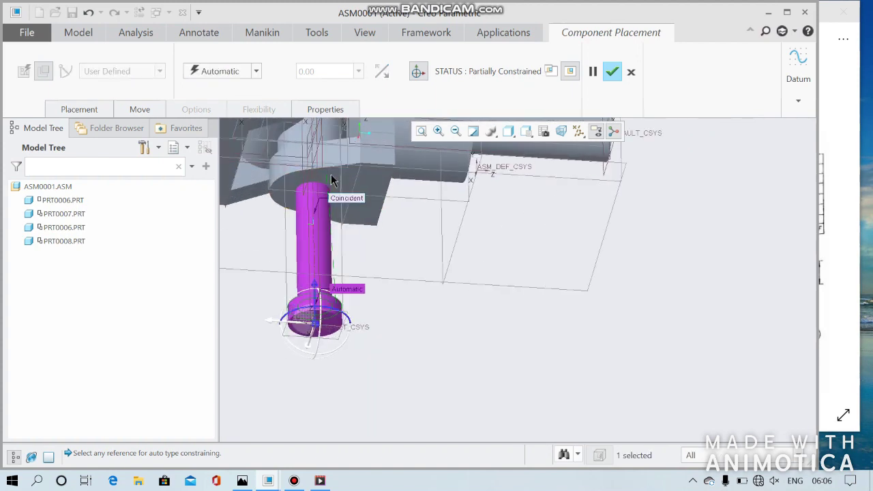
pyautogui.click(335, 191)
pyautogui.click(258, 71)
pyautogui.click(240, 120)
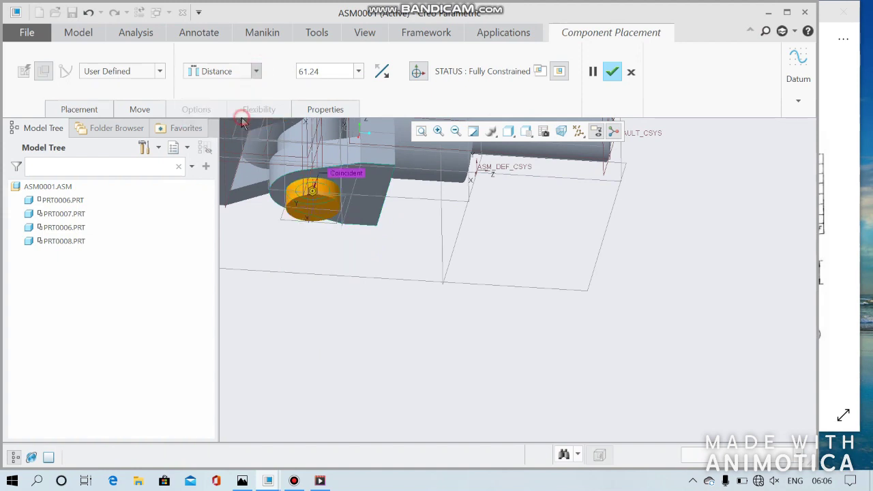
pyautogui.click(612, 73)
pyautogui.moveTo(481, 254); pyautogui.dragTo(469, 286, button='middle')
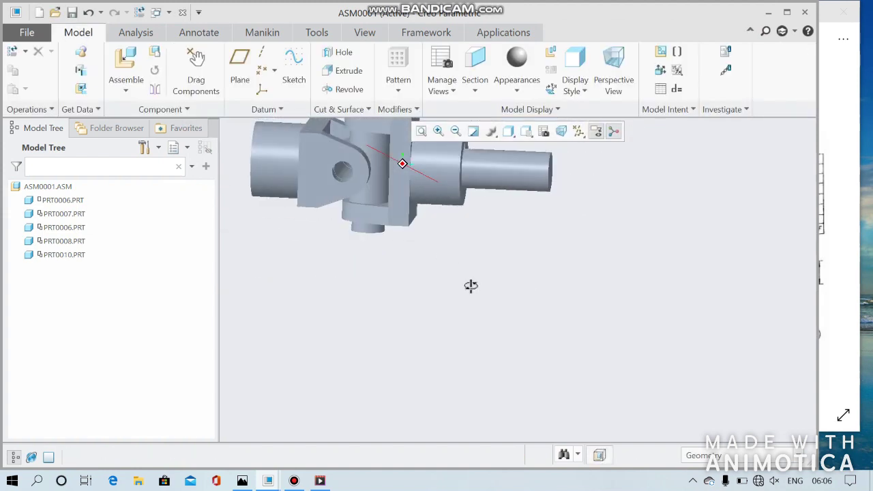
# Bring collar part prt0011 into the assembly.
pyautogui.click(126, 60)
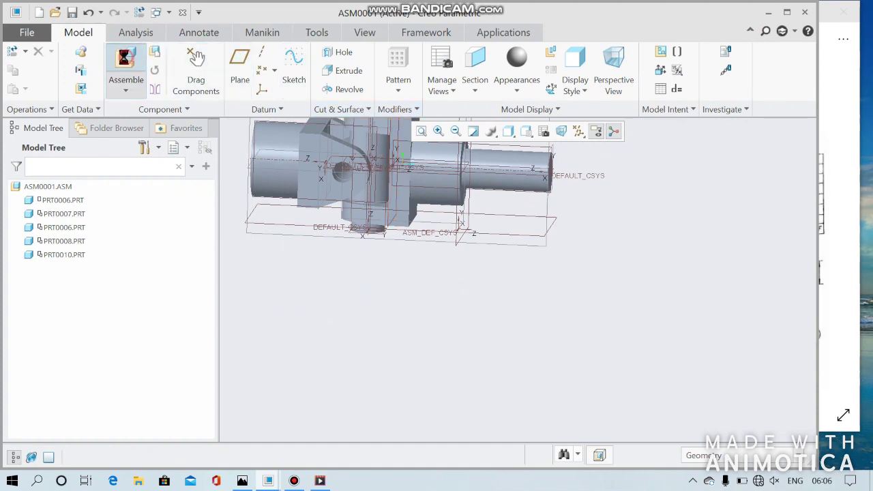
pyautogui.doubleClick(288, 284)
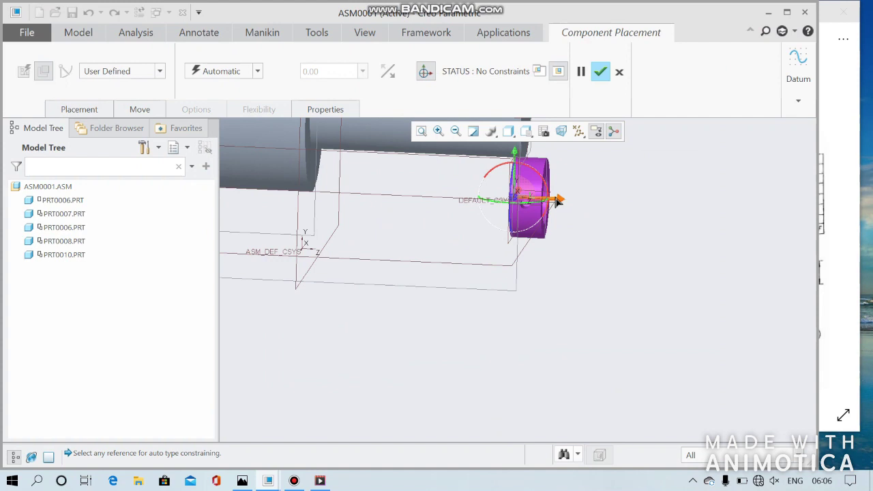
pyautogui.scroll(-3, 557, 202)
pyautogui.scroll(-4, 542, 214)
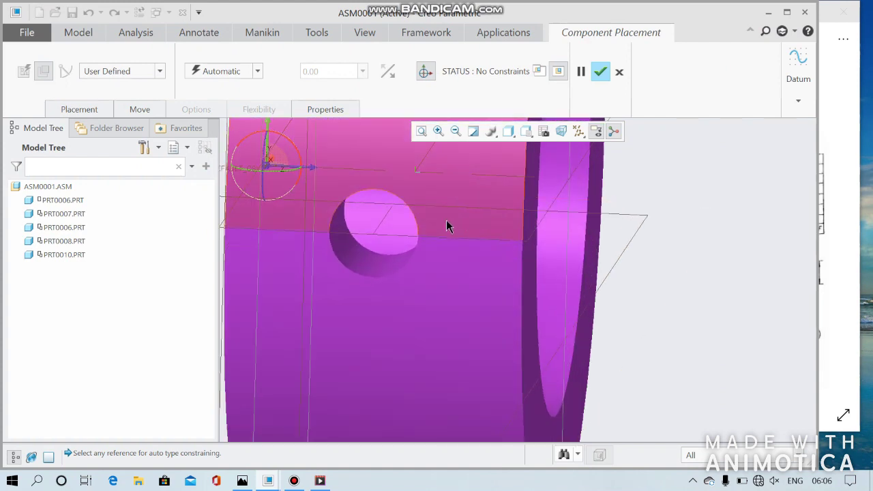
pyautogui.scroll(3, 507, 224)
pyautogui.scroll(2, 614, 232)
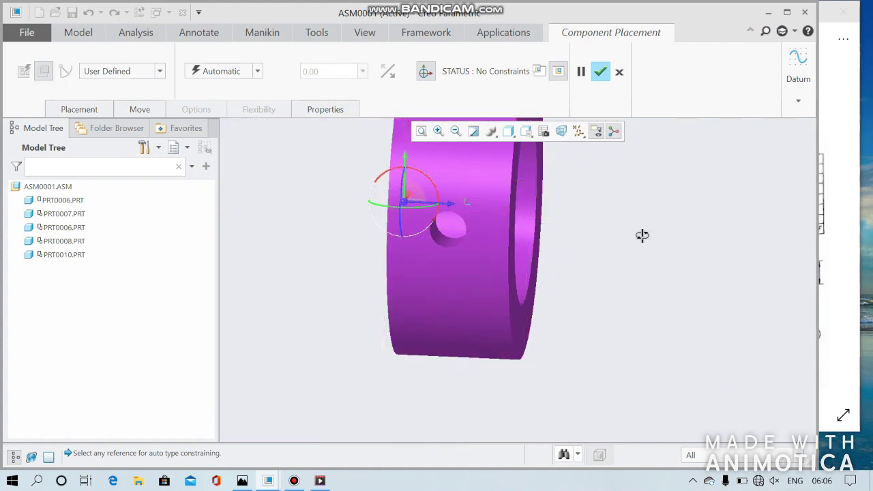
pyautogui.moveTo(643, 235); pyautogui.dragTo(624, 230, button='middle')
pyautogui.scroll(-3, 403, 205)
# Make the collar's hole coincident with the vertical pin and slide it onto the pin top.
pyautogui.click(394, 178)
pyautogui.scroll(5, 400, 209)
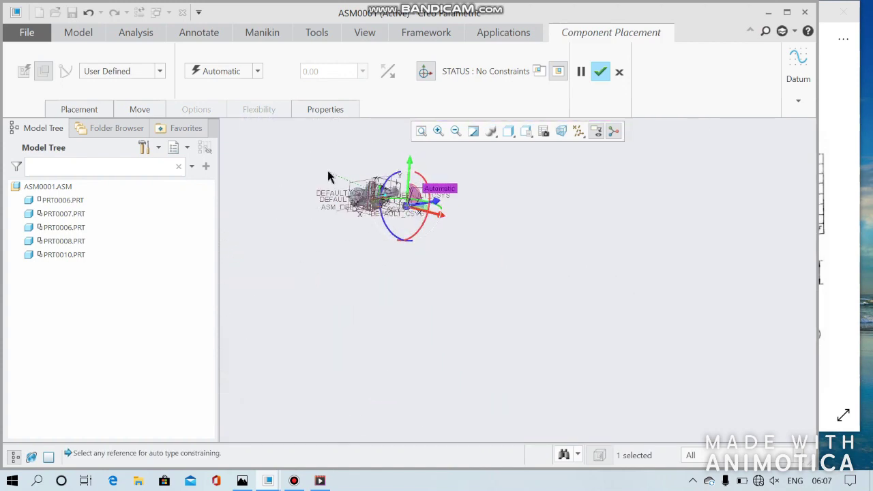
pyautogui.scroll(-2, 382, 195)
pyautogui.scroll(-2, 439, 217)
pyautogui.scroll(-3, 462, 237)
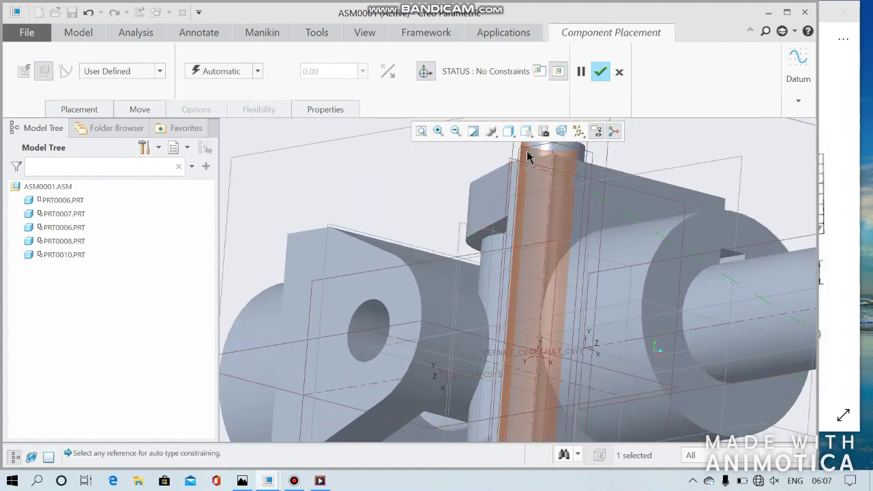
pyautogui.click(554, 152)
pyautogui.moveTo(565, 172); pyautogui.dragTo(607, 202, button='middle')
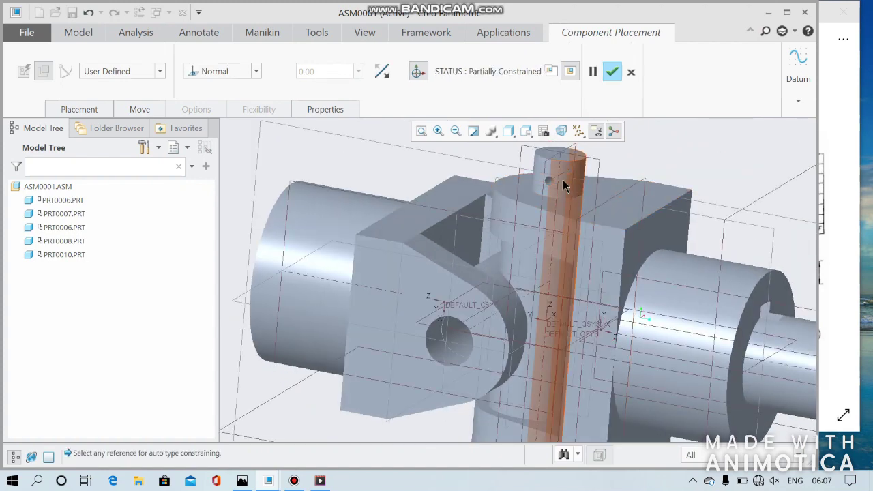
pyautogui.click(256, 71)
pyautogui.click(241, 120)
pyautogui.scroll(3, 508, 184)
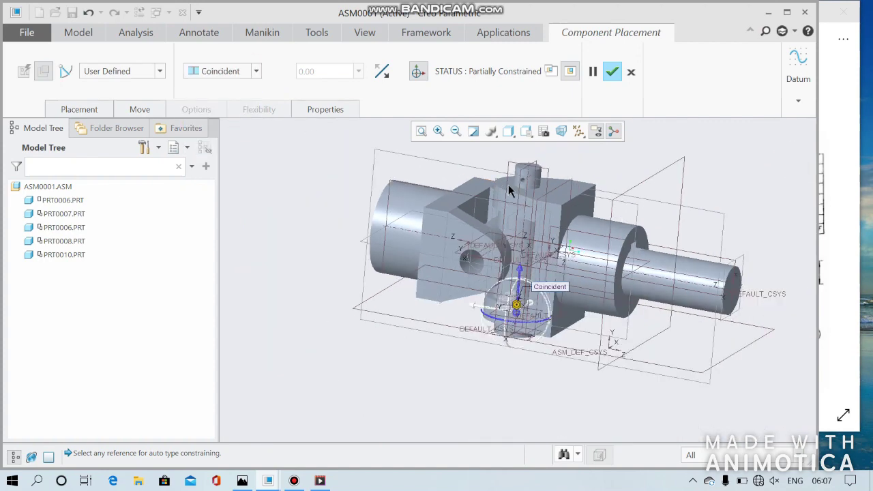
pyautogui.scroll(2, 508, 184)
pyautogui.moveTo(513, 290); pyautogui.dragTo(529, 147)
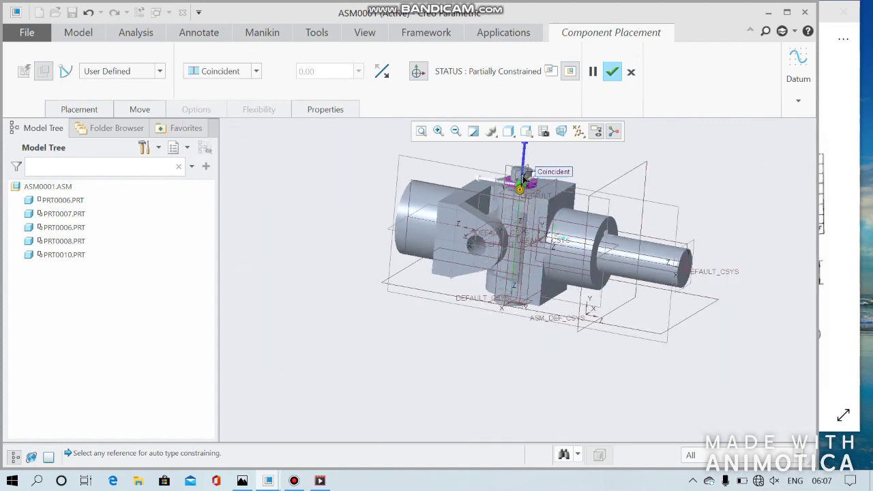
# Line up the collar's cross hole with the pin's hole using Coincident and confirm.
pyautogui.scroll(-2, 544, 162)
pyautogui.scroll(-1, 512, 164)
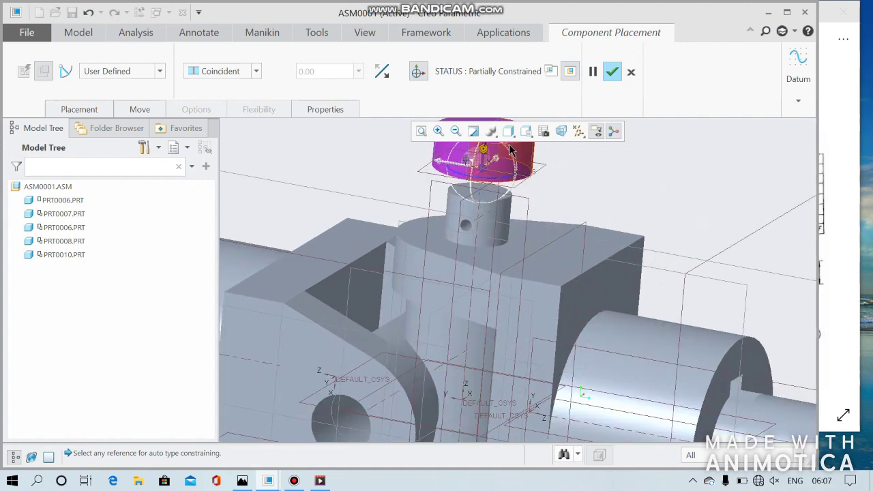
pyautogui.scroll(-1, 430, 176)
pyautogui.scroll(-1, 429, 179)
pyautogui.scroll(-1, 428, 179)
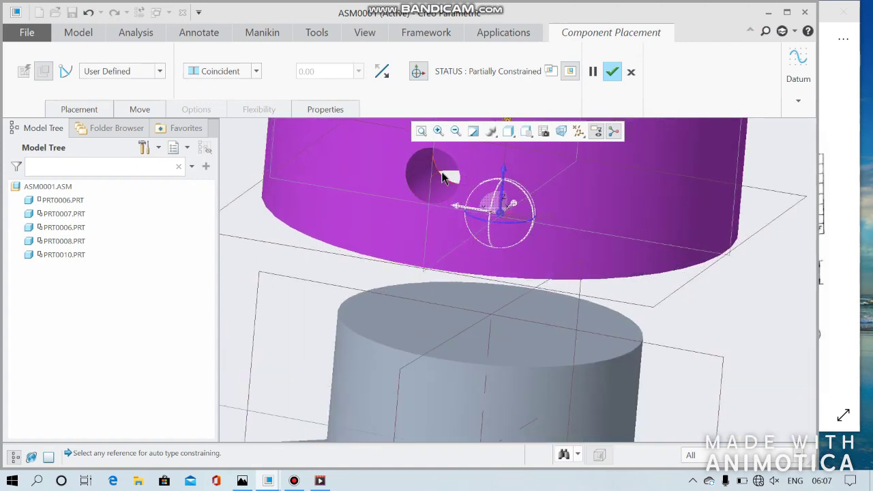
pyautogui.click(442, 174)
pyautogui.scroll(3, 445, 246)
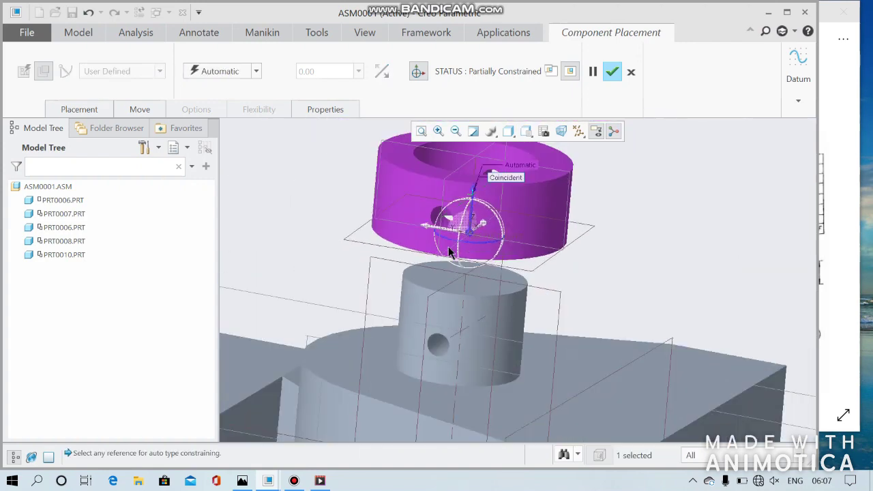
pyautogui.click(442, 337)
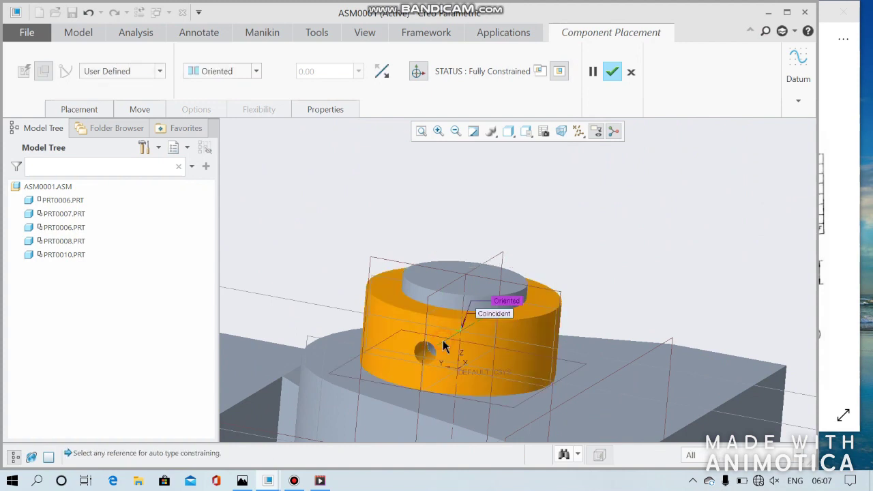
pyautogui.click(257, 72)
pyautogui.click(244, 122)
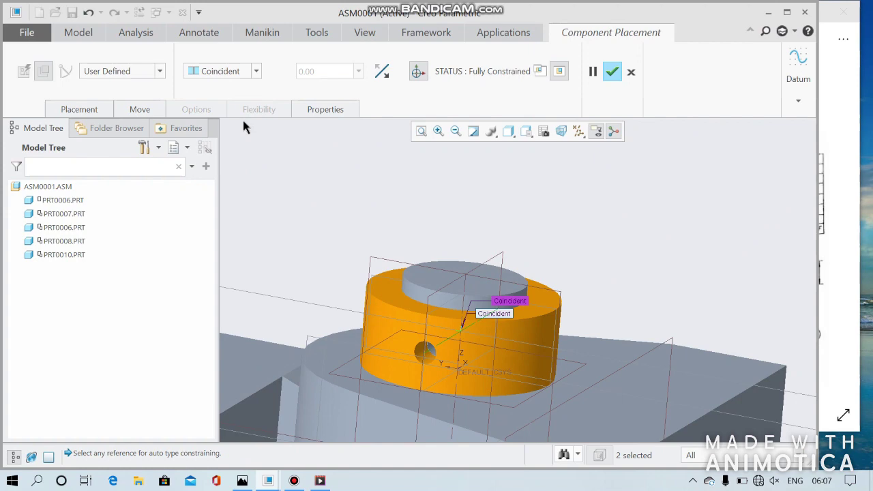
pyautogui.click(612, 73)
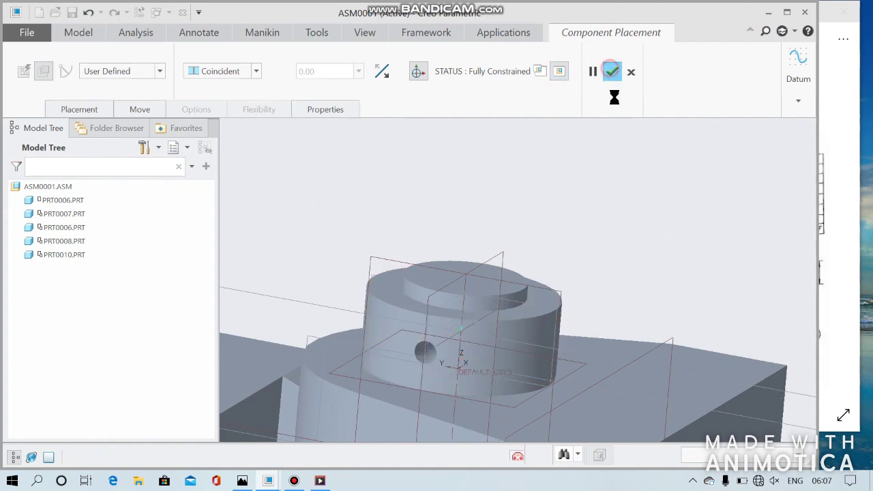
pyautogui.moveTo(610, 193); pyautogui.dragTo(631, 201, button='middle')
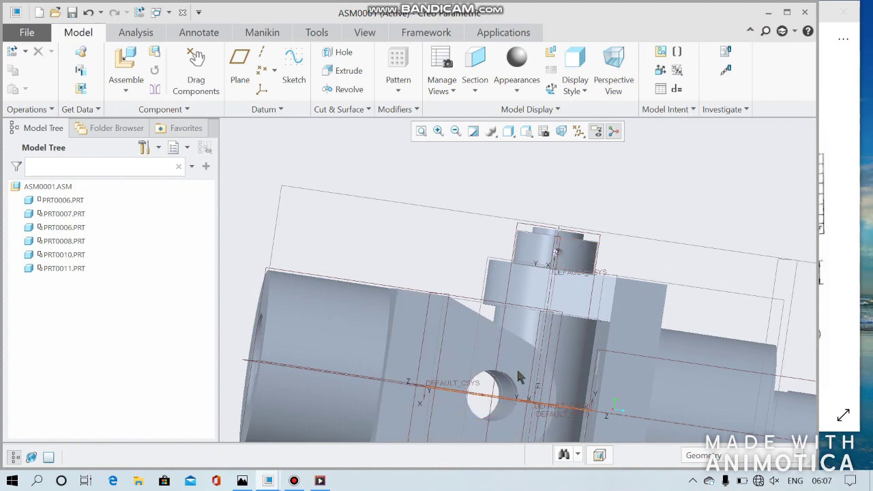
pyautogui.scroll(-3, 723, 205)
pyautogui.moveTo(704, 189)
pyautogui.mouseDown(button='middle')
pyautogui.moveTo(667, 222)
pyautogui.moveTo(673, 234)
pyautogui.moveTo(691, 211)
pyautogui.mouseUp(button='middle')
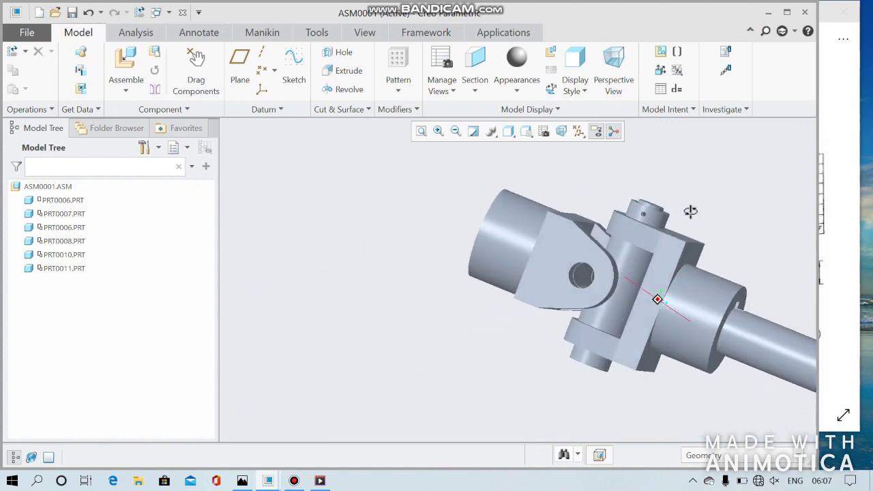
pyautogui.click(126, 59)
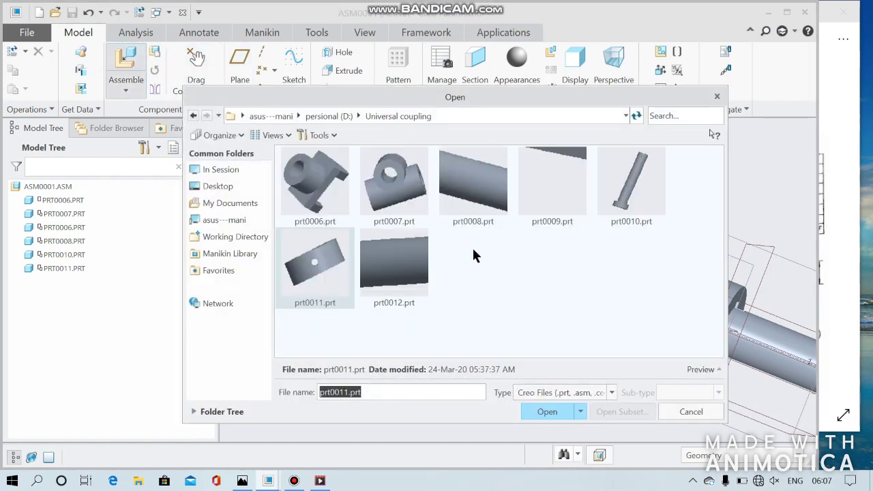
# Insert rod prt0012 and pick its surface as a placement reference.
pyautogui.doubleClick(382, 256)
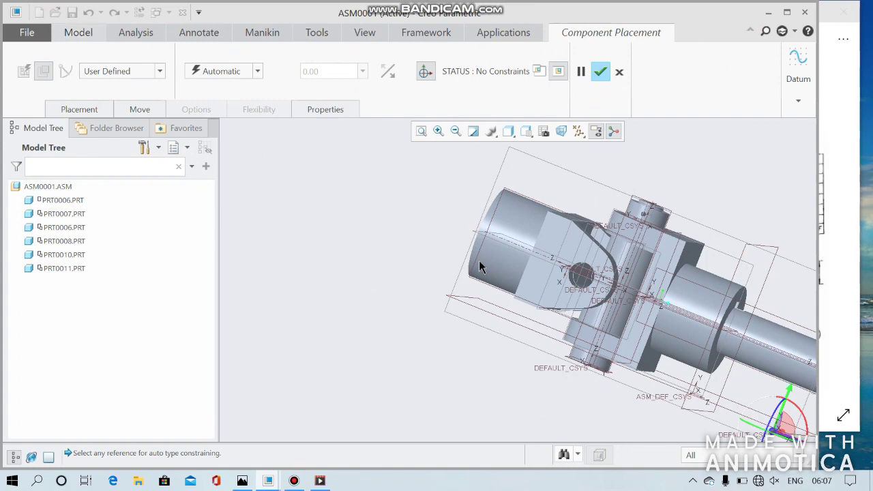
pyautogui.scroll(3, 744, 339)
pyautogui.scroll(-3, 635, 317)
pyautogui.scroll(-2, 592, 305)
pyautogui.scroll(-1, 556, 335)
pyautogui.scroll(2, 557, 345)
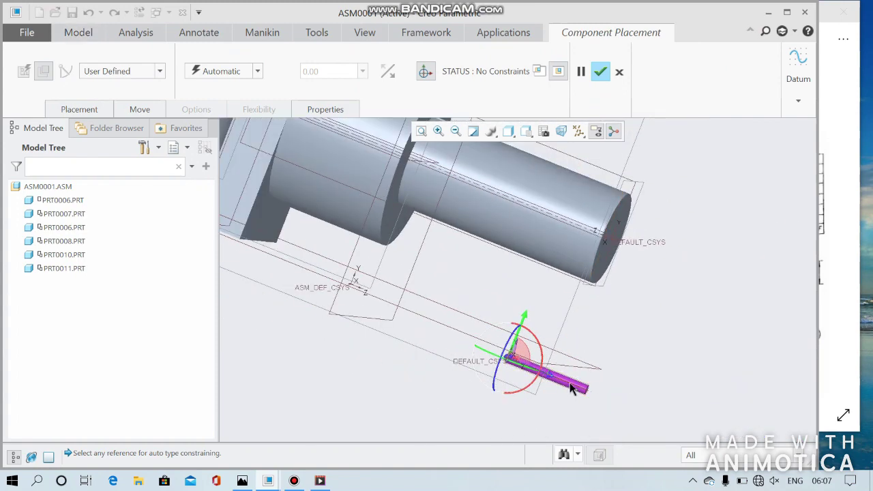
pyautogui.scroll(-2, 572, 387)
pyautogui.scroll(-2, 573, 387)
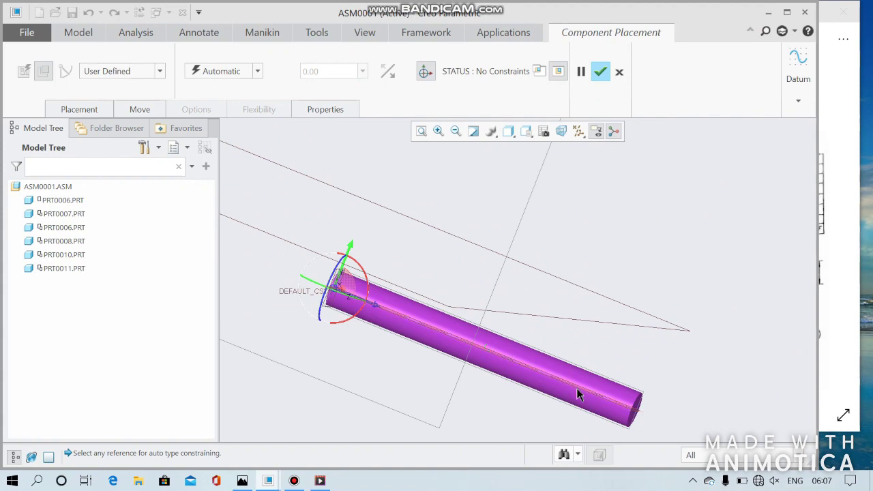
pyautogui.scroll(-3, 577, 388)
pyautogui.click(587, 386)
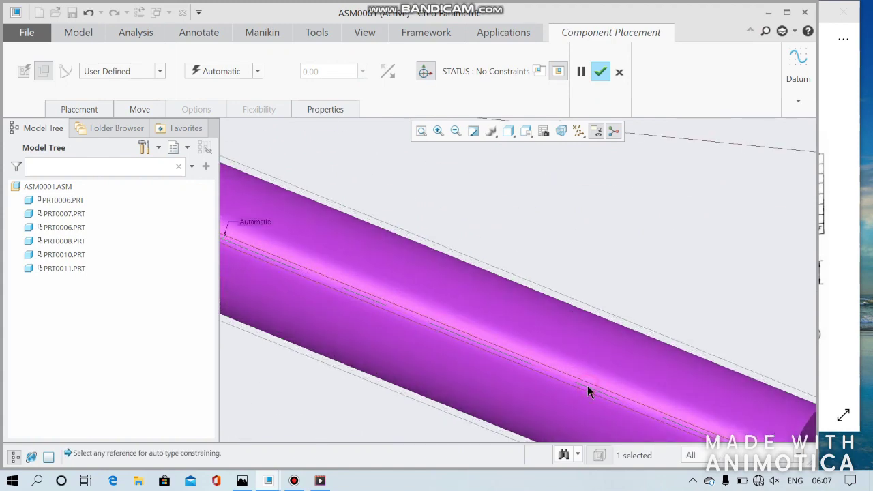
pyautogui.scroll(3, 588, 386)
# Make the rod coincident with the boss hole, move it over the boss, and accept.
pyautogui.moveTo(576, 362); pyautogui.dragTo(409, 293, button='middle')
pyautogui.scroll(-3, 394, 227)
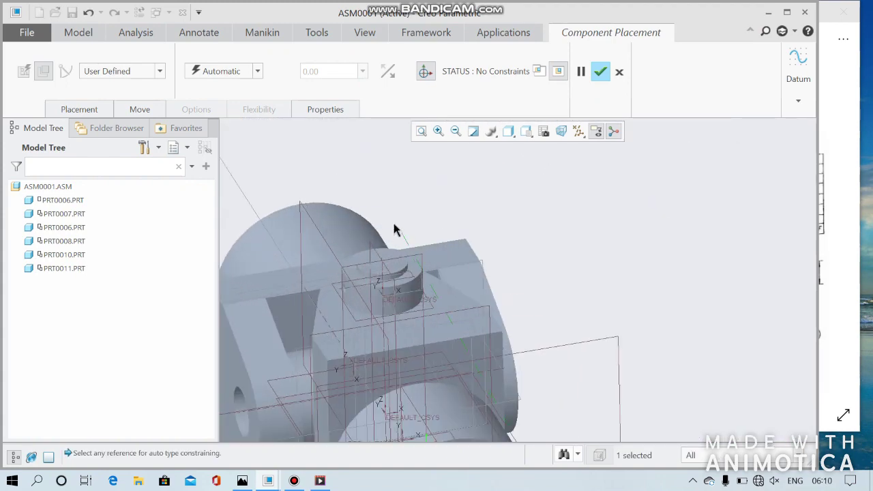
pyautogui.scroll(-3, 405, 284)
pyautogui.scroll(-2, 296, 332)
pyautogui.scroll(3, 337, 316)
pyautogui.scroll(2, 317, 334)
pyautogui.scroll(2, 300, 334)
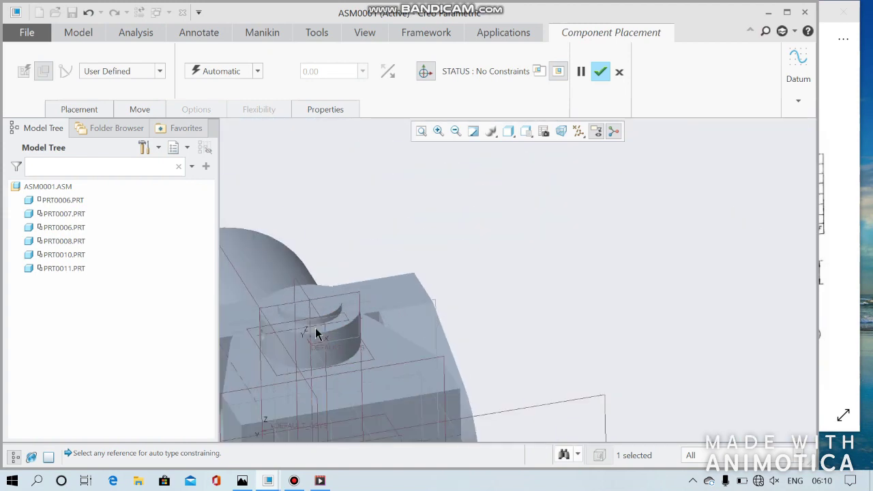
pyautogui.click(277, 335)
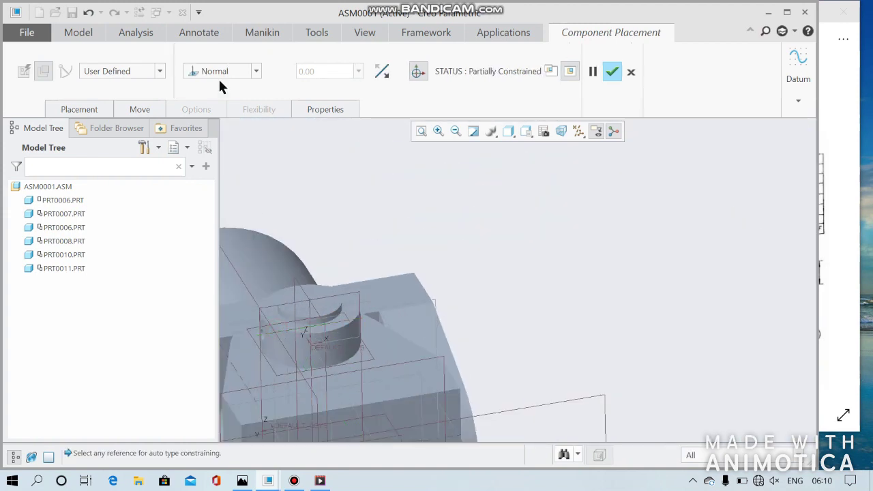
pyautogui.click(254, 73)
pyautogui.click(228, 120)
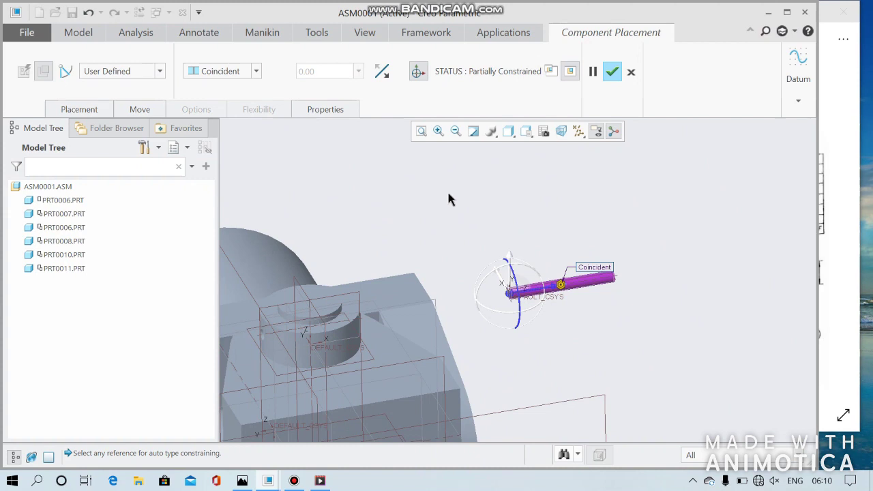
pyautogui.moveTo(509, 297)
pyautogui.mouseDown()
pyautogui.moveTo(231, 339)
pyautogui.moveTo(238, 332)
pyautogui.mouseUp()
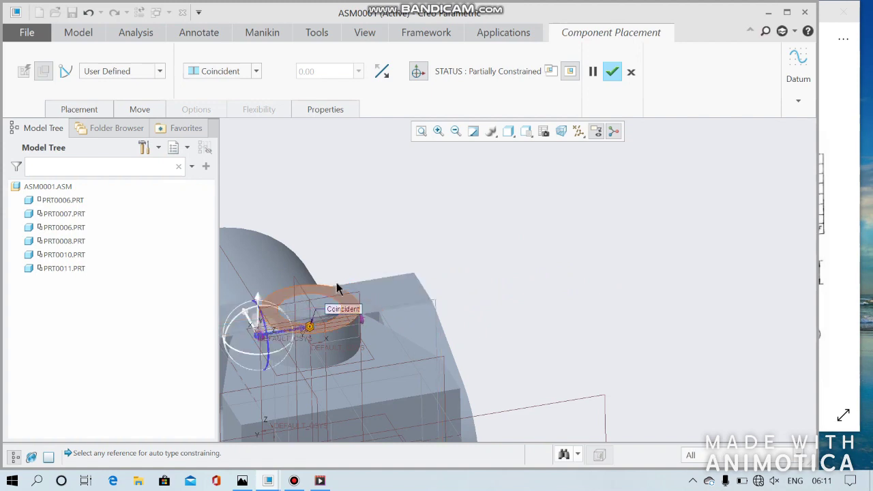
pyautogui.moveTo(364, 235); pyautogui.dragTo(344, 224, button='middle')
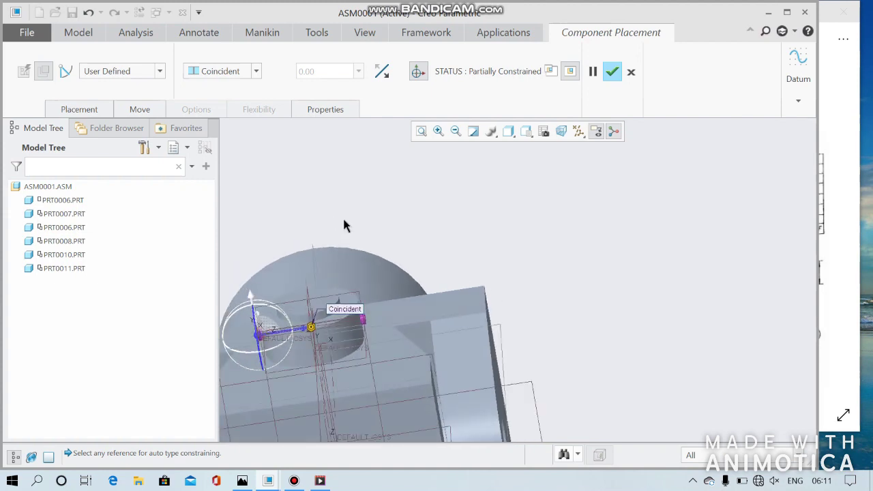
pyautogui.click(612, 72)
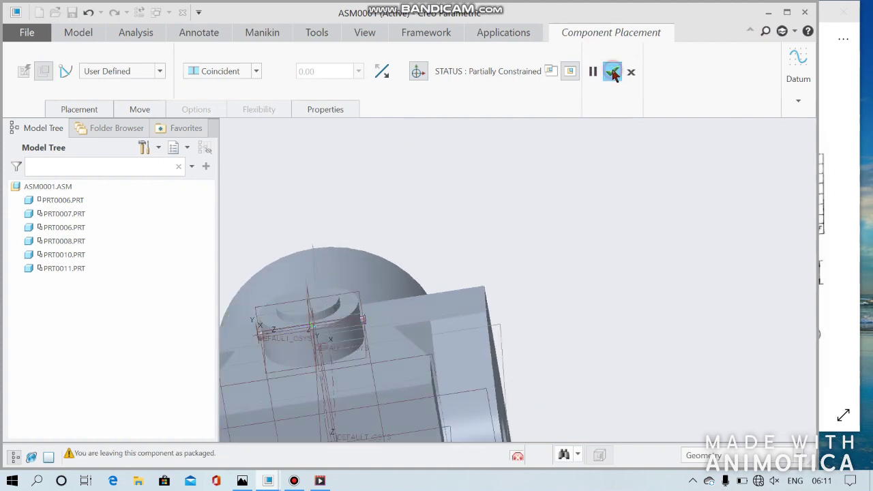
pyautogui.moveTo(463, 219); pyautogui.dragTo(481, 201, button='middle')
pyautogui.scroll(-2, 471, 208)
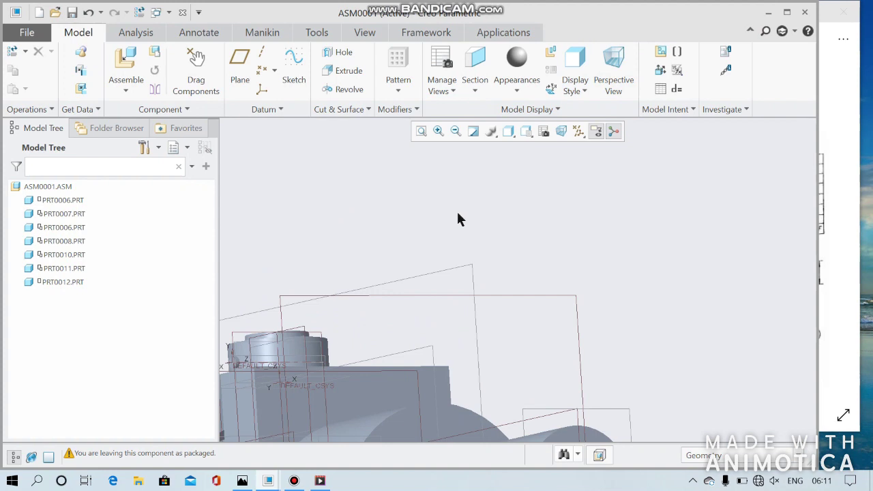
pyautogui.scroll(-3, 468, 225)
pyautogui.scroll(-2, 457, 246)
pyautogui.moveTo(558, 264)
pyautogui.mouseDown(button='middle')
pyautogui.moveTo(610, 266)
pyautogui.moveTo(595, 264)
pyautogui.mouseUp(button='middle')
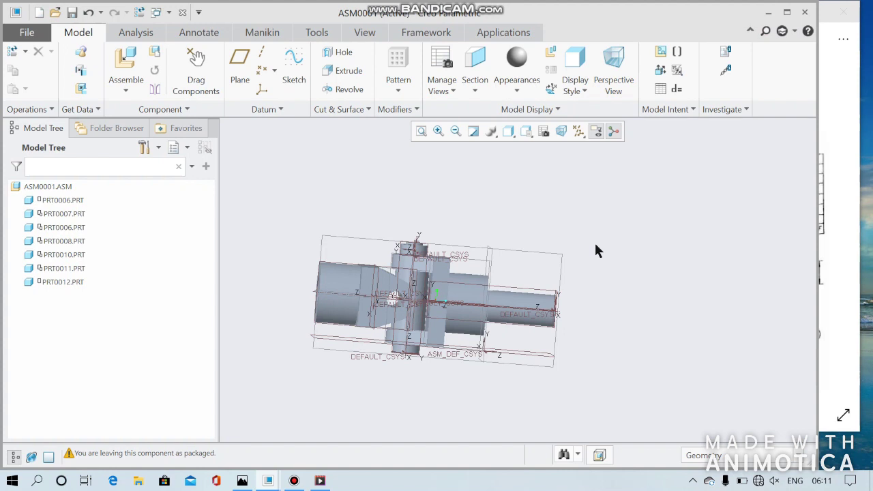
pyautogui.scroll(-1, 596, 246)
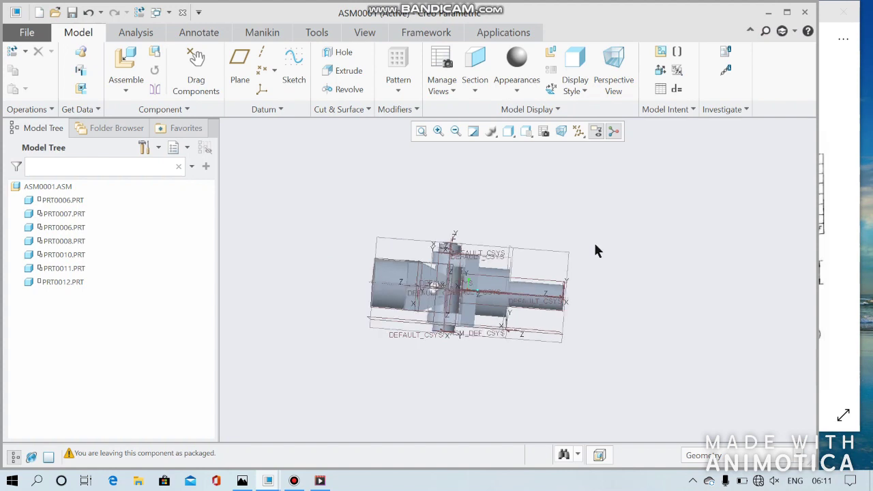
pyautogui.moveTo(515, 200); pyautogui.dragTo(513, 209, button='middle')
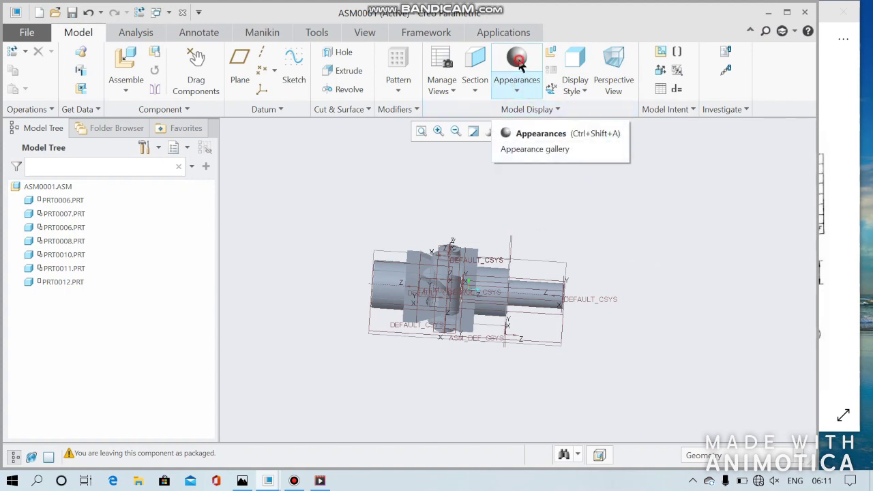
# Pick red from the Appearances gallery and apply it to shaft PRT0008.
pyautogui.click(518, 92)
pyautogui.click(517, 95)
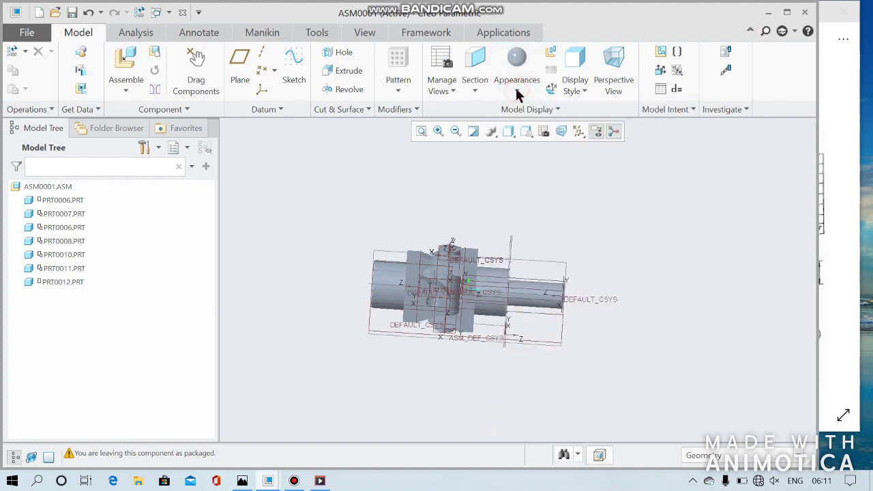
pyautogui.click(518, 91)
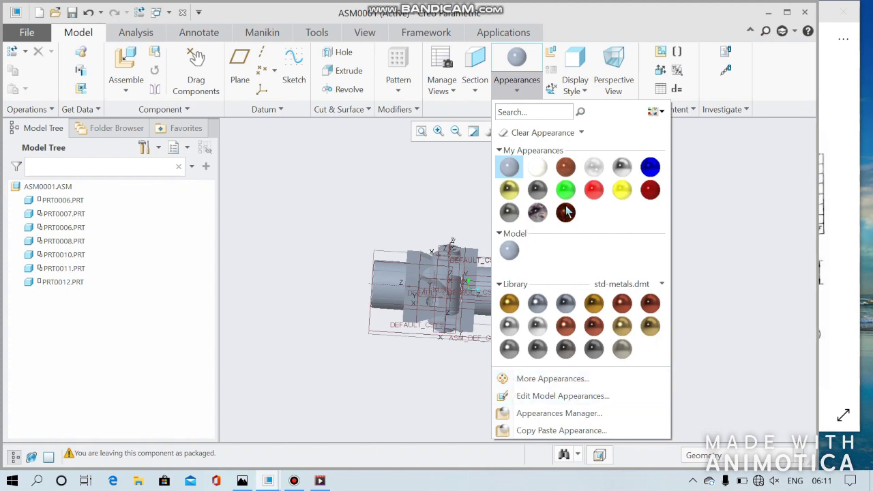
pyautogui.click(602, 193)
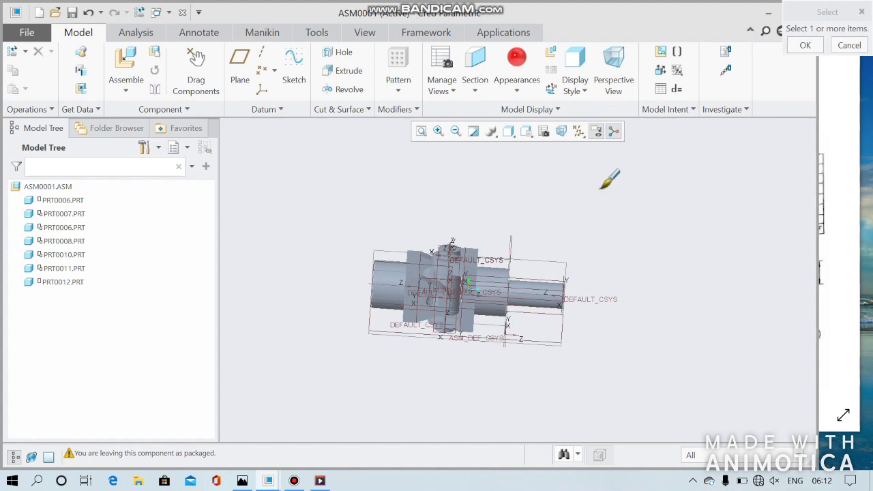
pyautogui.click(538, 279)
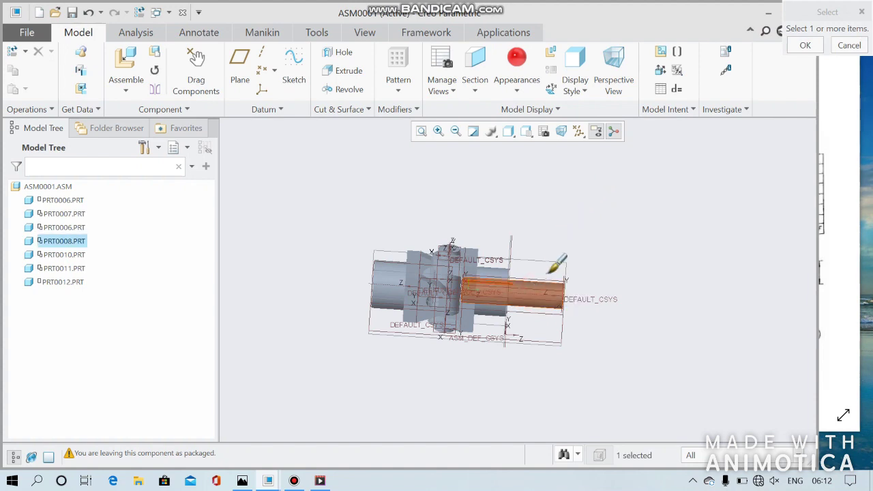
pyautogui.click(803, 45)
pyautogui.moveTo(641, 219); pyautogui.dragTo(618, 230, button='middle')
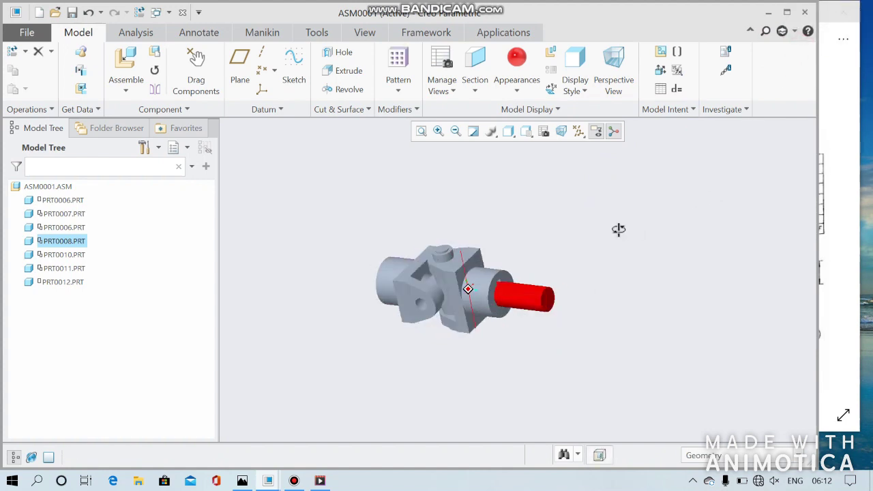
pyautogui.click(525, 85)
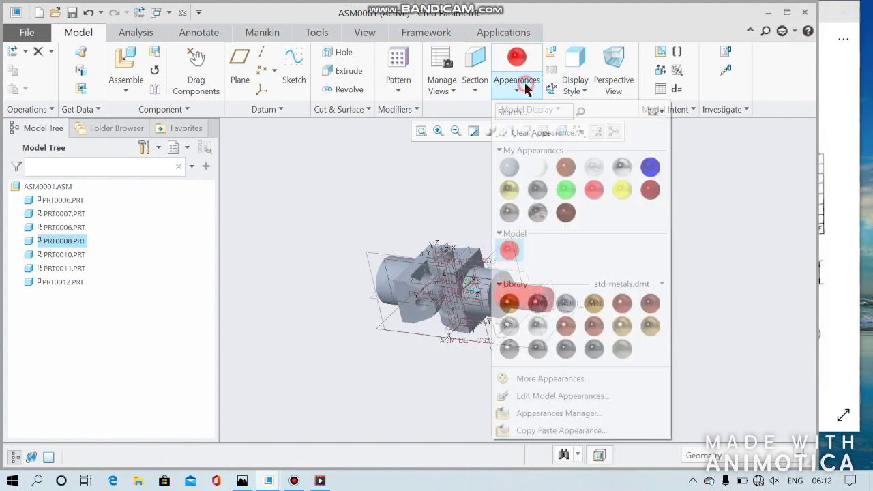
# Colour the yoke PRT0006 green and the pin PRT0010 yellow.
pyautogui.click(566, 191)
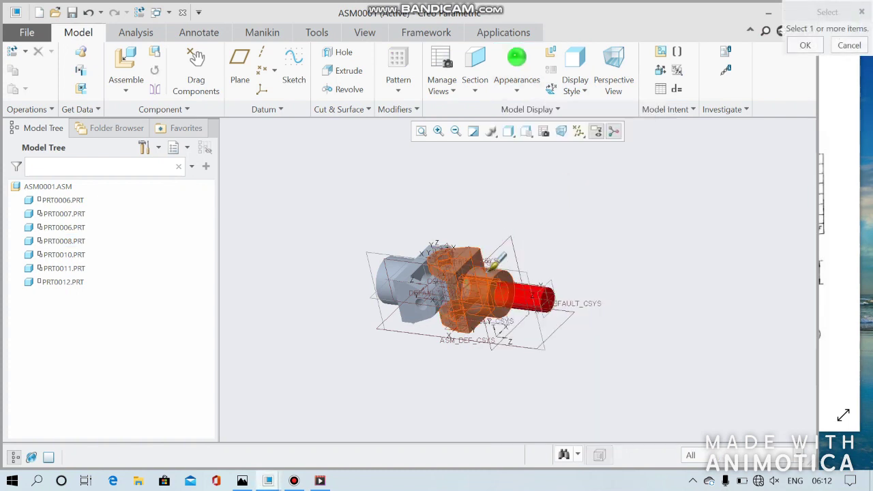
pyautogui.click(494, 263)
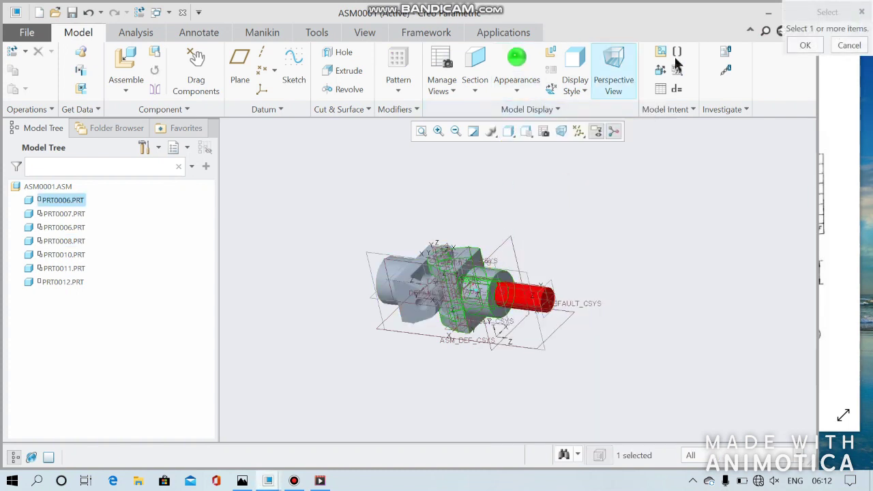
pyautogui.click(805, 45)
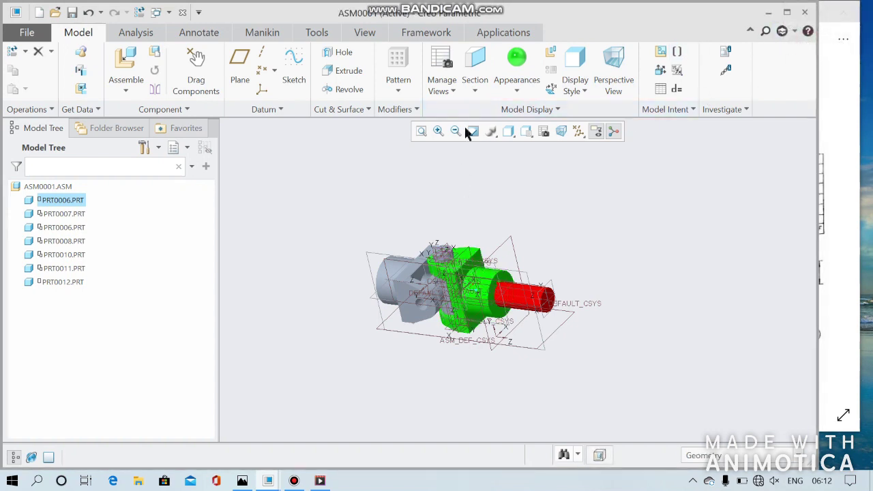
pyautogui.click(519, 85)
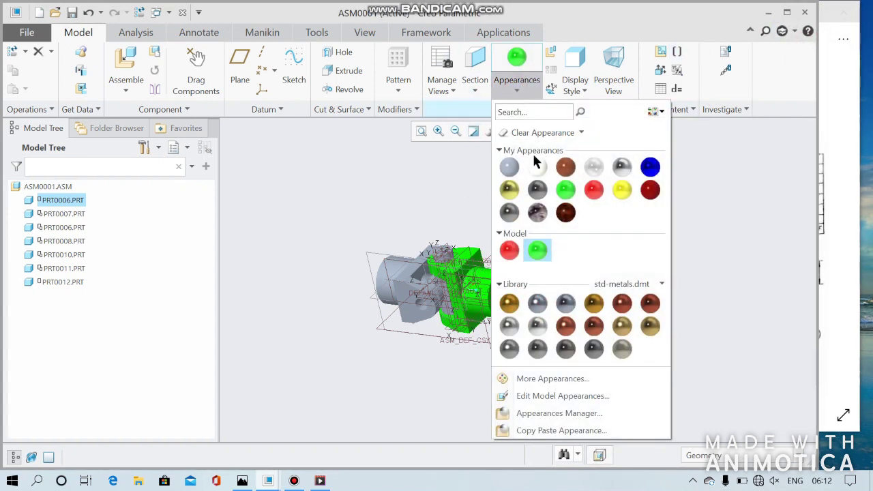
pyautogui.click(617, 188)
pyautogui.scroll(-3, 450, 239)
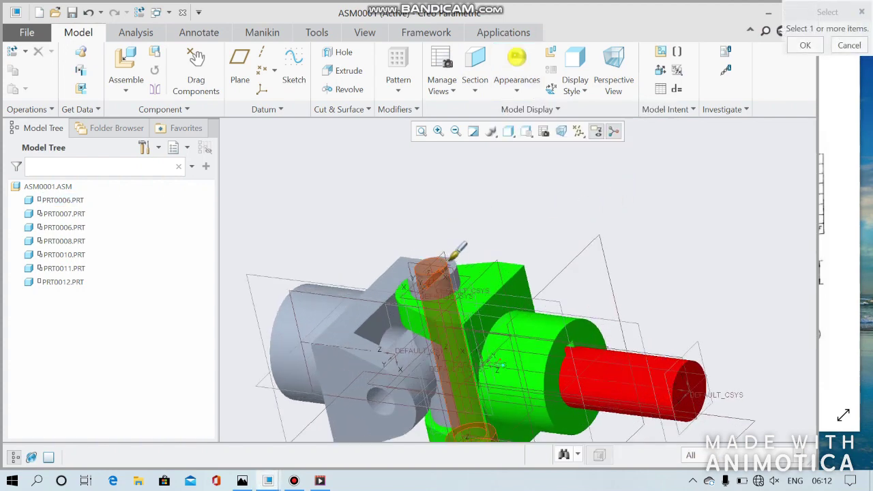
pyautogui.click(442, 261)
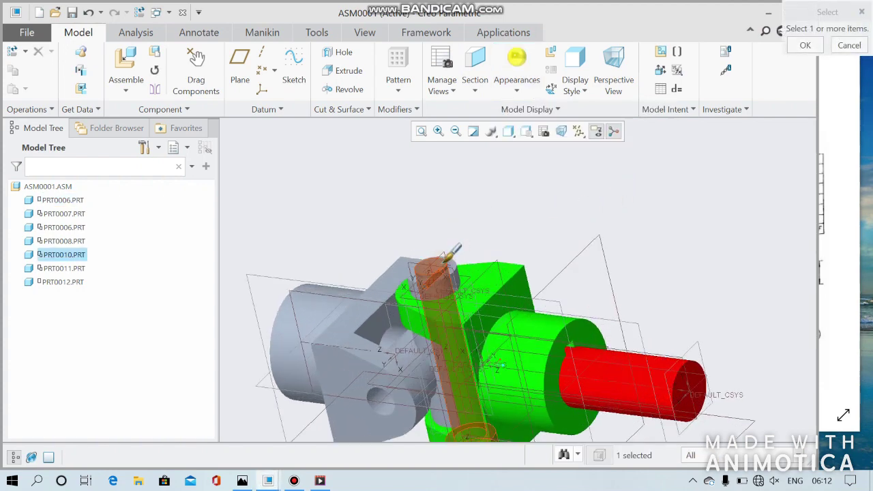
pyautogui.click(804, 45)
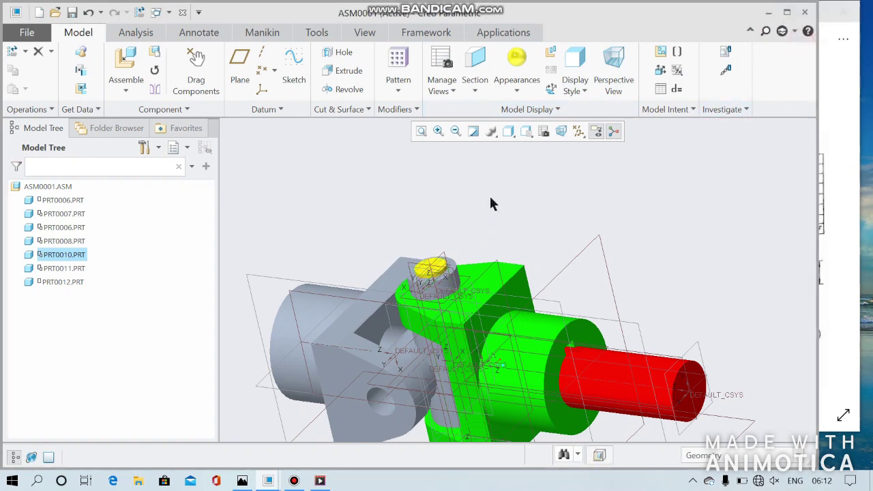
# Colour the collar PRT0011 dark red and PRT0012 gold.
pyautogui.click(517, 82)
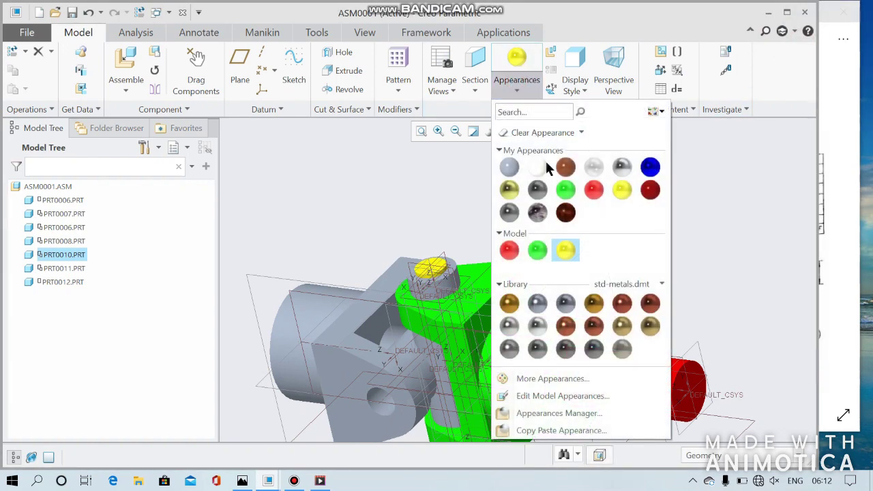
pyautogui.click(648, 193)
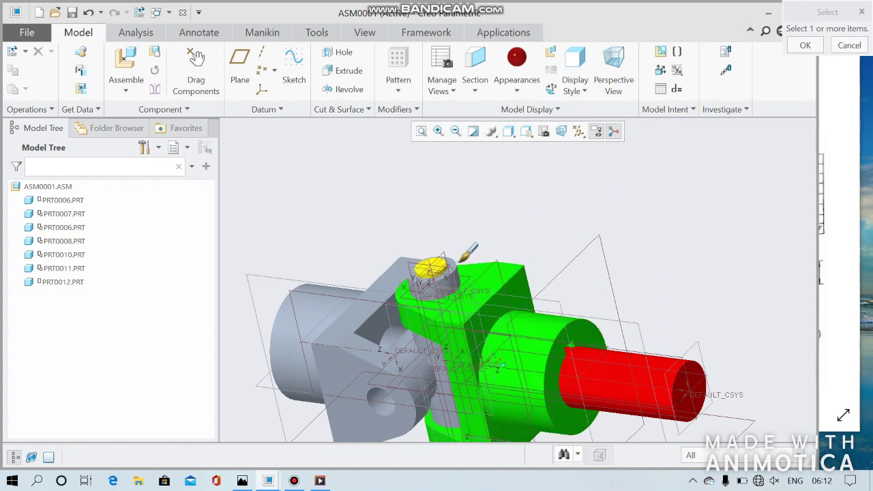
pyautogui.click(464, 258)
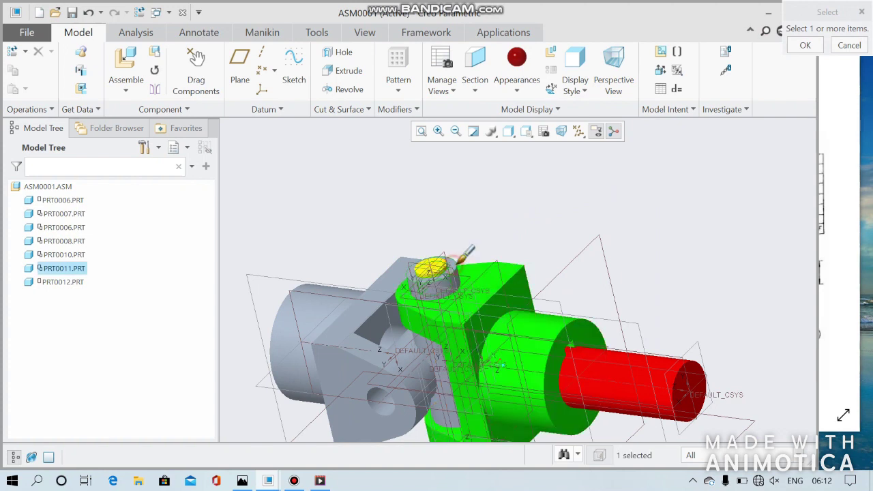
pyautogui.click(817, 42)
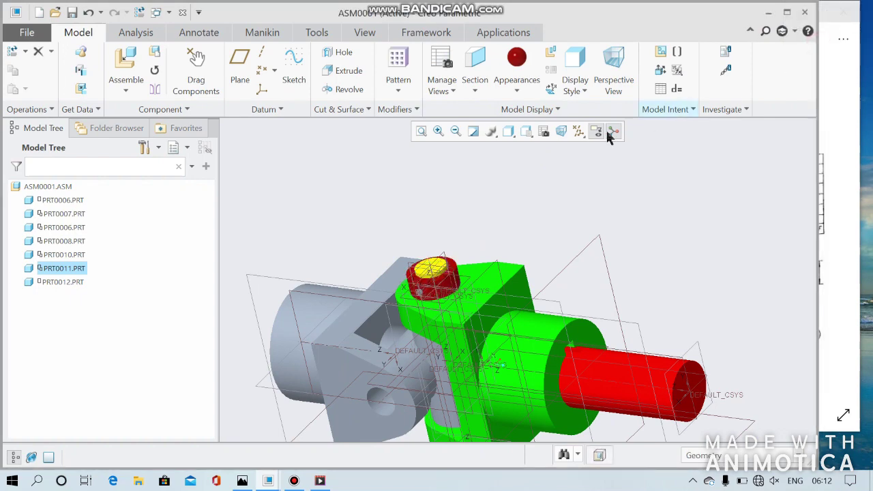
pyautogui.click(519, 57)
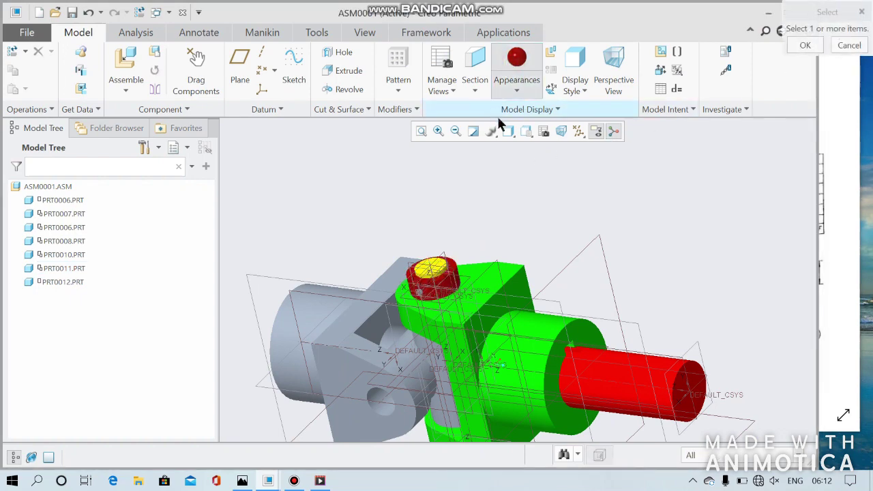
pyautogui.click(518, 89)
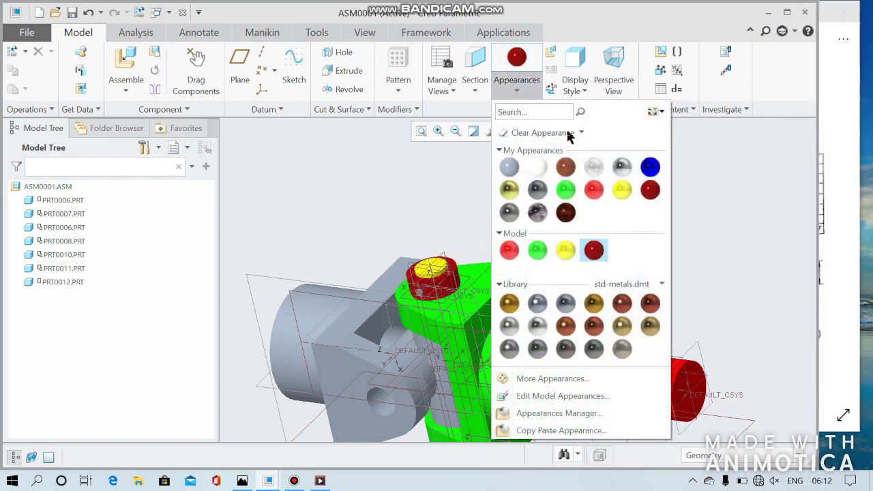
pyautogui.click(509, 191)
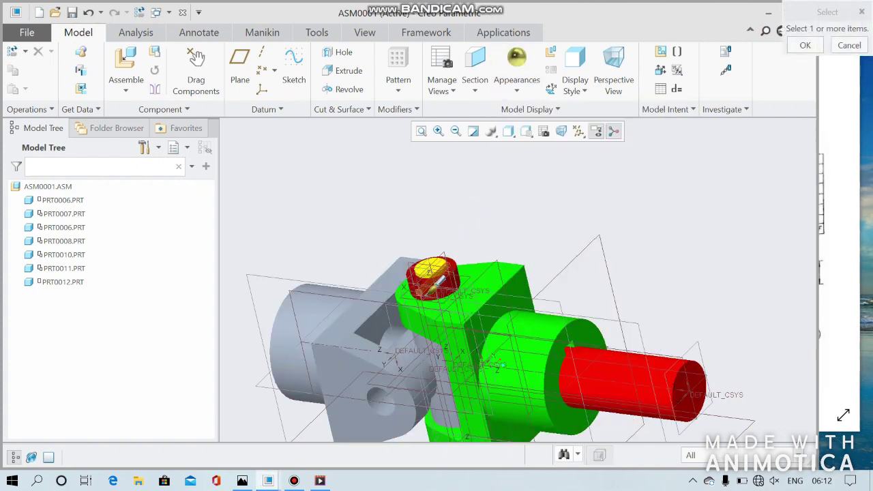
pyautogui.scroll(-4, 431, 273)
pyautogui.scroll(-1, 419, 276)
pyautogui.click(399, 280)
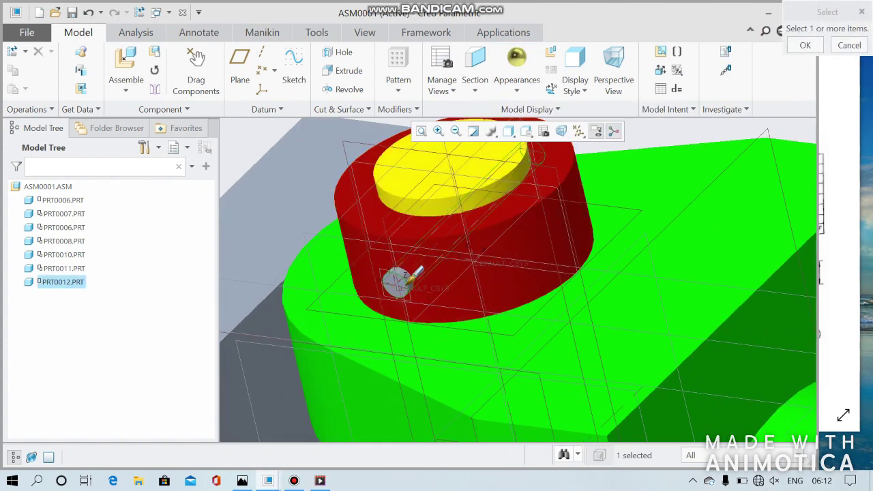
pyautogui.click(795, 45)
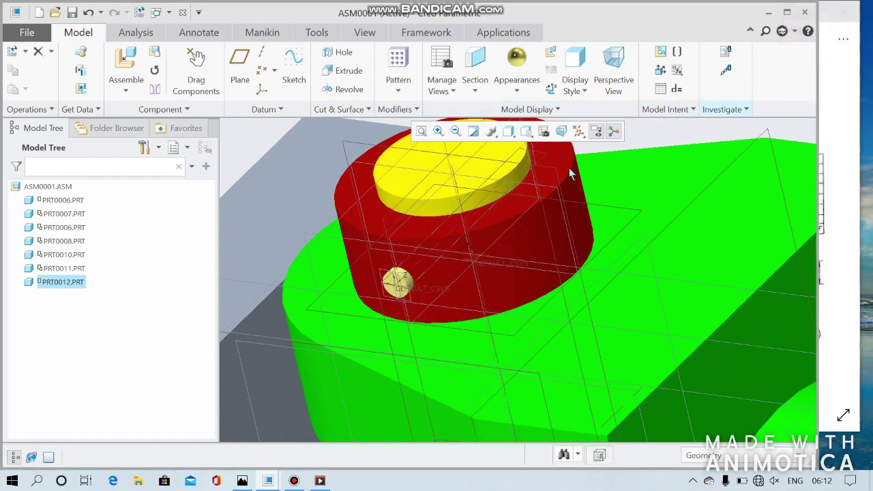
# Review the coloured assembly and start adding another component.
pyautogui.scroll(5, 569, 168)
pyautogui.moveTo(718, 174)
pyautogui.mouseDown(button='middle')
pyautogui.moveTo(698, 170)
pyautogui.moveTo(731, 160)
pyautogui.moveTo(696, 171)
pyautogui.mouseUp(button='middle')
pyautogui.scroll(-3, 633, 310)
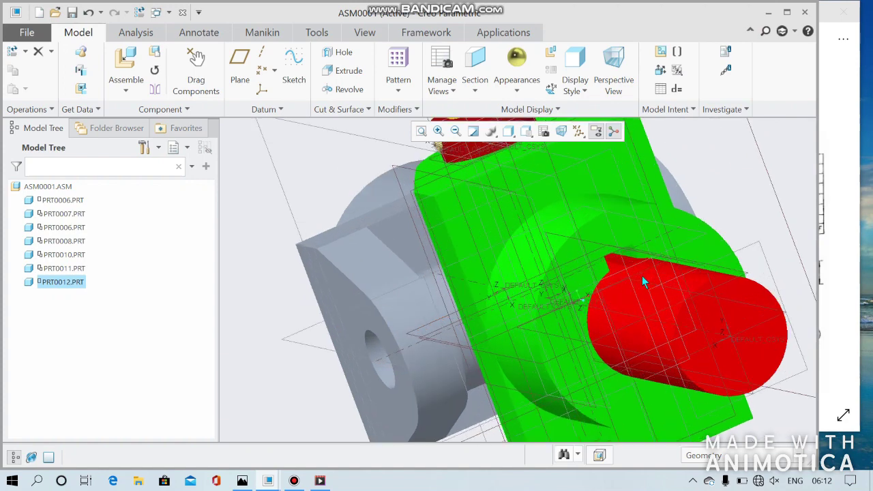
pyautogui.scroll(-3, 642, 276)
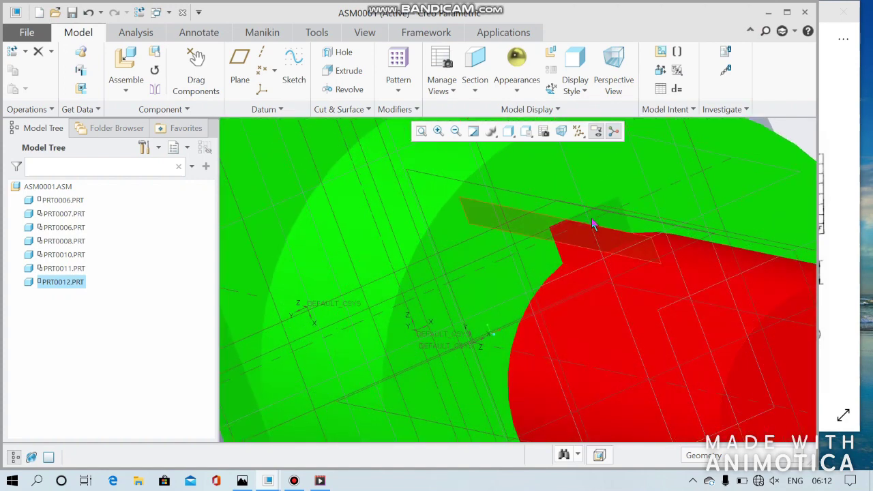
pyautogui.click(126, 60)
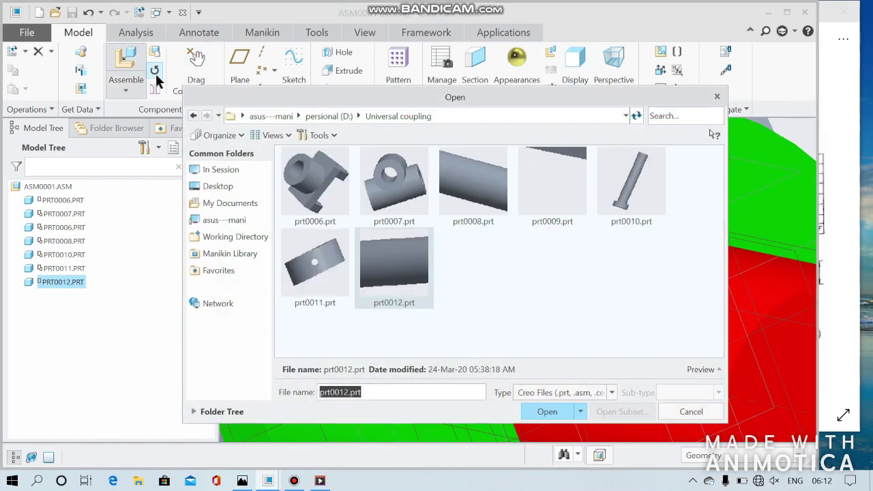
# Insert the key PRT0009 and make its first face constraint Coincident instead of Distance.
pyautogui.doubleClick(538, 192)
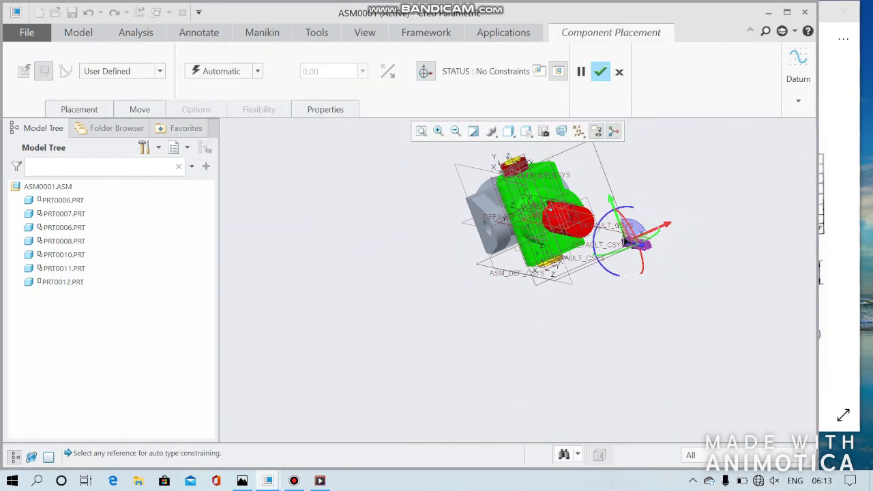
pyautogui.scroll(-5, 625, 240)
pyautogui.scroll(-3, 604, 258)
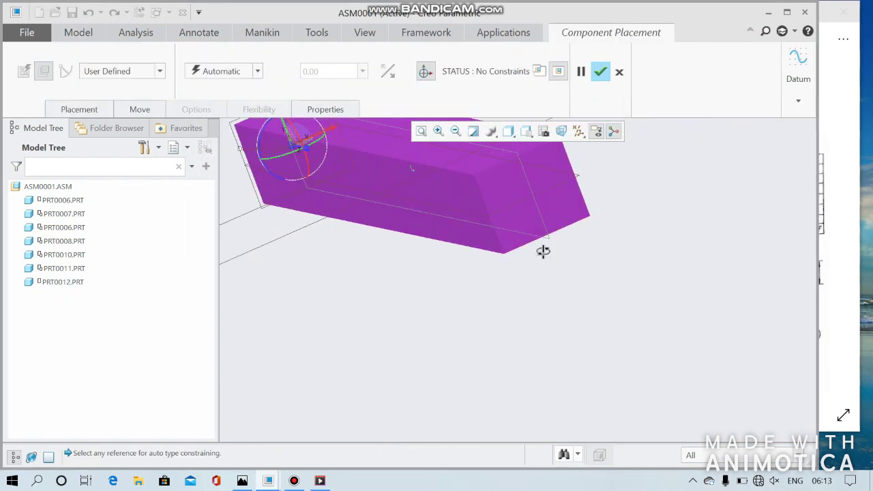
pyautogui.moveTo(543, 251); pyautogui.dragTo(530, 230, button='middle')
pyautogui.scroll(3, 518, 215)
pyautogui.scroll(2, 509, 198)
pyautogui.scroll(2, 494, 180)
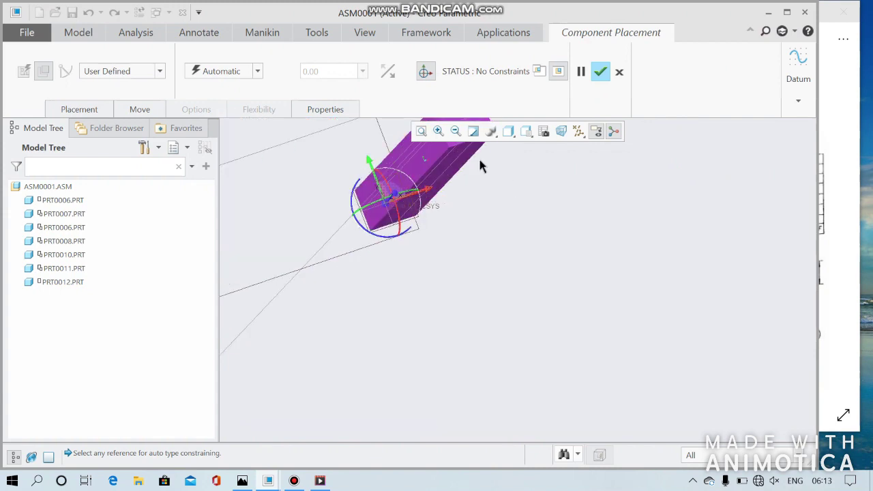
pyautogui.click(461, 164)
pyautogui.scroll(2, 518, 189)
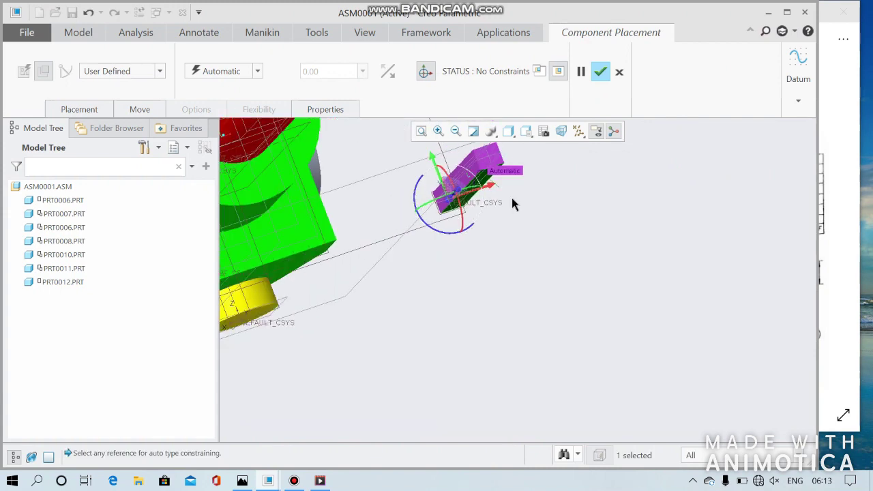
pyautogui.scroll(2, 512, 203)
pyautogui.moveTo(488, 159)
pyautogui.mouseDown(button='middle')
pyautogui.moveTo(503, 152)
pyautogui.moveTo(511, 195)
pyautogui.mouseUp(button='middle')
pyautogui.scroll(-1, 511, 195)
pyautogui.scroll(-3, 401, 232)
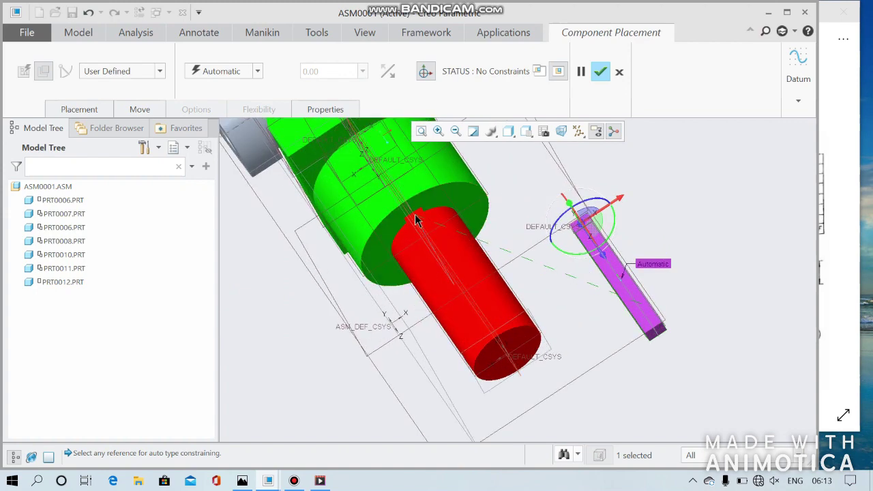
pyautogui.scroll(-3, 418, 220)
pyautogui.click(426, 219)
pyautogui.scroll(3, 428, 221)
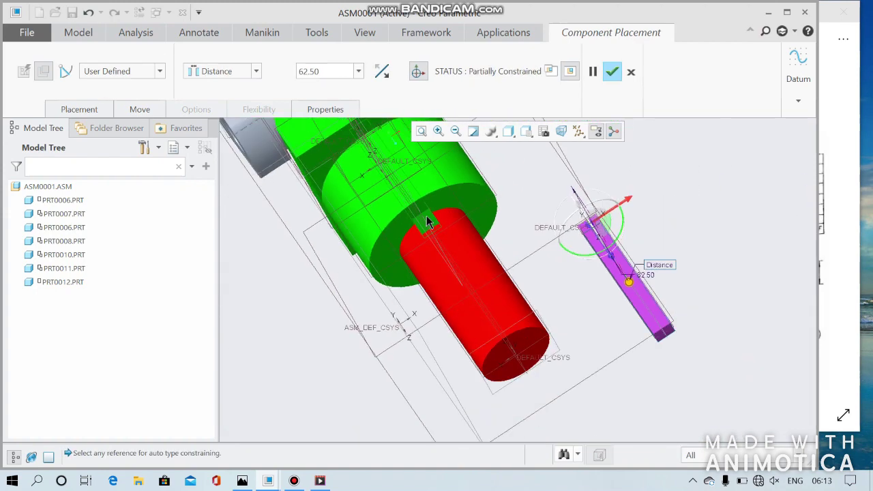
pyautogui.scroll(4, 426, 219)
pyautogui.click(252, 73)
pyautogui.click(248, 116)
# Constrain a key face Coincident to the keyway face on the red shaft.
pyautogui.moveTo(318, 178)
pyautogui.mouseDown(button='middle')
pyautogui.moveTo(398, 197)
pyautogui.moveTo(469, 175)
pyautogui.moveTo(368, 181)
pyautogui.mouseUp(button='middle')
pyautogui.scroll(-2, 389, 195)
pyautogui.scroll(-3, 414, 195)
pyautogui.scroll(-2, 409, 209)
pyautogui.scroll(-2, 304, 217)
pyautogui.scroll(-2, 304, 217)
pyautogui.click(368, 218)
pyautogui.scroll(5, 464, 257)
pyautogui.moveTo(564, 266); pyautogui.dragTo(468, 291, button='middle')
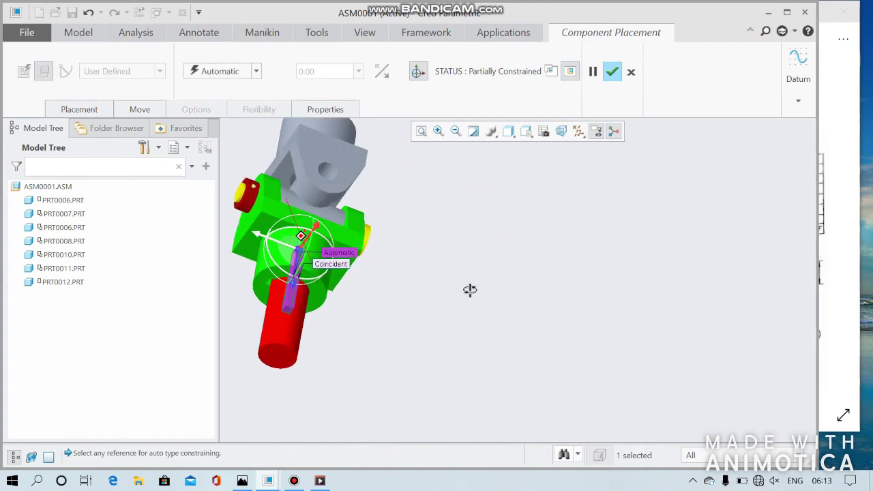
pyautogui.scroll(-4, 278, 292)
pyautogui.scroll(-2, 287, 293)
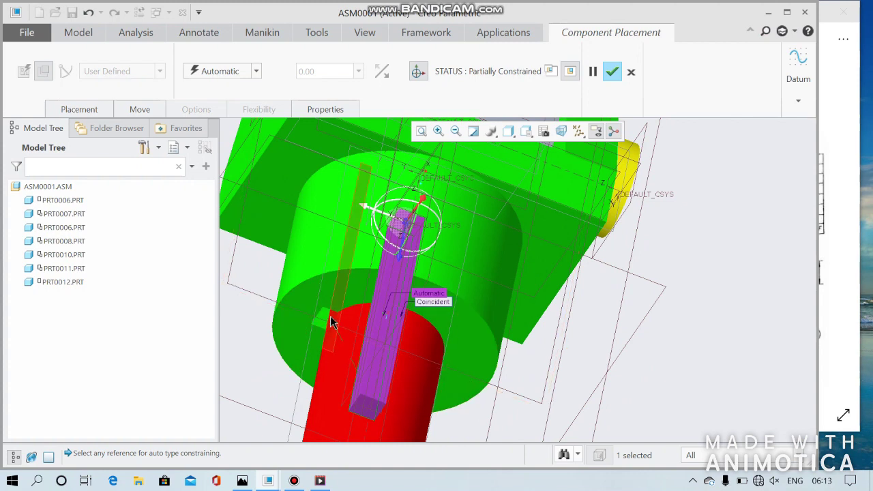
pyautogui.click(331, 322)
pyautogui.click(257, 71)
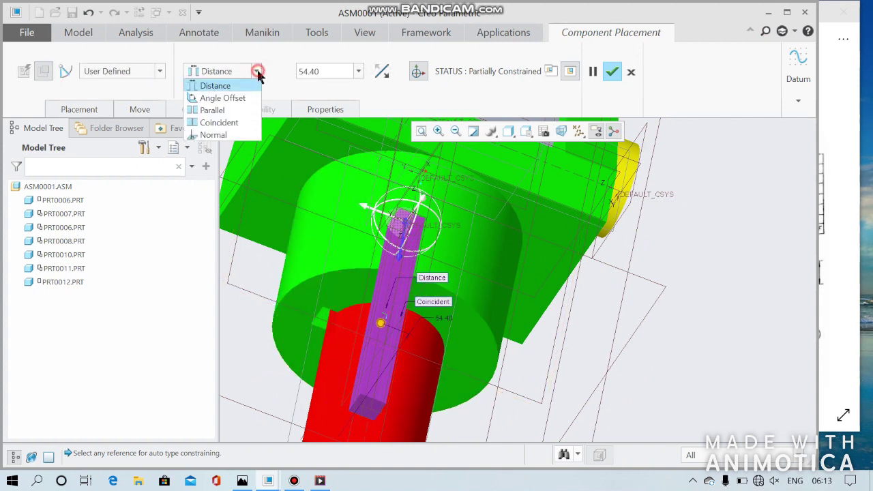
pyautogui.click(234, 122)
# Add a final Coincident constraint to the red shaft surface and confirm the fully constrained key.
pyautogui.scroll(2, 331, 229)
pyautogui.scroll(2, 449, 270)
pyautogui.moveTo(449, 270)
pyautogui.mouseDown(button='middle')
pyautogui.moveTo(513, 255)
pyautogui.moveTo(498, 256)
pyautogui.mouseUp(button='middle')
pyautogui.scroll(-2, 418, 252)
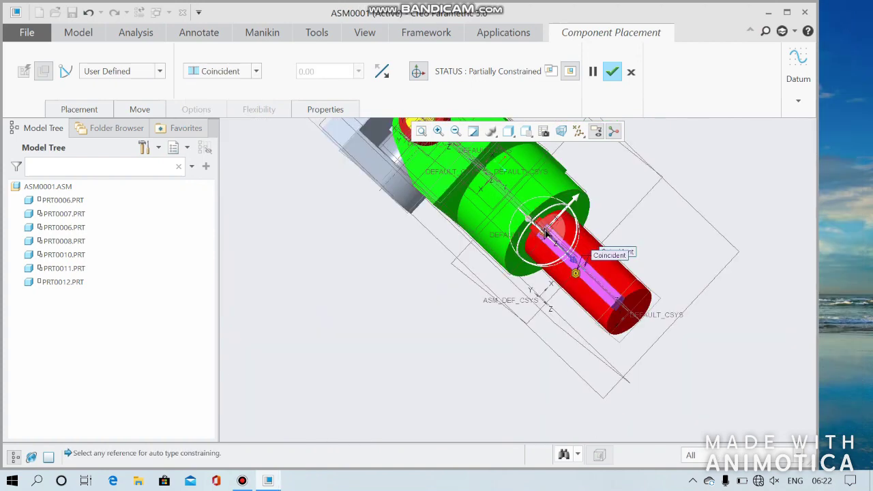
pyautogui.keyDown('ctrl'); pyautogui.keyDown('alt'); pyautogui.moveTo(585, 259); pyautogui.dragTo(629, 310); pyautogui.keyUp('alt'); pyautogui.keyUp('ctrl')
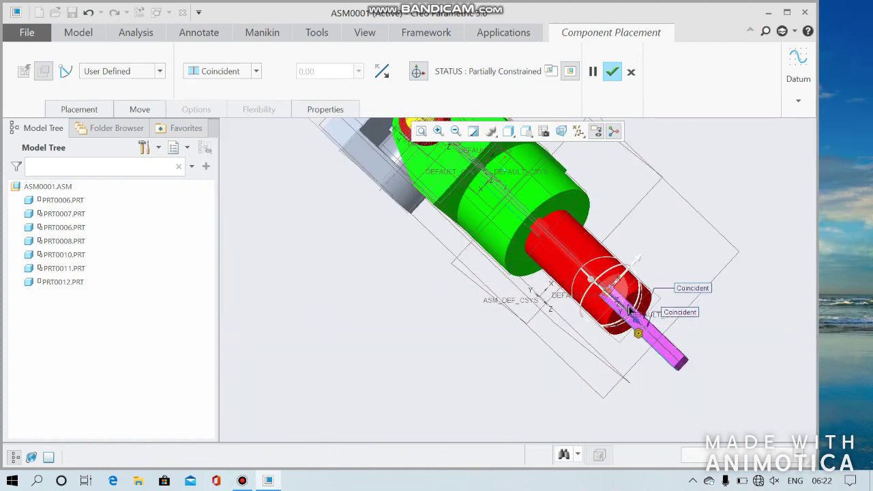
pyautogui.scroll(-3, 695, 369)
pyautogui.scroll(-2, 653, 357)
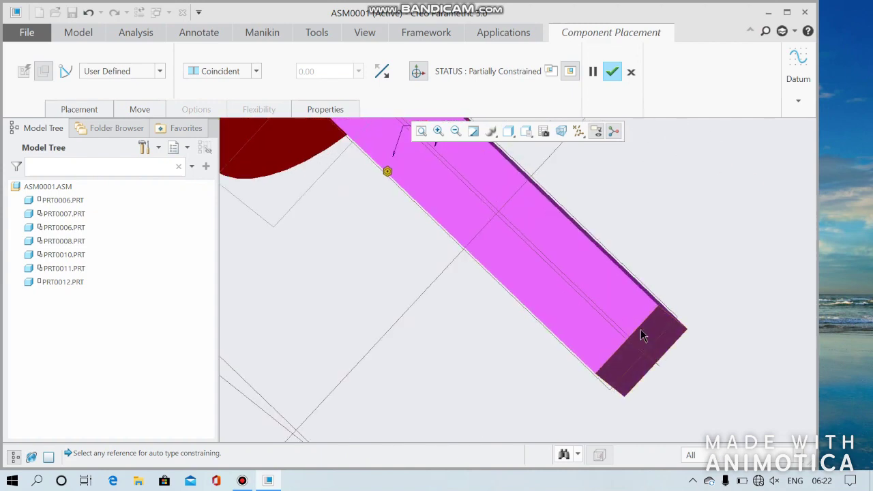
pyautogui.scroll(3, 665, 273)
pyautogui.scroll(2, 653, 237)
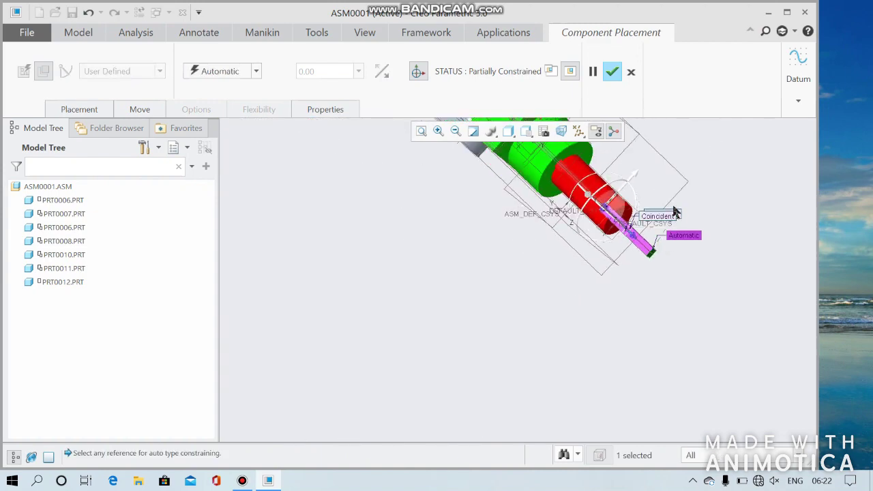
pyautogui.moveTo(629, 173); pyautogui.dragTo(609, 154, button='middle')
pyautogui.scroll(-1, 608, 155)
pyautogui.scroll(-3, 607, 164)
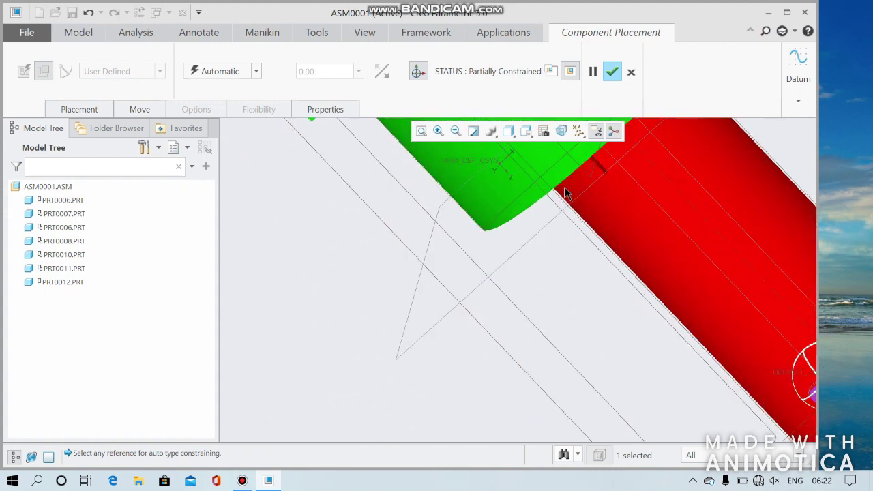
pyautogui.scroll(-2, 614, 179)
pyautogui.moveTo(620, 169)
pyautogui.mouseDown(button='middle')
pyautogui.moveTo(628, 181)
pyautogui.moveTo(622, 146)
pyautogui.mouseUp(button='middle')
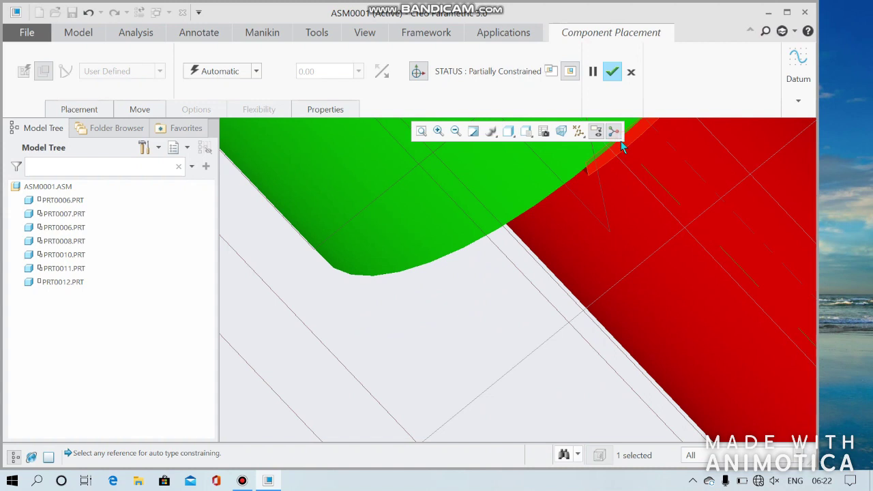
pyautogui.click(627, 147)
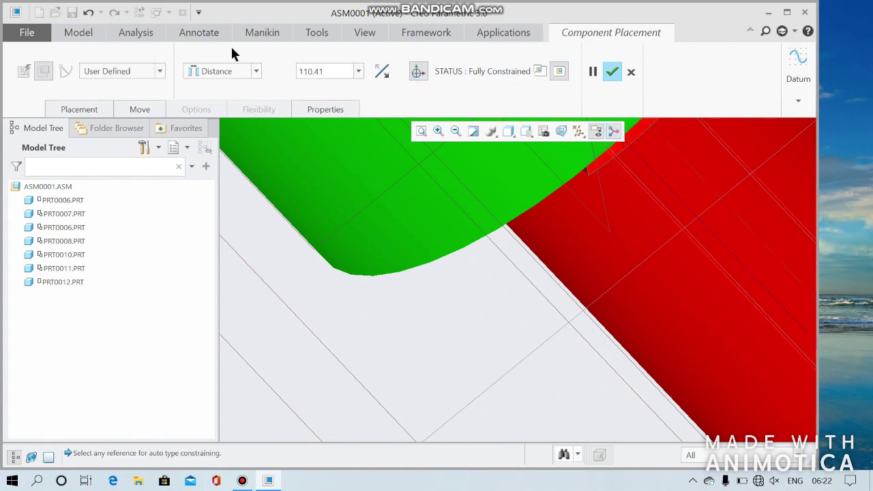
pyautogui.click(256, 71)
pyautogui.click(239, 121)
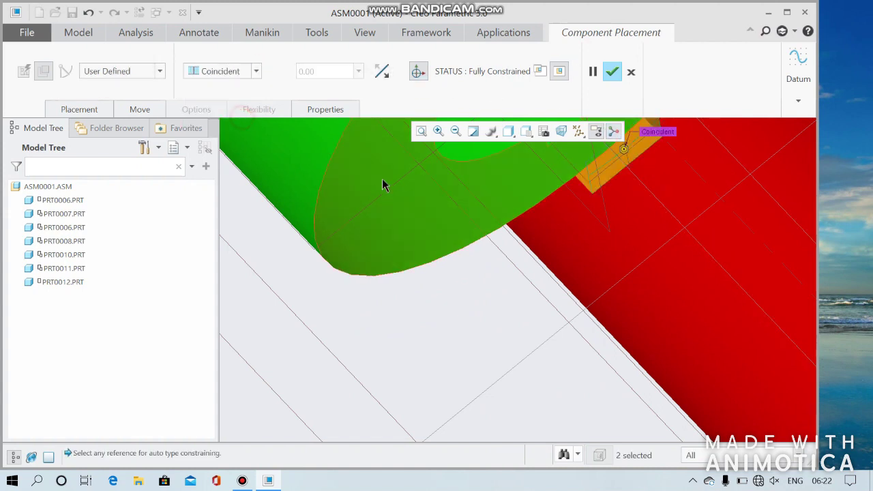
pyautogui.moveTo(465, 178)
pyautogui.mouseDown(button='middle')
pyautogui.moveTo(574, 204)
pyautogui.moveTo(539, 154)
pyautogui.mouseUp(button='middle')
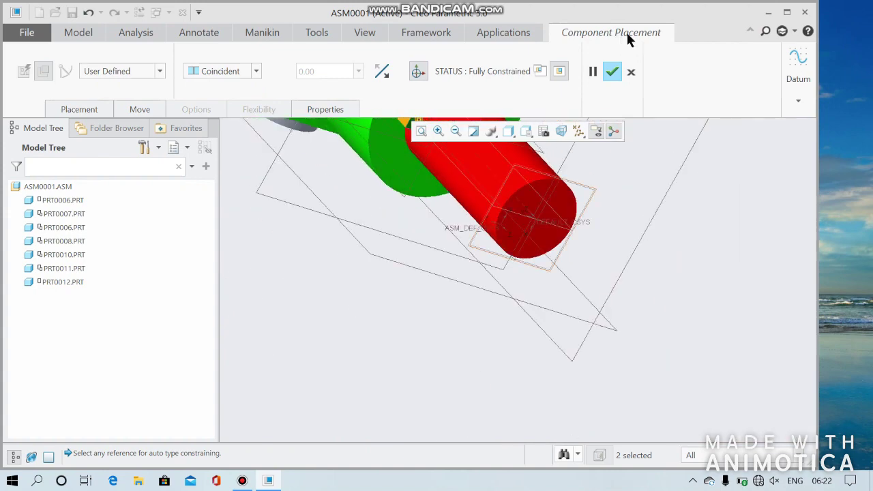
pyautogui.click(613, 70)
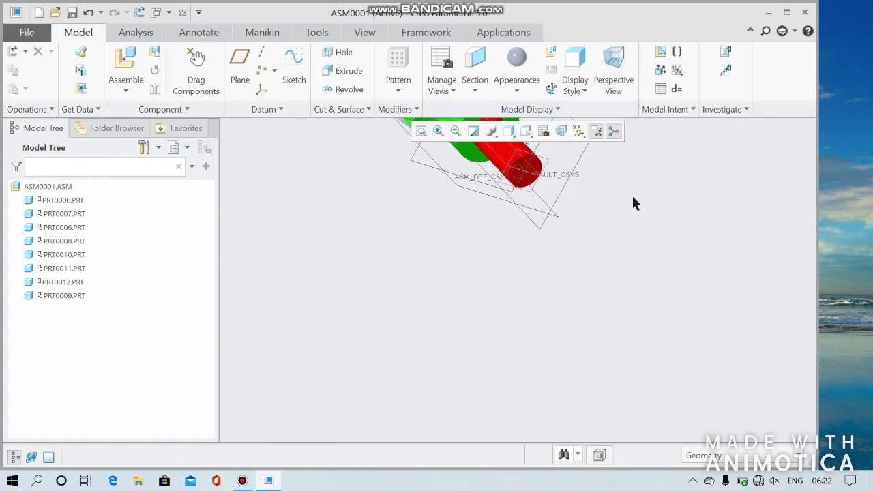
# Give the key a blue appearance.
pyautogui.moveTo(635, 232)
pyautogui.mouseDown(button='middle')
pyautogui.moveTo(686, 206)
pyautogui.moveTo(622, 186)
pyautogui.mouseUp(button='middle')
pyautogui.scroll(2, 614, 183)
pyautogui.scroll(2, 594, 208)
pyautogui.scroll(2, 560, 225)
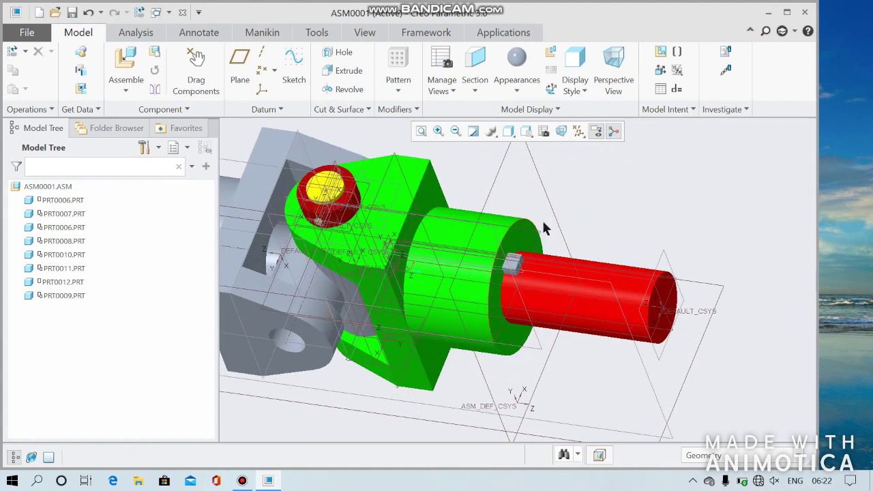
pyautogui.click(531, 92)
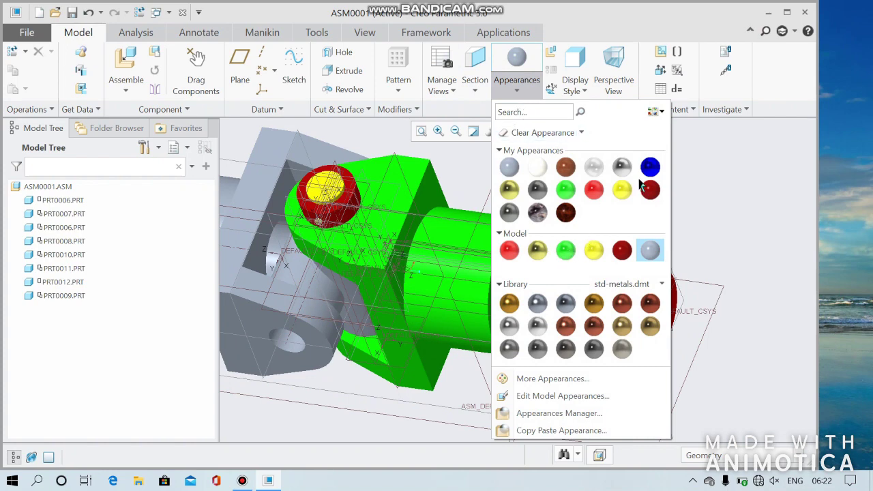
pyautogui.click(651, 166)
pyautogui.scroll(3, 515, 264)
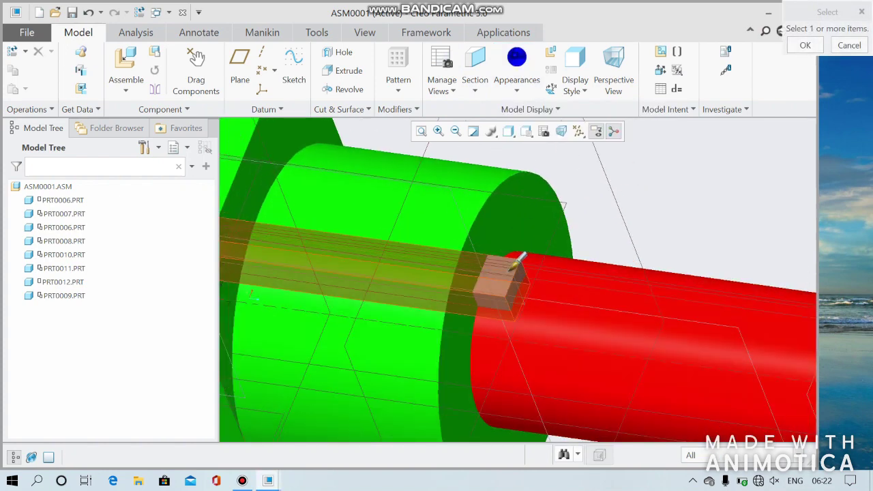
pyautogui.click(519, 268)
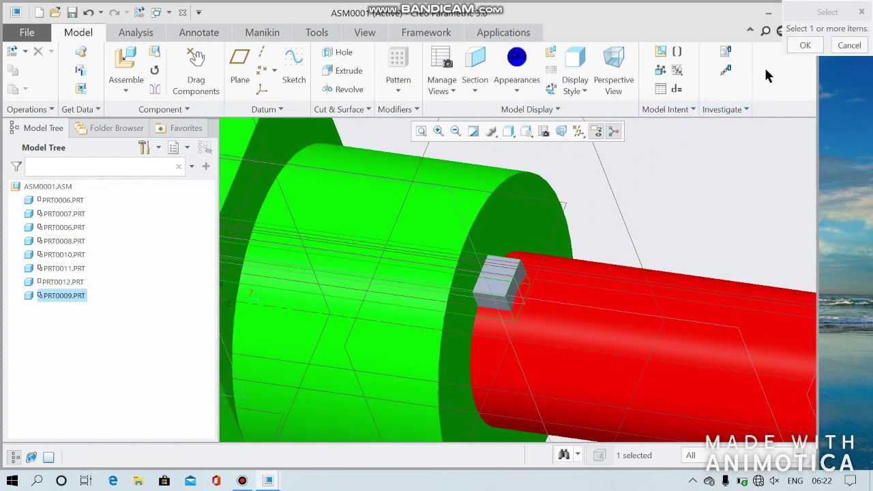
pyautogui.click(795, 42)
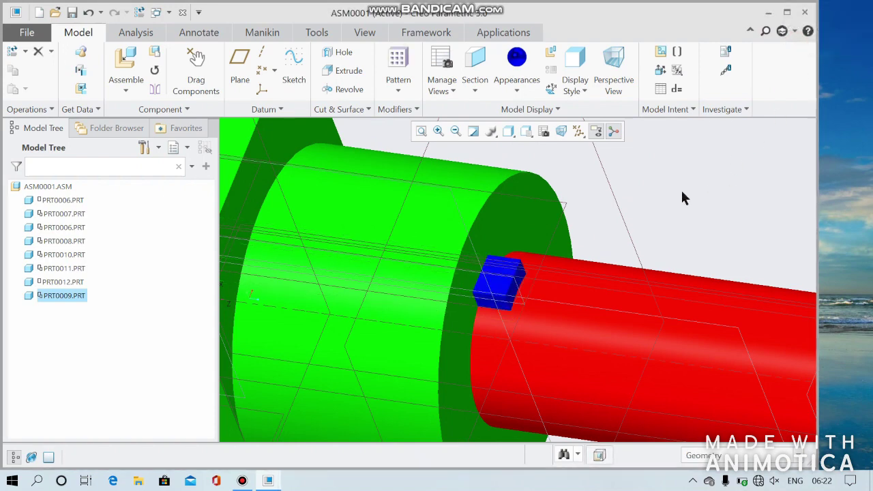
# Apply the dark textured appearance to PRT0007.
pyautogui.scroll(-3, 662, 195)
pyautogui.scroll(-3, 657, 200)
pyautogui.scroll(-2, 676, 176)
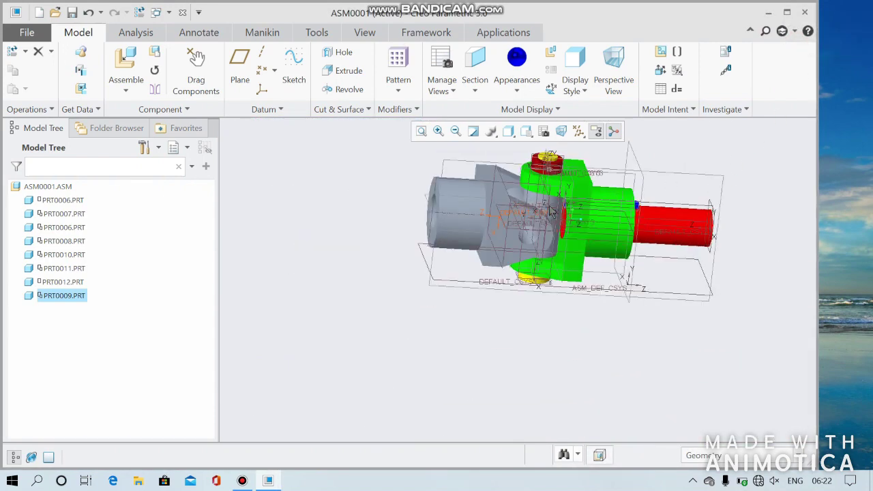
pyautogui.click(526, 85)
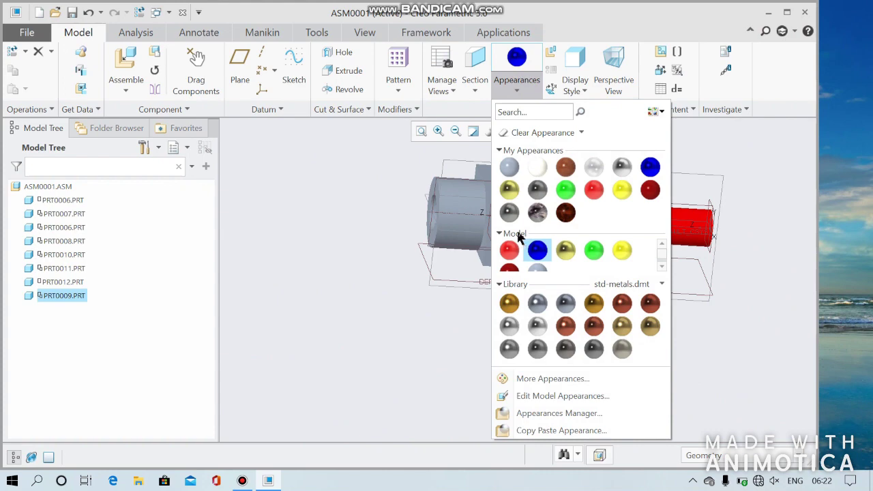
pyautogui.click(537, 213)
pyautogui.scroll(5, 566, 195)
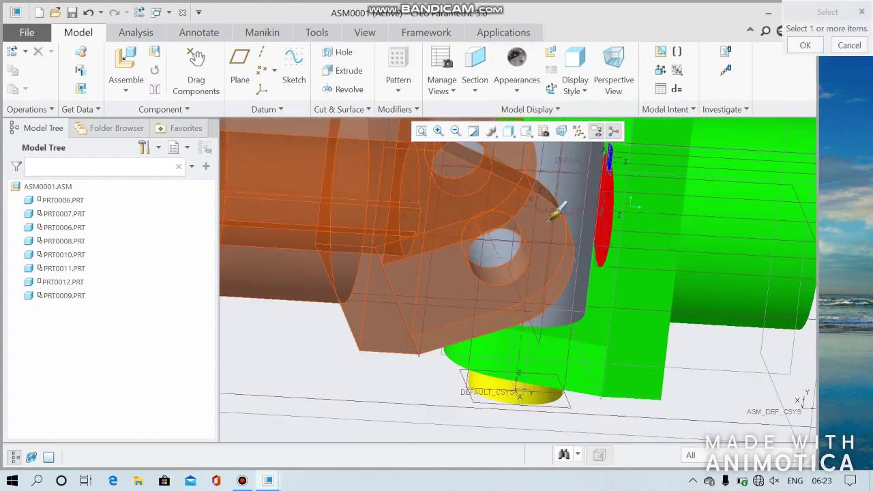
pyautogui.click(570, 189)
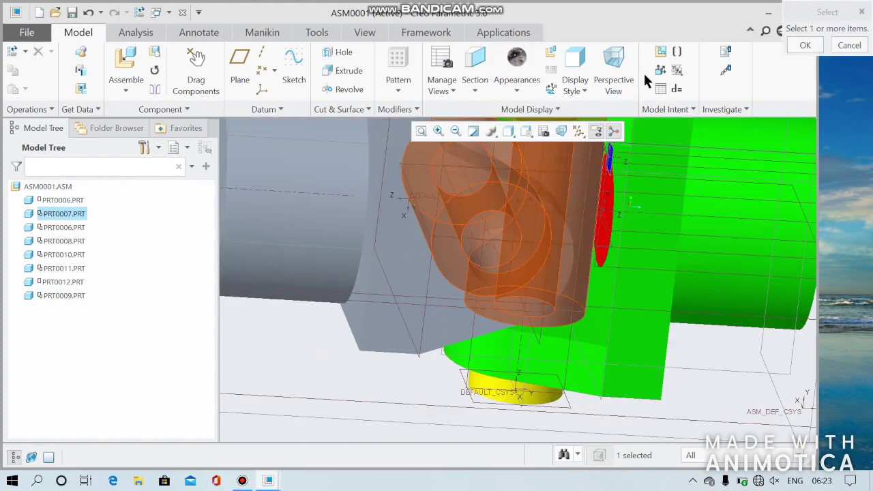
pyautogui.click(805, 45)
pyautogui.scroll(-5, 635, 218)
pyautogui.scroll(-2, 640, 216)
pyautogui.moveTo(629, 220); pyautogui.dragTo(682, 211, button='middle')
pyautogui.scroll(5, 723, 212)
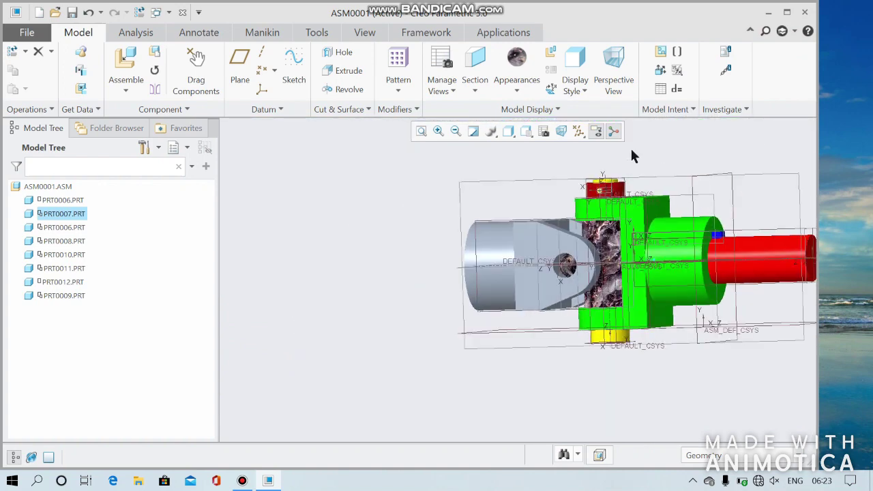
pyautogui.click(580, 132)
# Turn off display of all datum axes, points, coordinate systems and planes, then orbit the assembly.
pyautogui.click(591, 148)
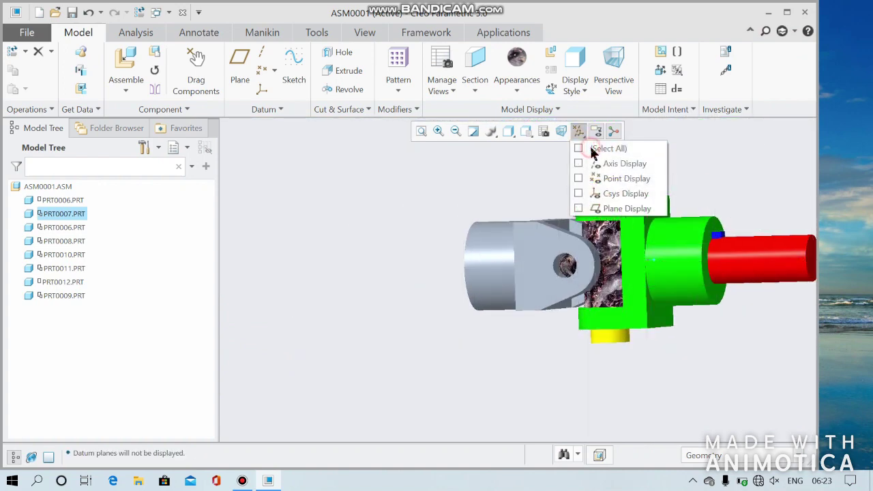
pyautogui.click(720, 180)
pyautogui.moveTo(719, 185)
pyautogui.mouseDown(button='middle')
pyautogui.moveTo(735, 181)
pyautogui.moveTo(713, 189)
pyautogui.moveTo(760, 203)
pyautogui.moveTo(734, 209)
pyautogui.moveTo(676, 256)
pyautogui.moveTo(727, 261)
pyautogui.moveTo(752, 242)
pyautogui.moveTo(804, 232)
pyautogui.moveTo(809, 275)
pyautogui.moveTo(817, 258)
pyautogui.mouseUp(button='middle')
pyautogui.scroll(-5, 737, 187)
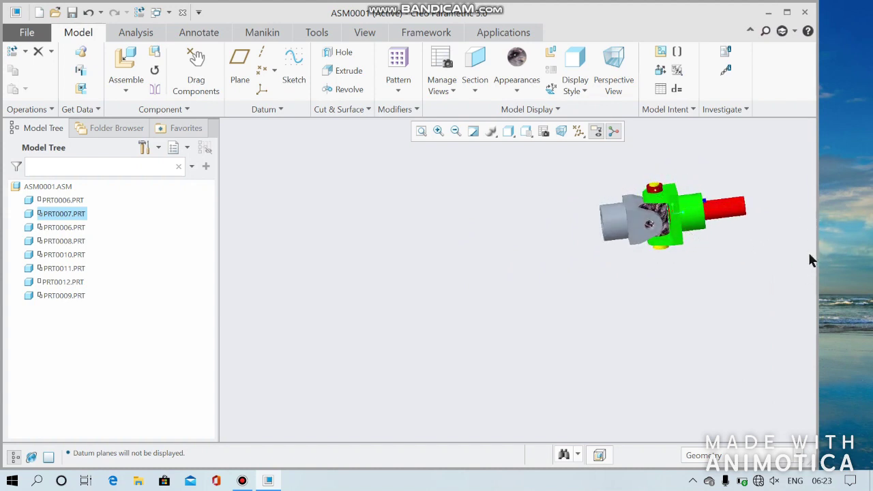